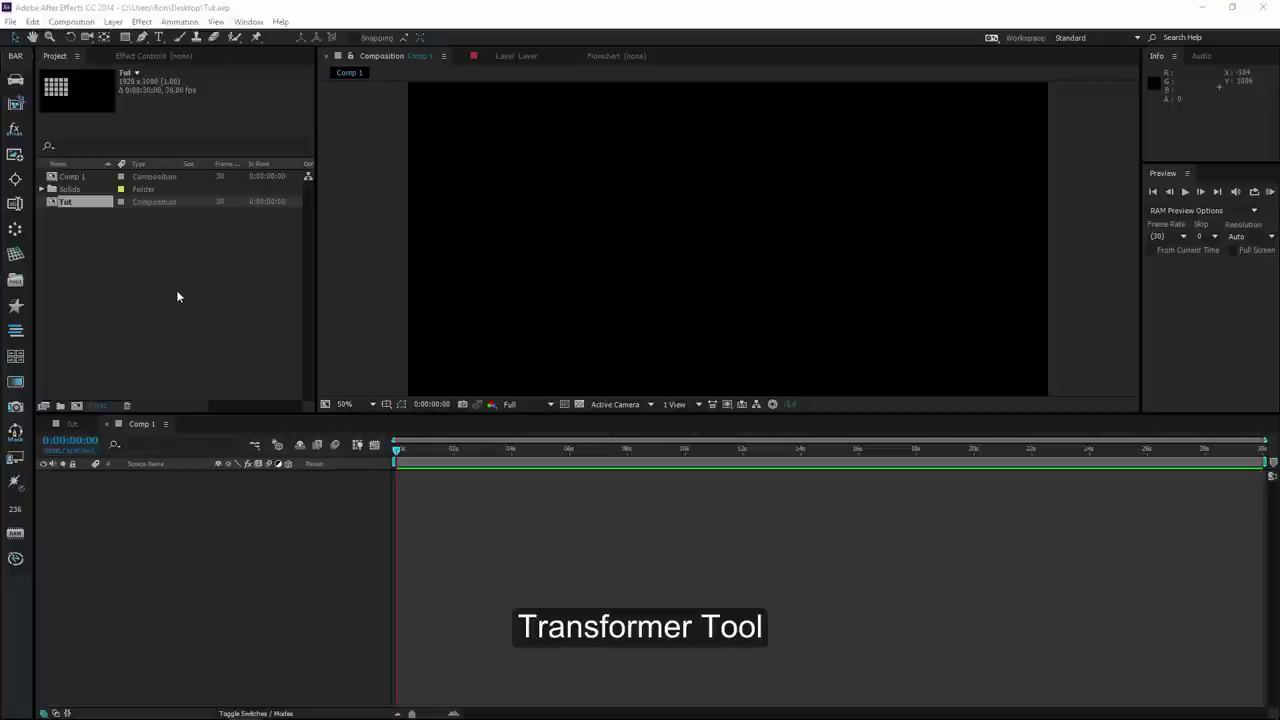
Deselect the Tut composition and run the Transformer v1.jsx script file from disk
left_click(179, 292)
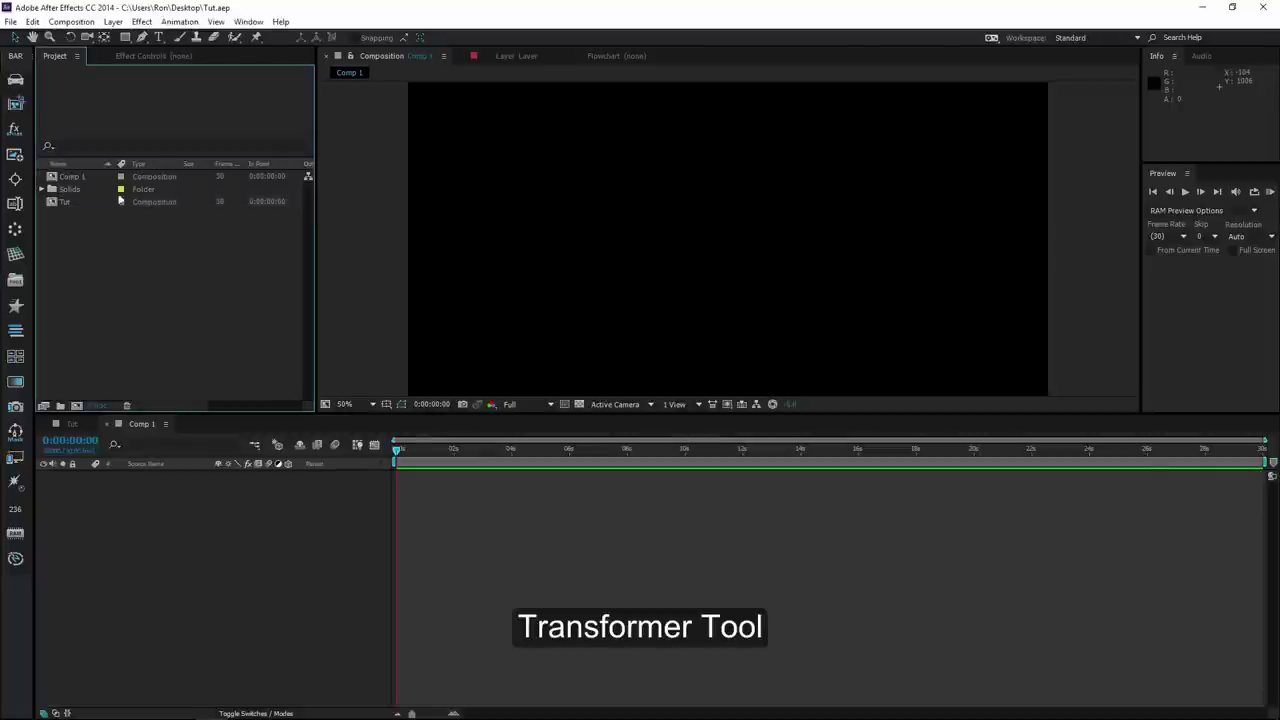
left_click(10, 21)
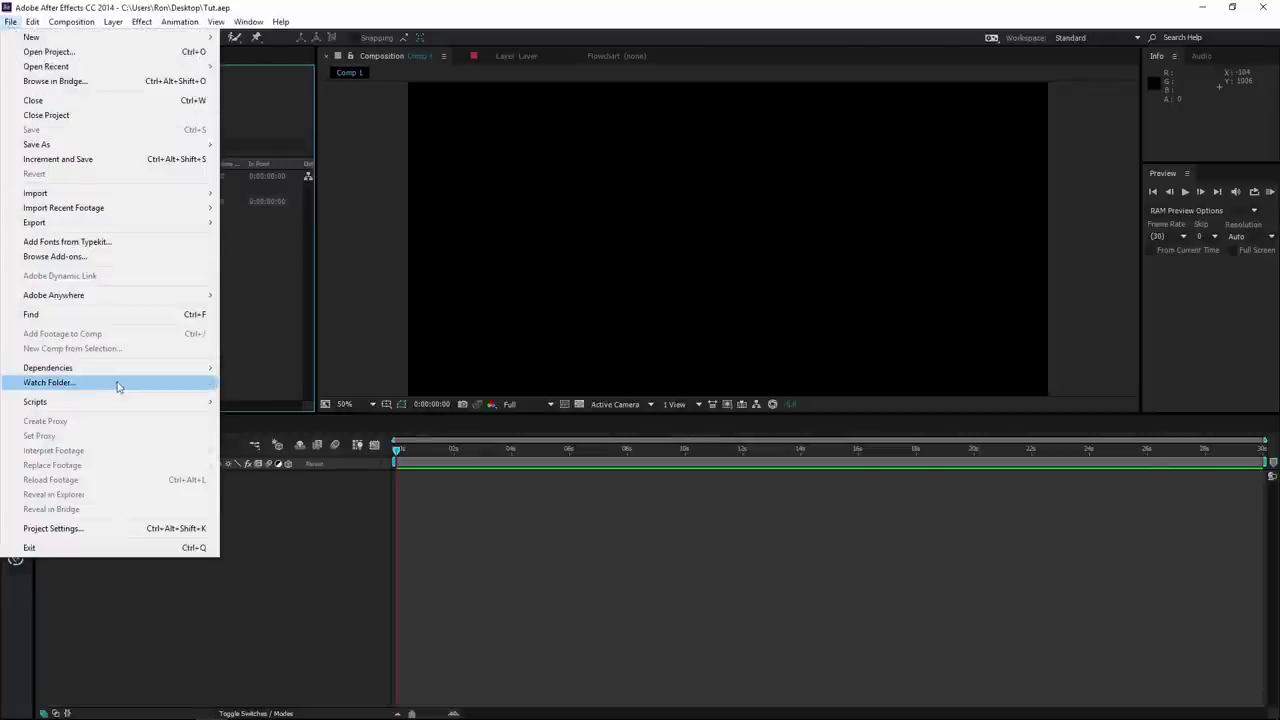
mouse_move(140, 402)
left_click(240, 401)
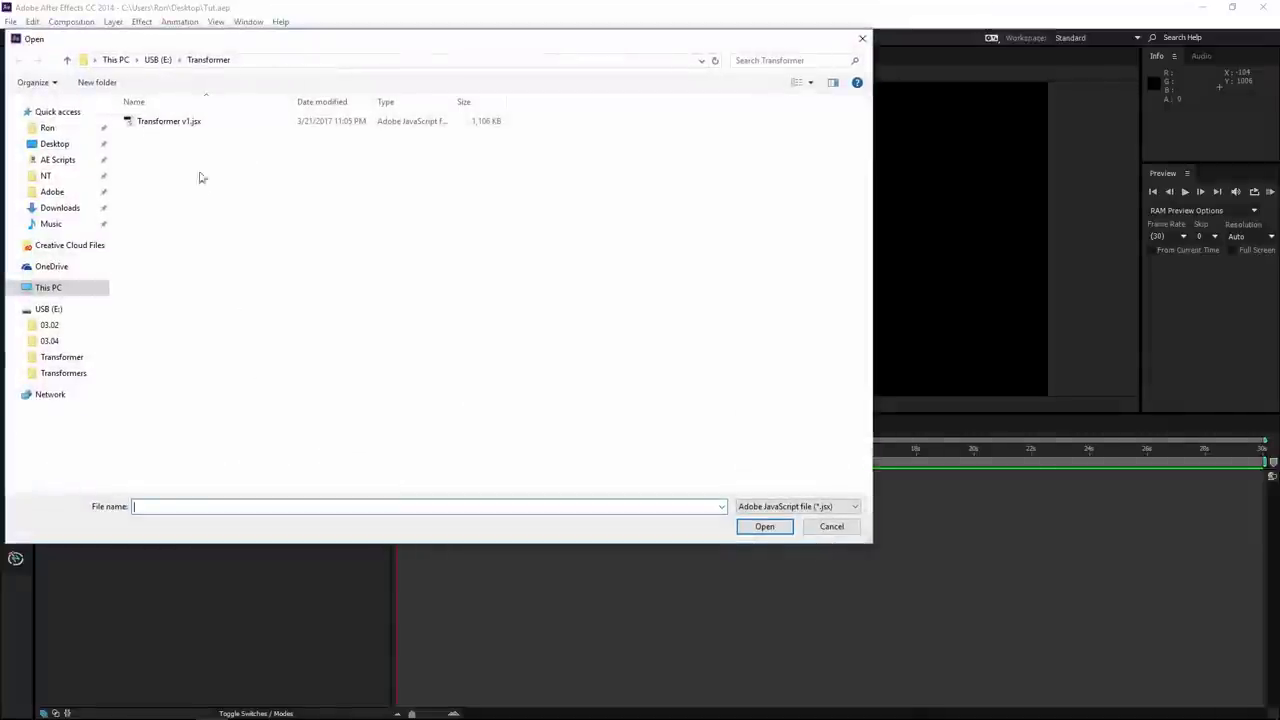
left_click(168, 122)
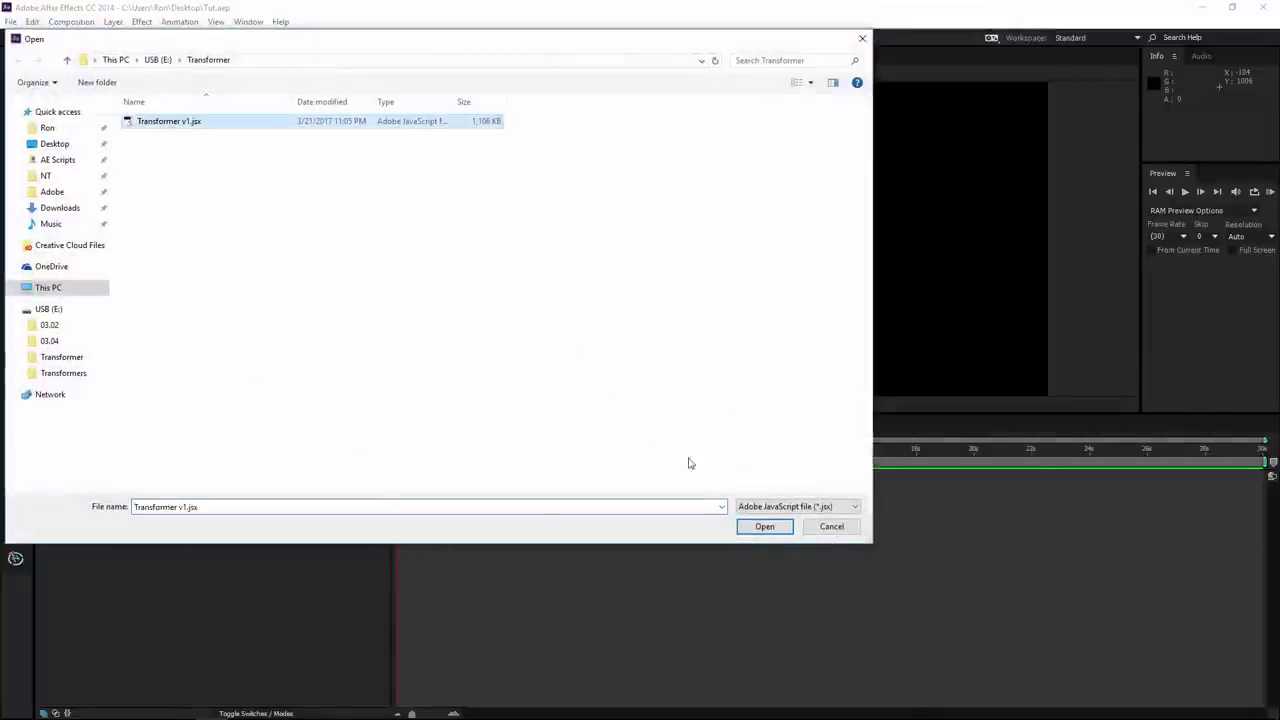
left_click(772, 527)
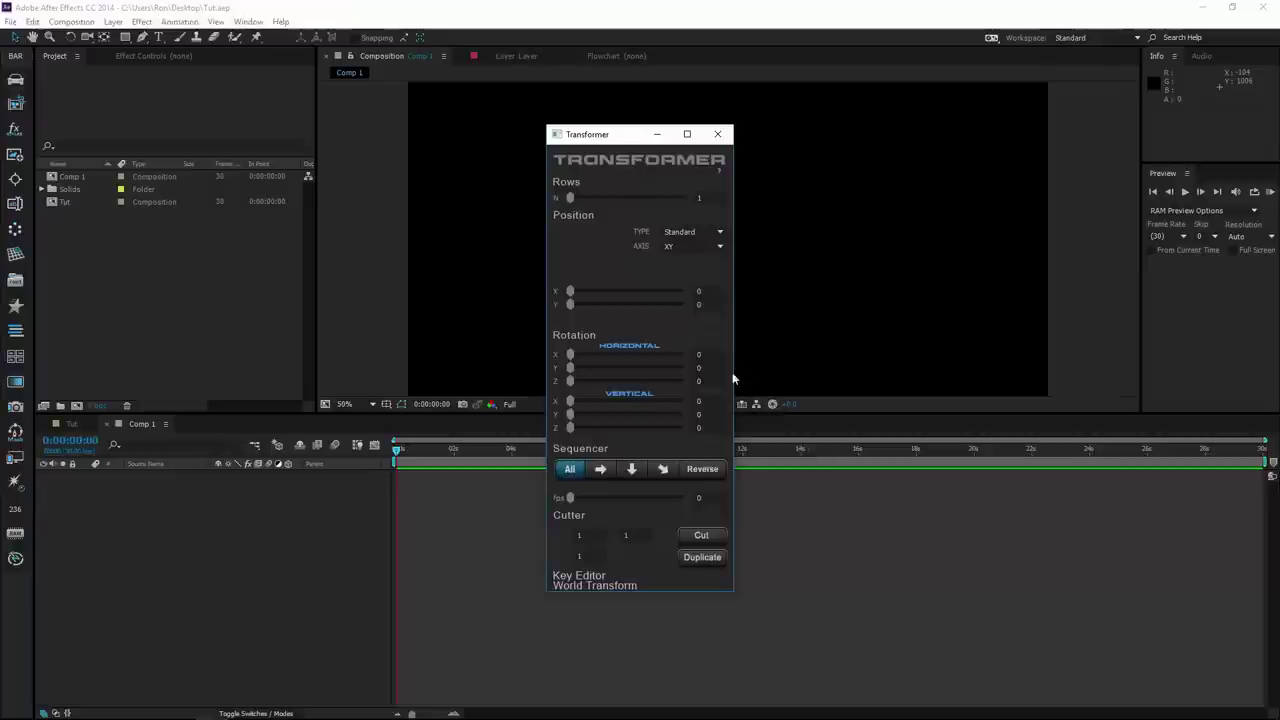
Collapse the Rows, Position, Rotation, Sequencer and Cutter sections of the Transformer window
left_click(565, 181)
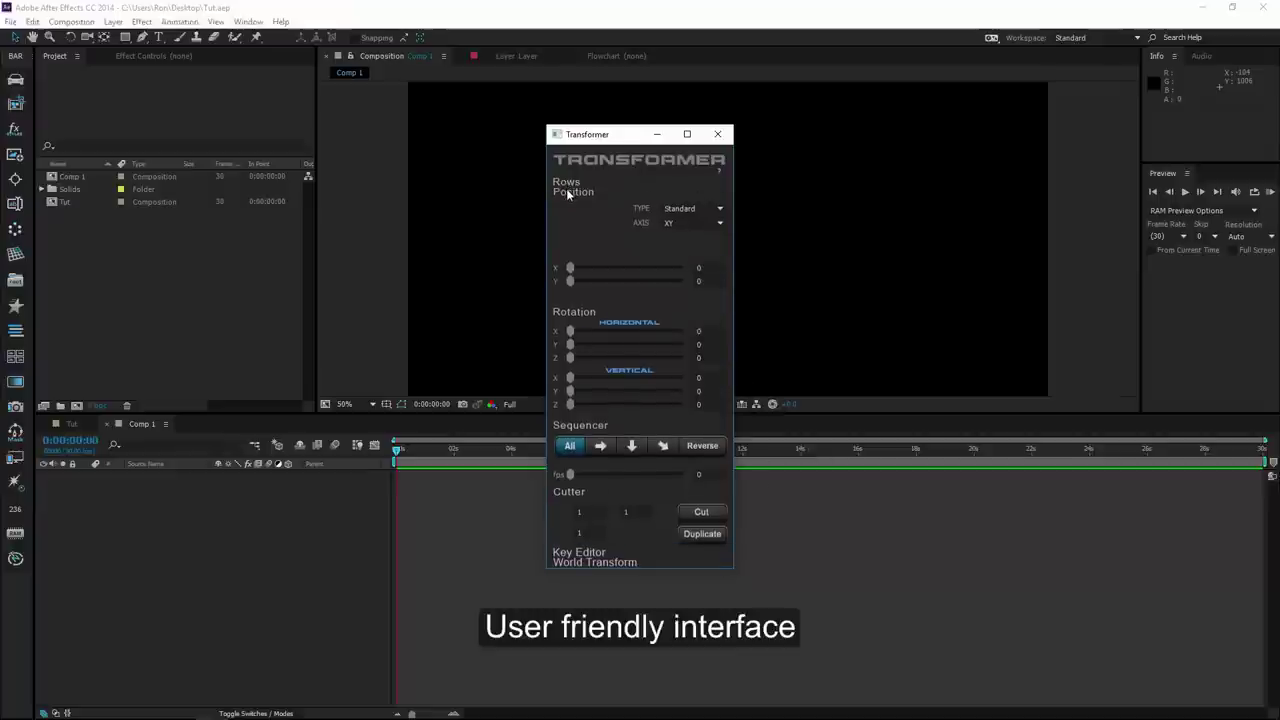
left_click(566, 190)
left_click(567, 201)
left_click(571, 213)
left_click(571, 221)
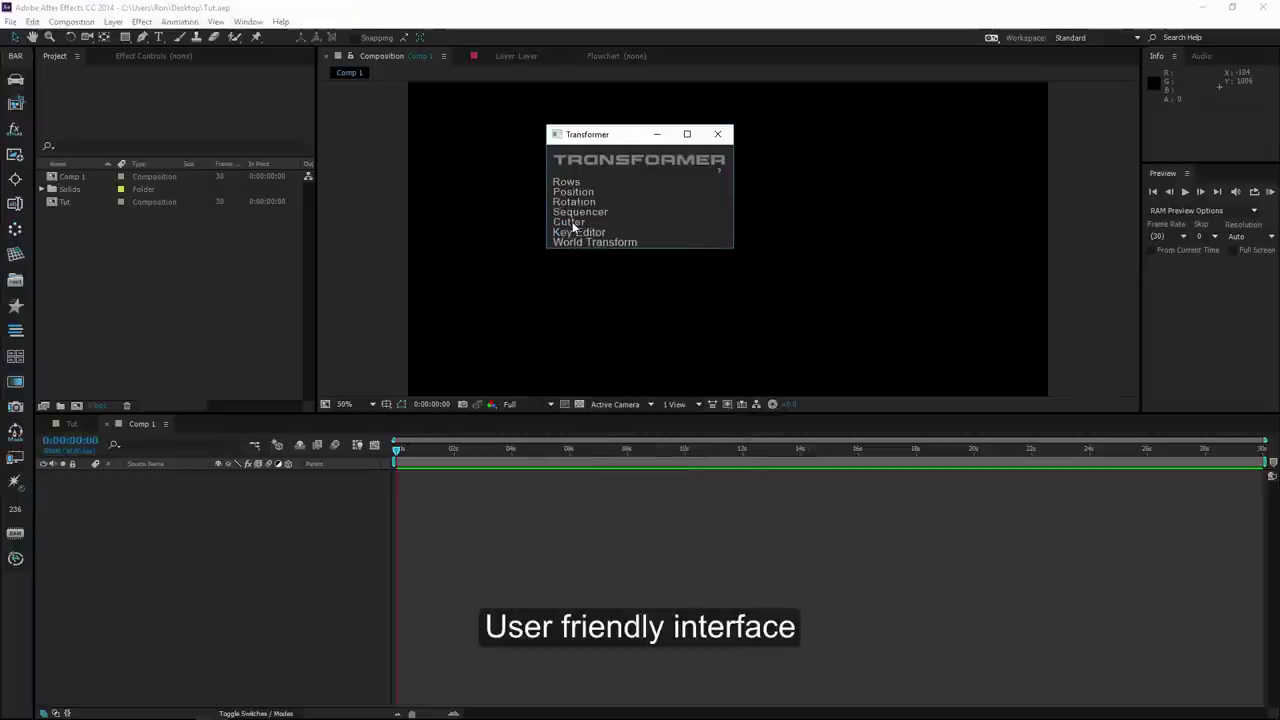
Expand every Transformer section again, then collapse World Transform and Key Editor
left_click(577, 243)
left_click(575, 232)
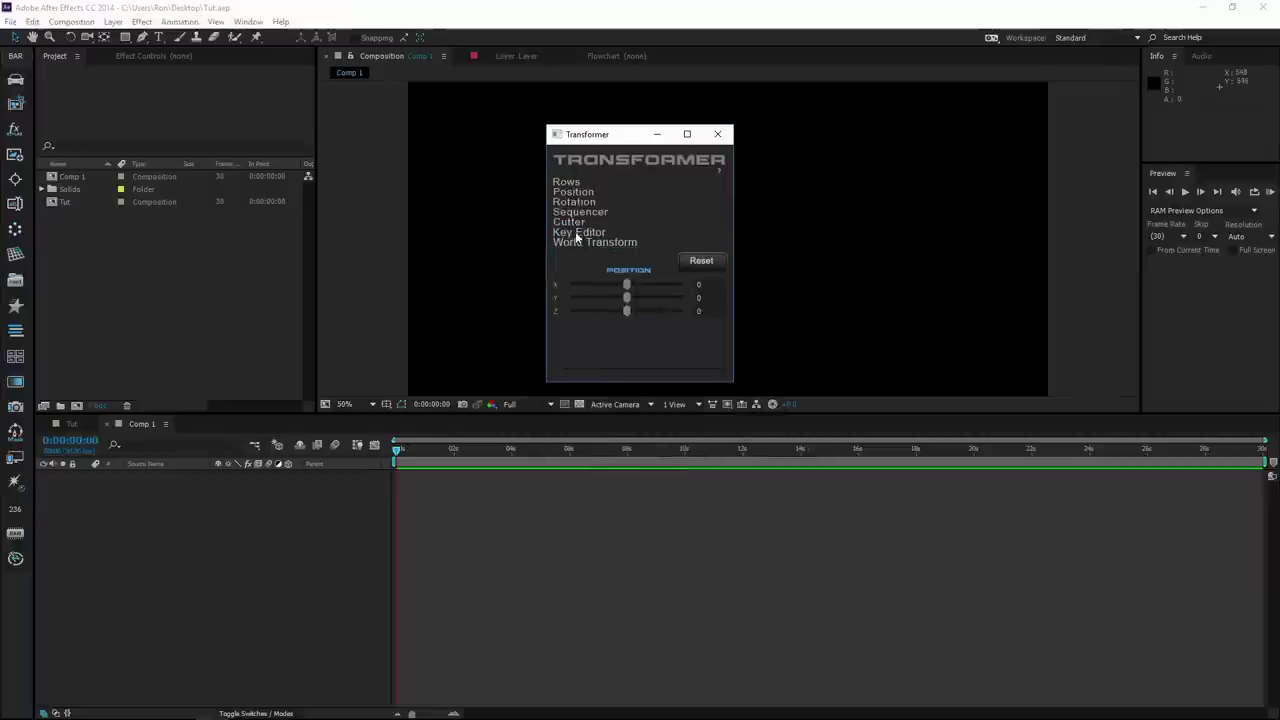
left_click(573, 222)
left_click(573, 212)
left_click(572, 201)
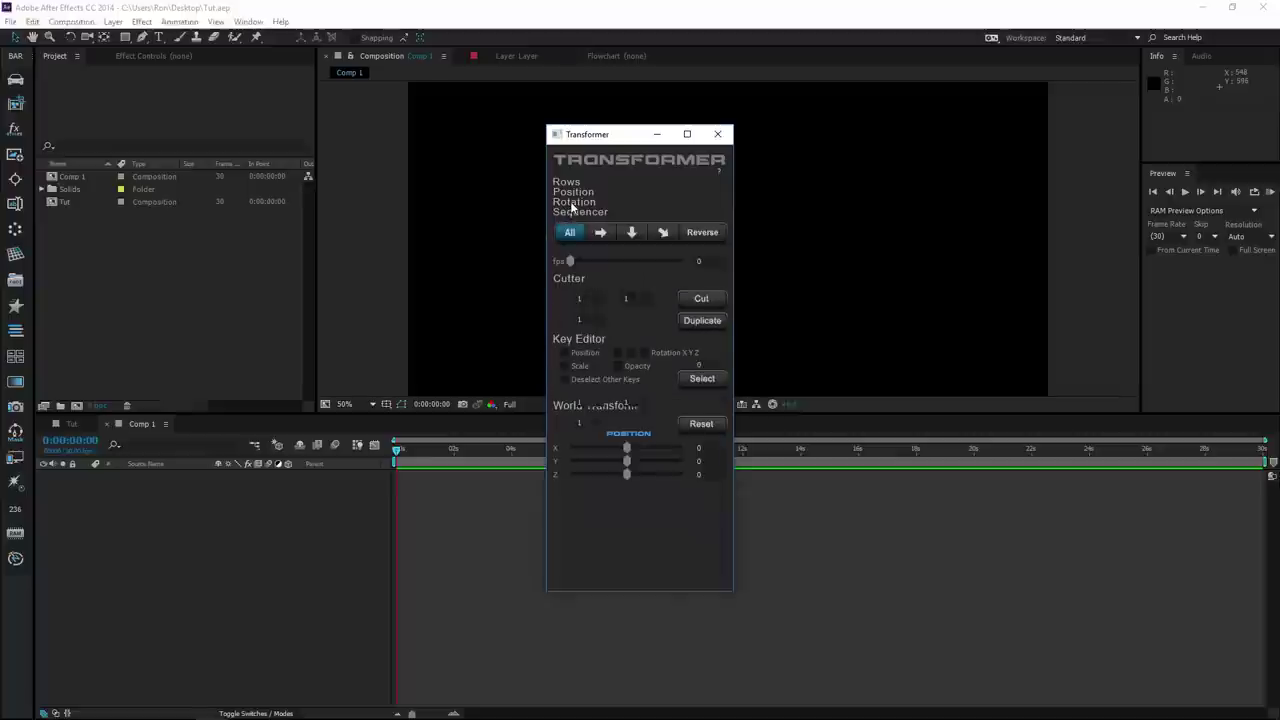
left_click(570, 191)
left_click(570, 184)
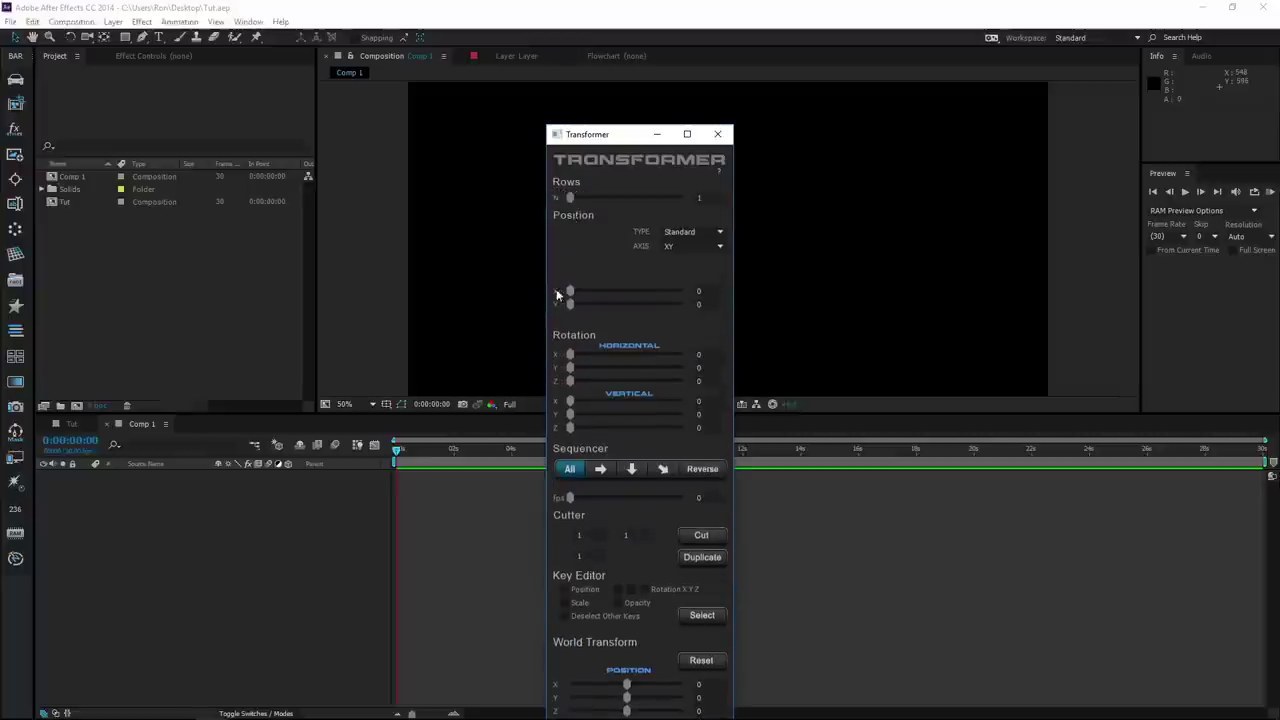
left_click(577, 645)
left_click(576, 578)
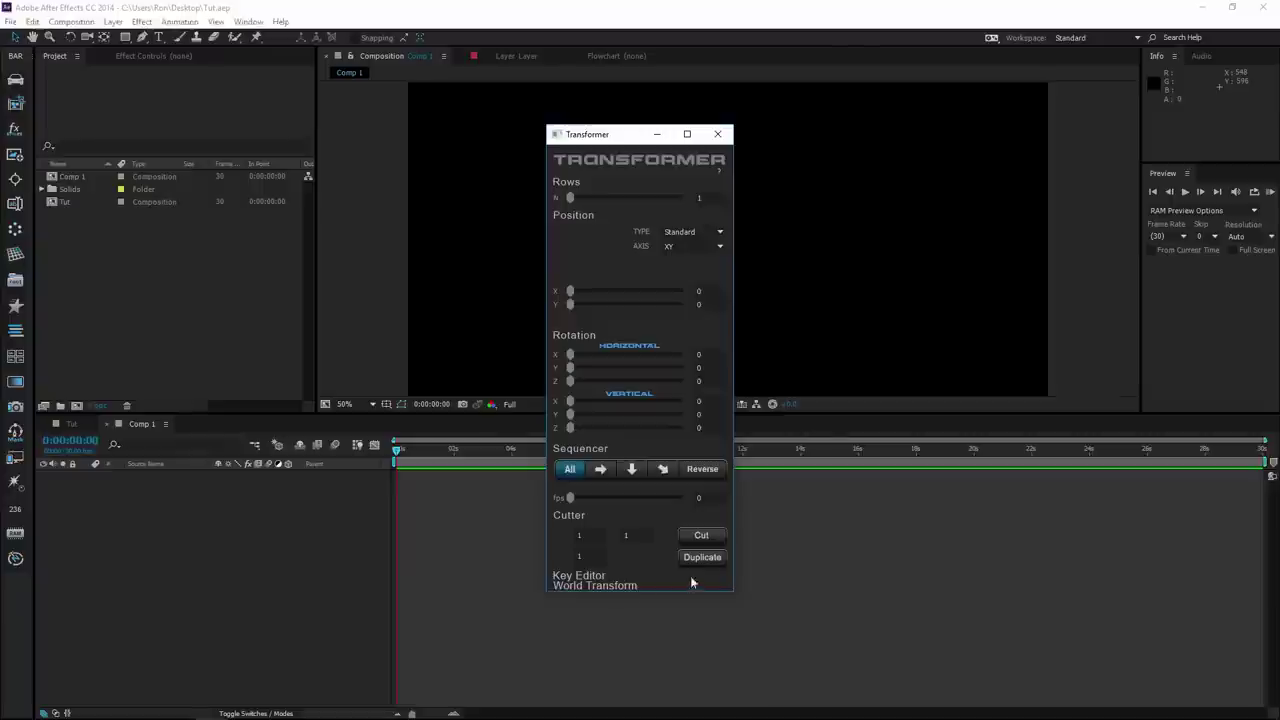
Resize the Transformer window to try sizes until all sections show, then minimise it
left_click_drag(735, 553, 745, 558)
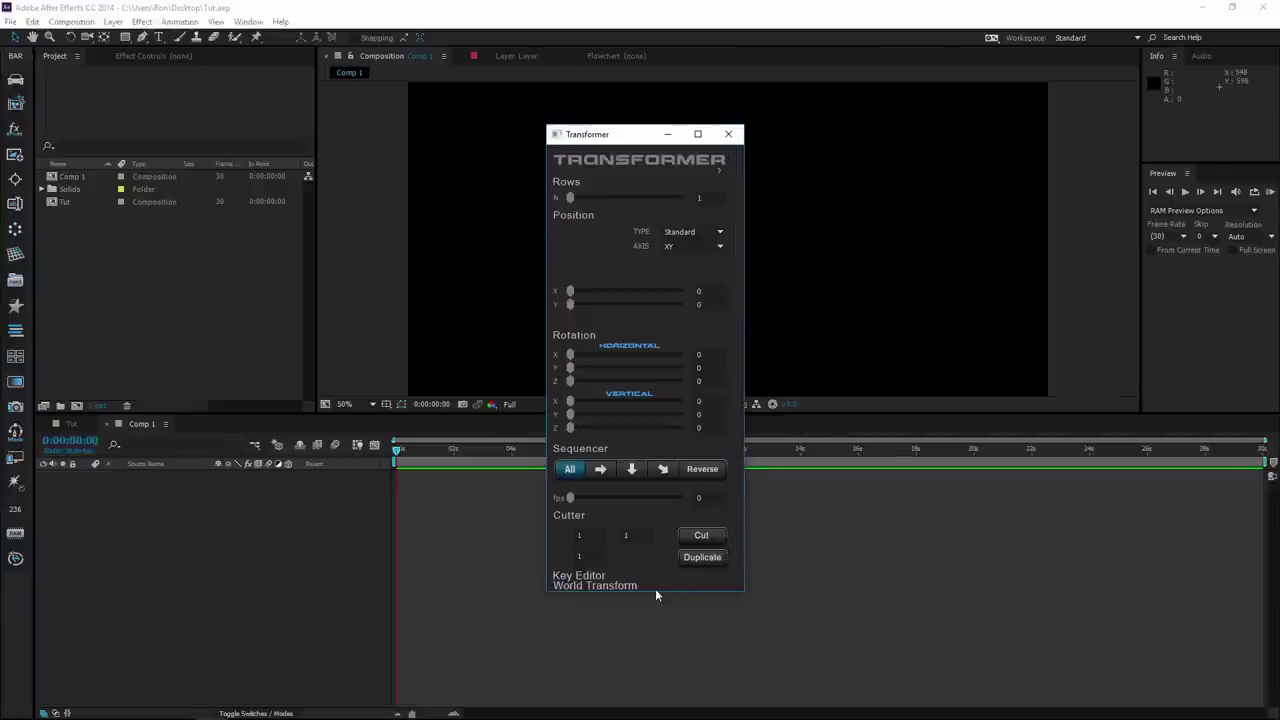
left_click_drag(655, 590, 658, 505)
mouse_move(740, 160)
left_mouse_down()
mouse_move(748, 507)
mouse_move(742, 152)
left_mouse_up()
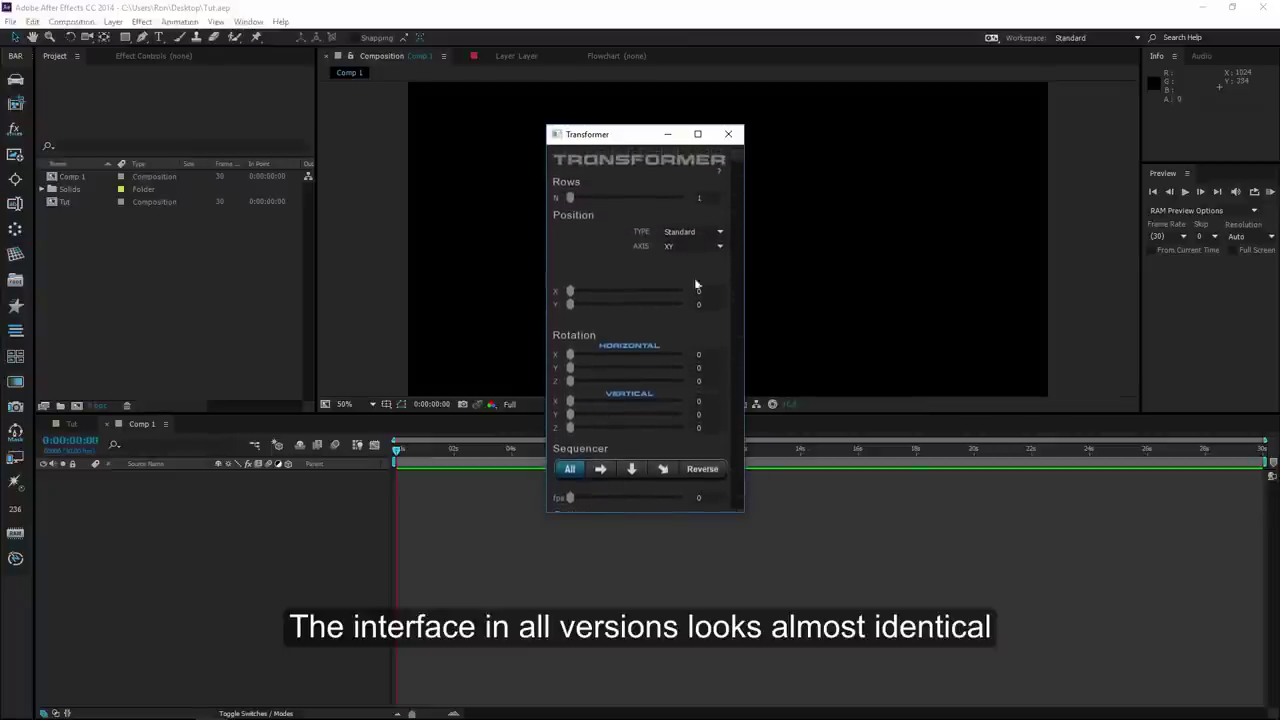
left_click_drag(621, 513, 628, 597)
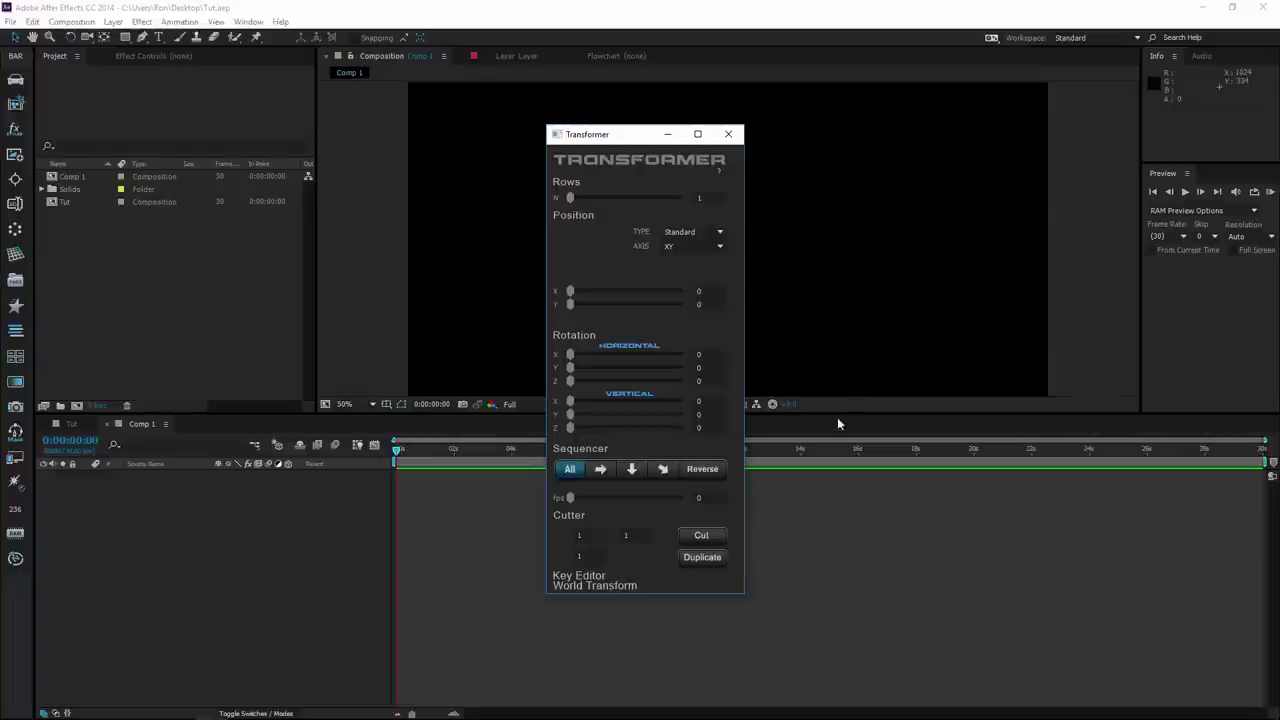
left_click(668, 134)
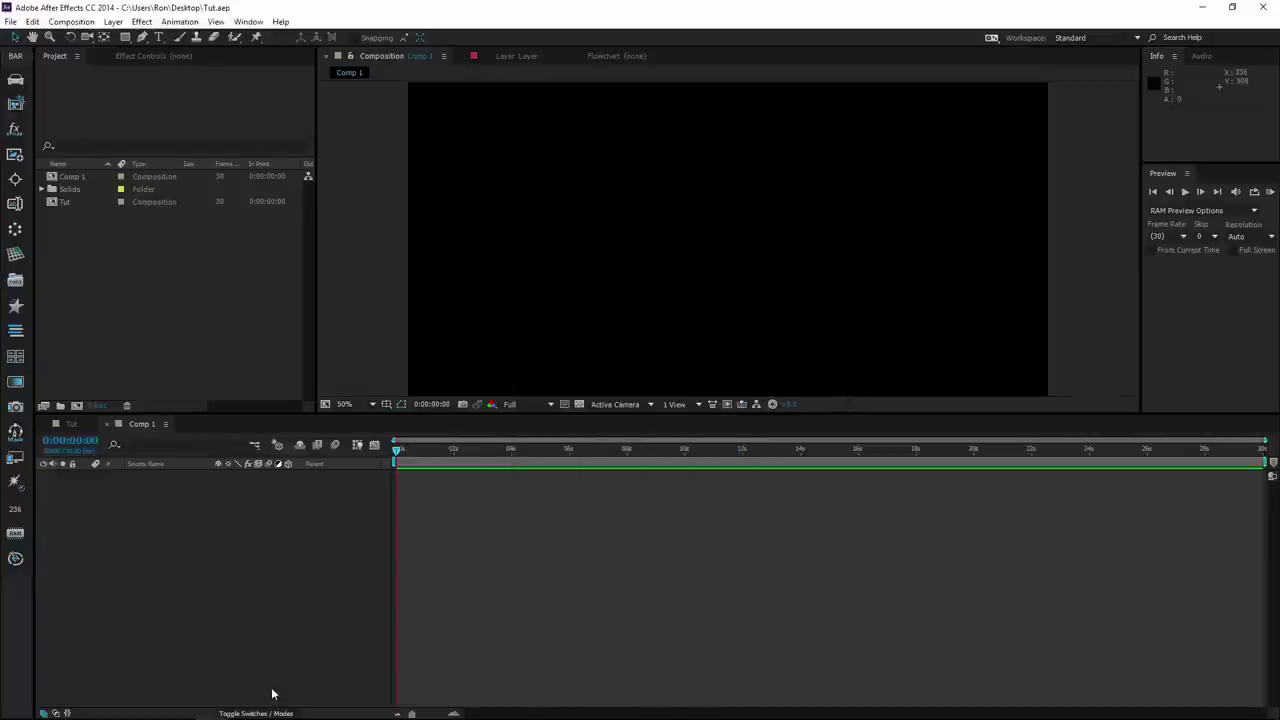
Restore the Transformer window and open Transformer v1.jsx from the Window menu as a panel
mouse_move(211, 706)
left_click(283, 640)
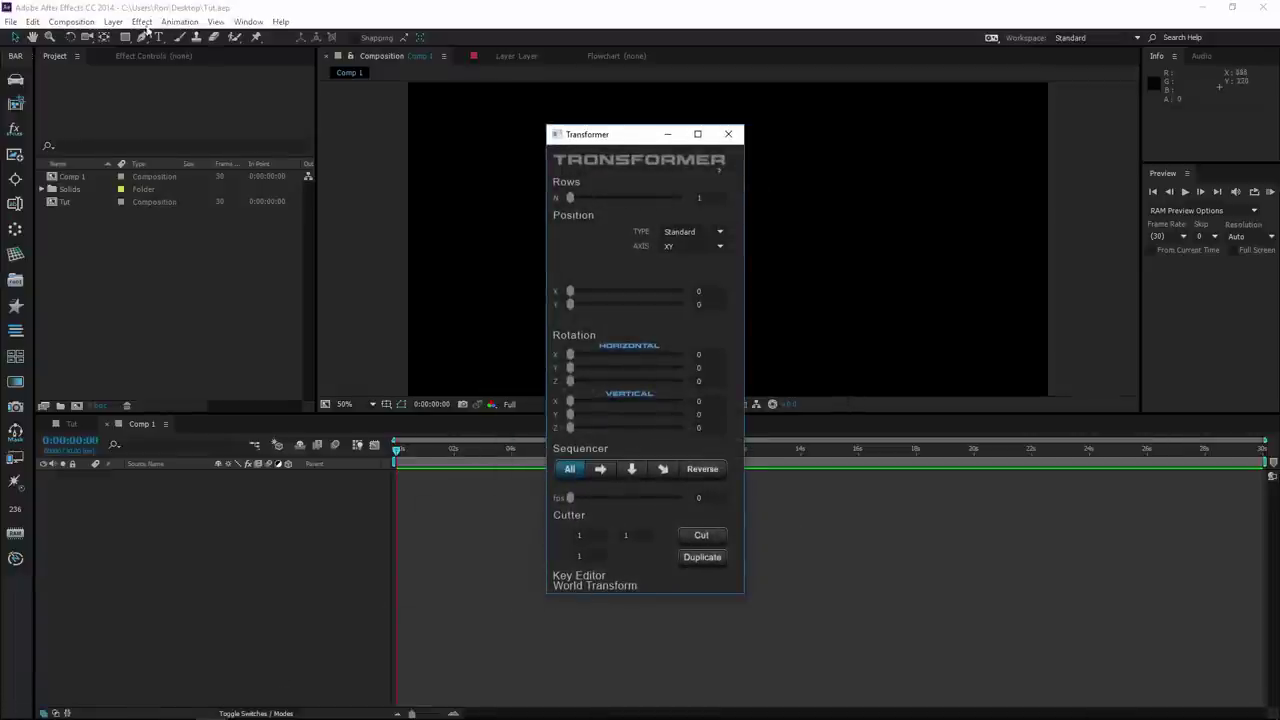
left_click(248, 21)
left_click(263, 512)
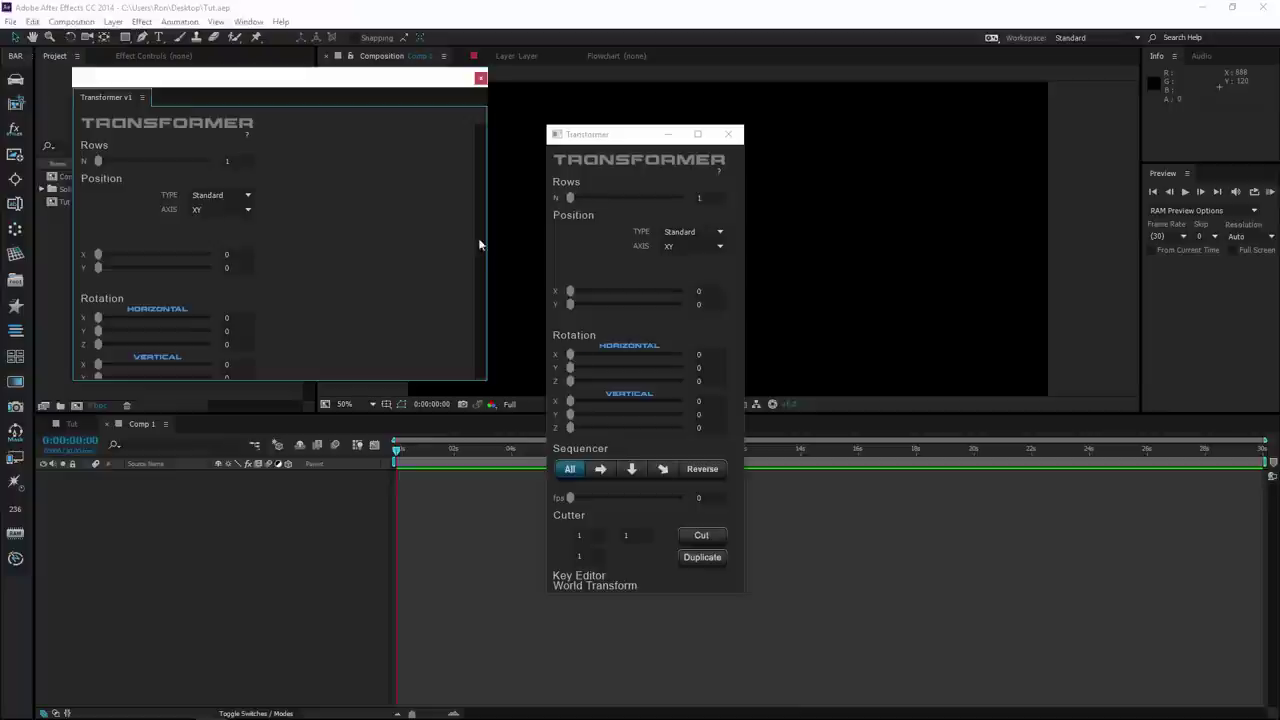
Narrow the Transformer v1 panel, dock it with the project panels, then close it
left_click_drag(488, 238, 278, 238)
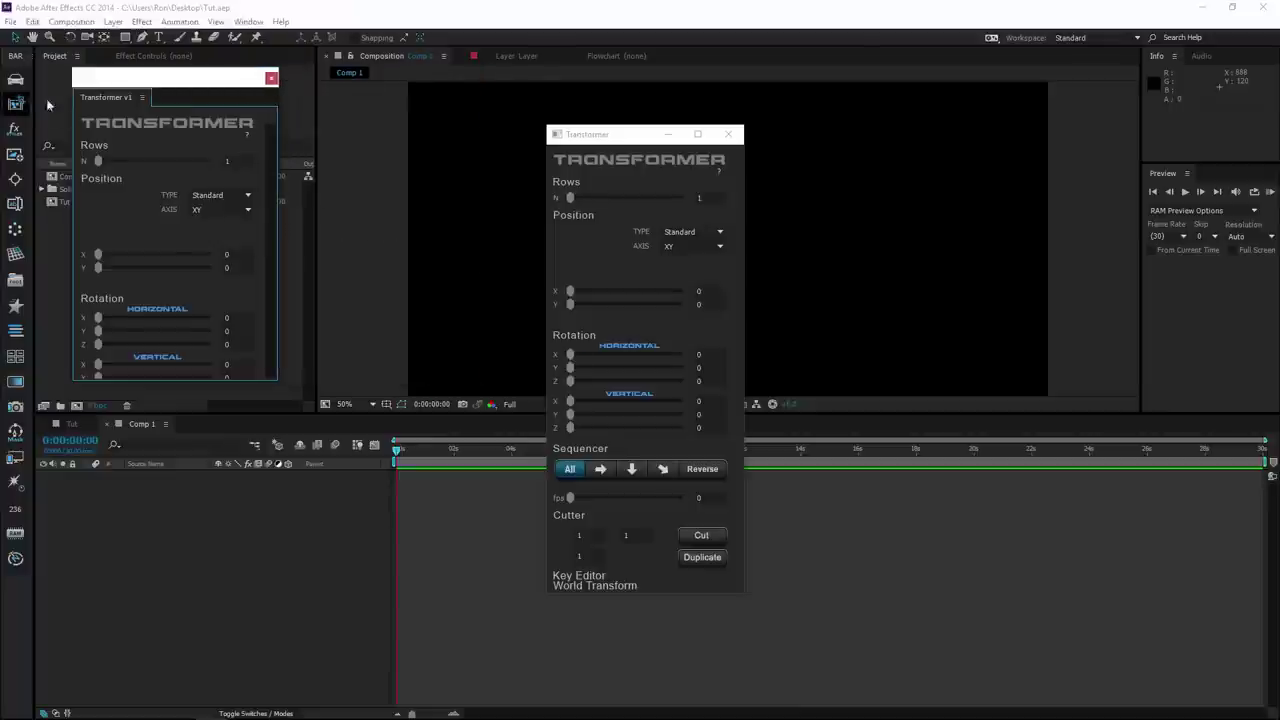
left_click_drag(103, 98, 206, 245)
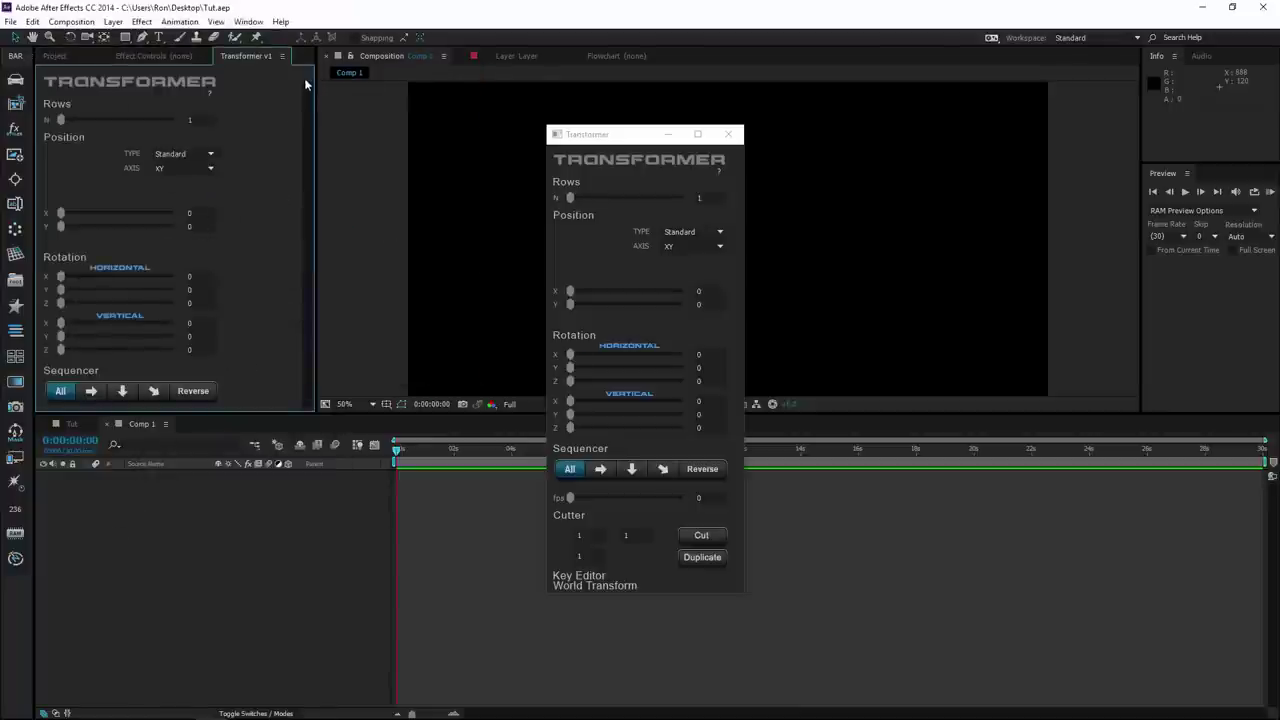
scroll(311, 170, "down", 3)
scroll(294, 248, "up", 1)
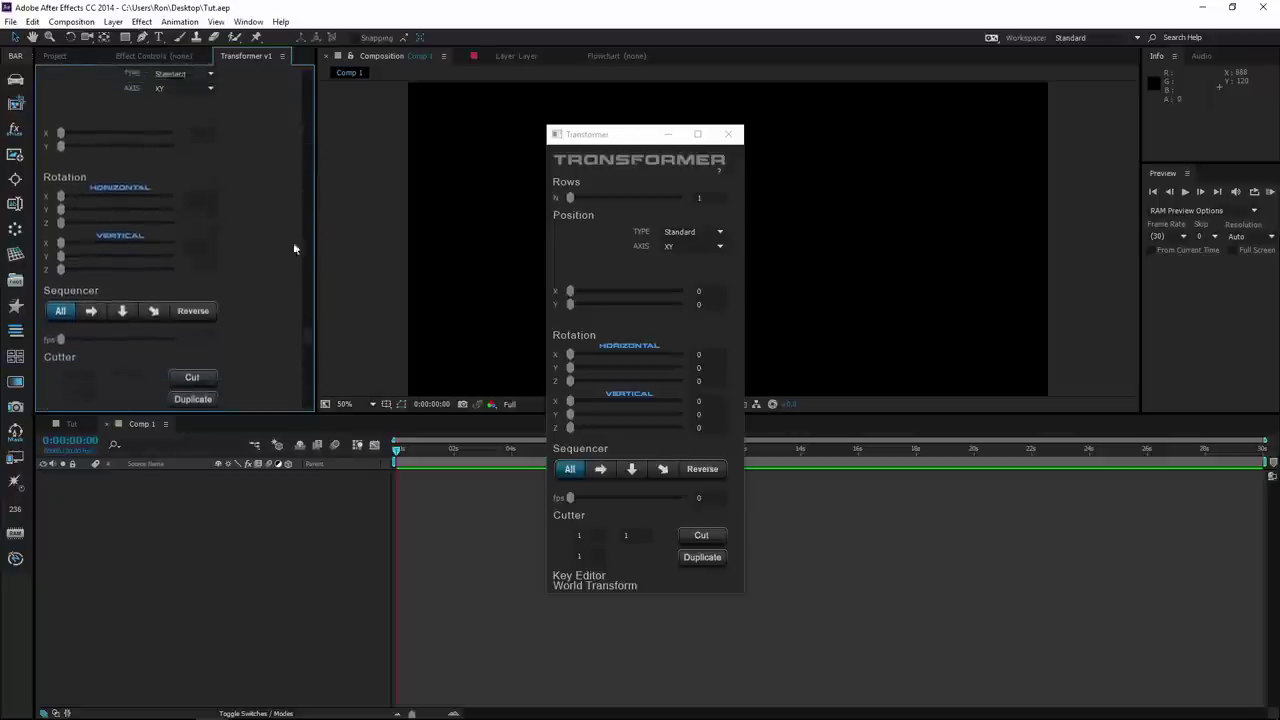
scroll(294, 248, "up", 3)
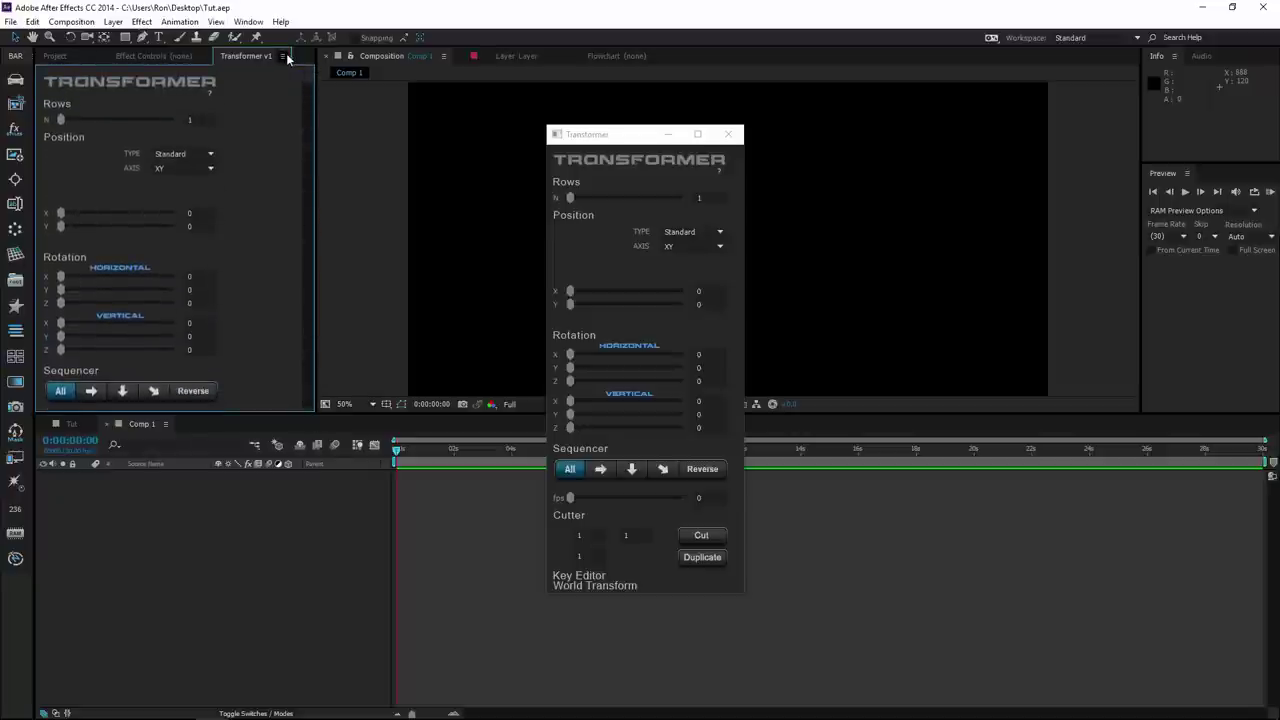
left_click(285, 60)
left_click(330, 59)
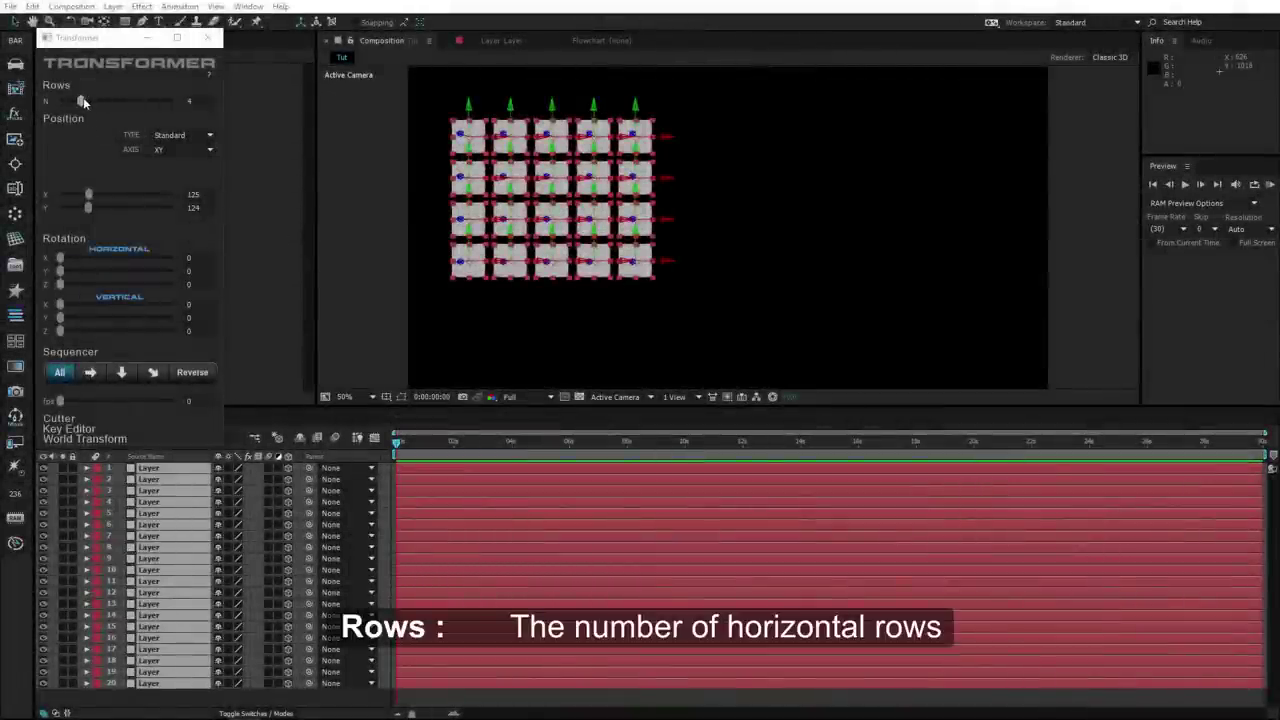
Try Rows N values of 1, 2, 14 and 7, panning the comp view to inspect the layout
left_click_drag(83, 101, 59, 102)
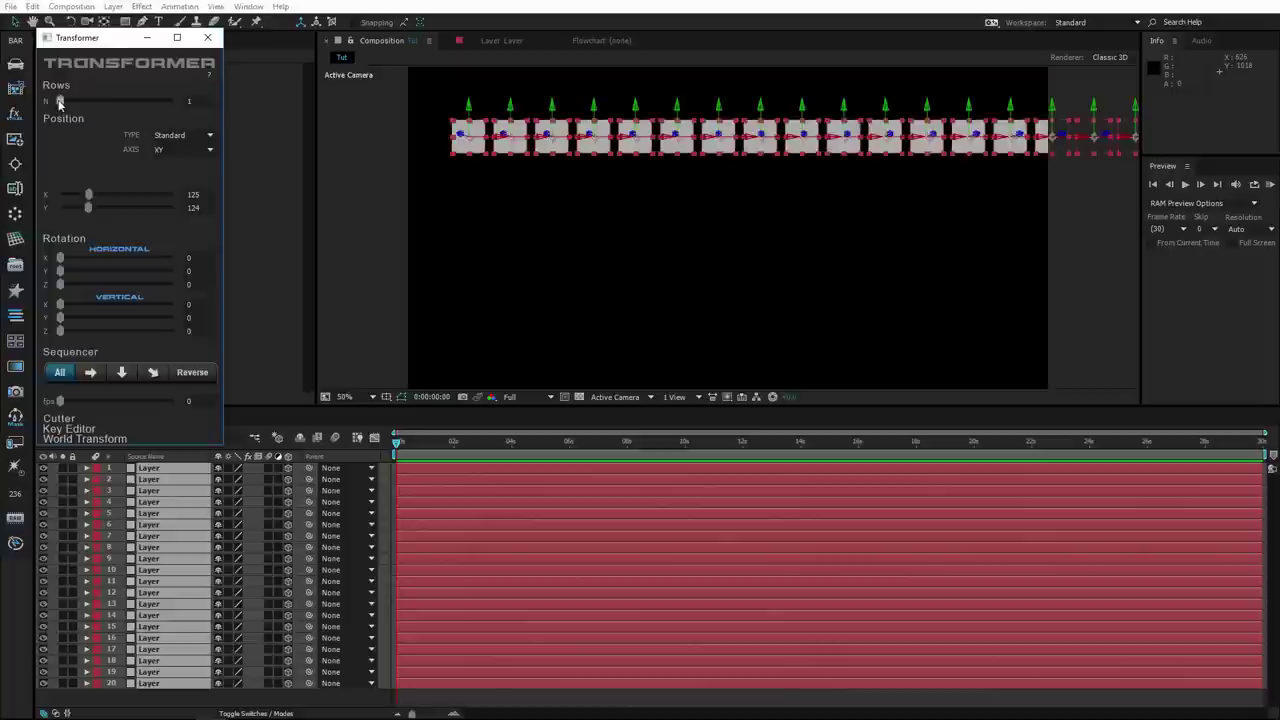
left_click_drag(60, 103, 102, 105)
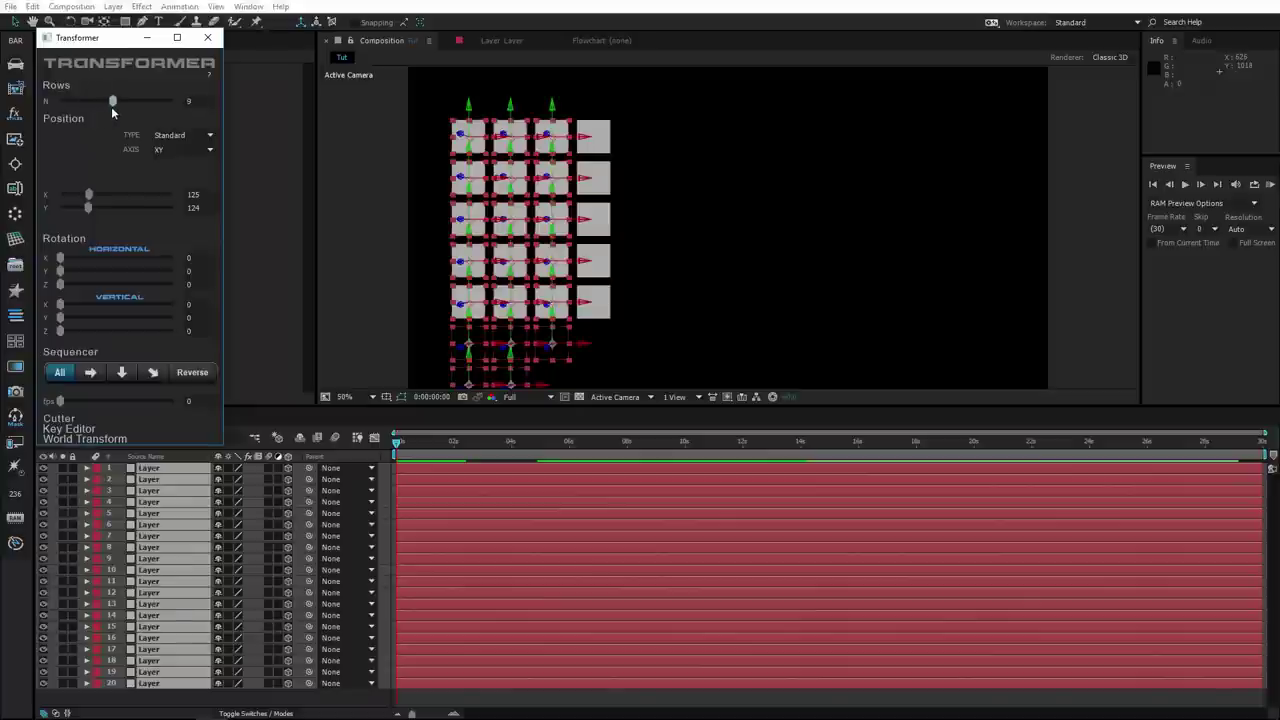
left_click_drag(131, 103, 185, 104)
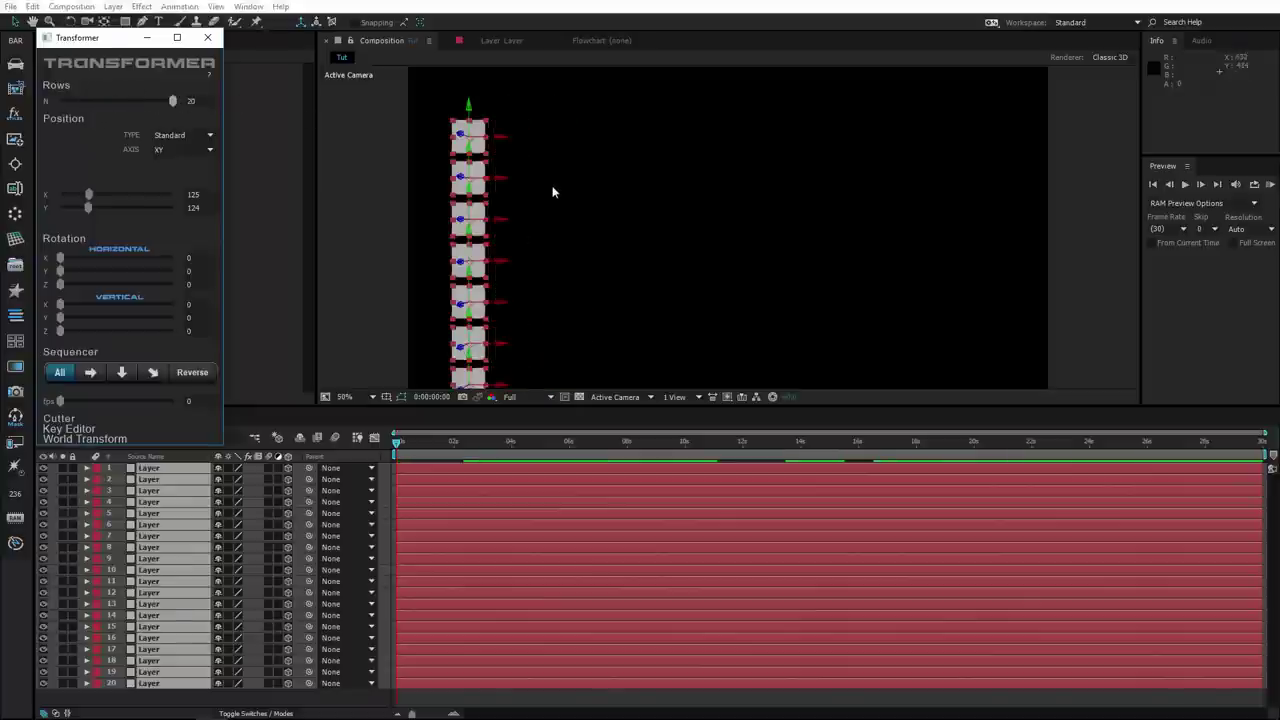
scroll(641, 265, "down", 2)
mouse_move(641, 265)
left_mouse_down()
mouse_move(629, 181)
mouse_move(609, 226)
mouse_move(690, 239)
left_mouse_up()
scroll(609, 203, "up", 2)
left_click_drag(172, 101, 82, 101)
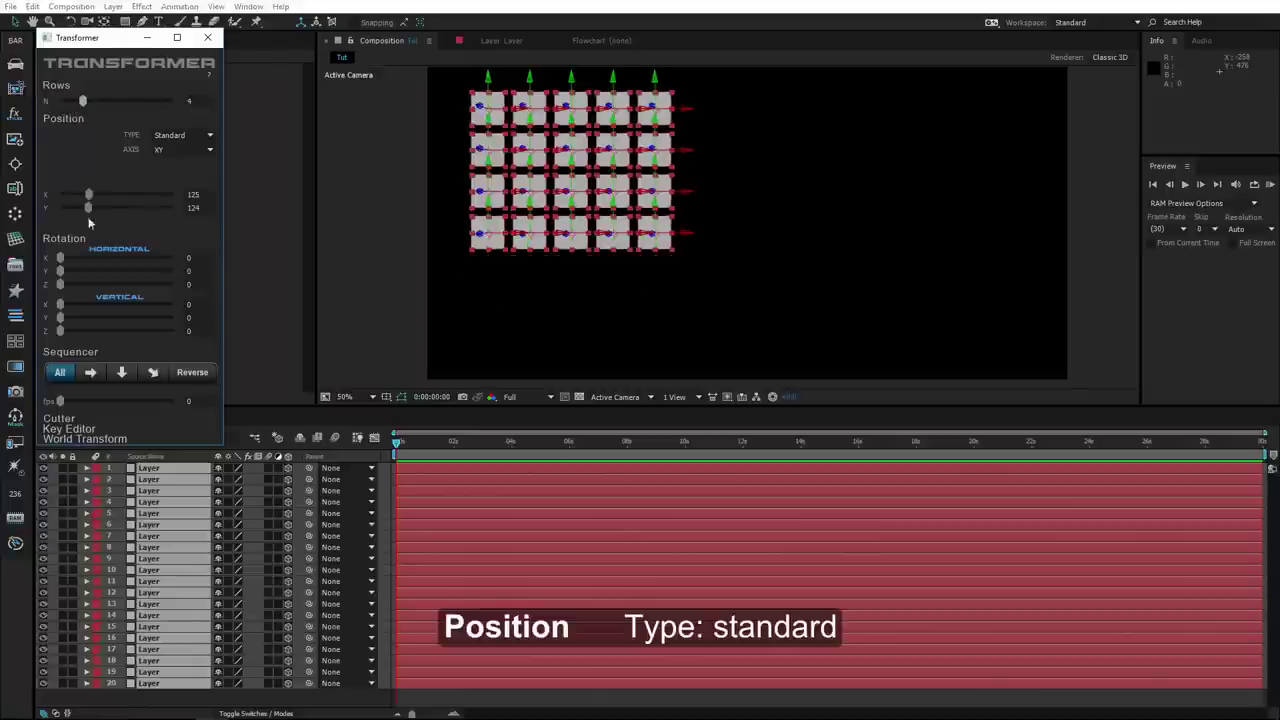
Adjust the horizontal grid spacing, then switch the layout axis through XZ and YZ back to XY
mouse_move(88, 198)
left_mouse_down()
mouse_move(57, 209)
mouse_move(90, 209)
left_mouse_up()
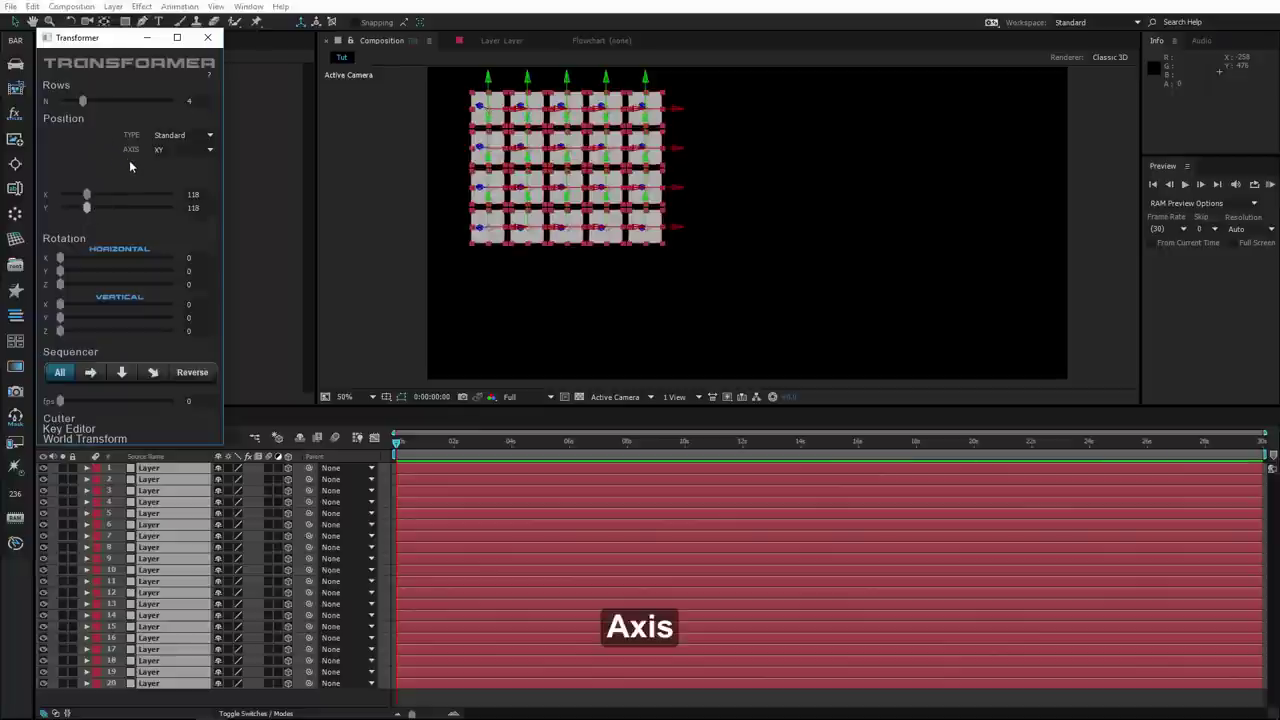
left_click(157, 149)
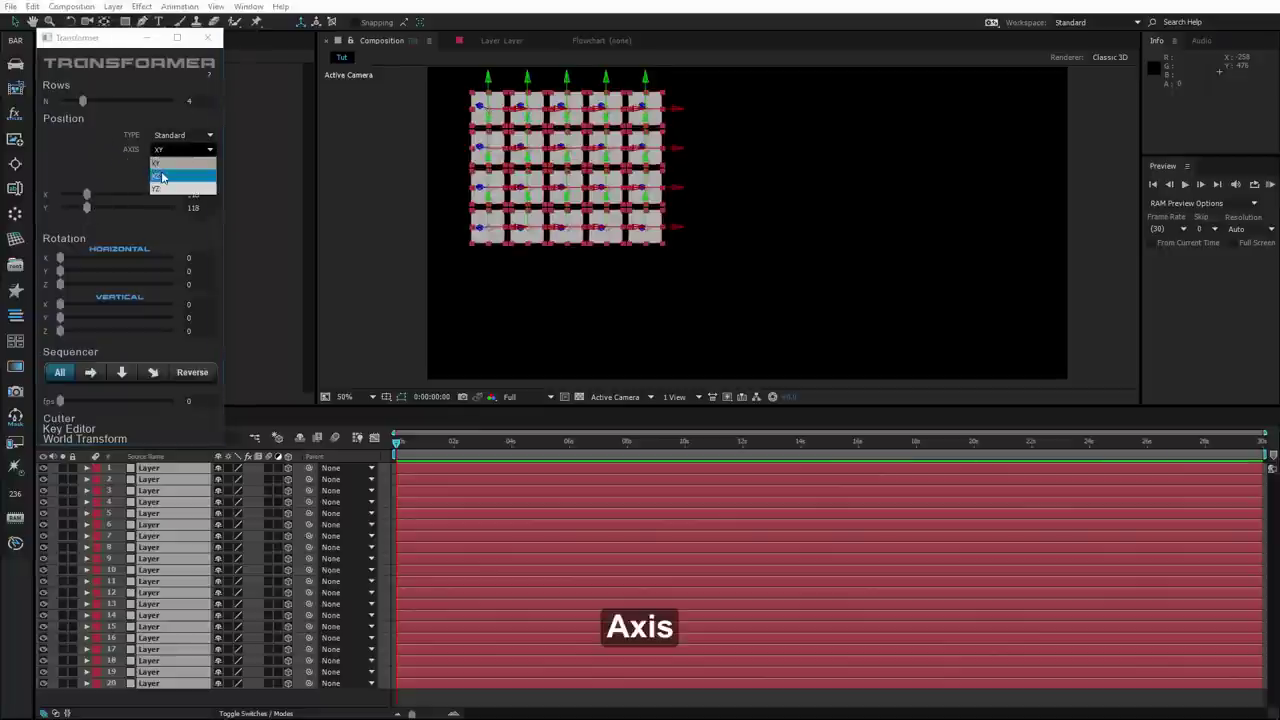
left_click(160, 175)
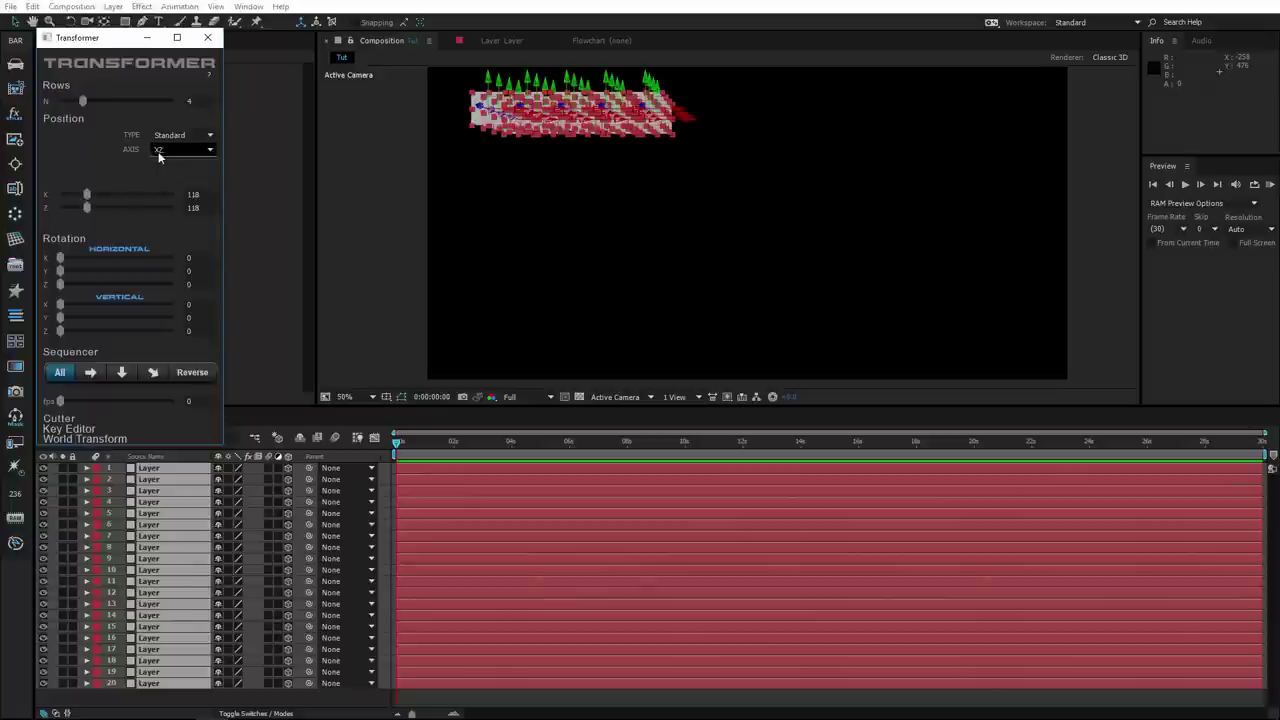
left_click(158, 151)
left_click(162, 184)
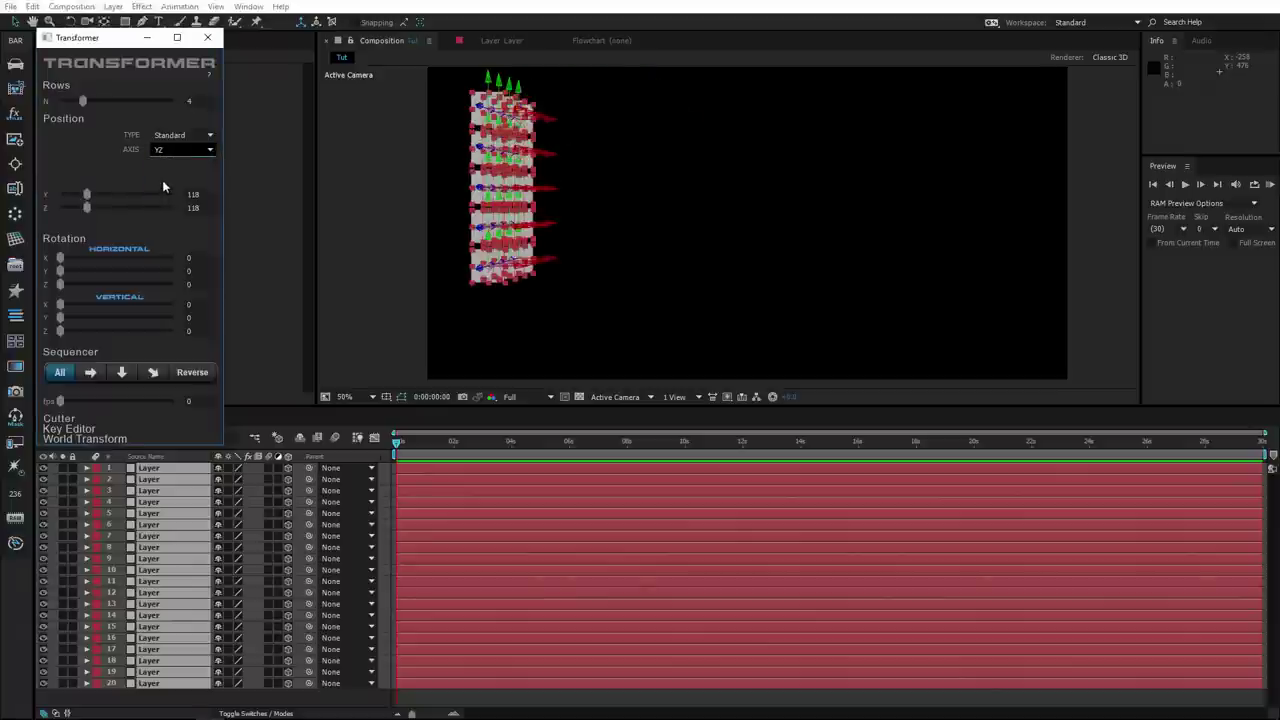
left_click(165, 151)
left_click(165, 162)
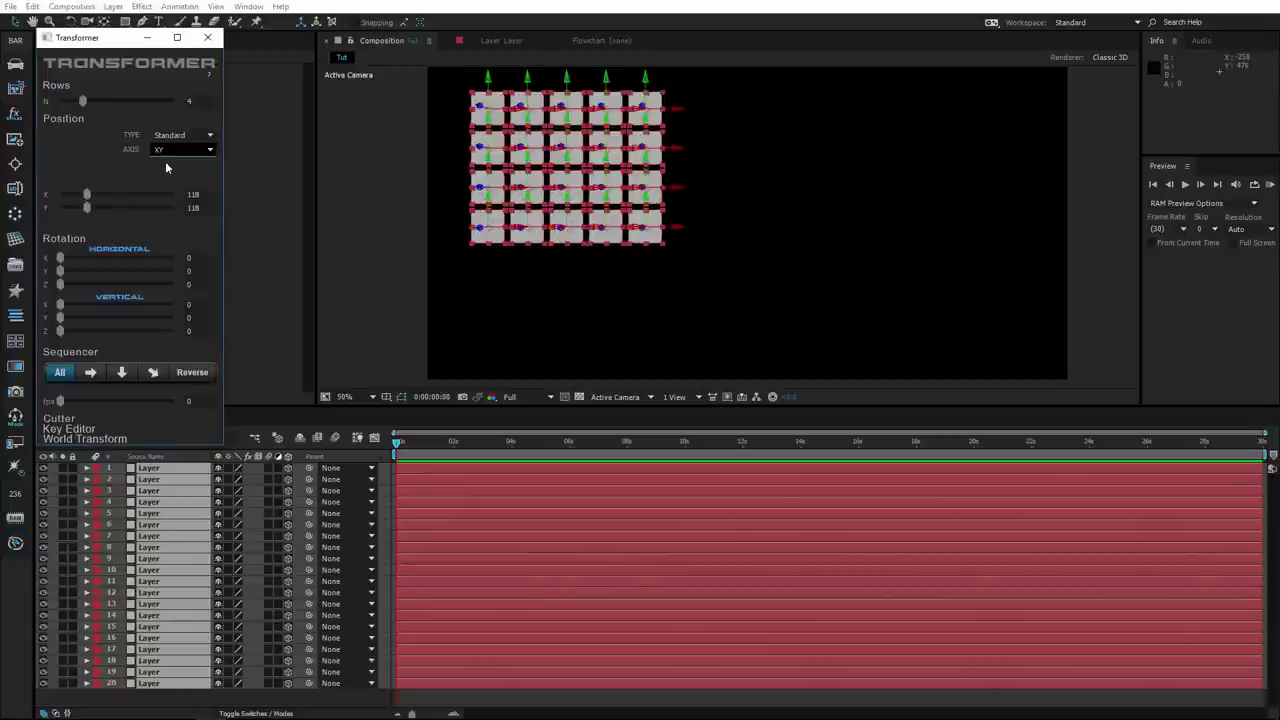
Widen X spacing to 127, test X and Y rotation, raise Rows to 20 and switch to YZ
left_click_drag(86, 194, 94, 200)
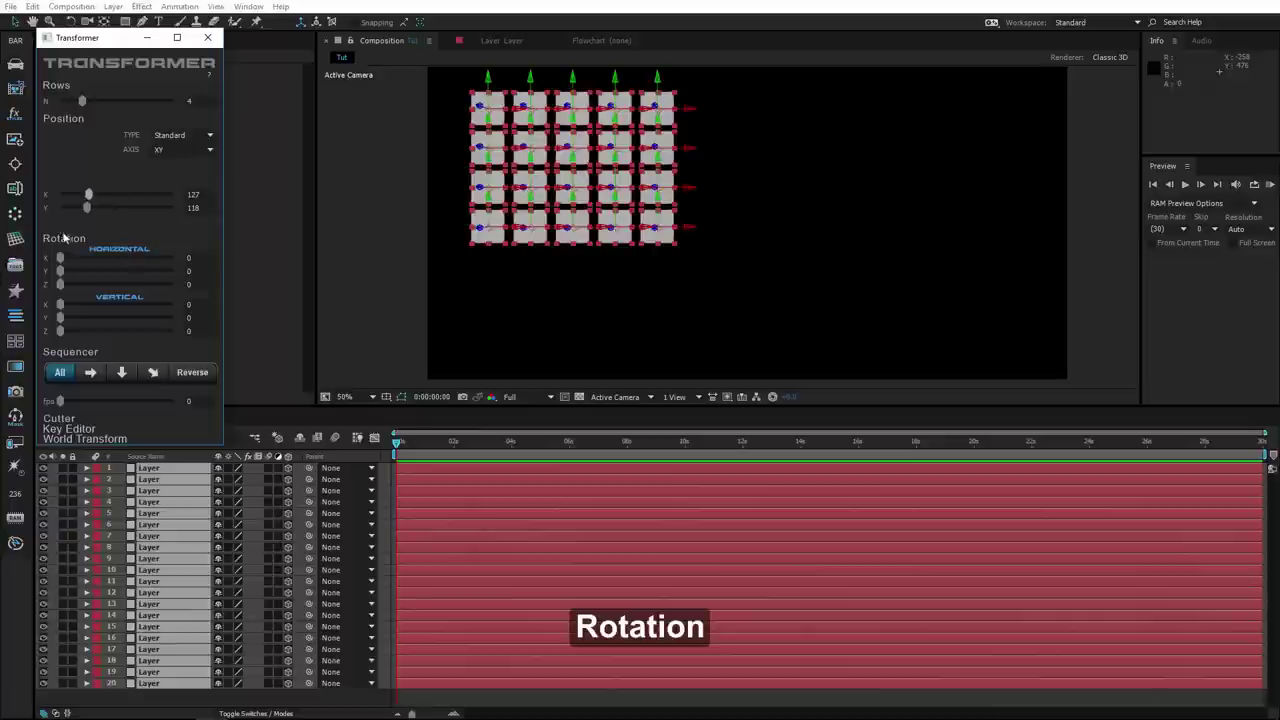
mouse_move(60, 257)
left_mouse_down()
mouse_move(112, 257)
mouse_move(60, 258)
mouse_move(110, 277)
mouse_move(165, 276)
mouse_move(60, 276)
mouse_move(93, 320)
left_mouse_up()
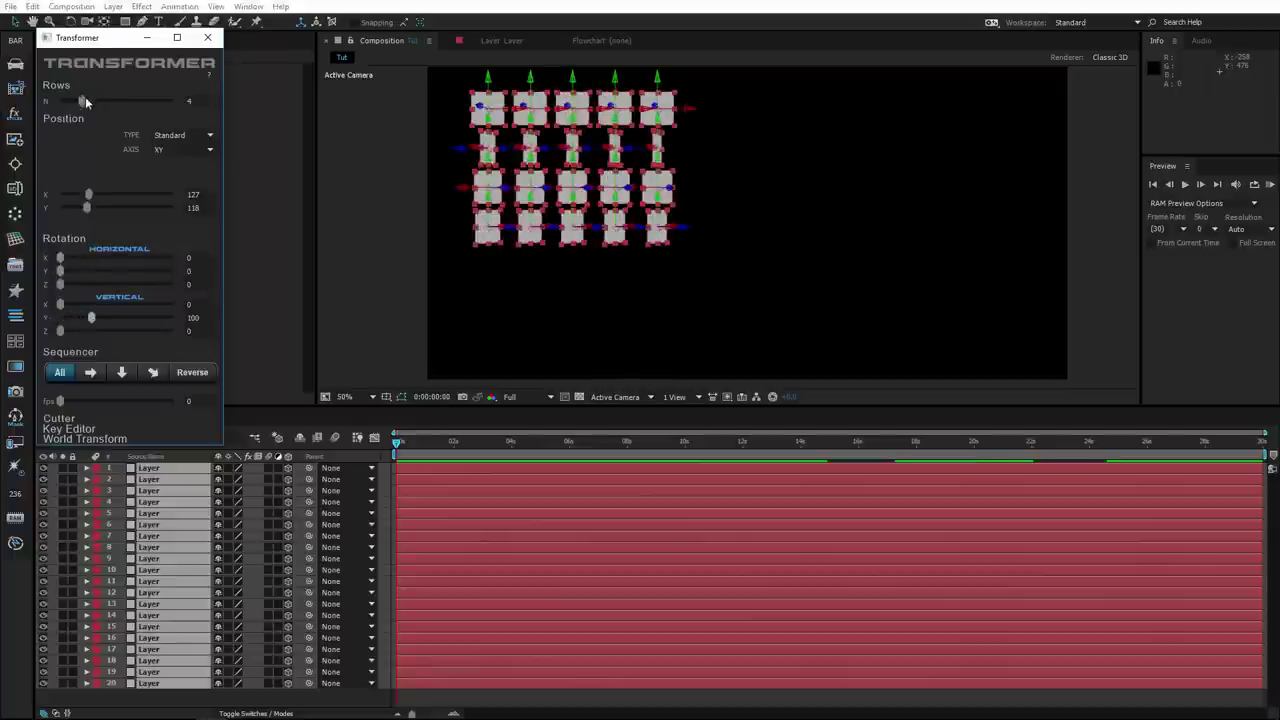
left_click_drag(82, 101, 184, 106)
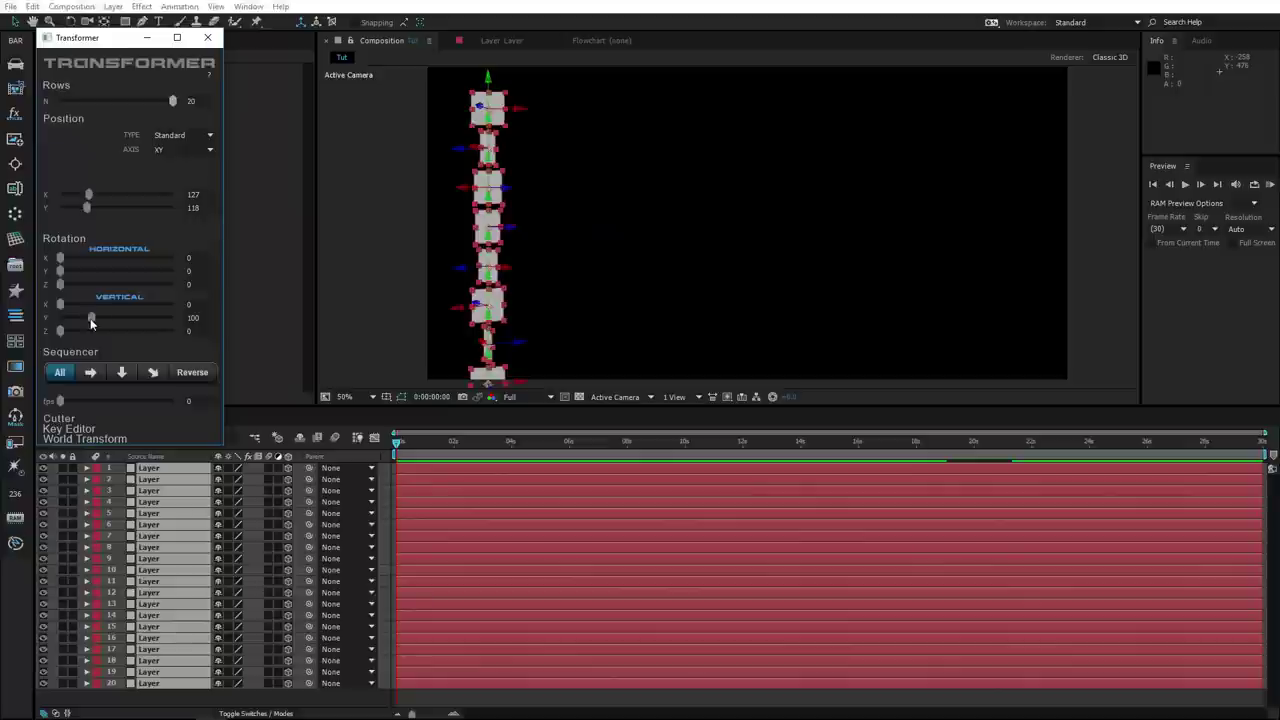
left_click_drag(92, 318, 66, 318)
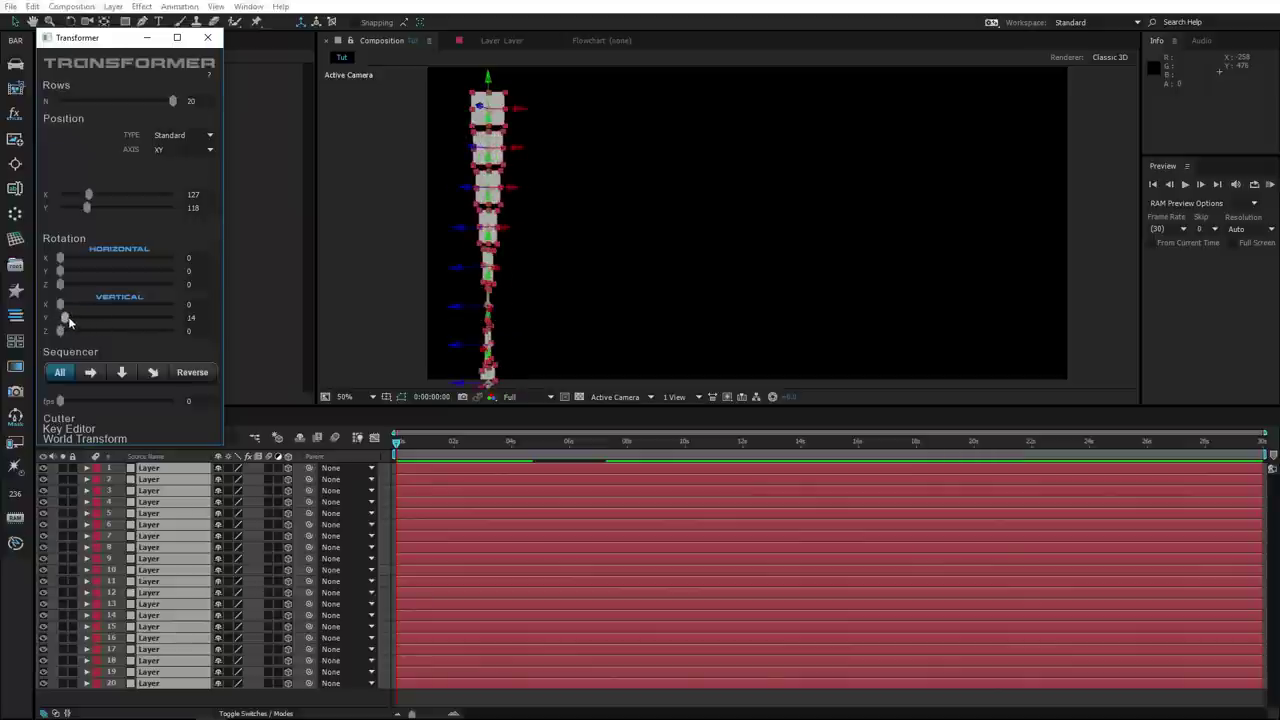
left_click(155, 150)
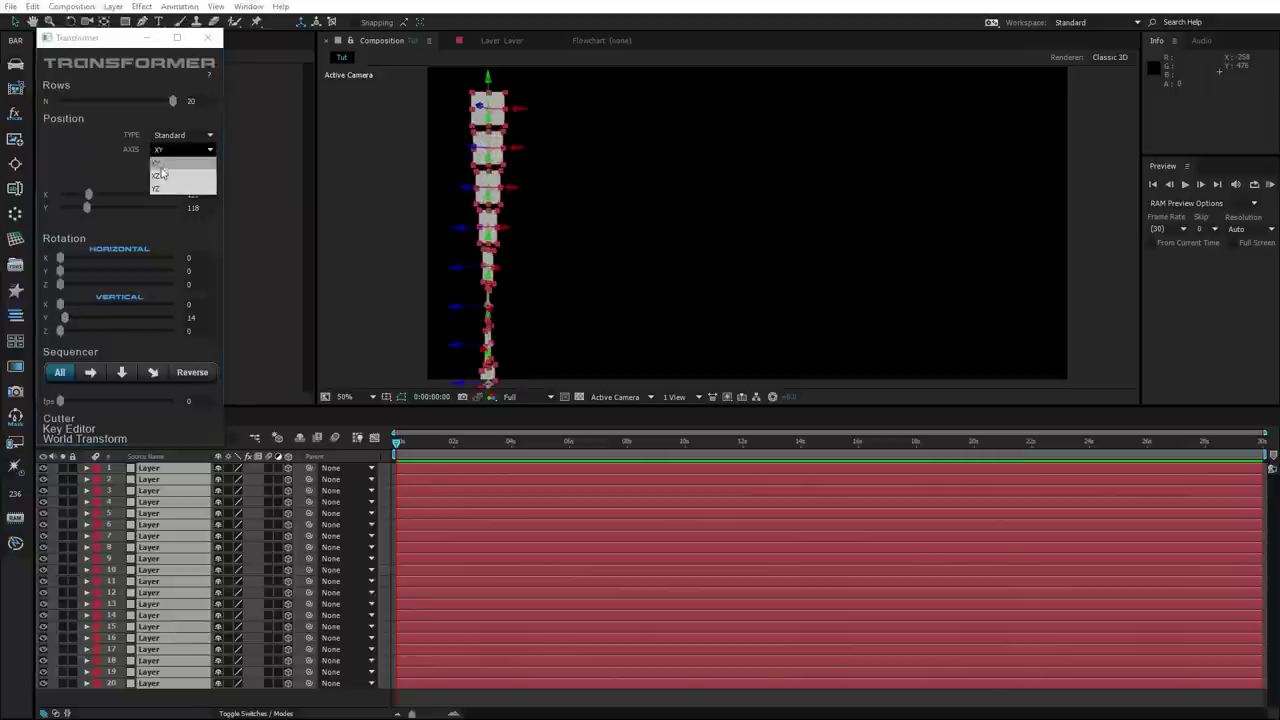
left_click(167, 182)
Reset Y rotation to 0, return the layout to XY with 4 rows, and test Z rotation
left_click(501, 93)
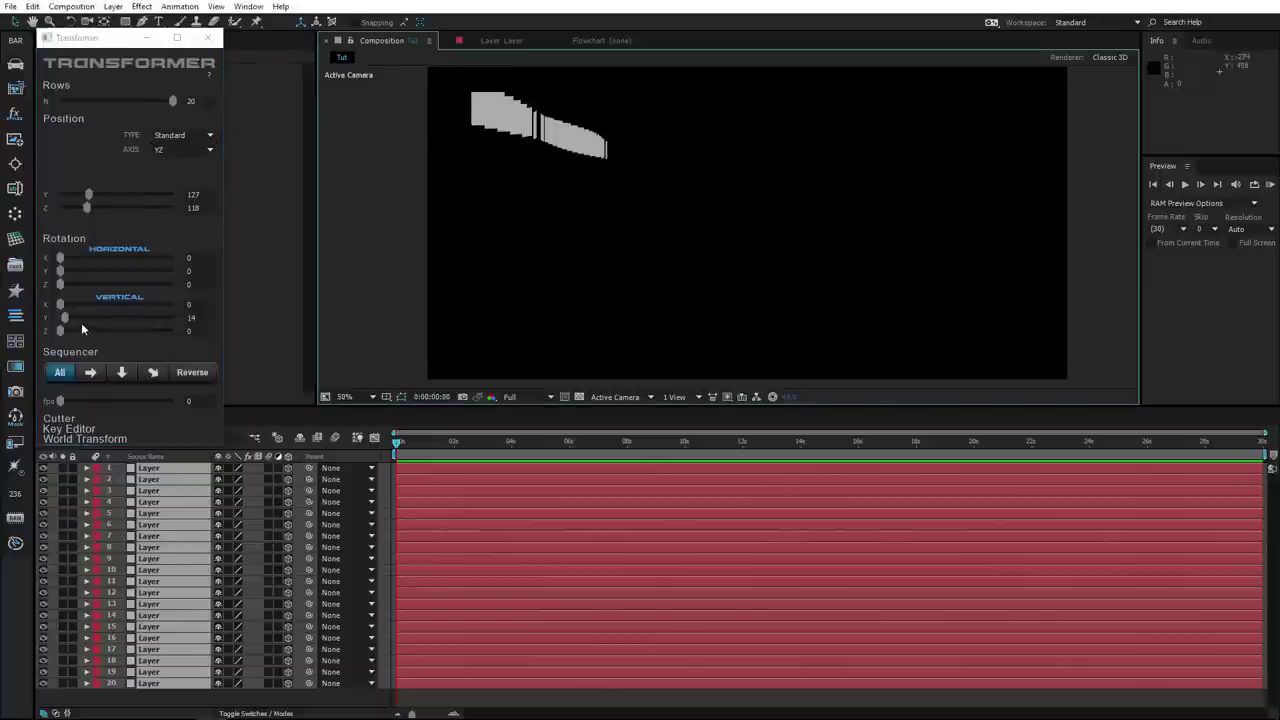
left_click_drag(64, 318, 49, 316)
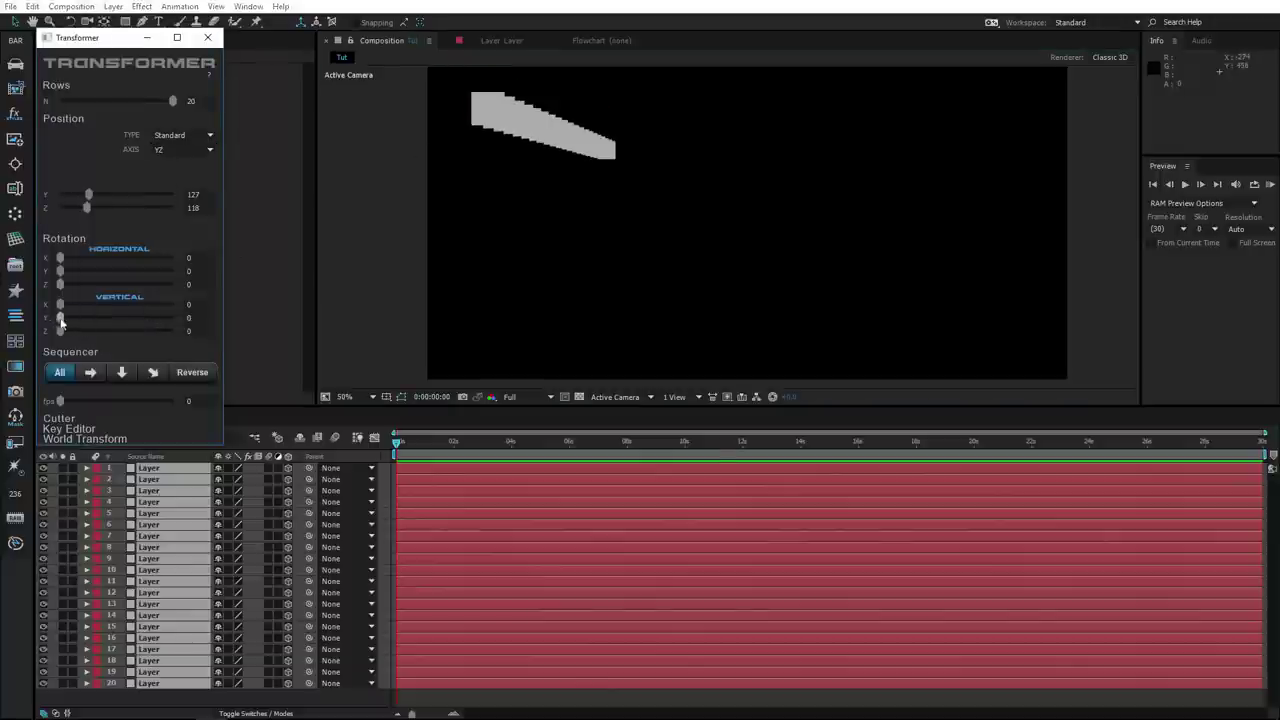
left_click(165, 149)
left_click(170, 161)
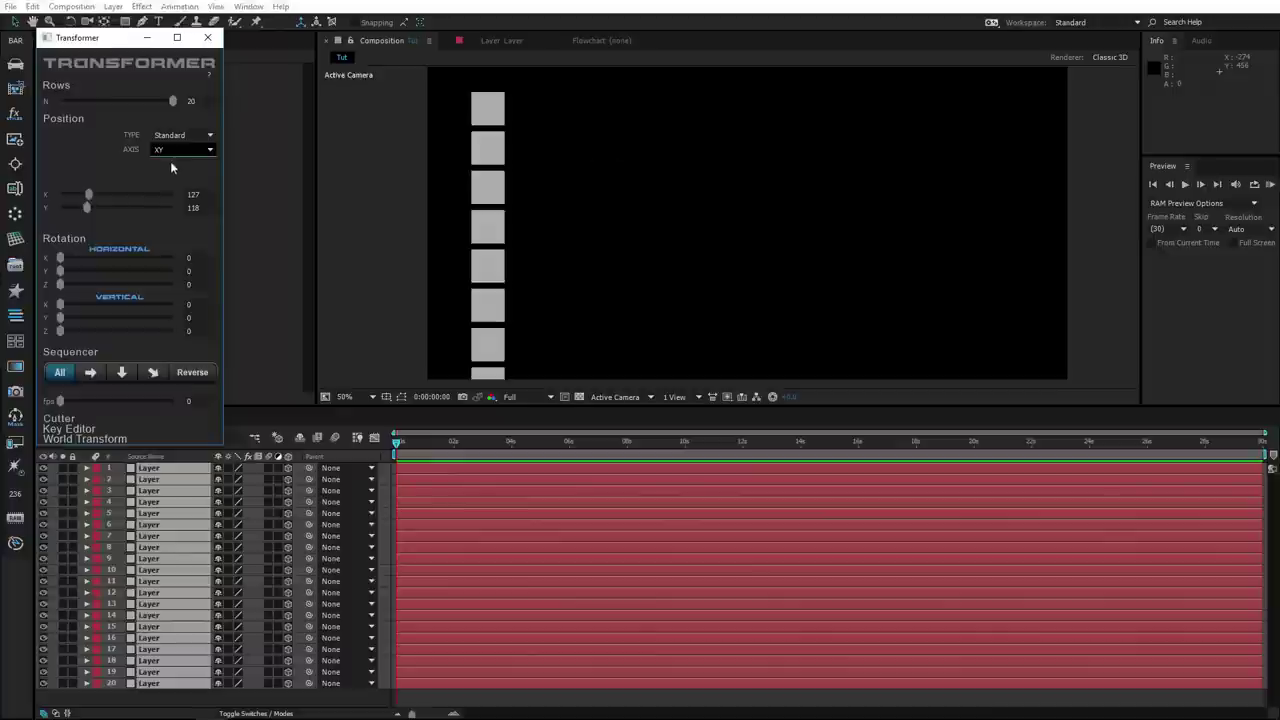
mouse_move(73, 102)
left_mouse_down()
mouse_move(94, 102)
mouse_move(81, 104)
left_mouse_up()
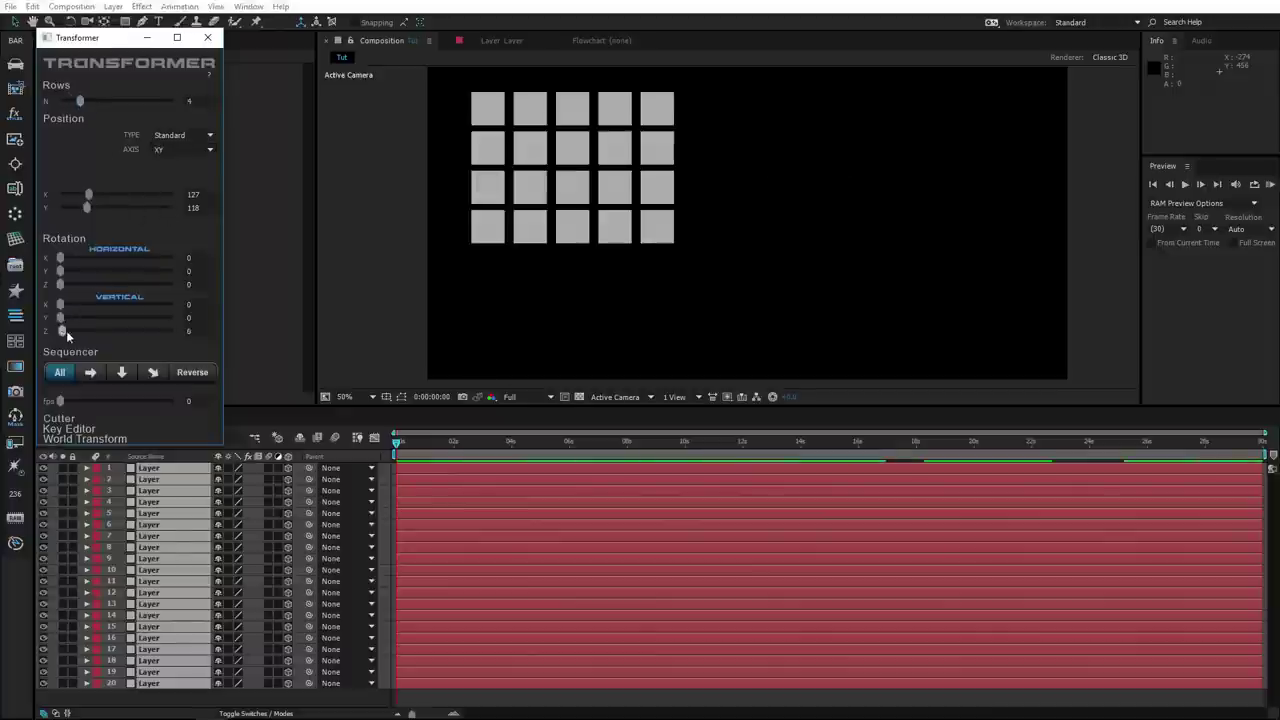
mouse_move(60, 331)
left_mouse_down()
mouse_move(125, 331)
mouse_move(18, 333)
left_mouse_up()
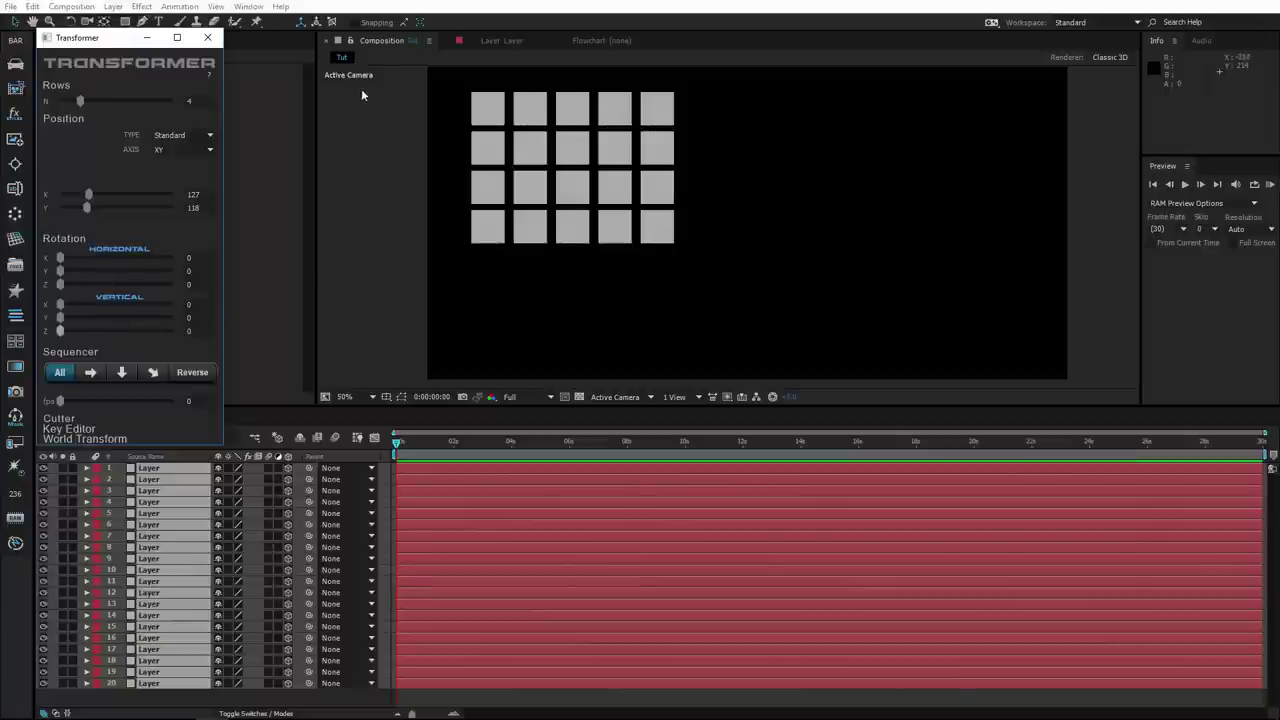
Select all square layers, preview and reset each rotation to 0, then stagger start times at 6 fps
left_click(372, 45)
key("ctrl+a")
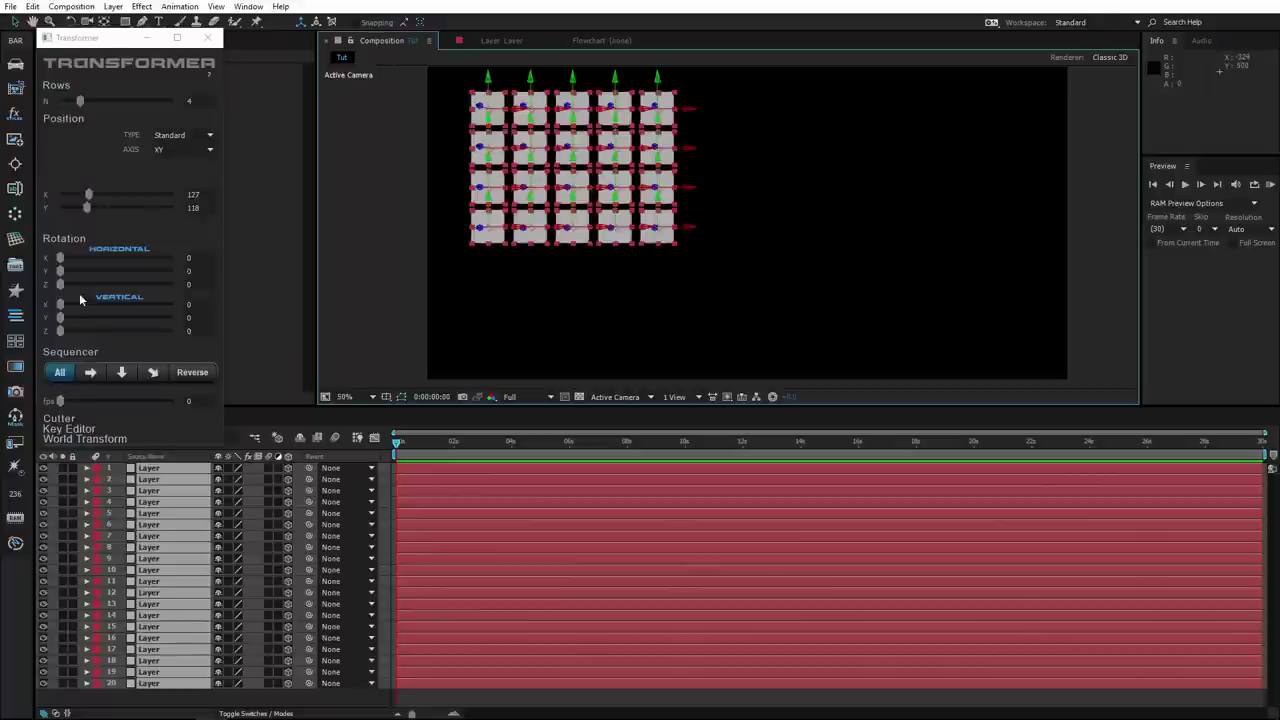
left_click_drag(60, 306, 44, 311)
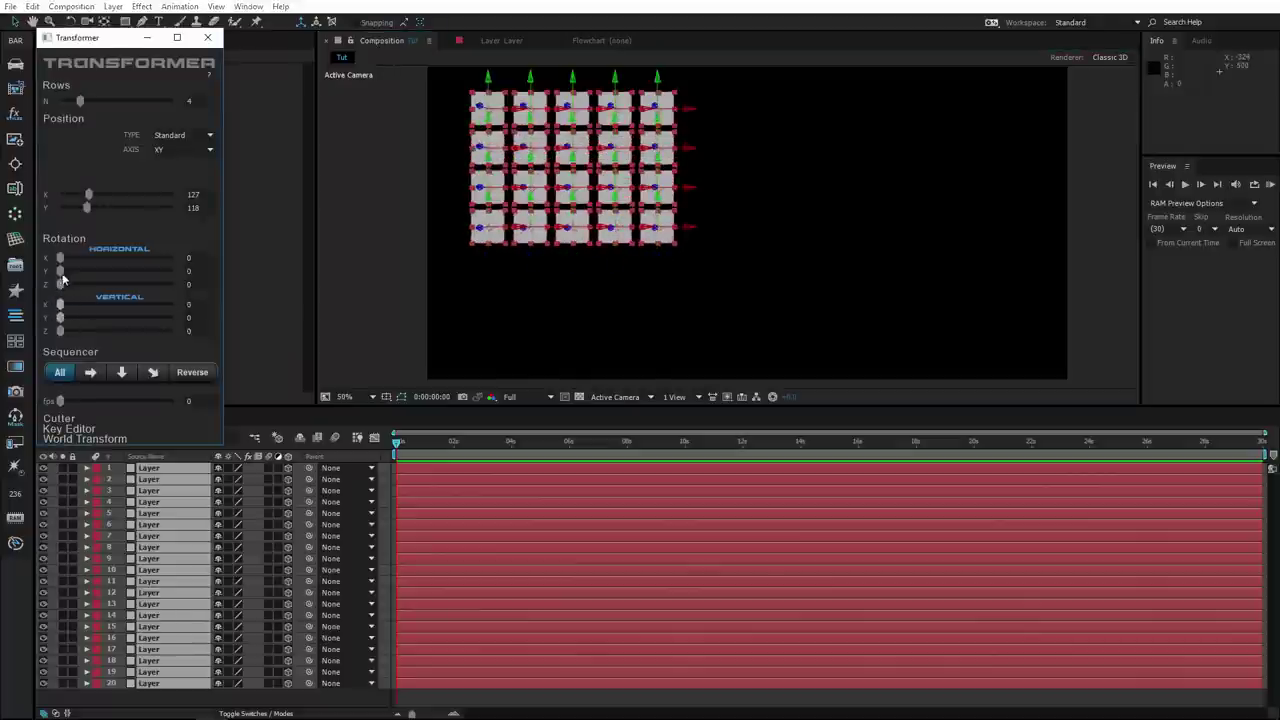
mouse_move(60, 257)
left_mouse_down()
mouse_move(67, 286)
mouse_move(41, 291)
left_mouse_up()
left_click_drag(61, 333, 60, 334)
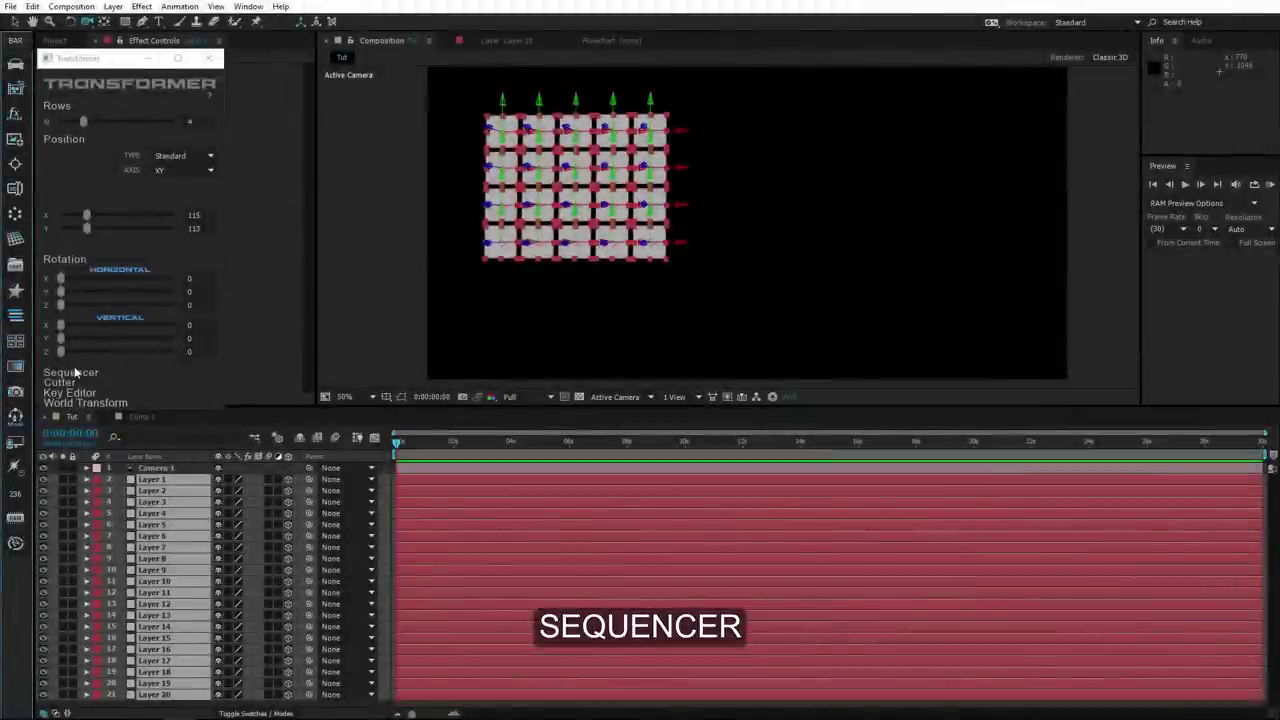
left_click(74, 372)
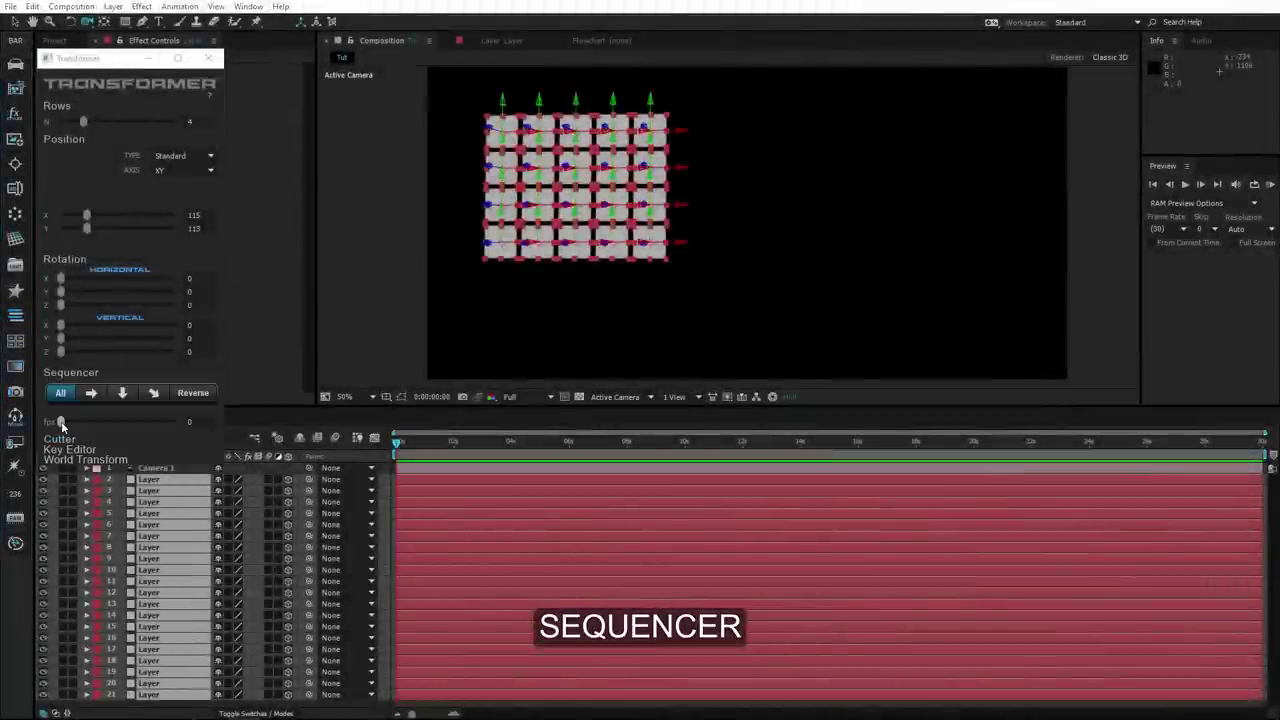
left_click_drag(61, 421, 113, 422)
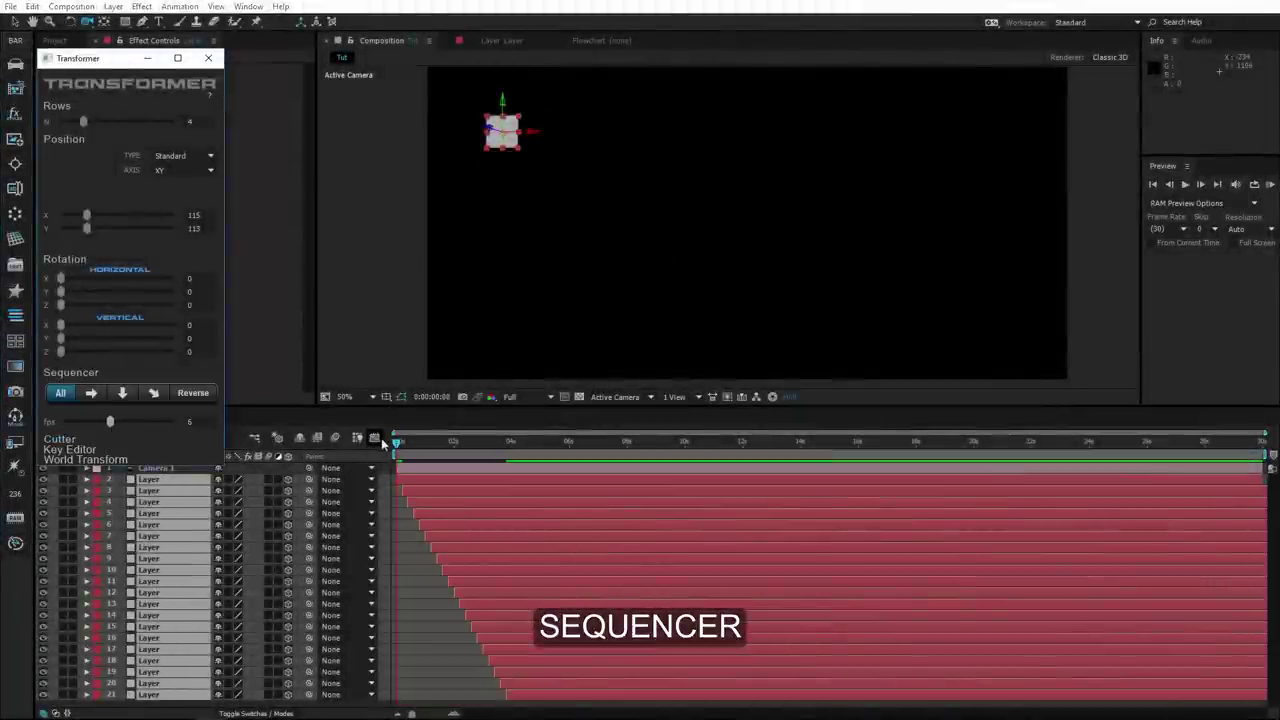
Sequence the layers column by column, left to right, at 7 fps and scrub to preview
mouse_move(397, 442)
left_mouse_down()
mouse_move(572, 476)
mouse_move(397, 466)
left_mouse_up()
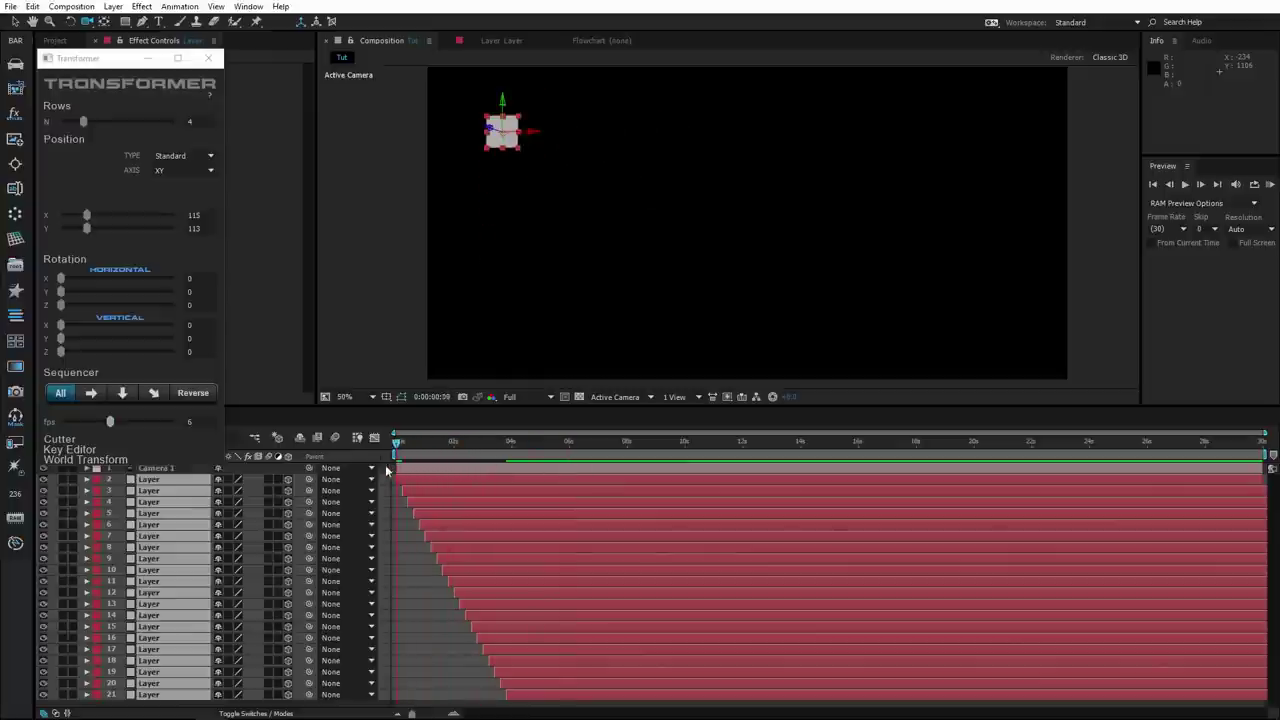
left_click(91, 394)
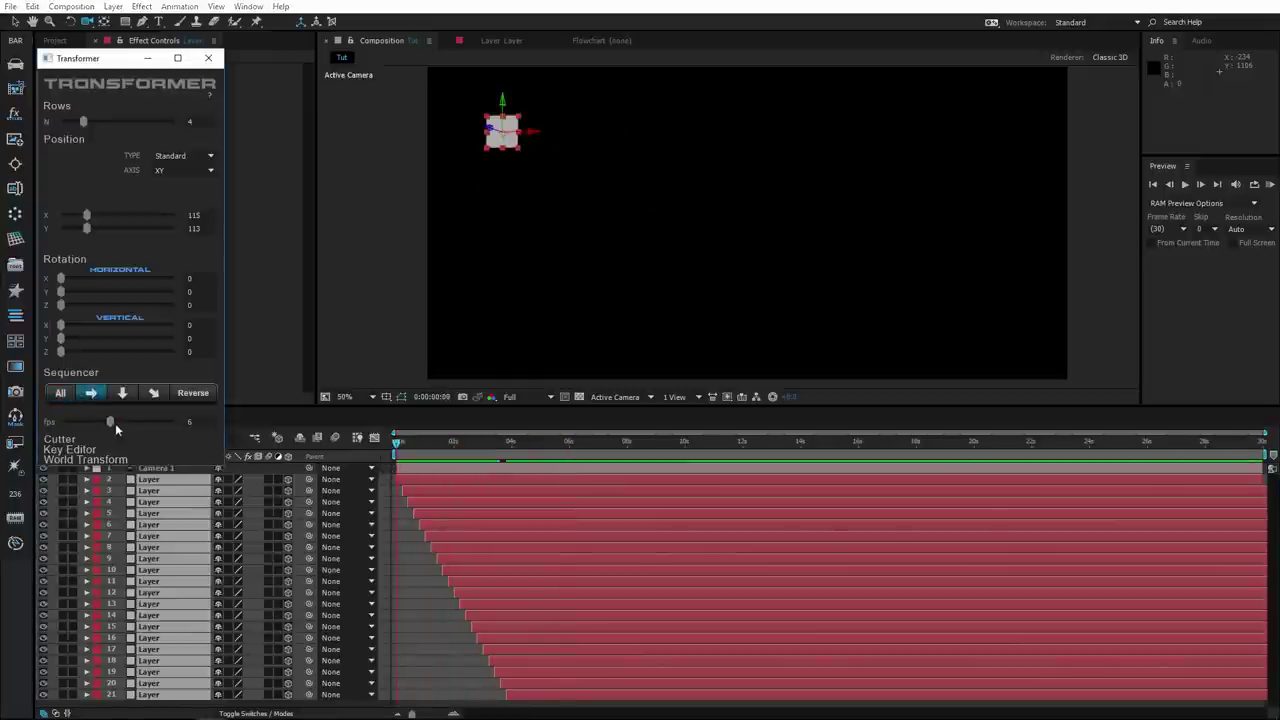
left_click_drag(115, 426, 118, 426)
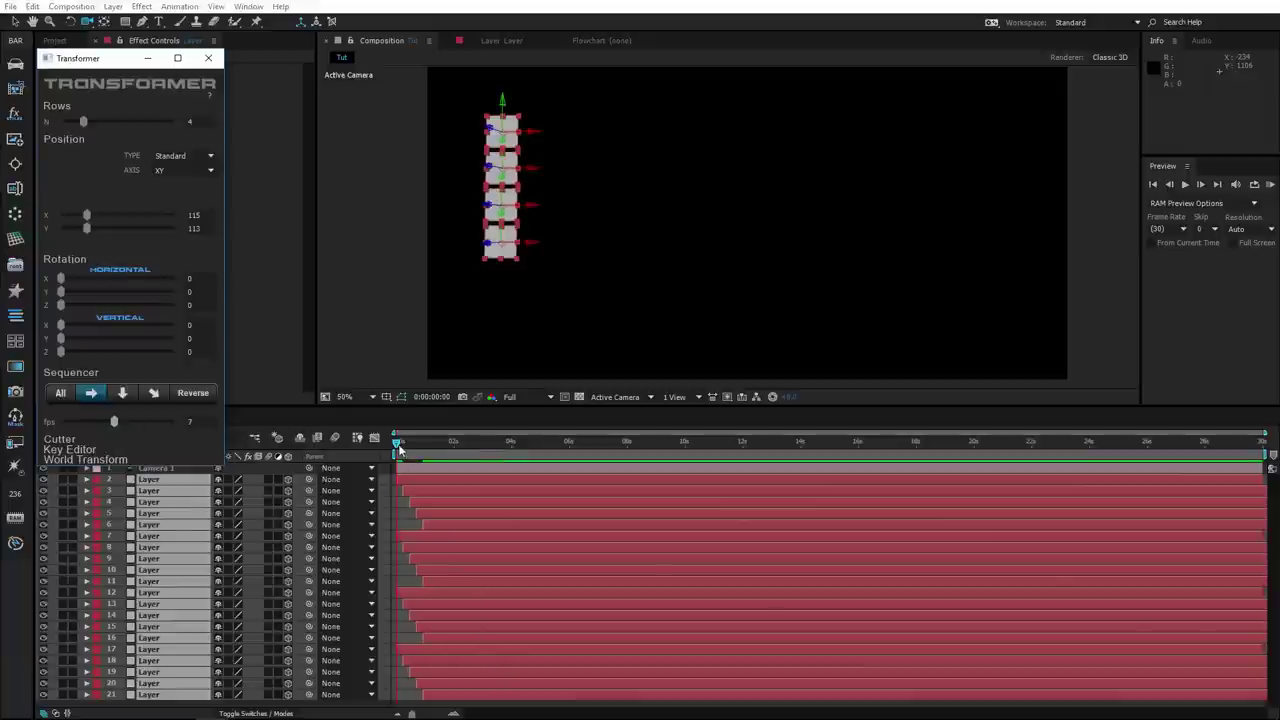
left_click_drag(398, 447, 415, 451)
left_click_drag(424, 453, 388, 456)
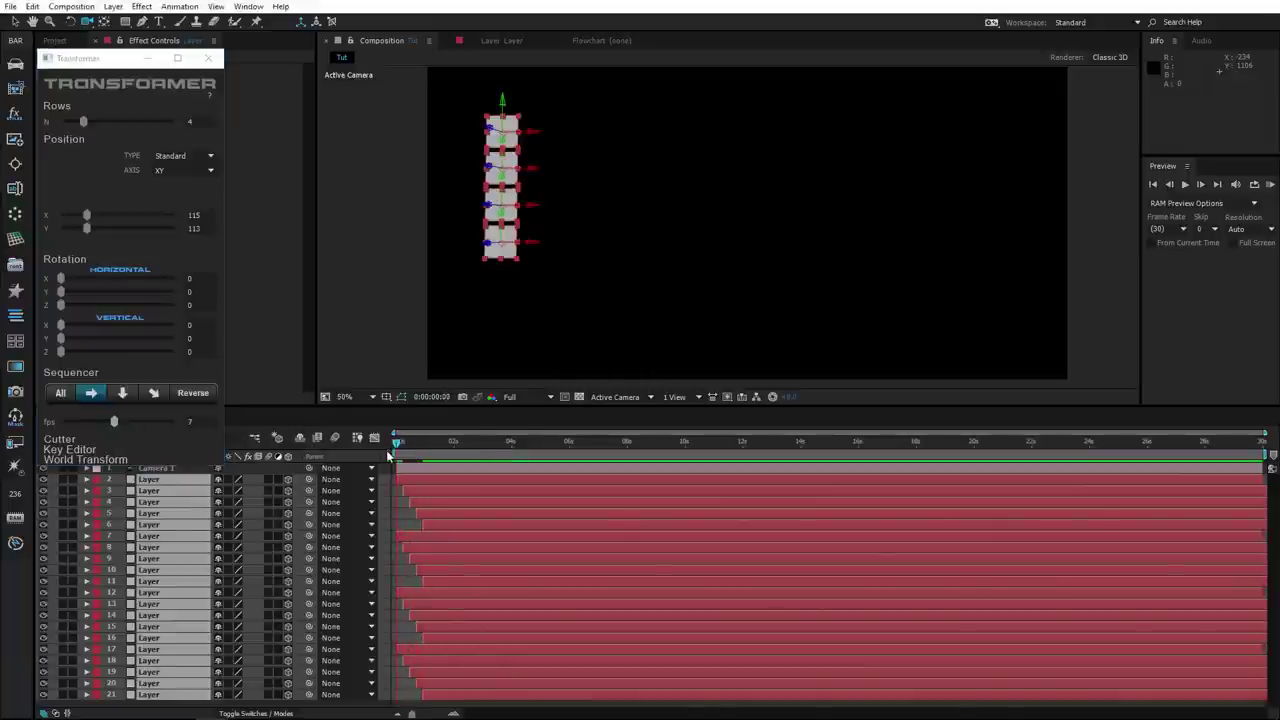
Switch to row-by-row, top-to-bottom sequencing and scrub to watch the rows build up
left_click(123, 398)
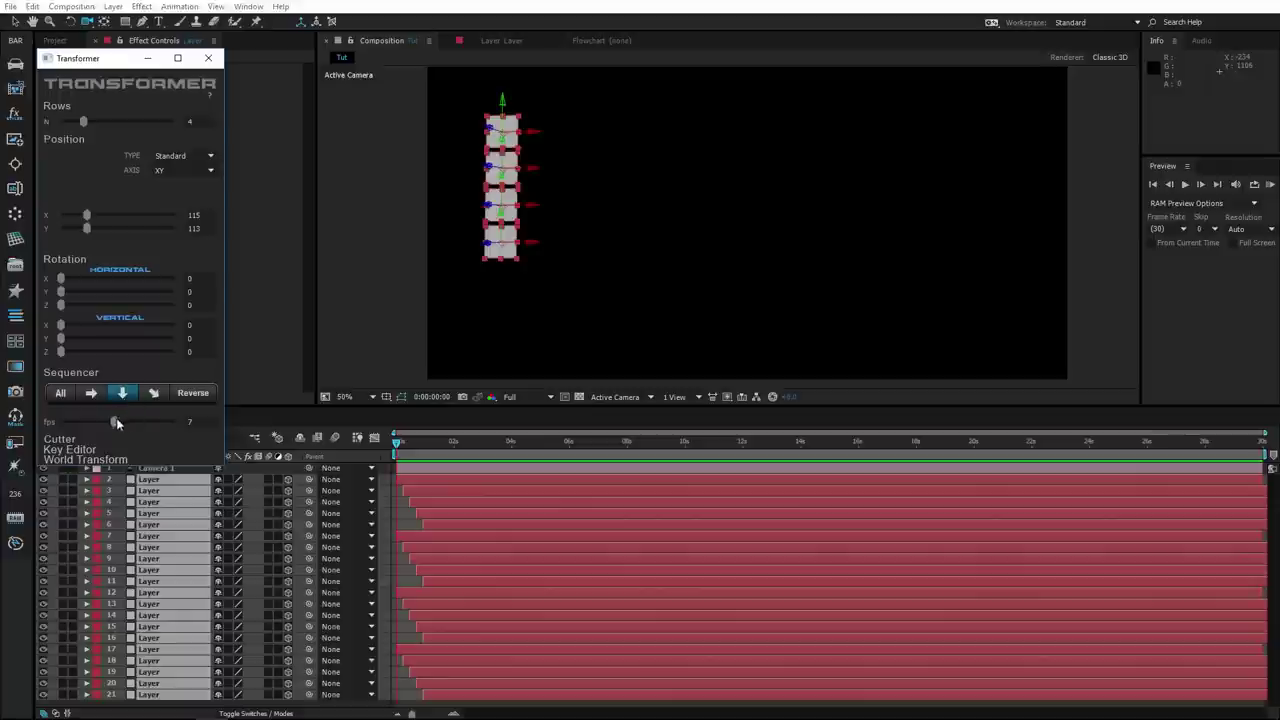
left_click_drag(116, 423, 119, 424)
mouse_move(398, 452)
left_mouse_down()
mouse_move(421, 454)
mouse_move(394, 457)
left_mouse_up()
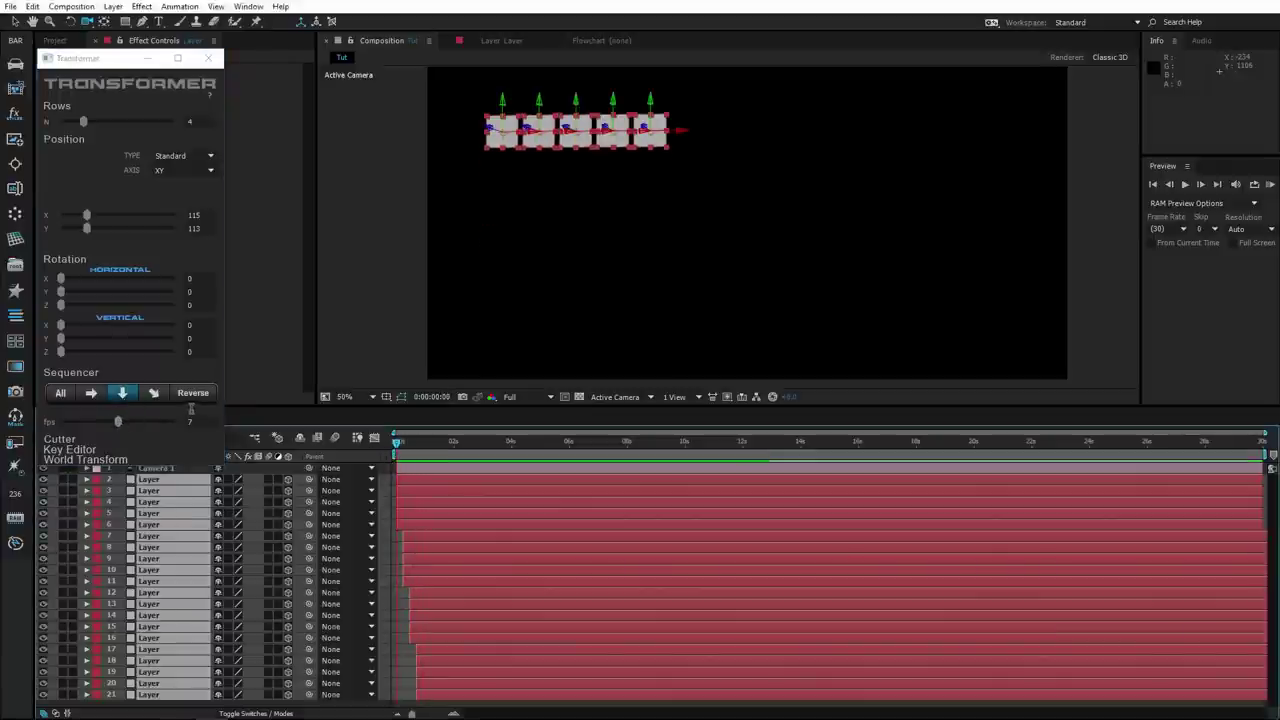
Sequence the layers diagonally at 8 fps and scrub to watch the grid build
left_click(153, 392)
left_click_drag(117, 422, 122, 424)
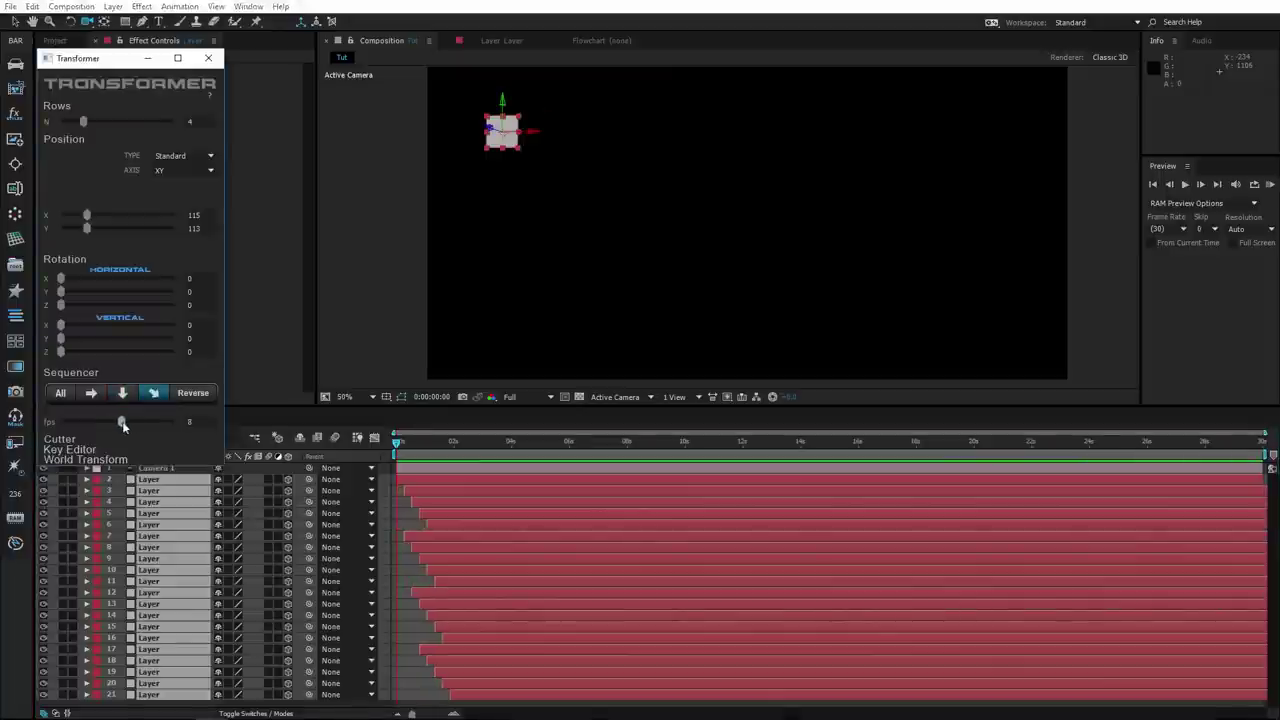
mouse_move(397, 443)
left_mouse_down()
mouse_move(458, 453)
mouse_move(389, 453)
left_mouse_up()
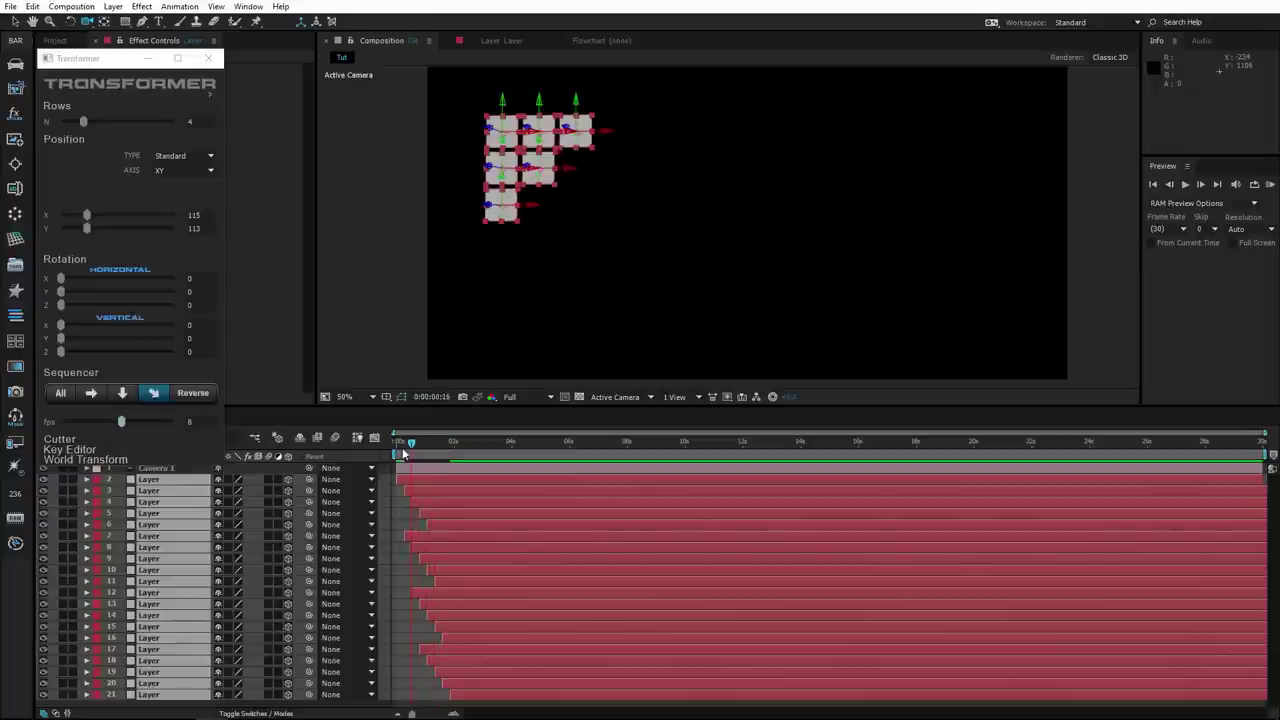
Reverse the sequence order, preview the staircase build, then lower the rate to 2 fps
left_click(189, 393)
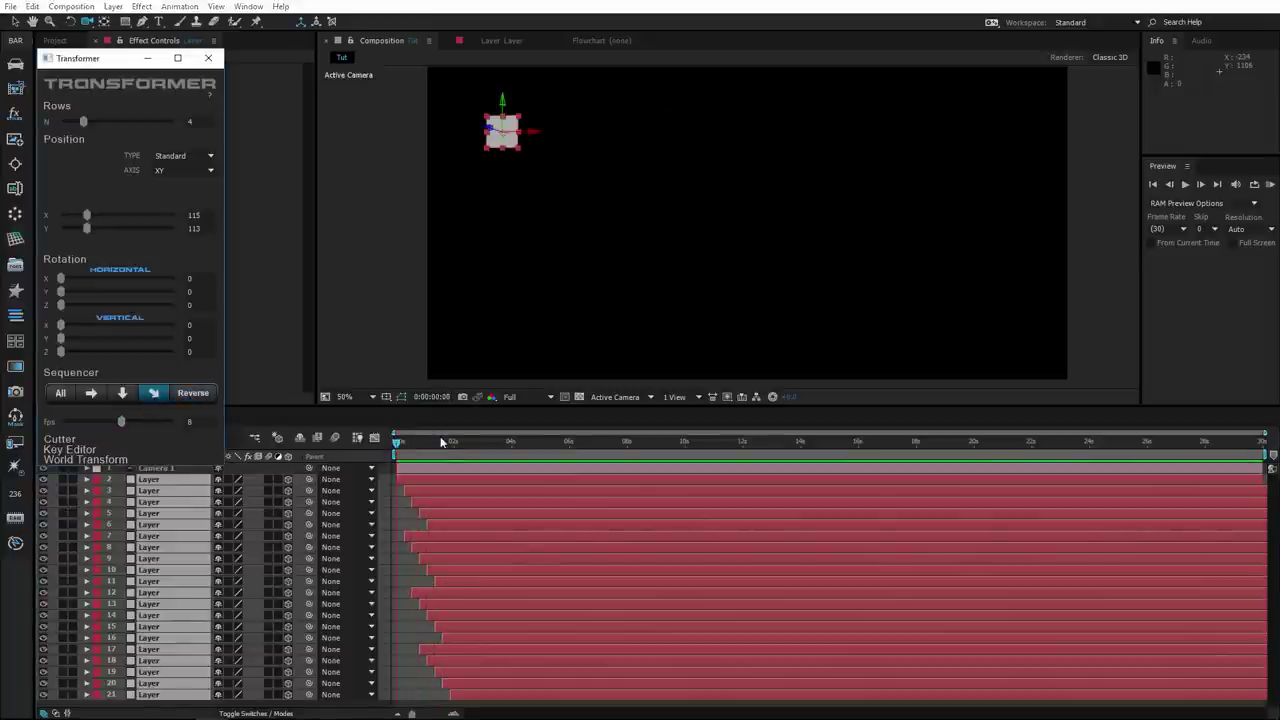
left_click_drag(121, 421, 123, 421)
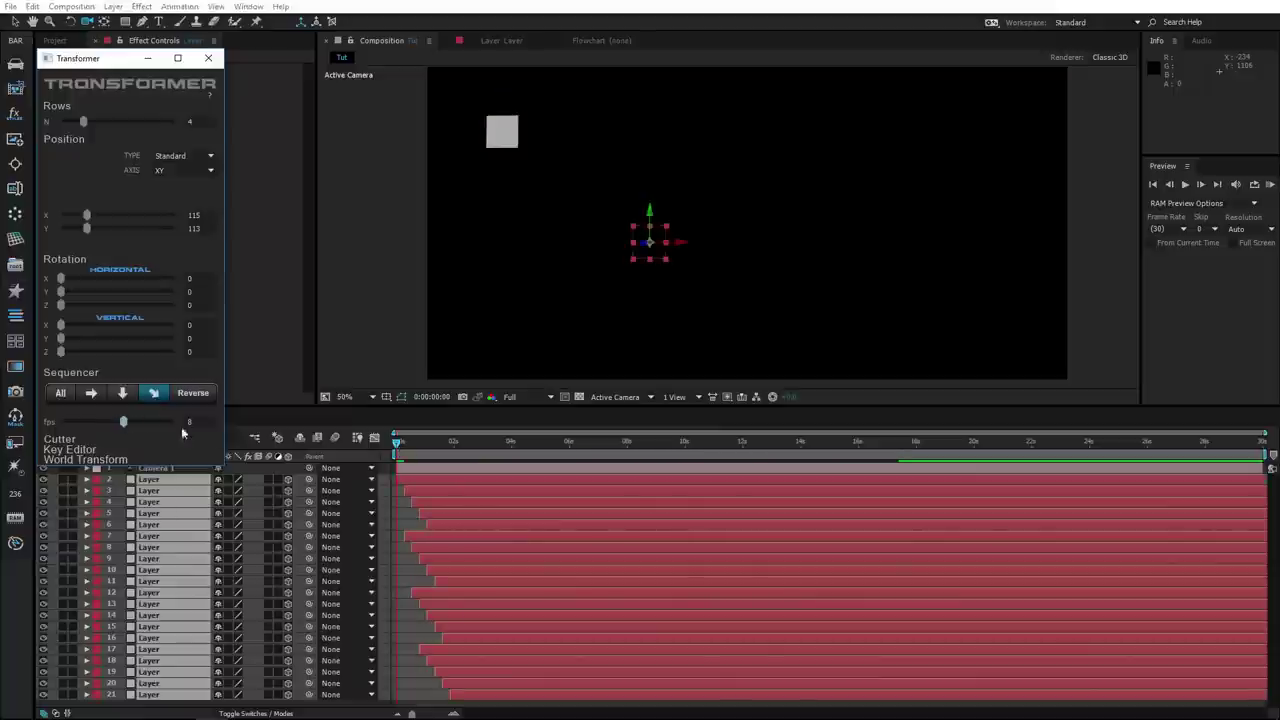
mouse_move(398, 446)
left_mouse_down()
mouse_move(460, 457)
mouse_move(386, 457)
left_mouse_up()
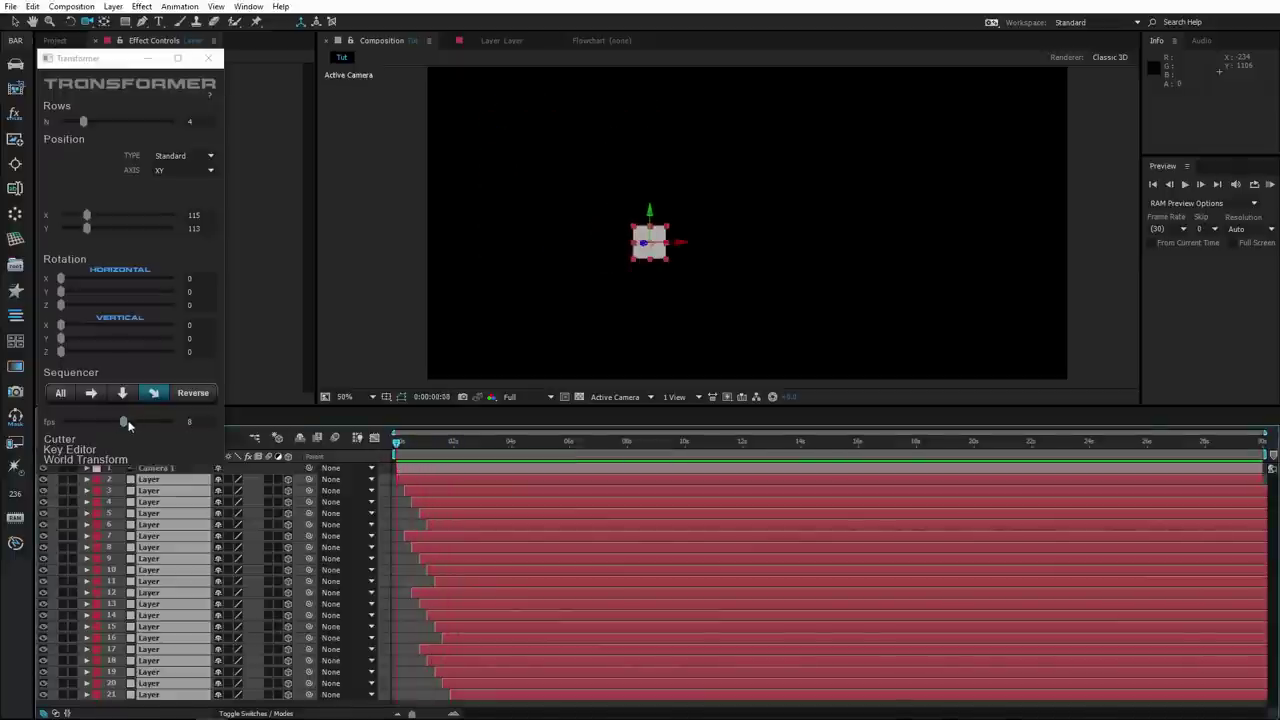
left_click_drag(123, 421, 34, 424)
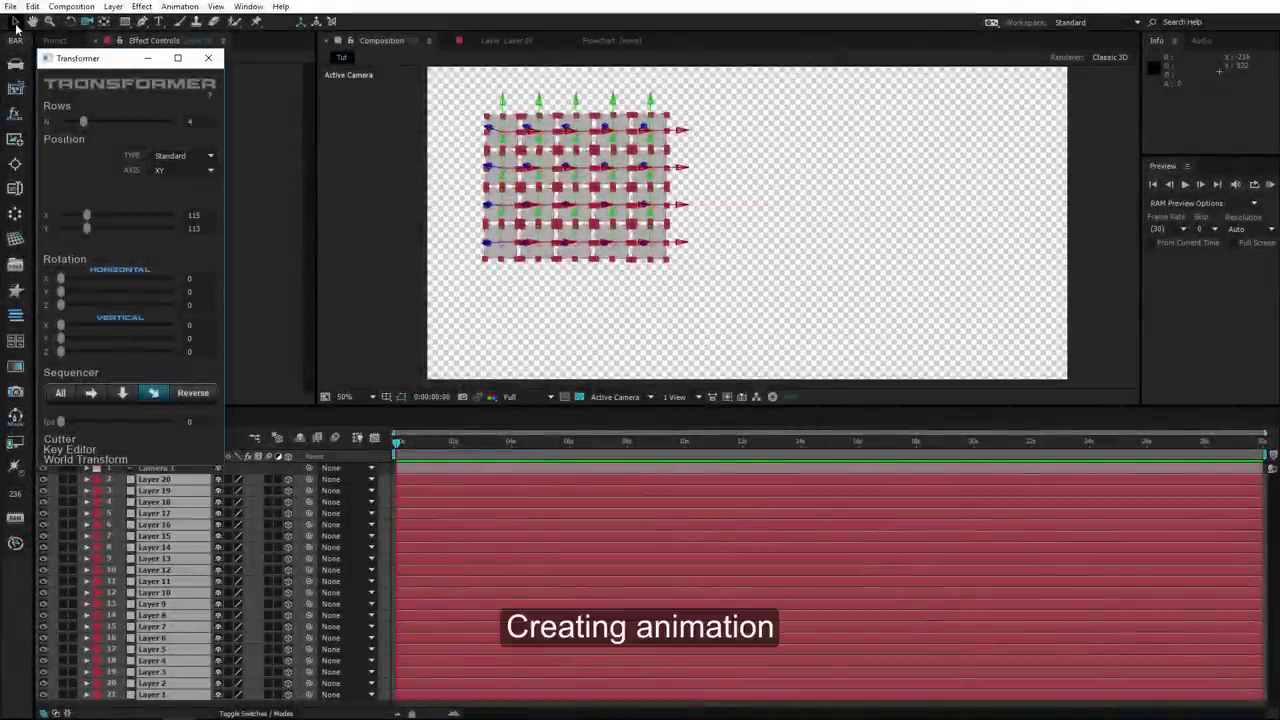
Select all 20 tile layers, reveal Rotation, and set a Y Rotation keyframe at 4 seconds
left_click(19, 22)
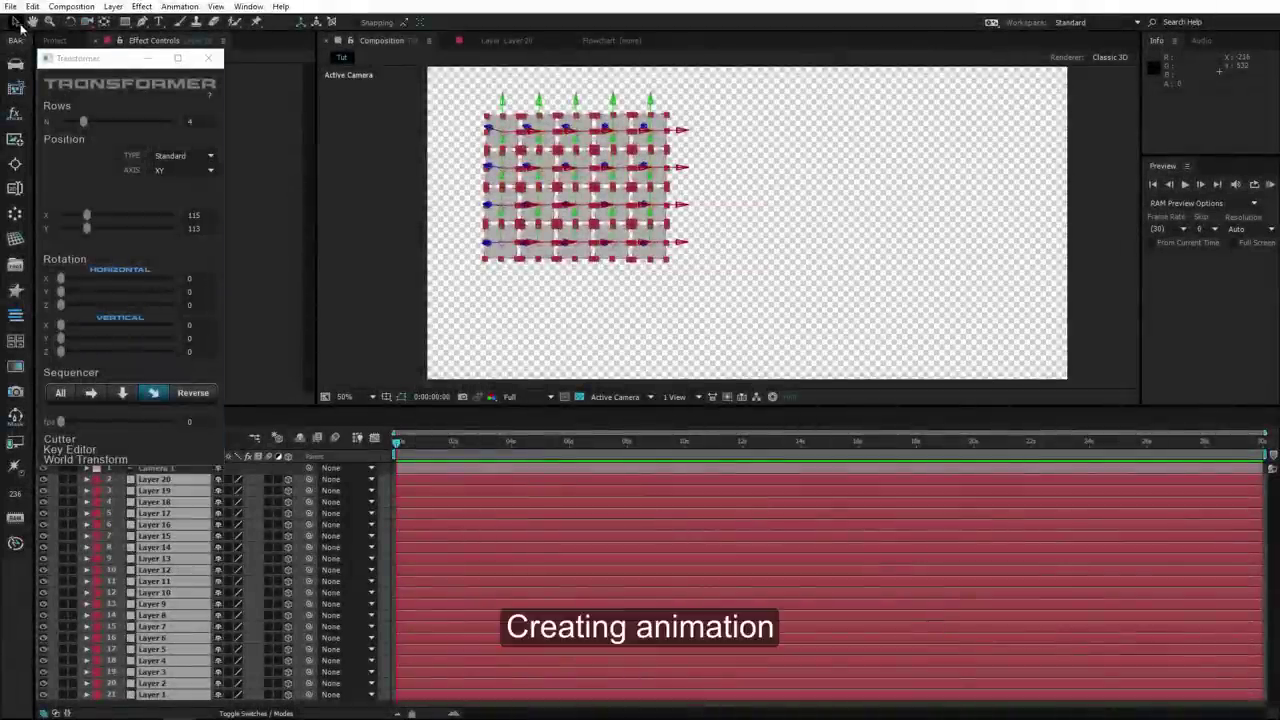
left_click(157, 485)
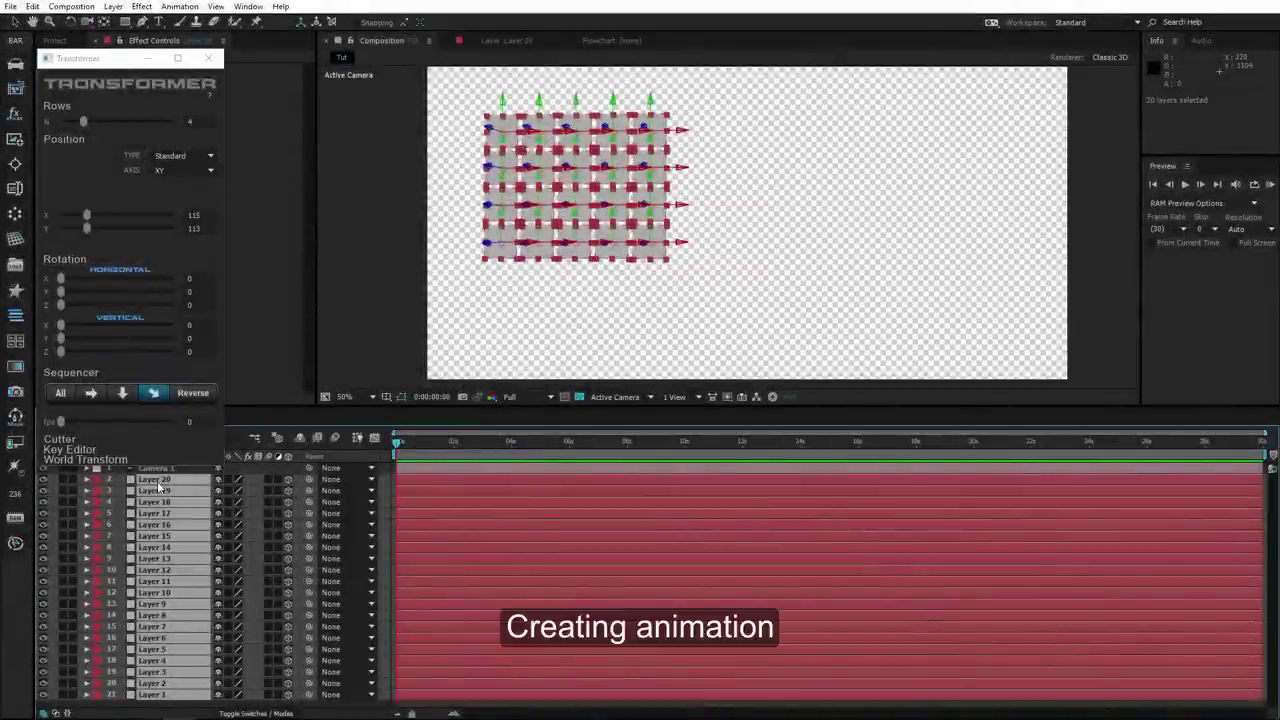
key("r")
left_click(511, 441)
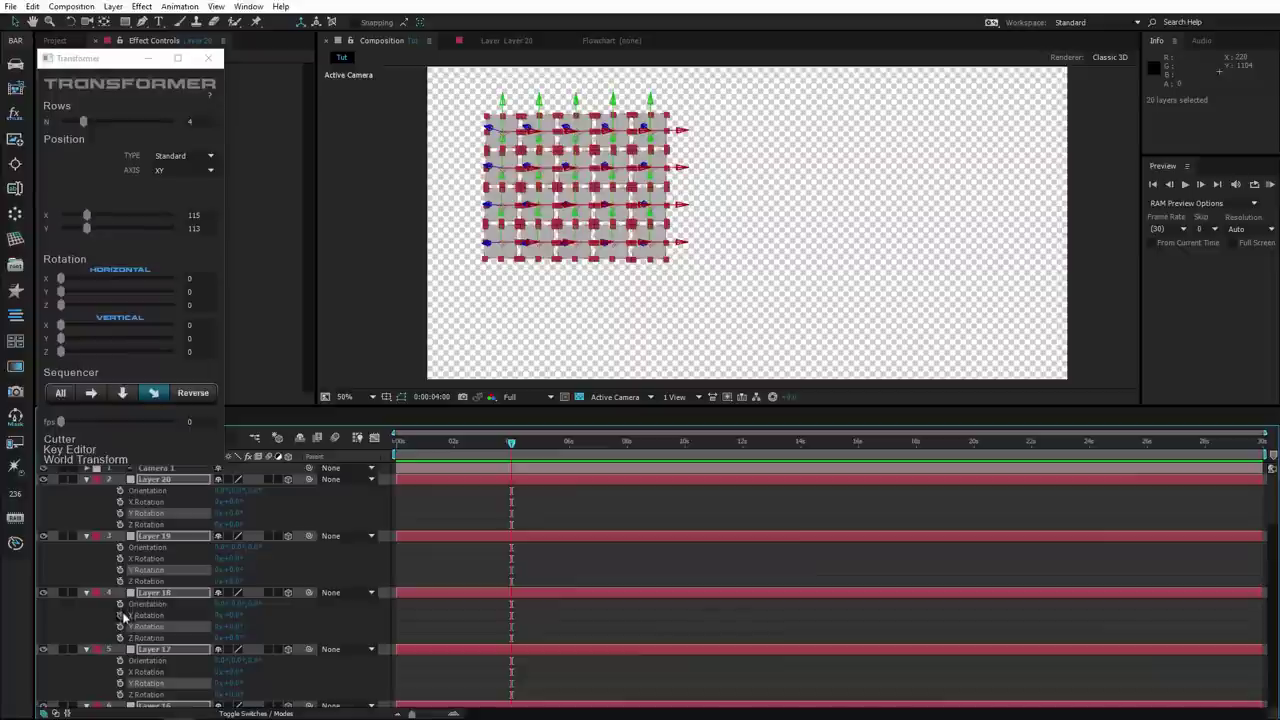
left_click(120, 570)
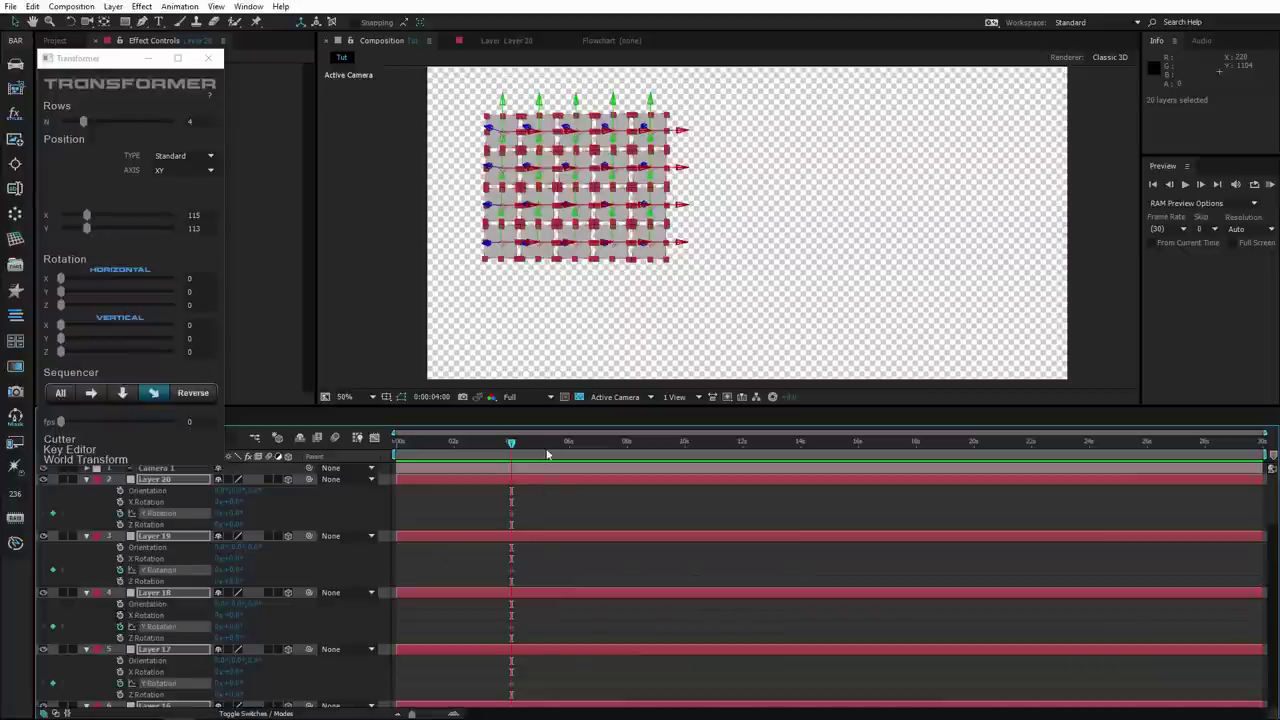
Enter a new Y Rotation value at 0:05:04, then scrub back to watch the tiles rotate
left_click(544, 445)
left_click(232, 570)
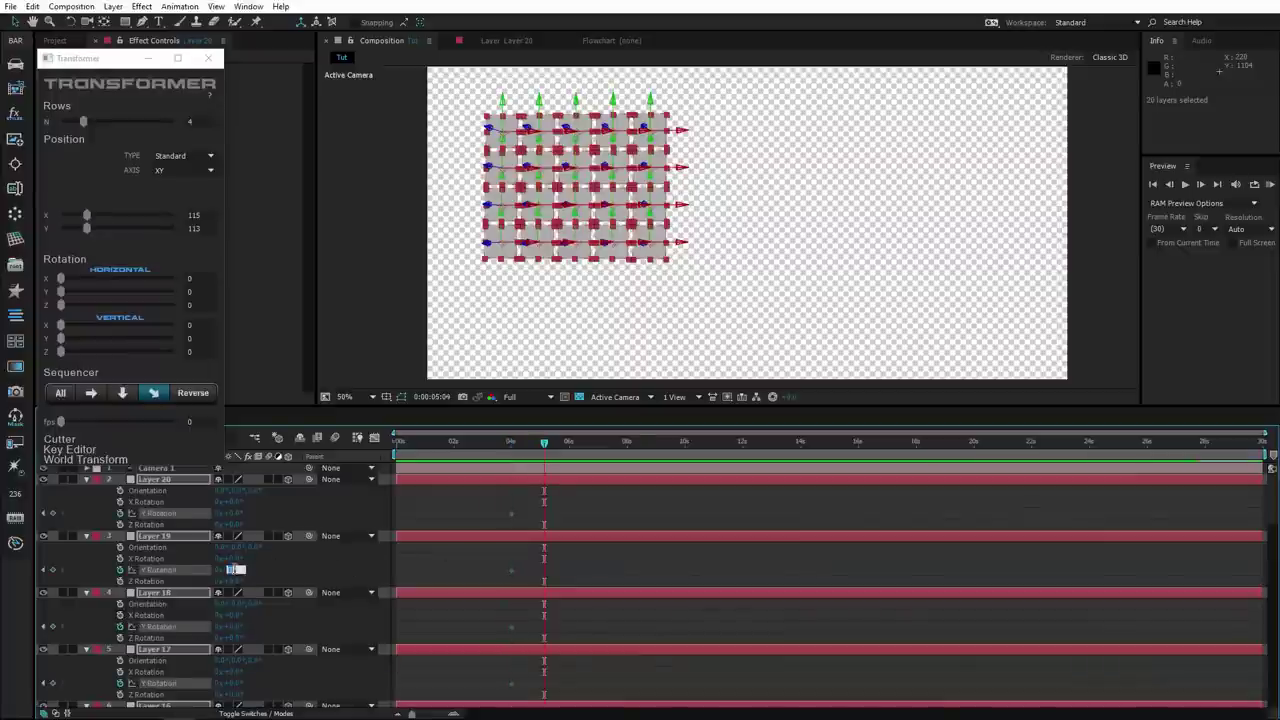
type("1")
left_click(122, 559)
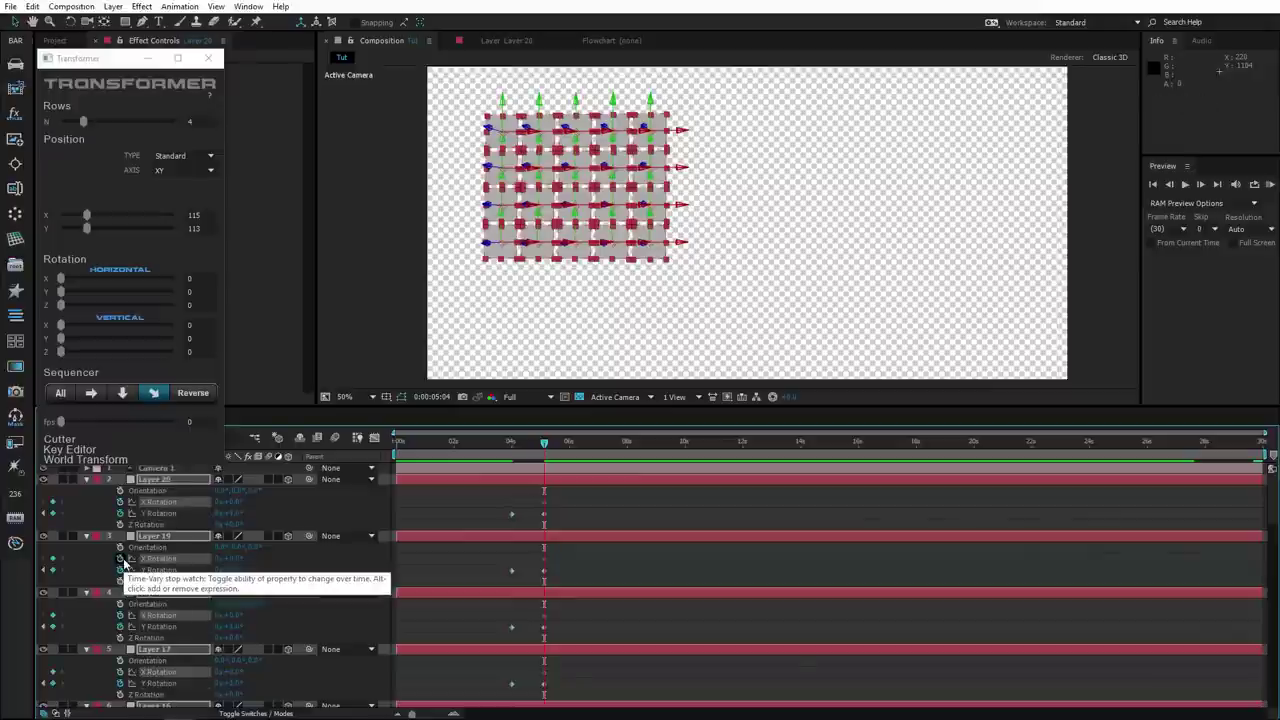
left_click(150, 581)
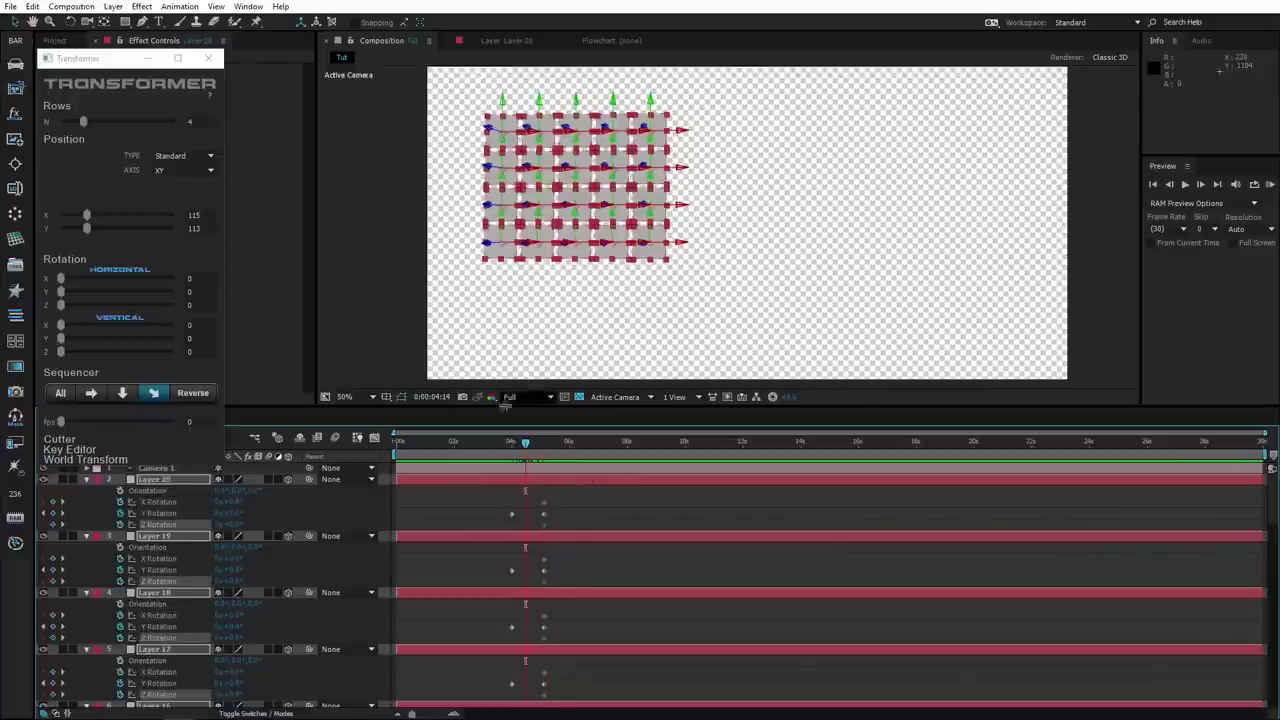
left_click_drag(530, 455, 544, 450)
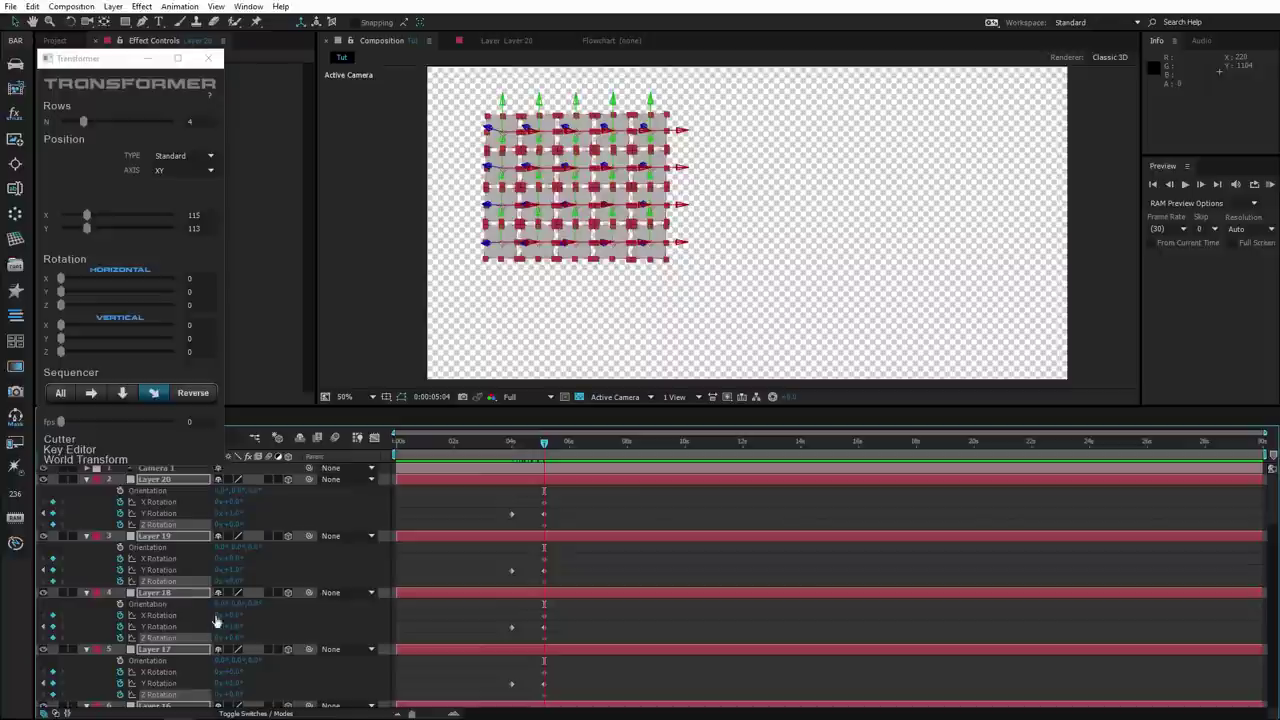
left_click(233, 569)
left_click(349, 563)
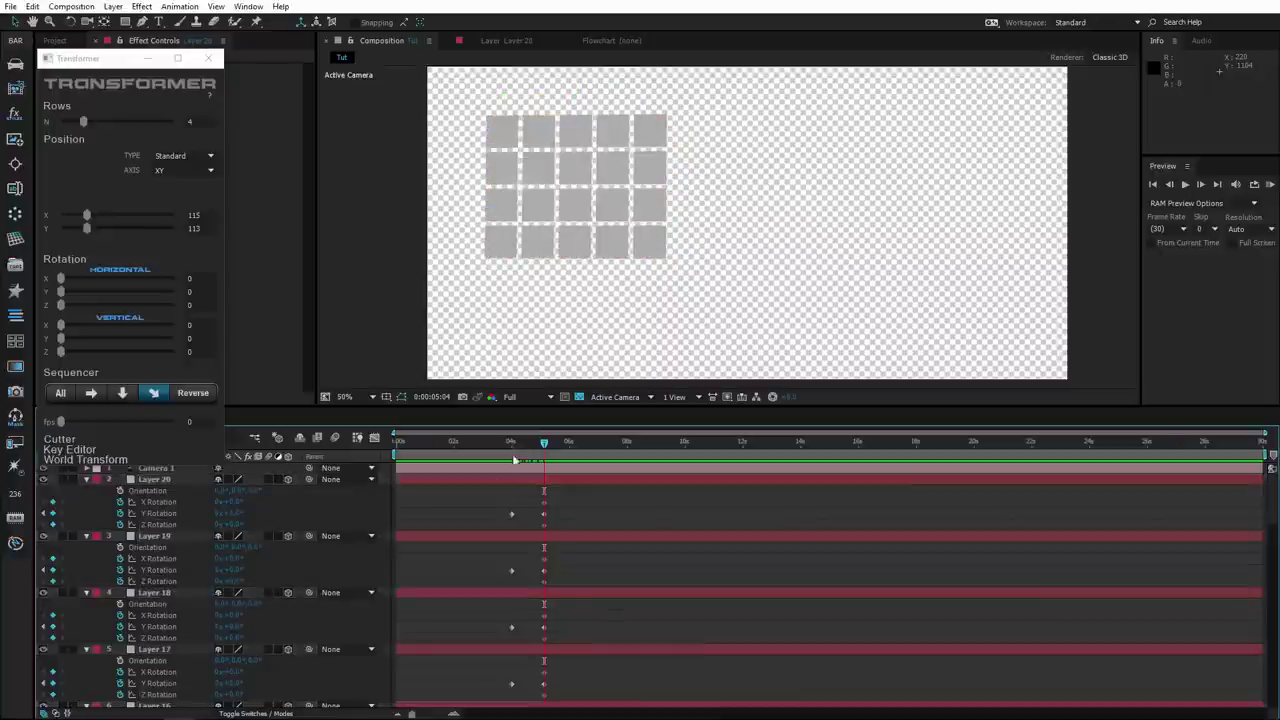
left_click_drag(518, 455, 535, 450)
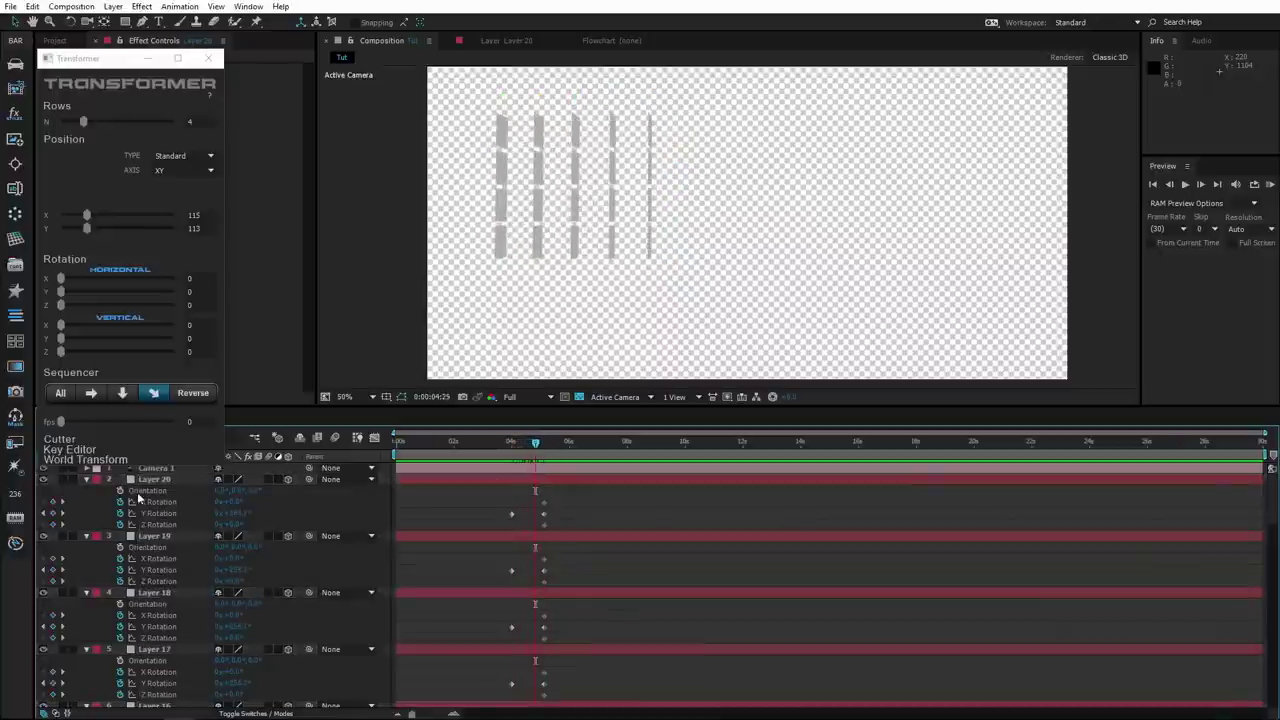
key("ctrl+a")
Stagger the layers' rotation timing at 5 fps and scrub through the result
left_click(511, 455)
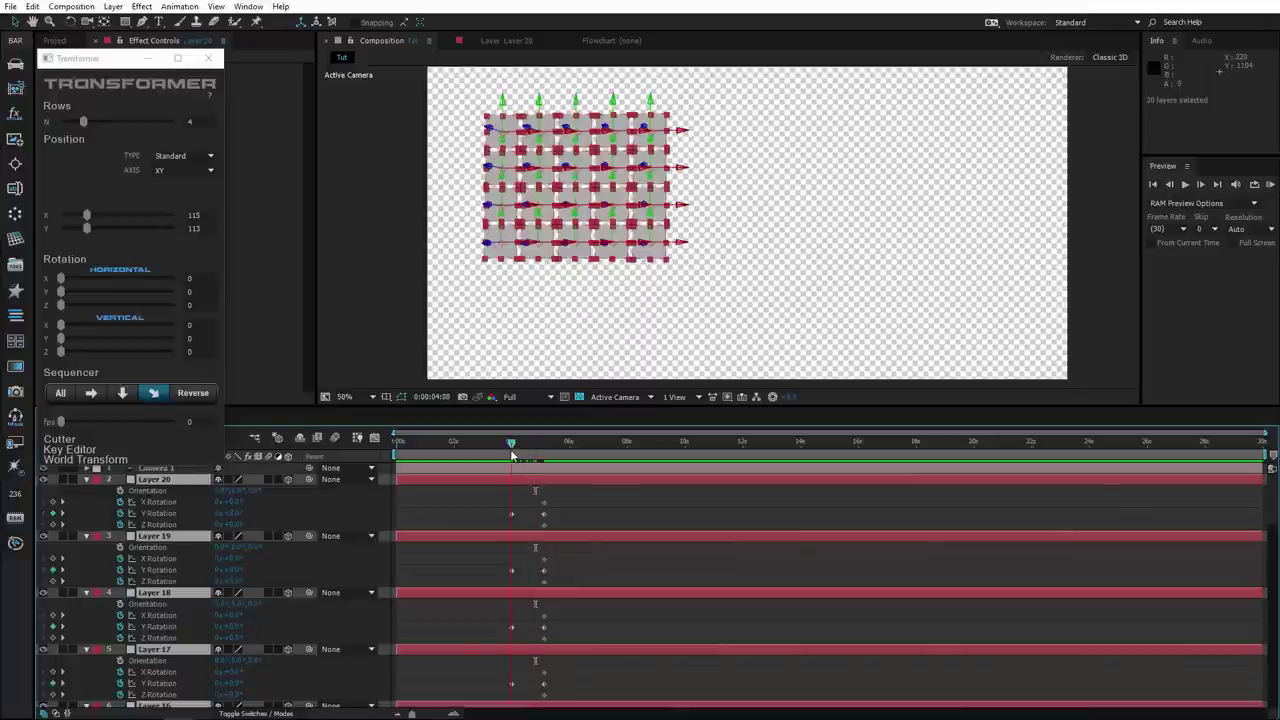
left_click_drag(61, 422, 100, 422)
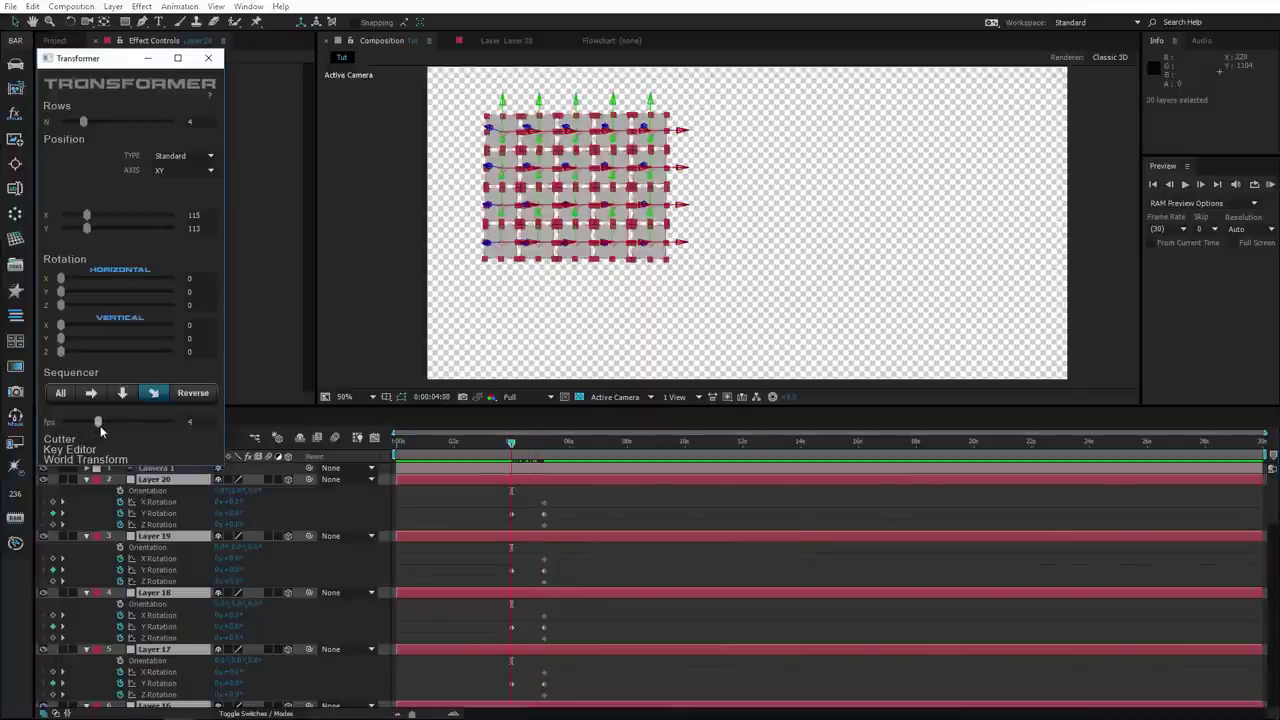
mouse_move(516, 455)
left_mouse_down()
mouse_move(577, 458)
mouse_move(492, 463)
left_mouse_up()
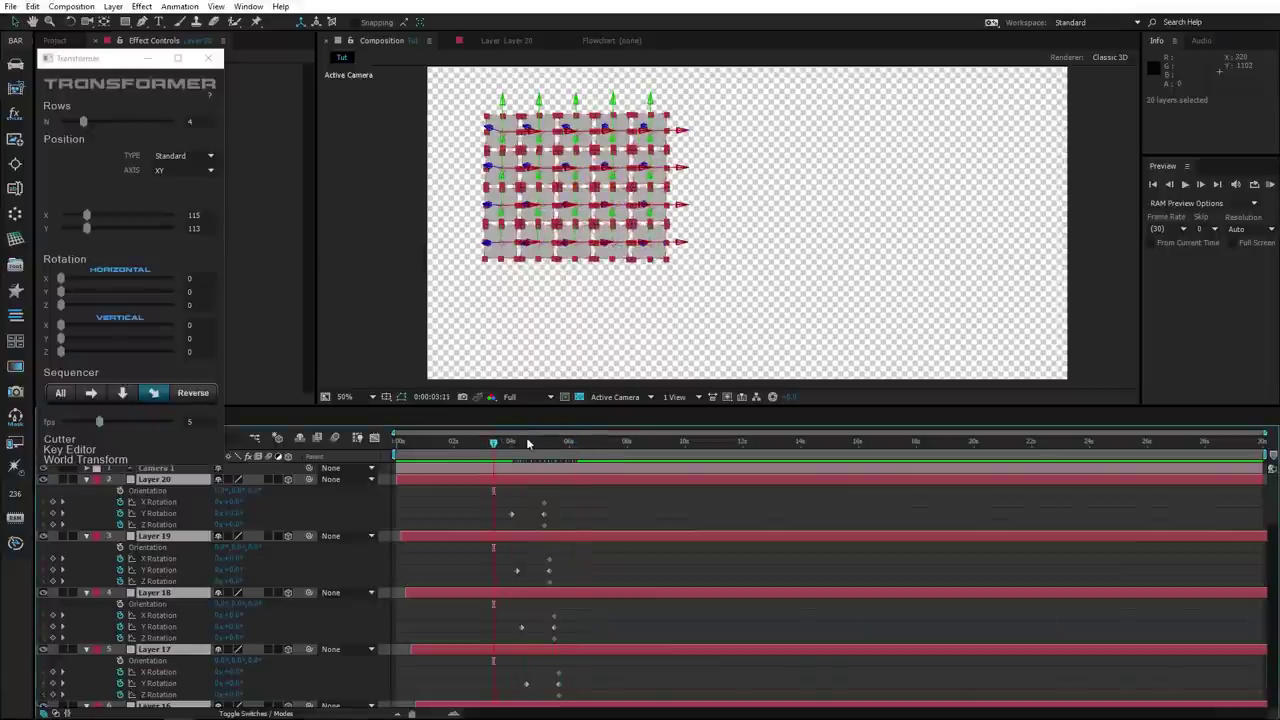
Set the work area from 0:00:03:11 to about 8 seconds and RAM-preview the tile animation
key("b")
left_click(627, 444)
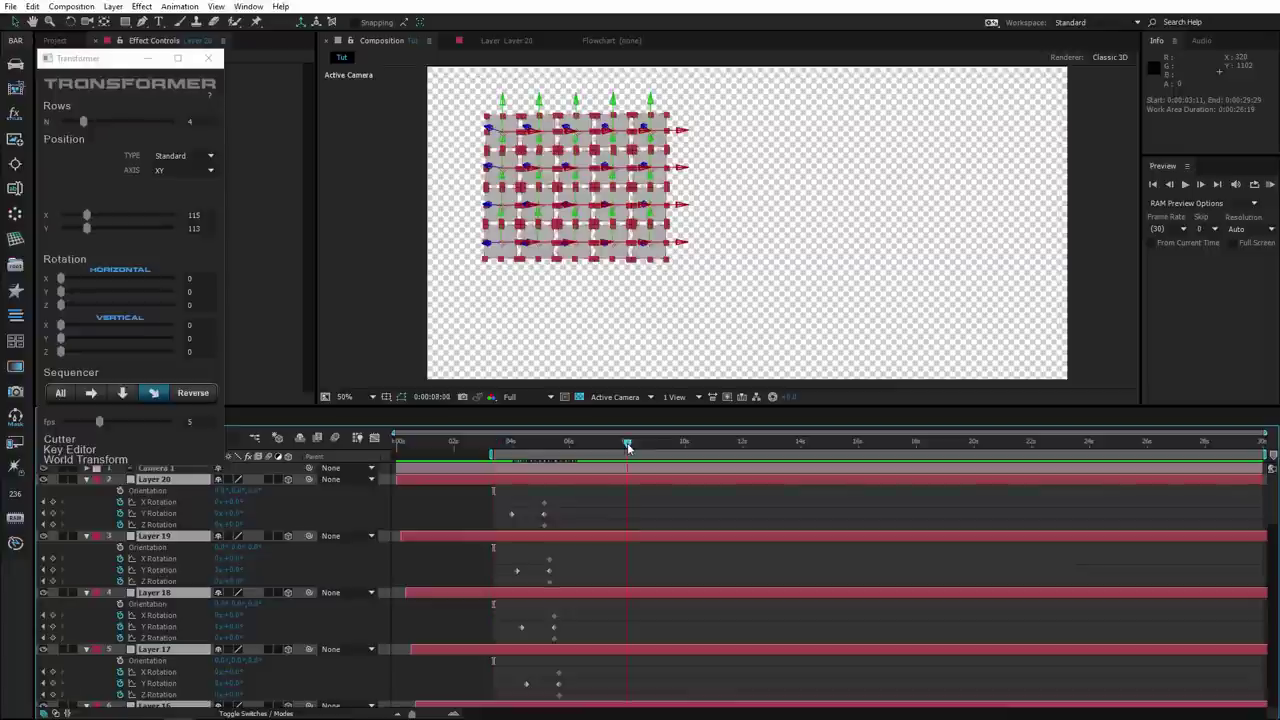
key("n")
left_click(503, 444)
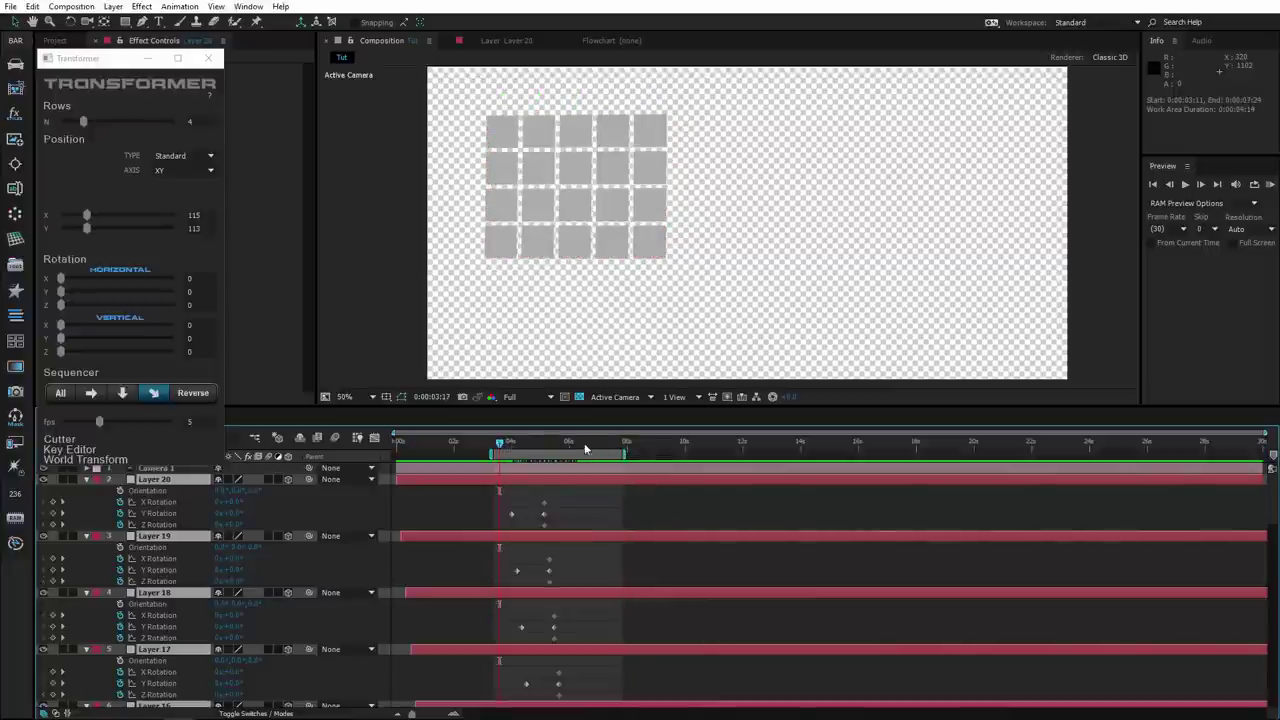
left_click(1269, 184)
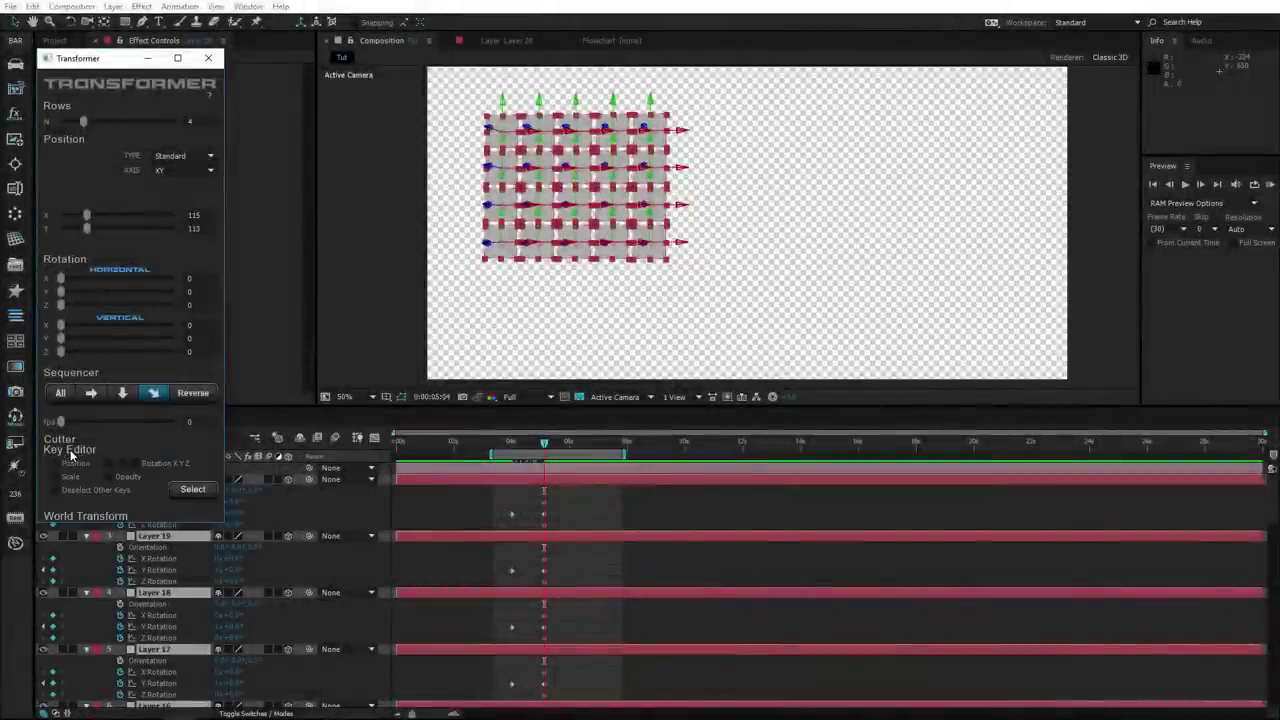
In the Key Editor, include Position and X, Y, Z Rotation keys, and select the keys at the current time
left_click(55, 464)
left_click(109, 464)
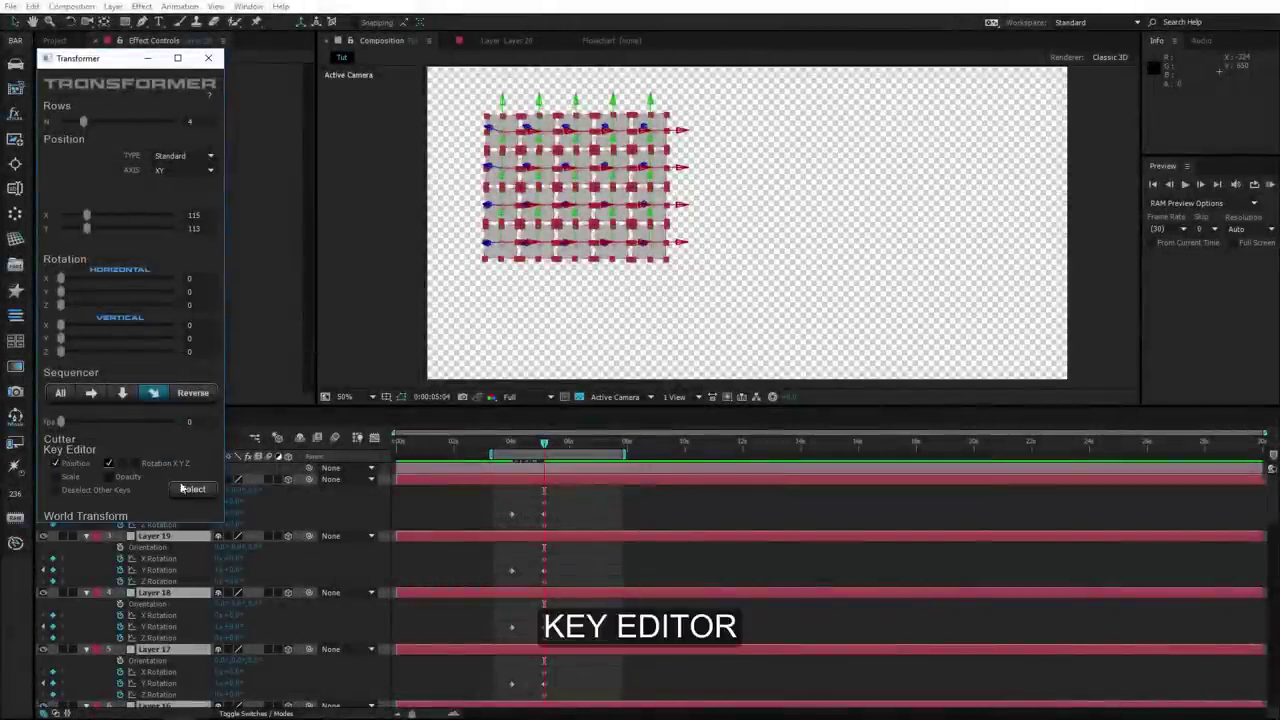
left_click(192, 489)
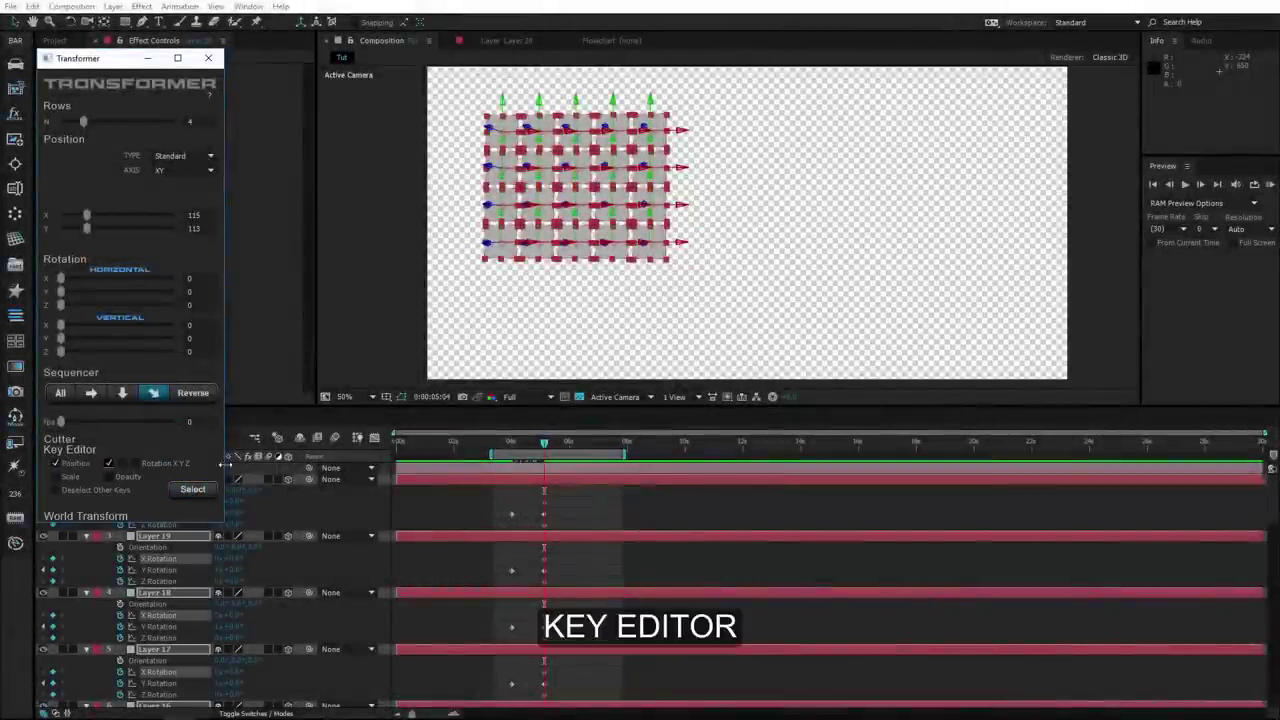
left_click(122, 464)
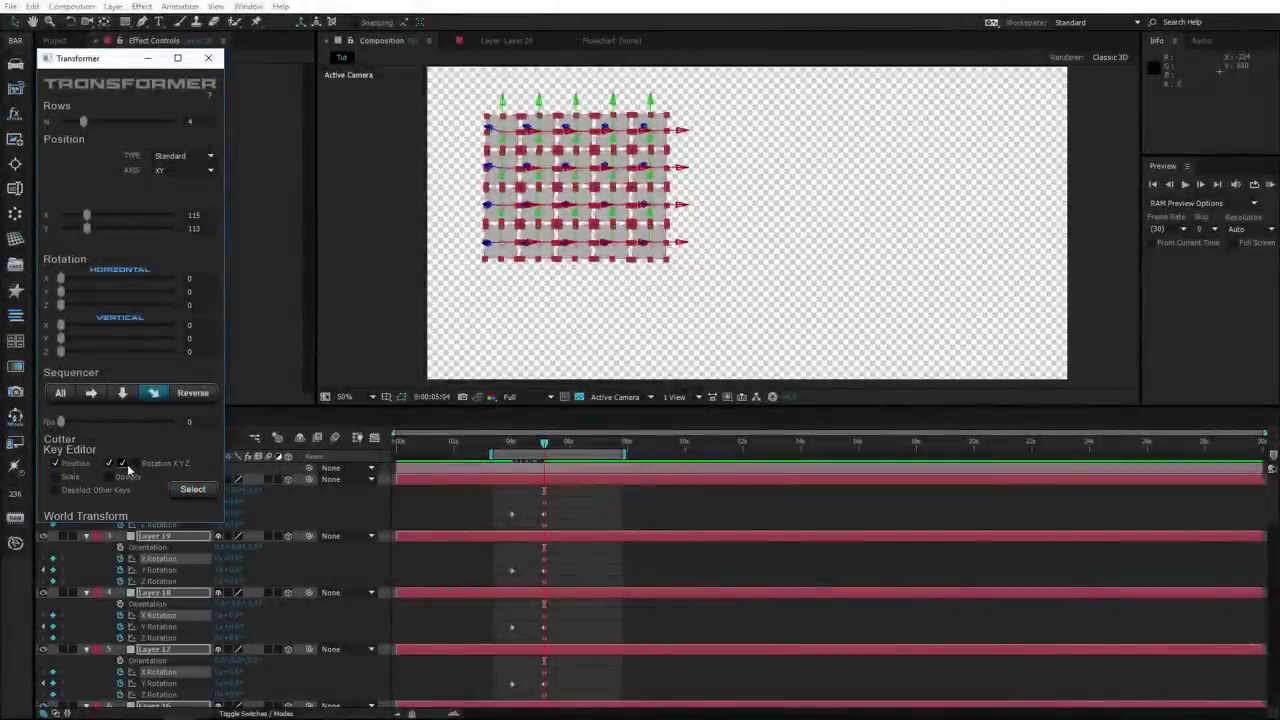
left_click(200, 488)
Switch to replace mode and select the rotation keys at about 4 and 6 seconds
left_click_drag(544, 444, 511, 453)
left_click(189, 488)
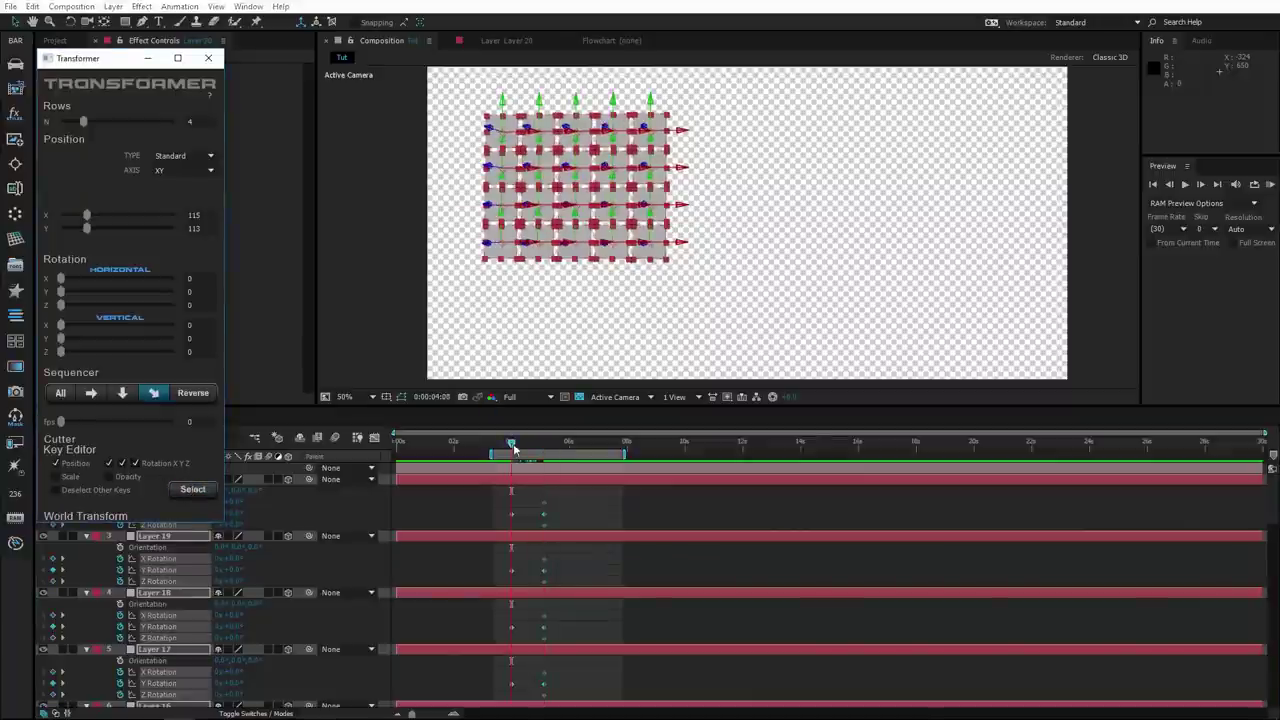
left_click_drag(513, 449, 576, 462)
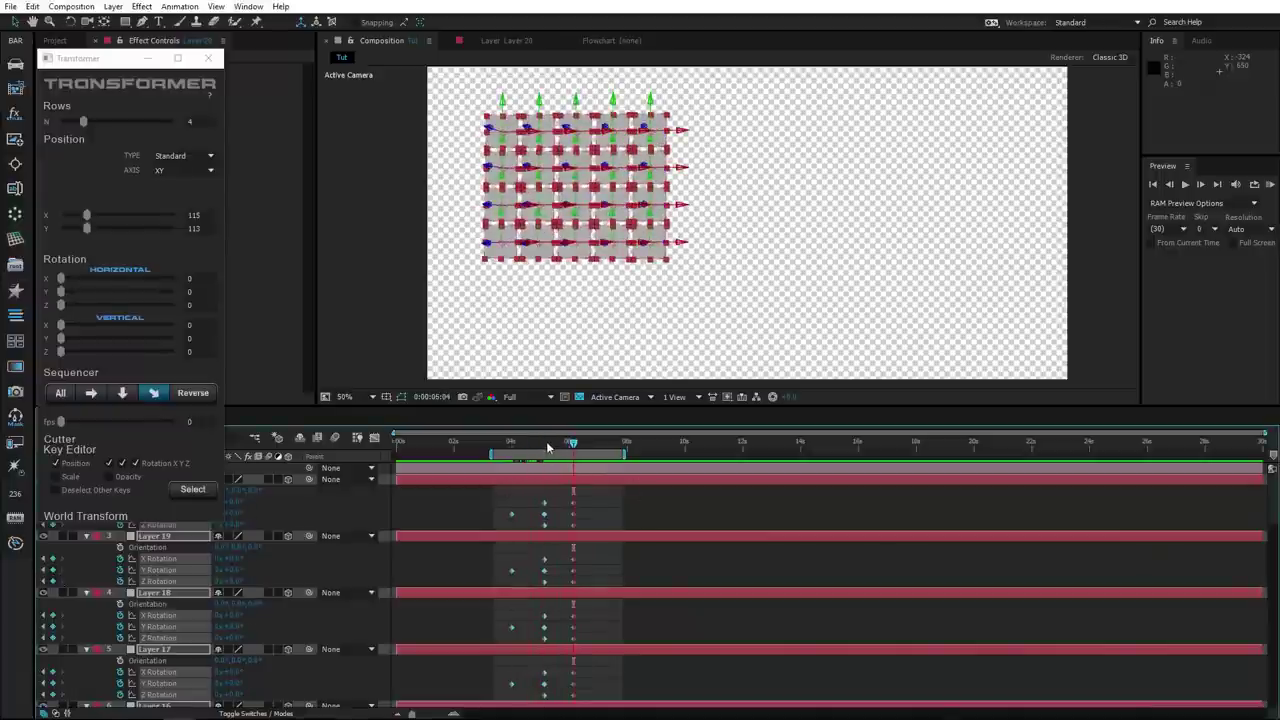
left_click(94, 500)
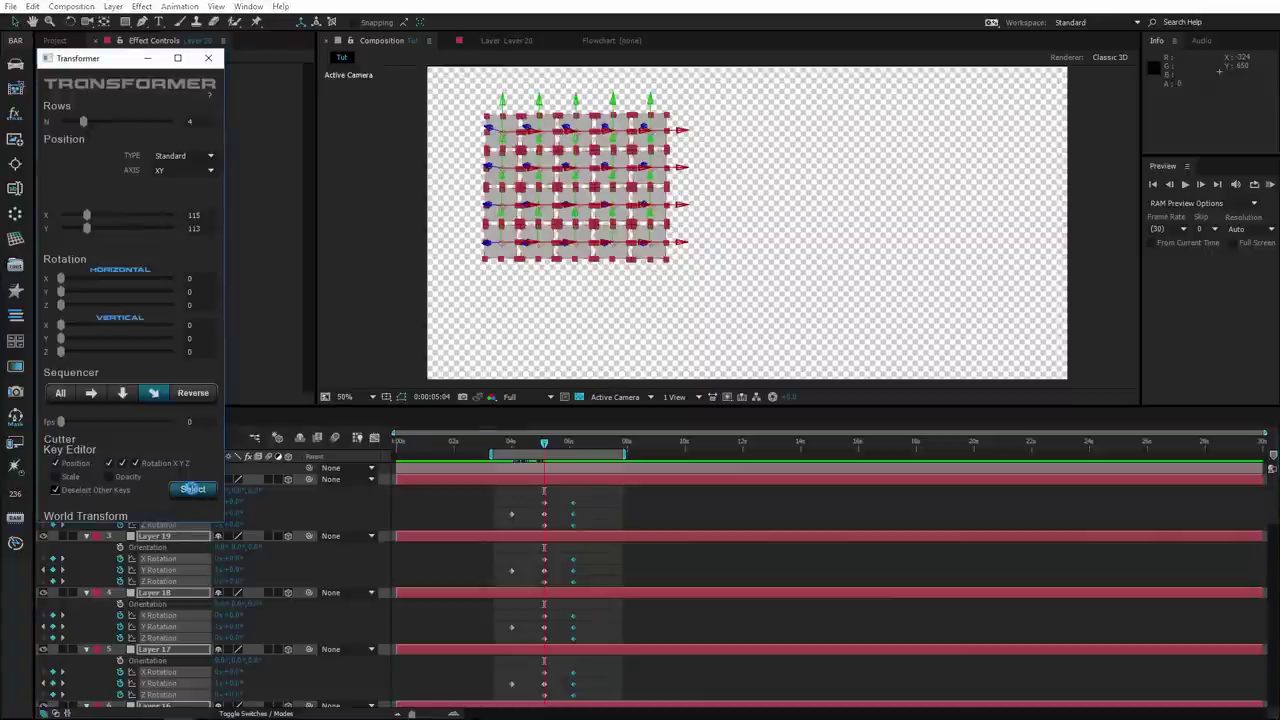
left_click(191, 489)
left_click(511, 445)
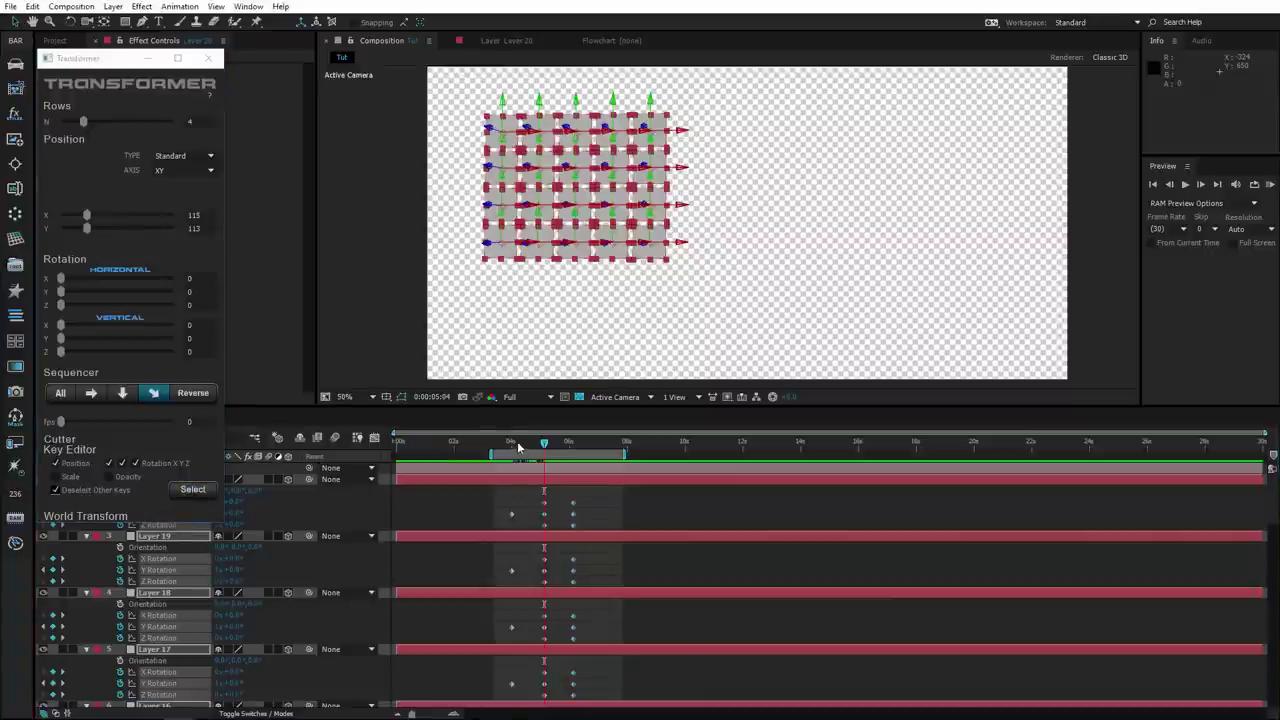
left_click(193, 489)
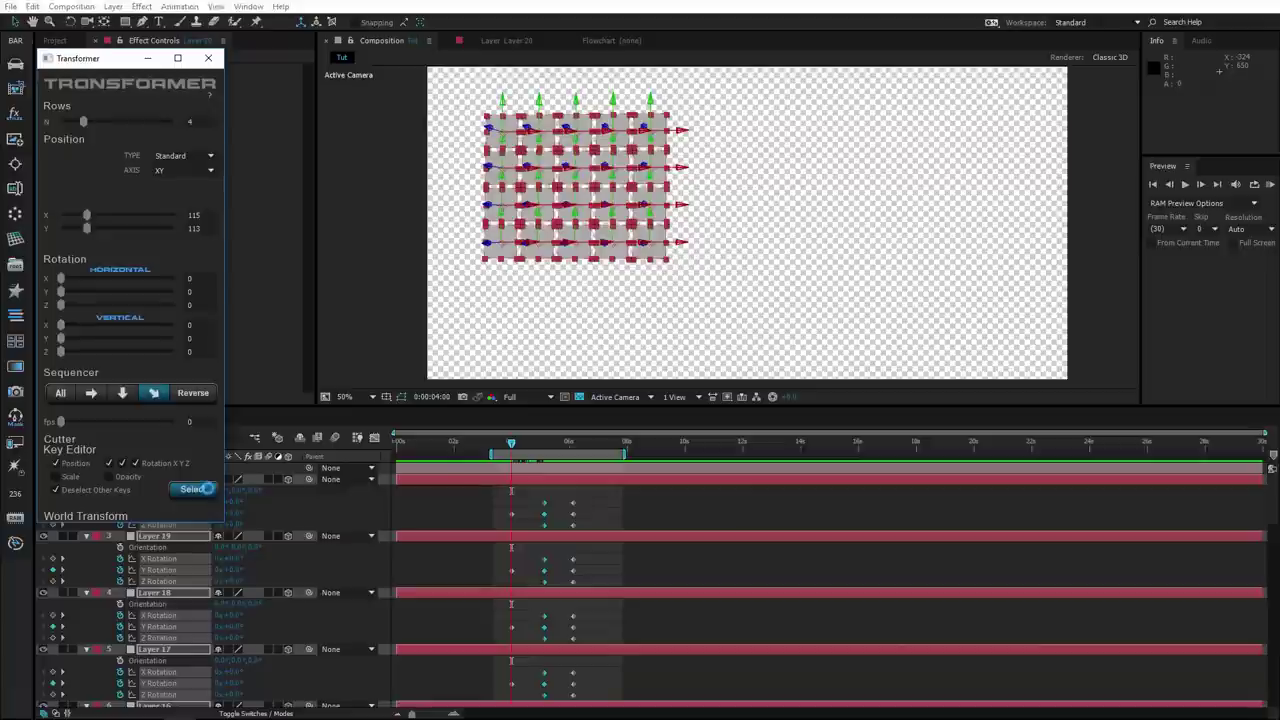
left_click(544, 442)
Add the keys at 0:05:04 and 6 seconds to the selection and shift them slightly earlier
left_click(104, 488)
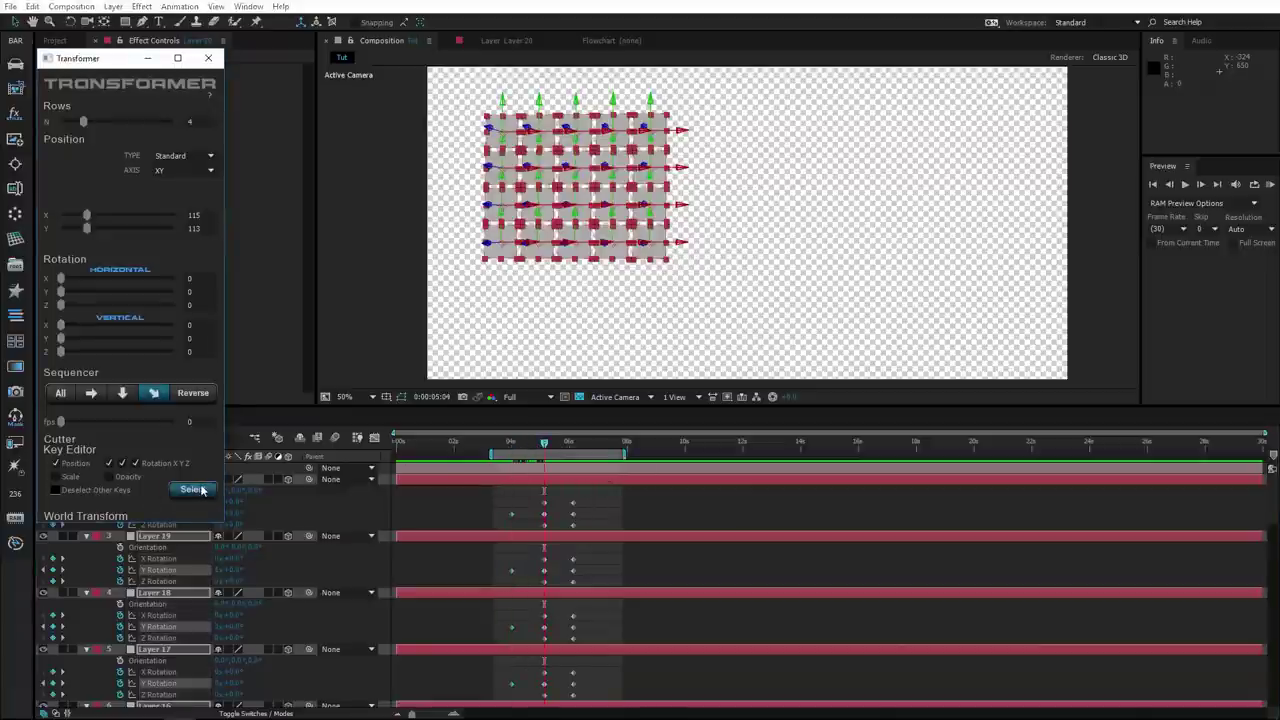
left_click(193, 489)
left_click(573, 442)
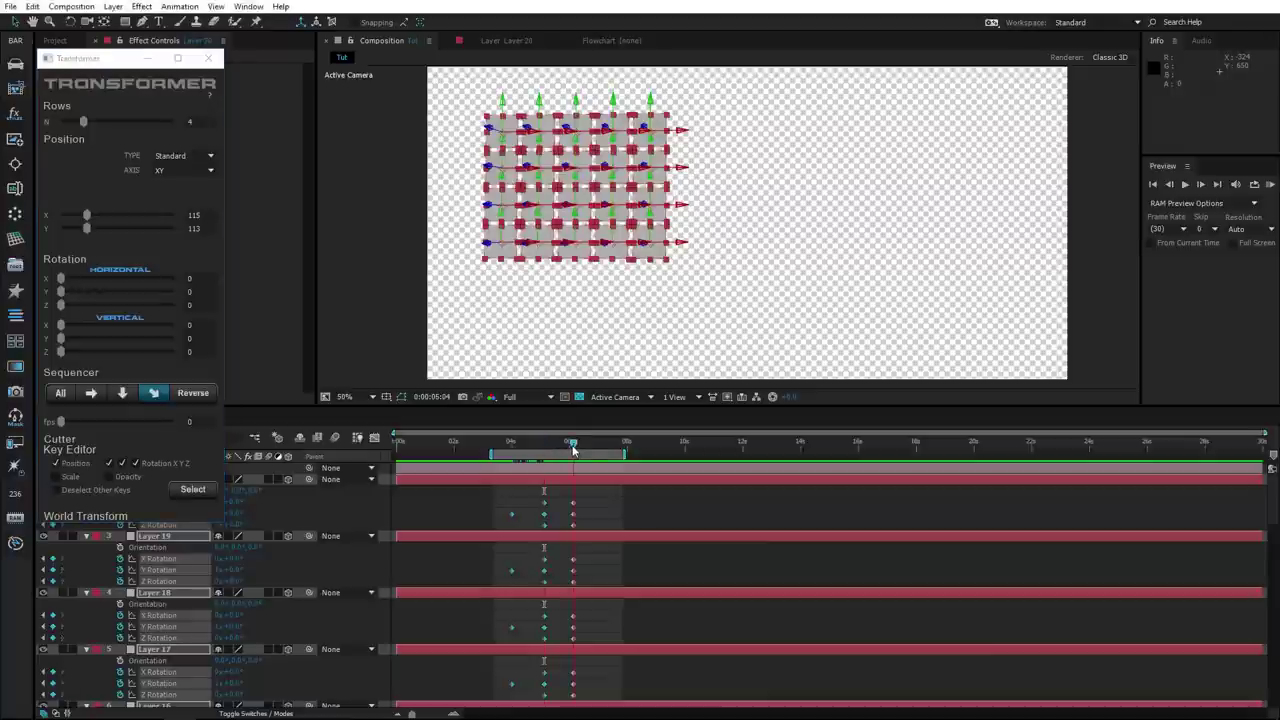
left_click(193, 489)
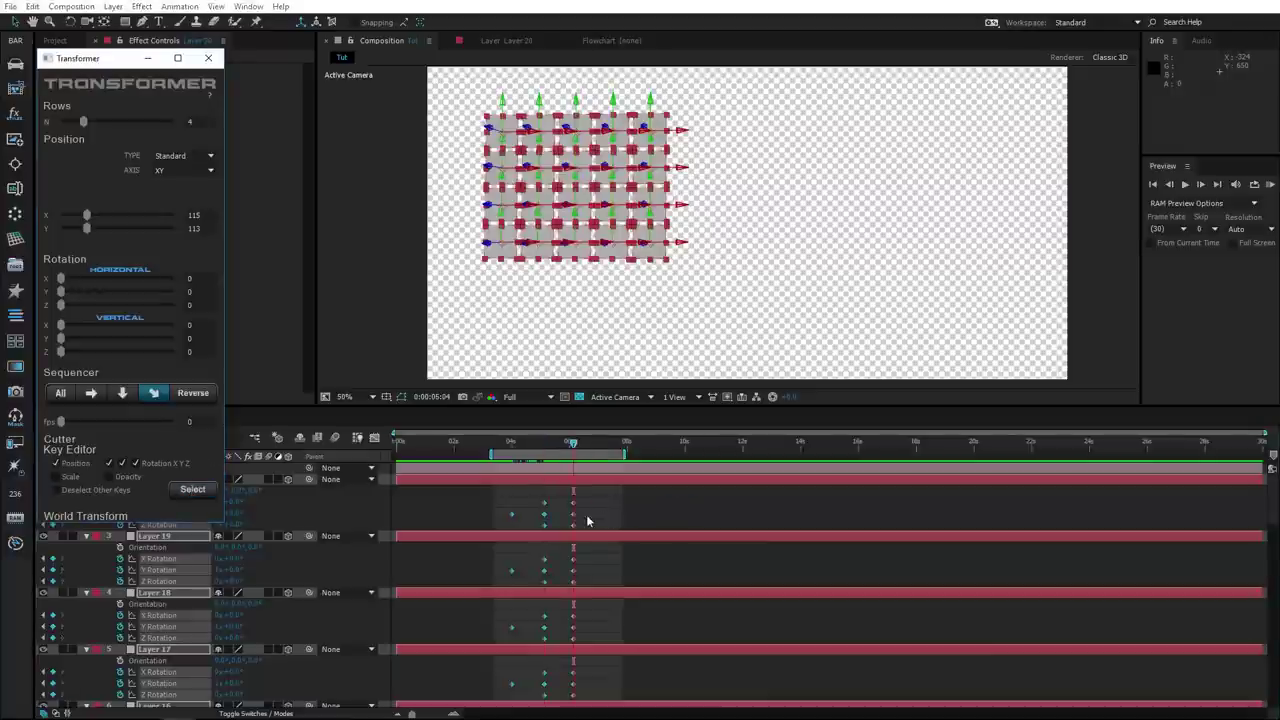
left_click_drag(575, 517, 565, 520)
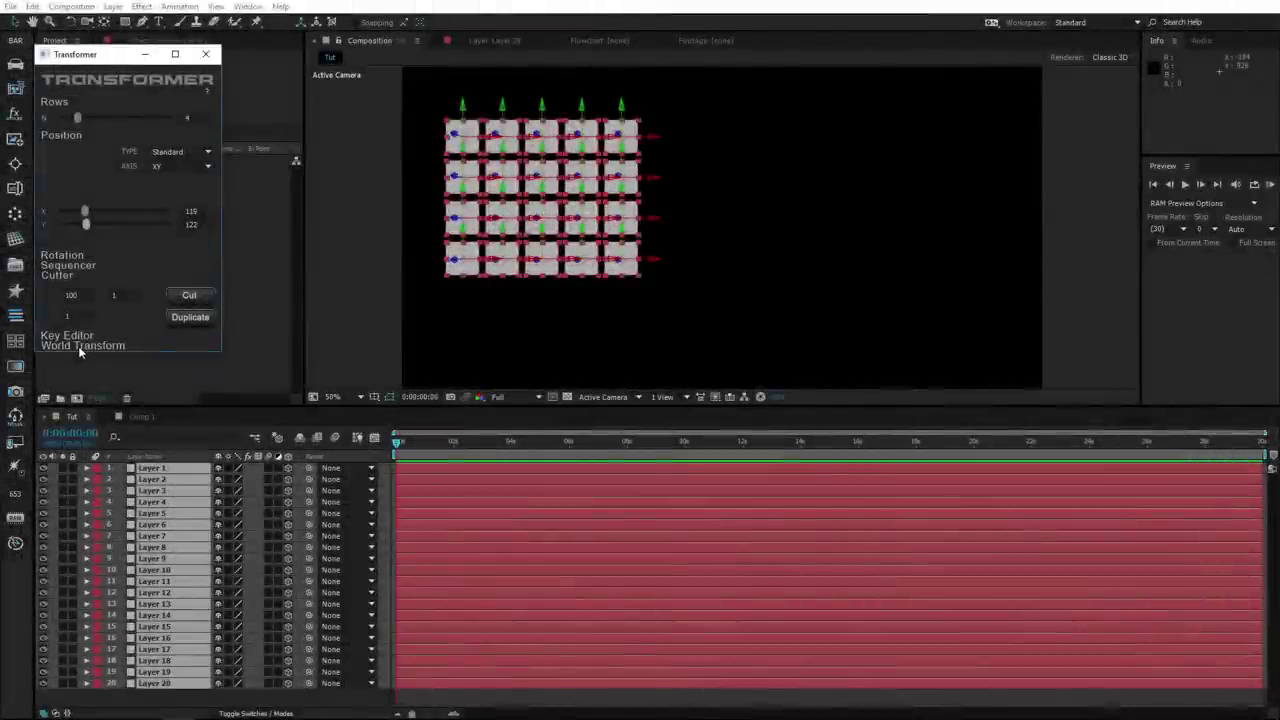
With World Transform, move the whole grid right and toward the camera, to X 47, Y 11, Z -938
left_click(78, 346)
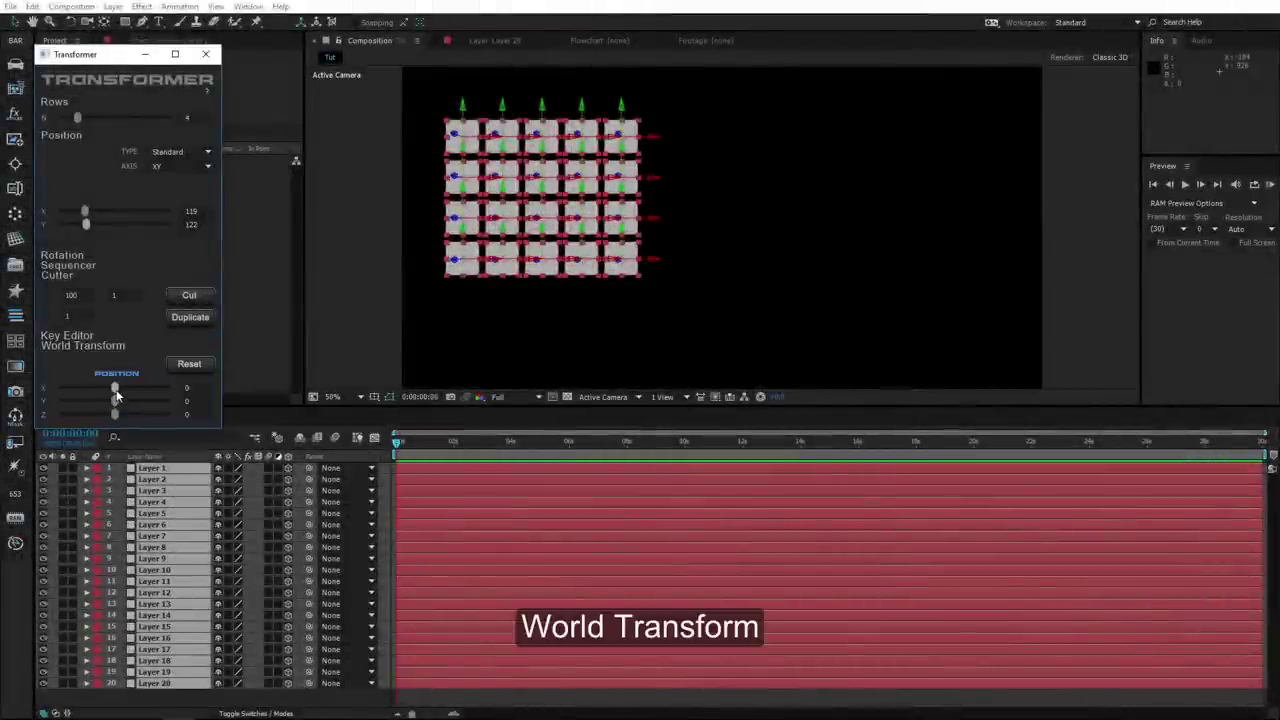
mouse_move(114, 388)
left_mouse_down()
mouse_move(133, 398)
mouse_move(120, 403)
left_mouse_up()
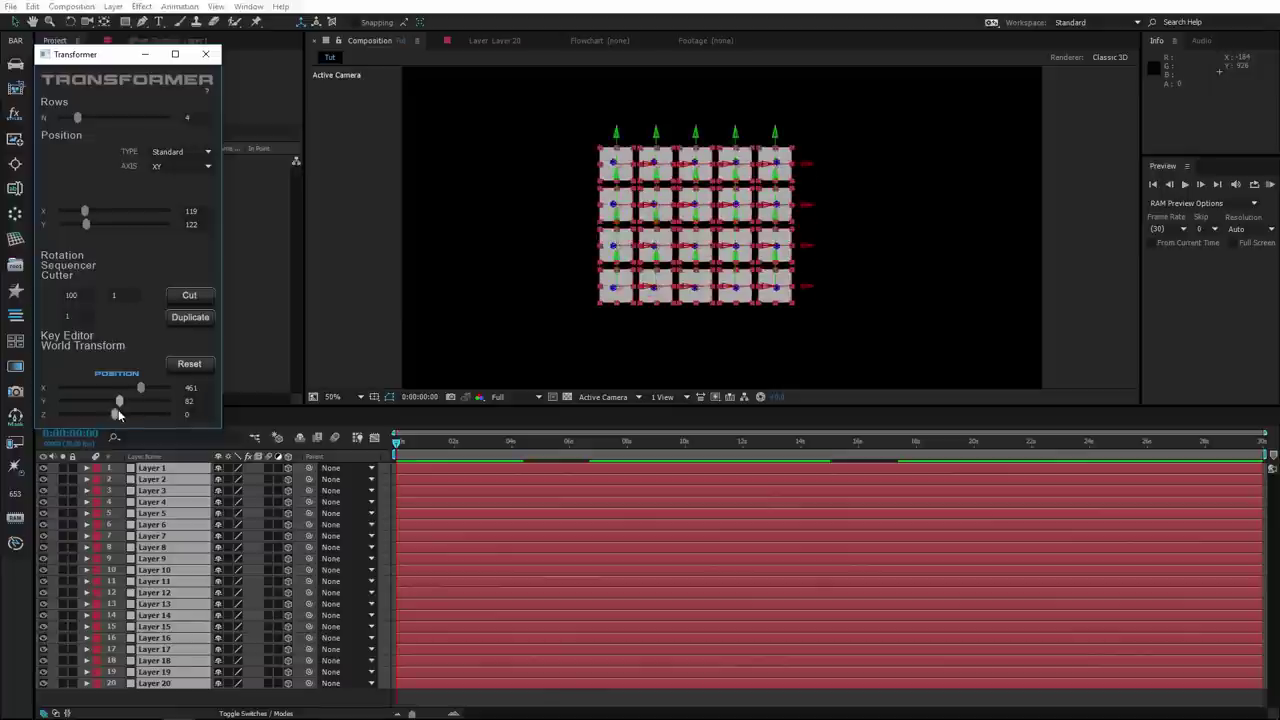
mouse_move(114, 414)
left_mouse_down()
mouse_move(172, 416)
mouse_move(93, 413)
left_mouse_up()
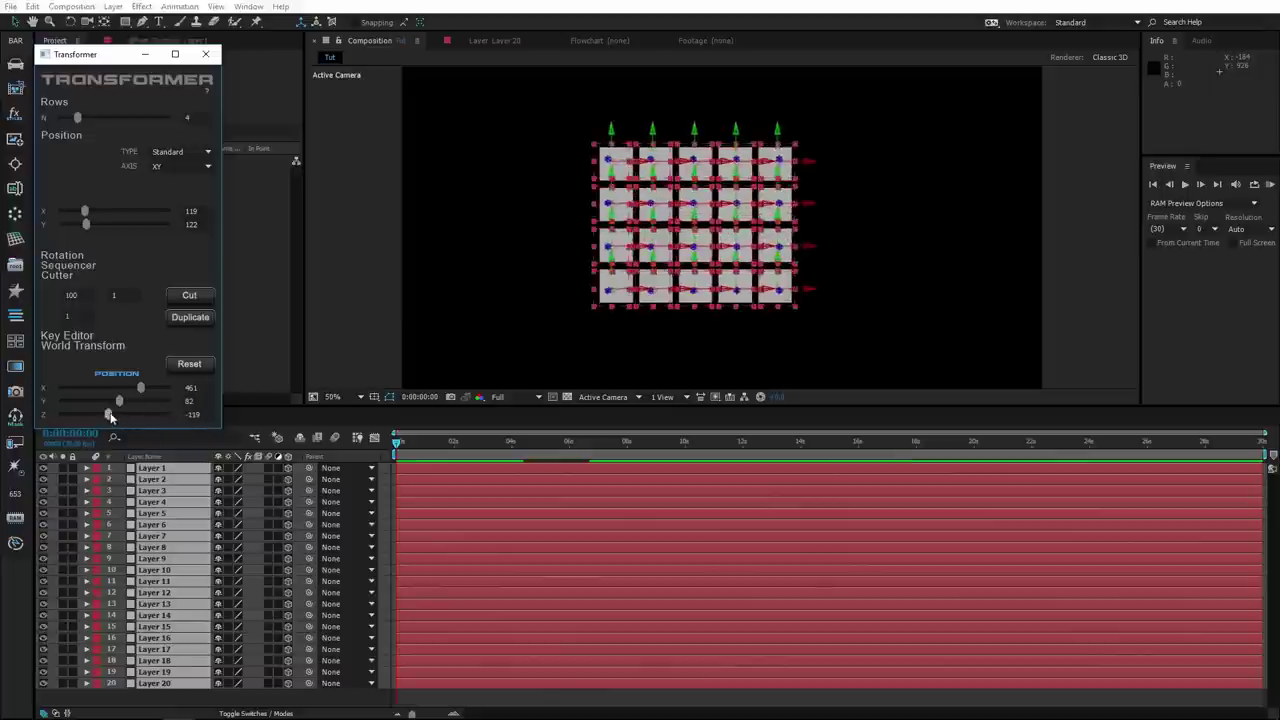
left_click(187, 367)
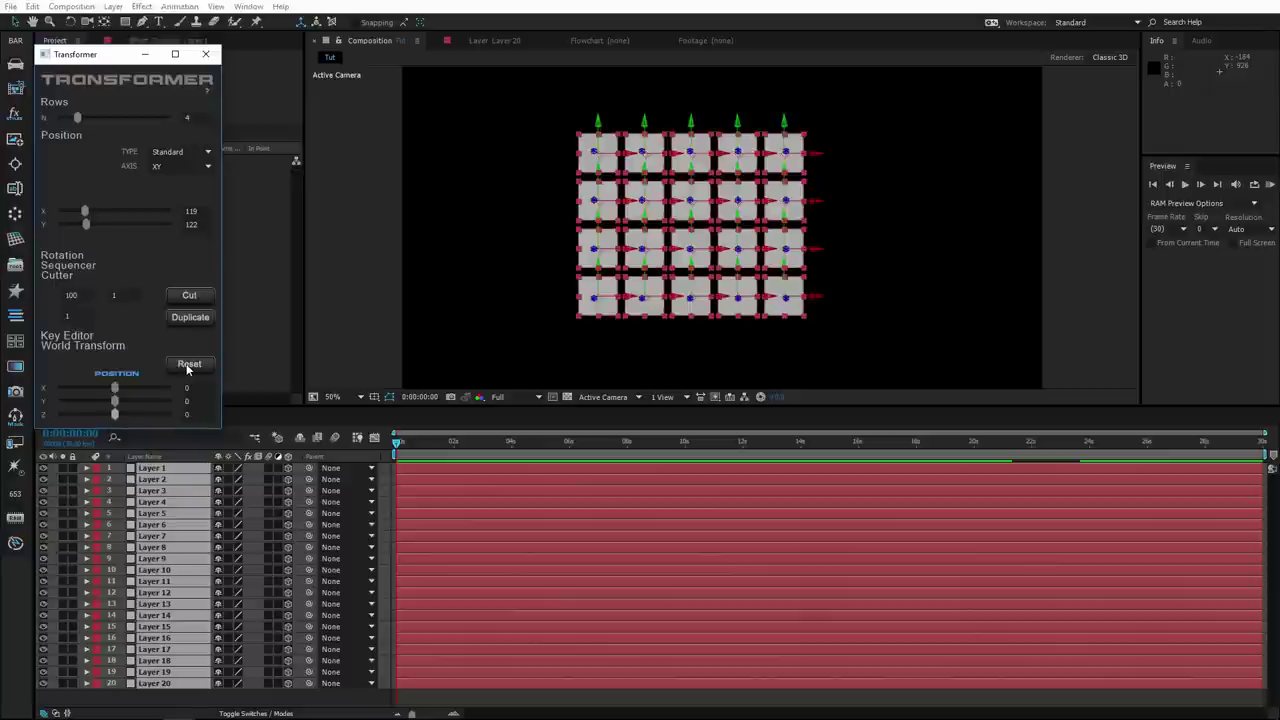
mouse_move(115, 388)
left_mouse_down()
mouse_move(93, 419)
mouse_move(121, 401)
left_mouse_up()
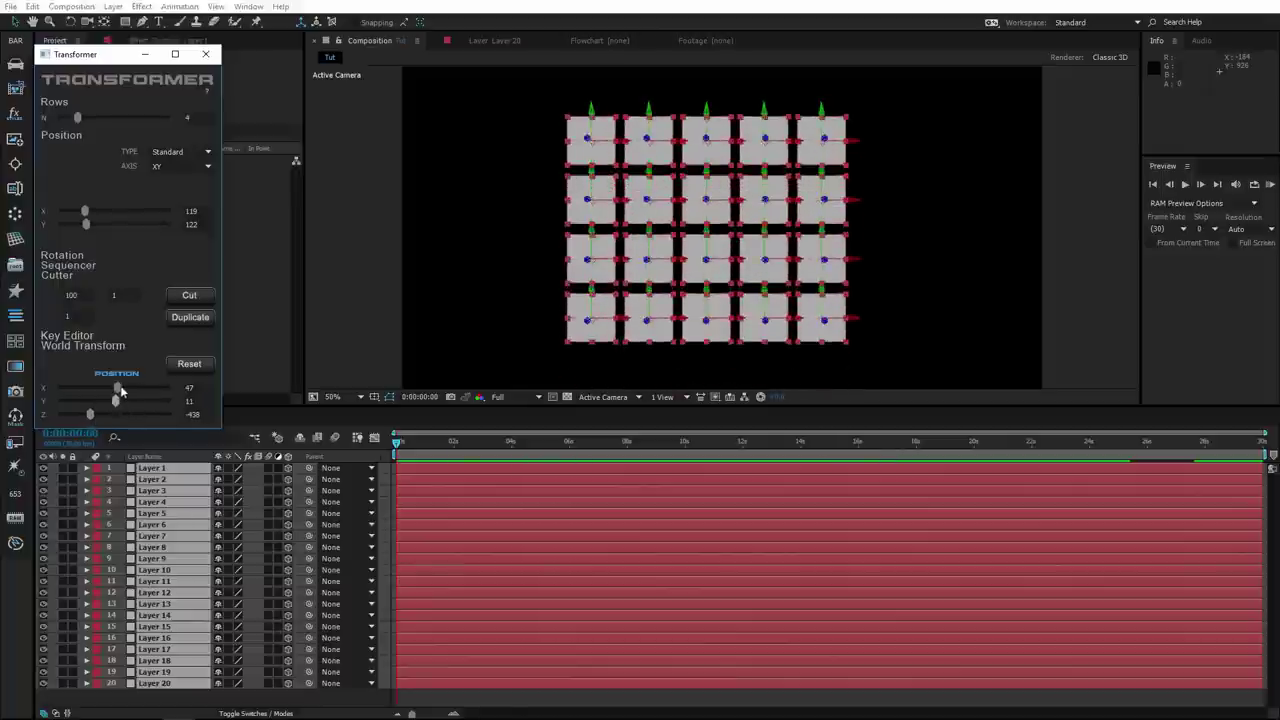
Reset World Transform to zero and delete all tile layers and the camera
left_click(186, 367)
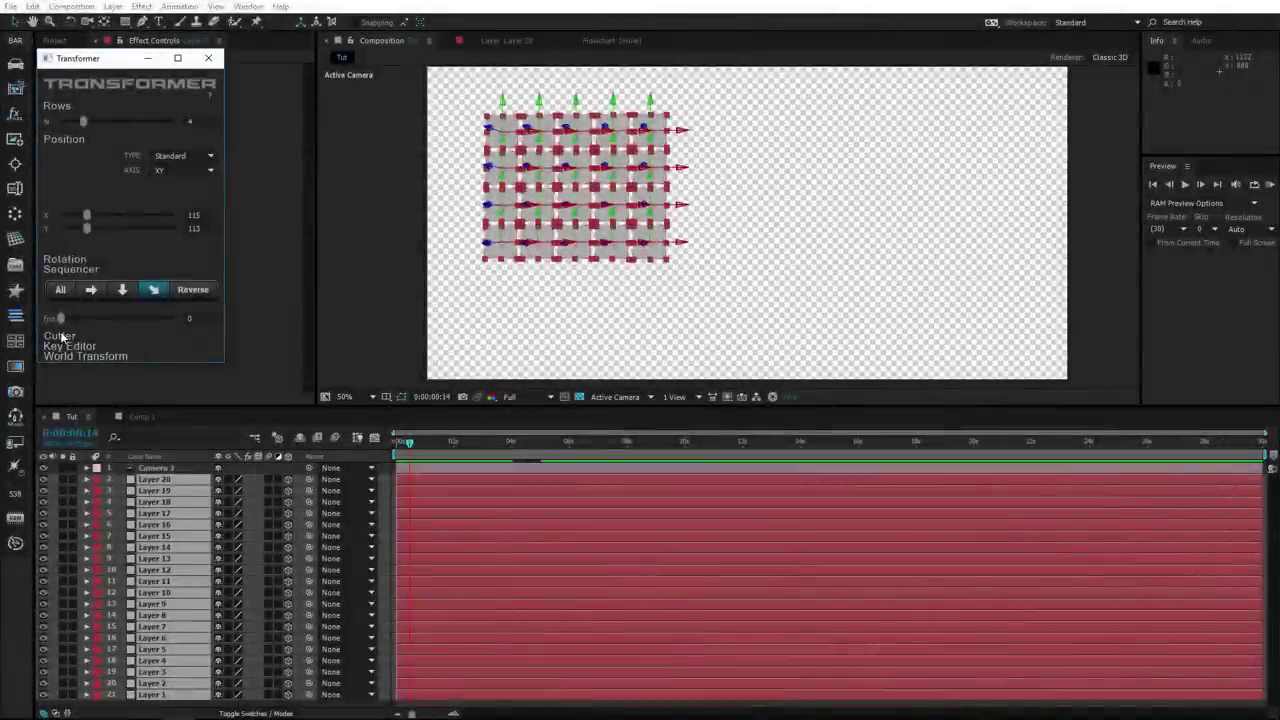
left_click(59, 336)
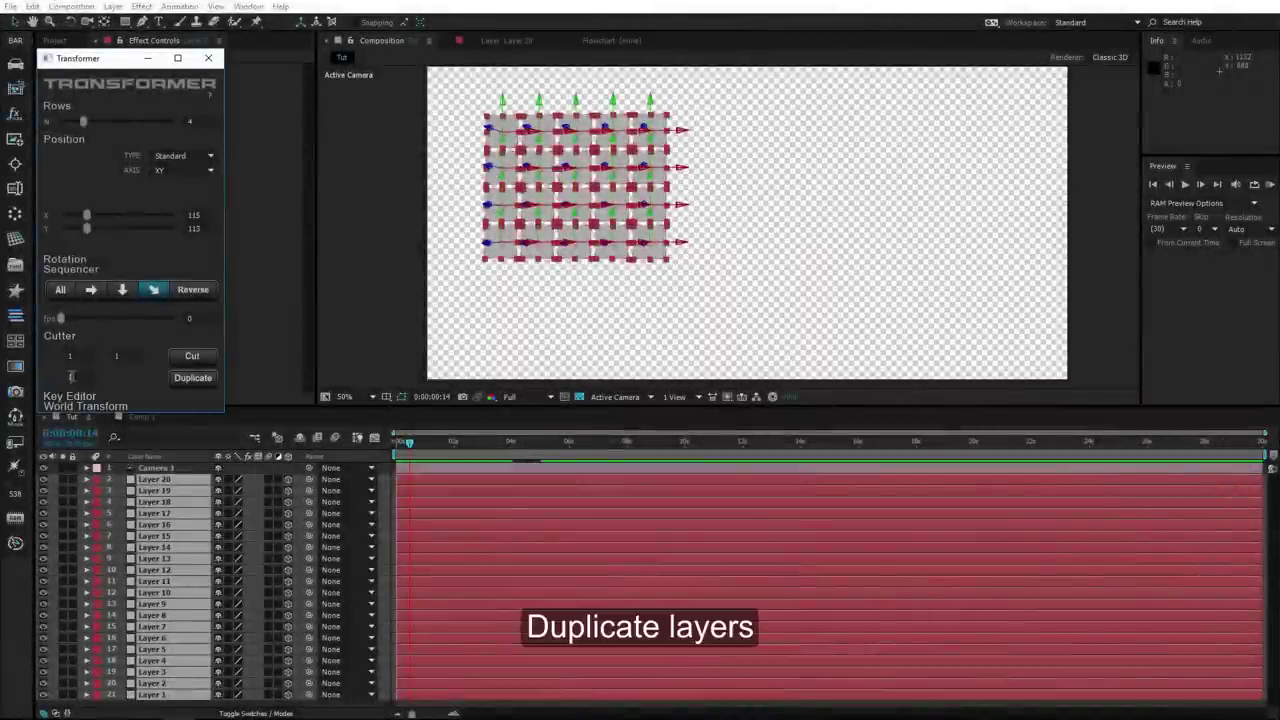
key("Delete")
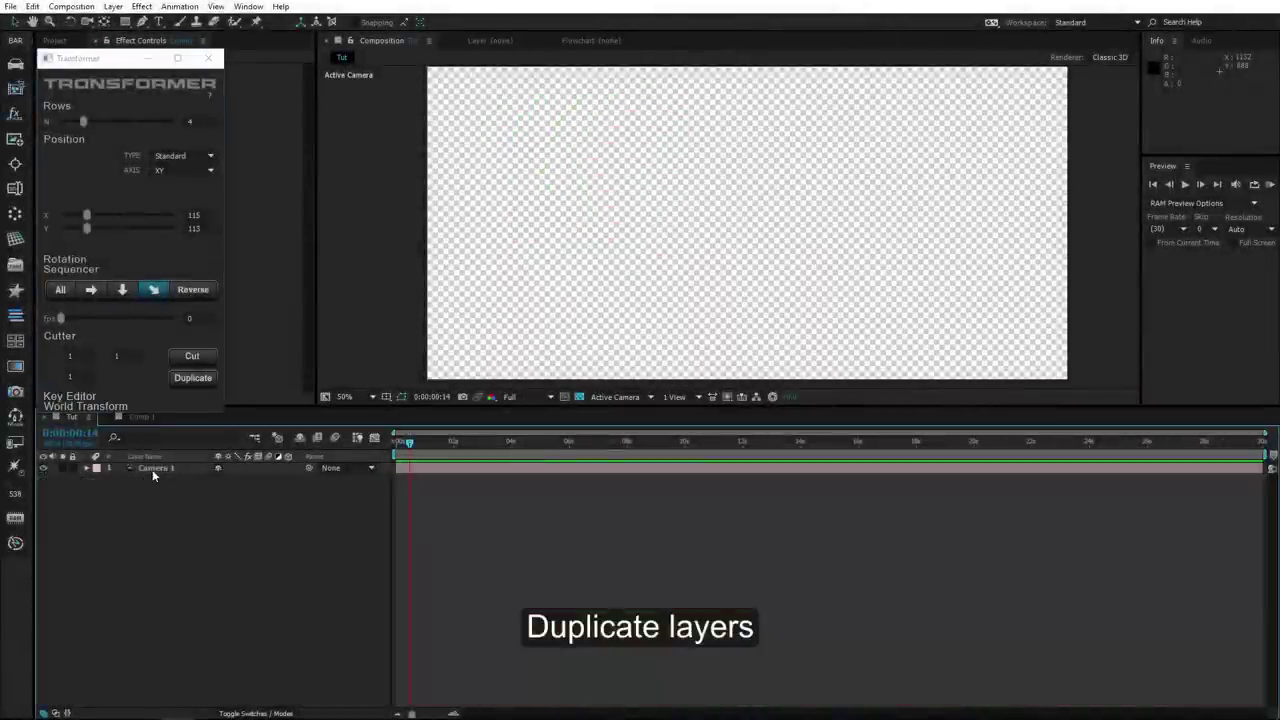
left_click(152, 469)
key("Delete")
Create a Light Gray 3D solid and duplicate it into 20 layers with the Cutter
right_click(193, 511)
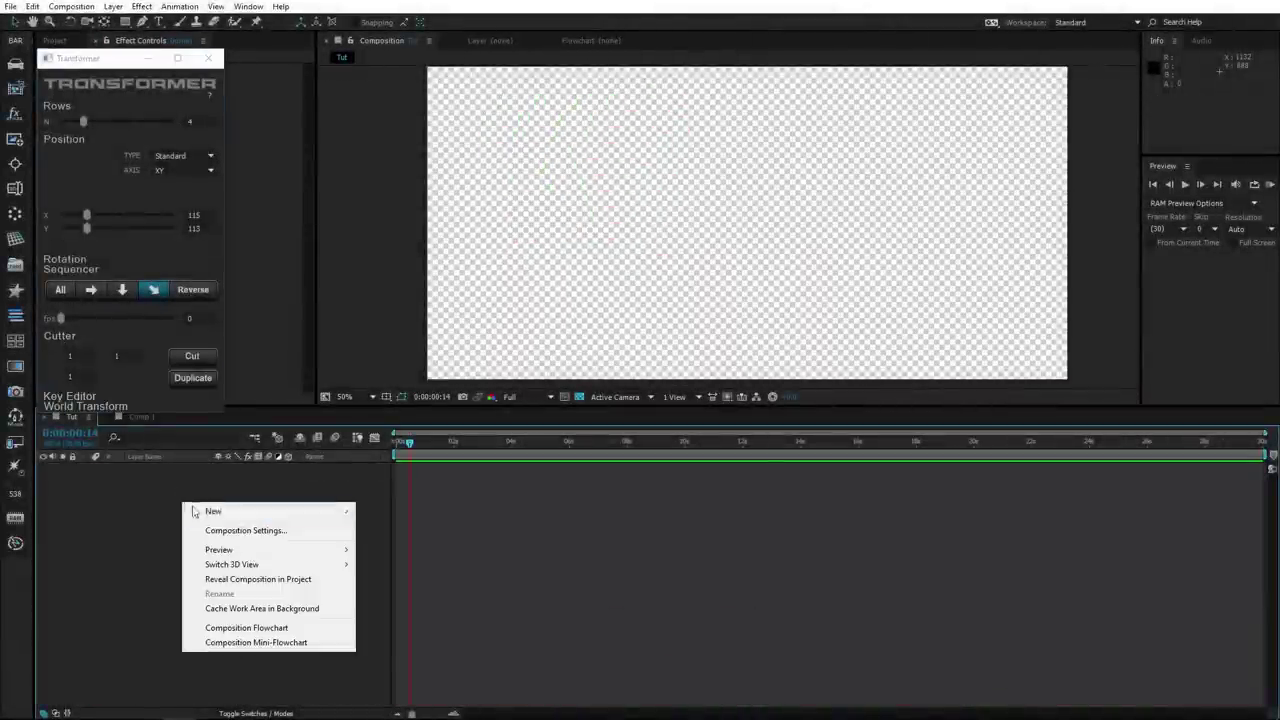
mouse_move(232, 514)
left_click(392, 546)
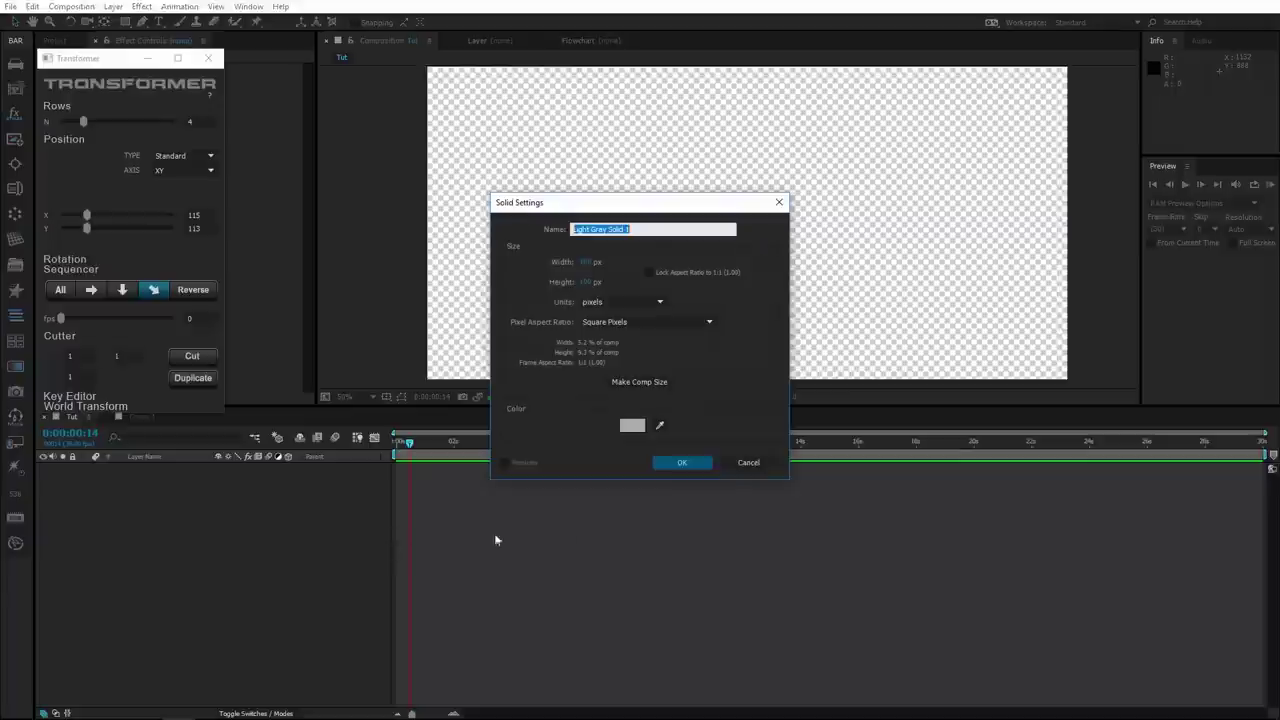
left_click(668, 462)
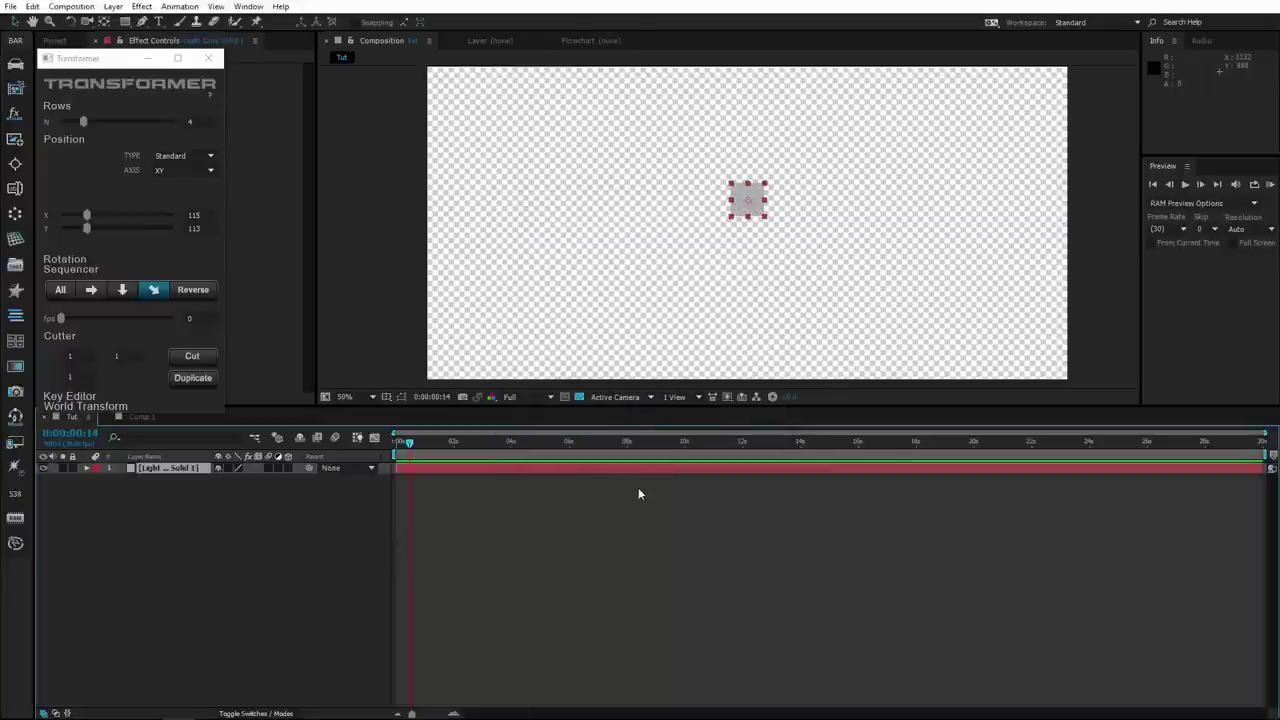
left_click(289, 469)
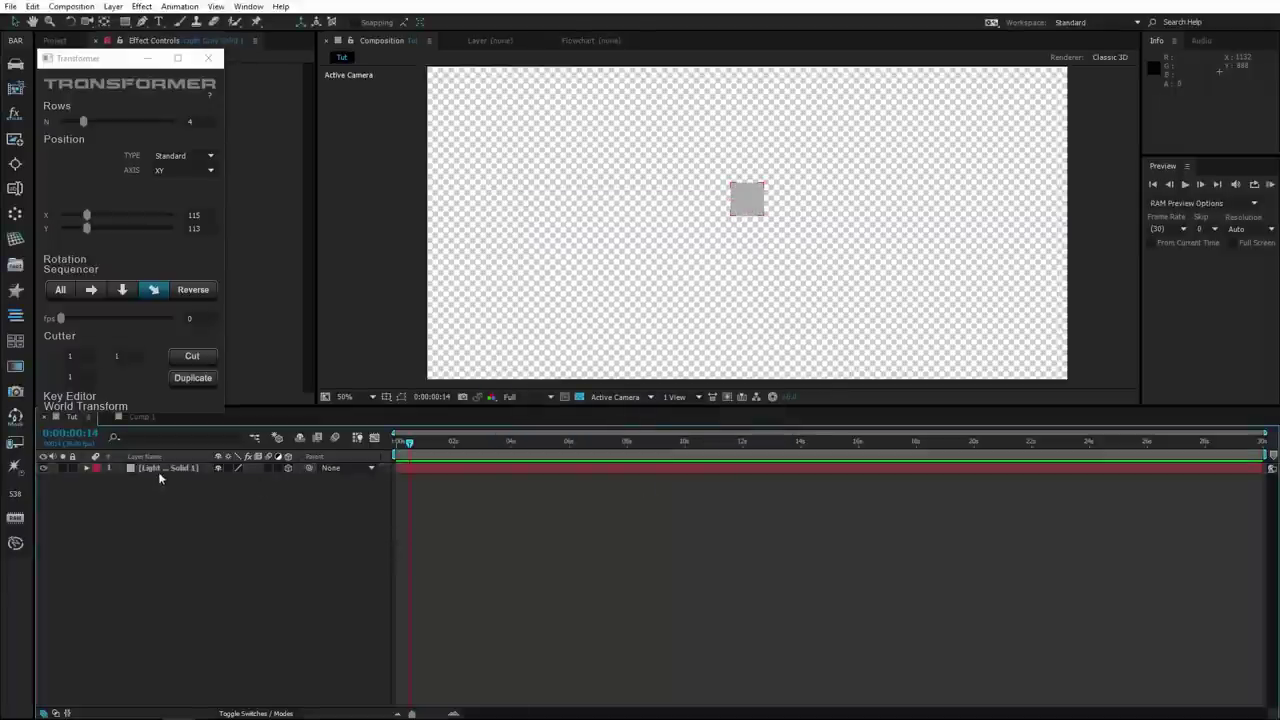
left_click(158, 471)
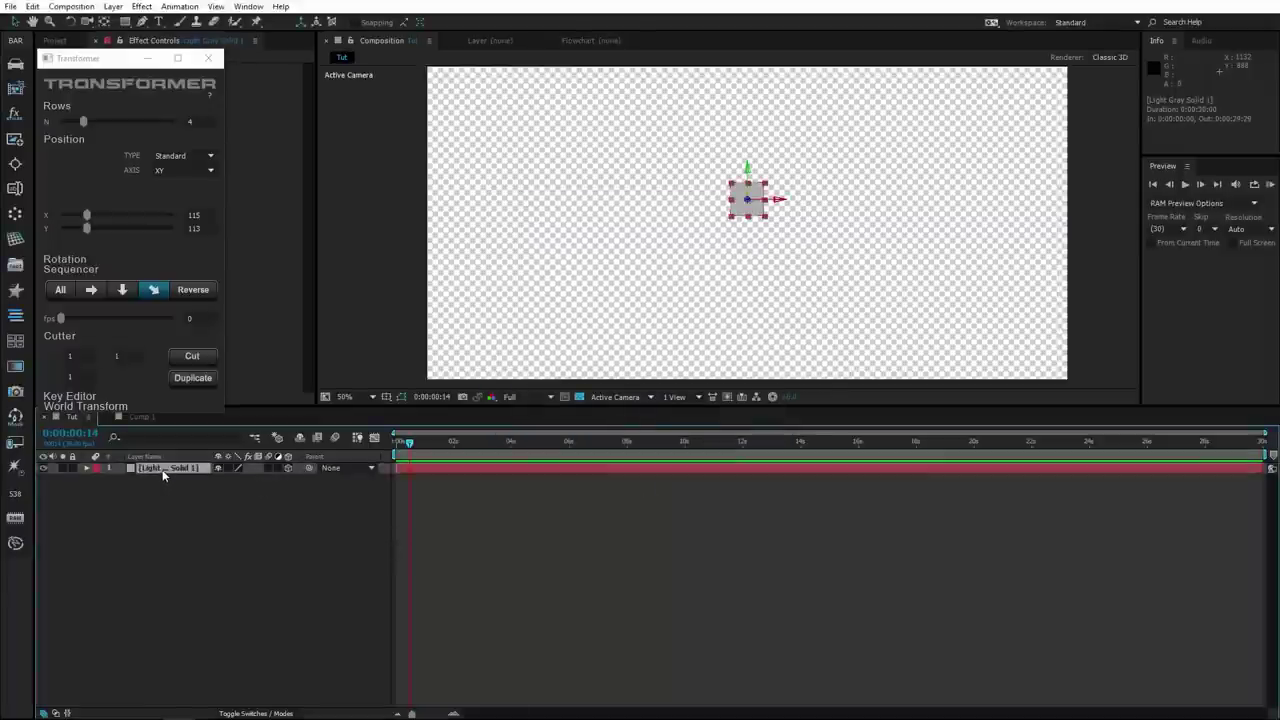
left_click(81, 376)
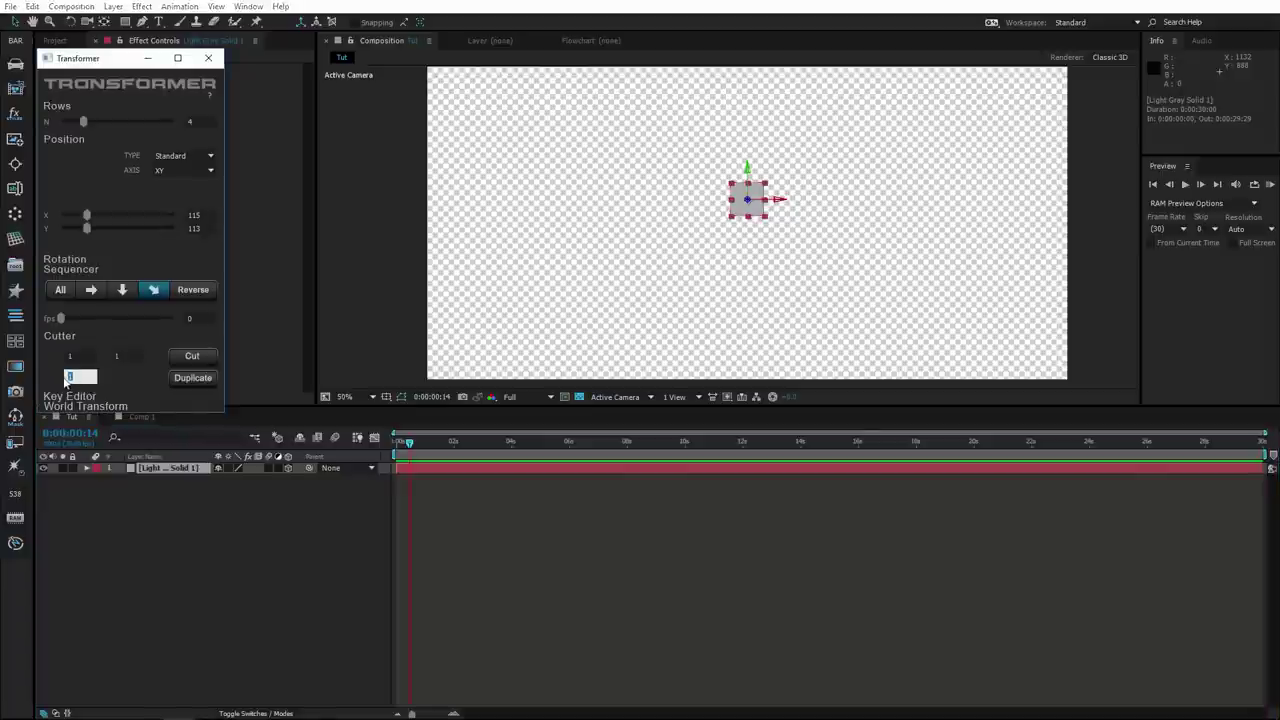
type("20")
left_click(193, 377)
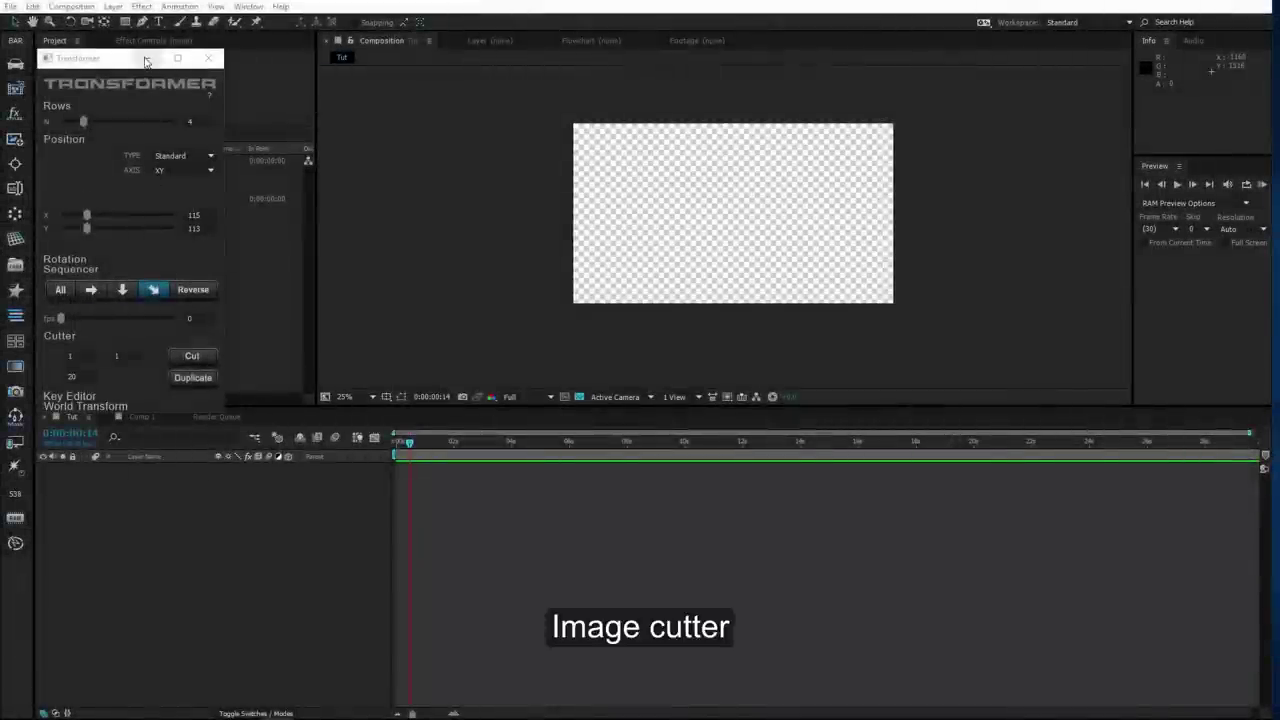
Add Frozen.png to the Tut comp and zoom the view to 50%
left_click(141, 270)
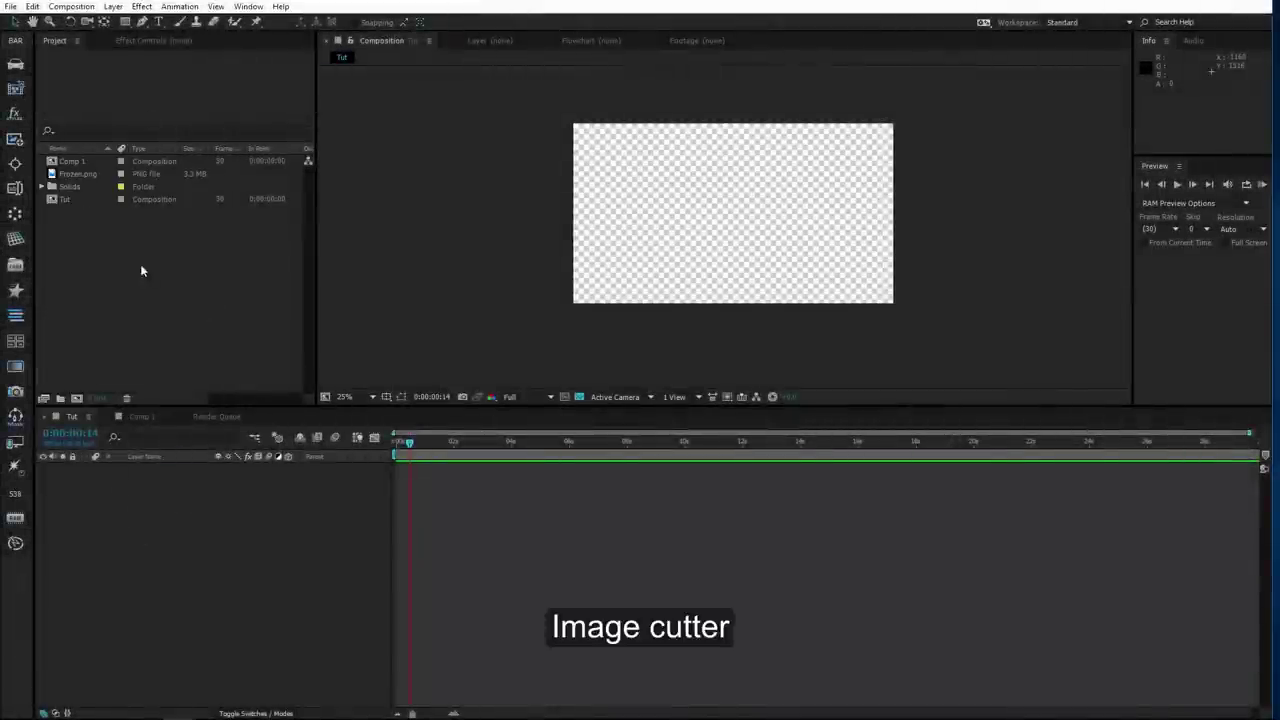
left_click_drag(83, 174, 150, 507)
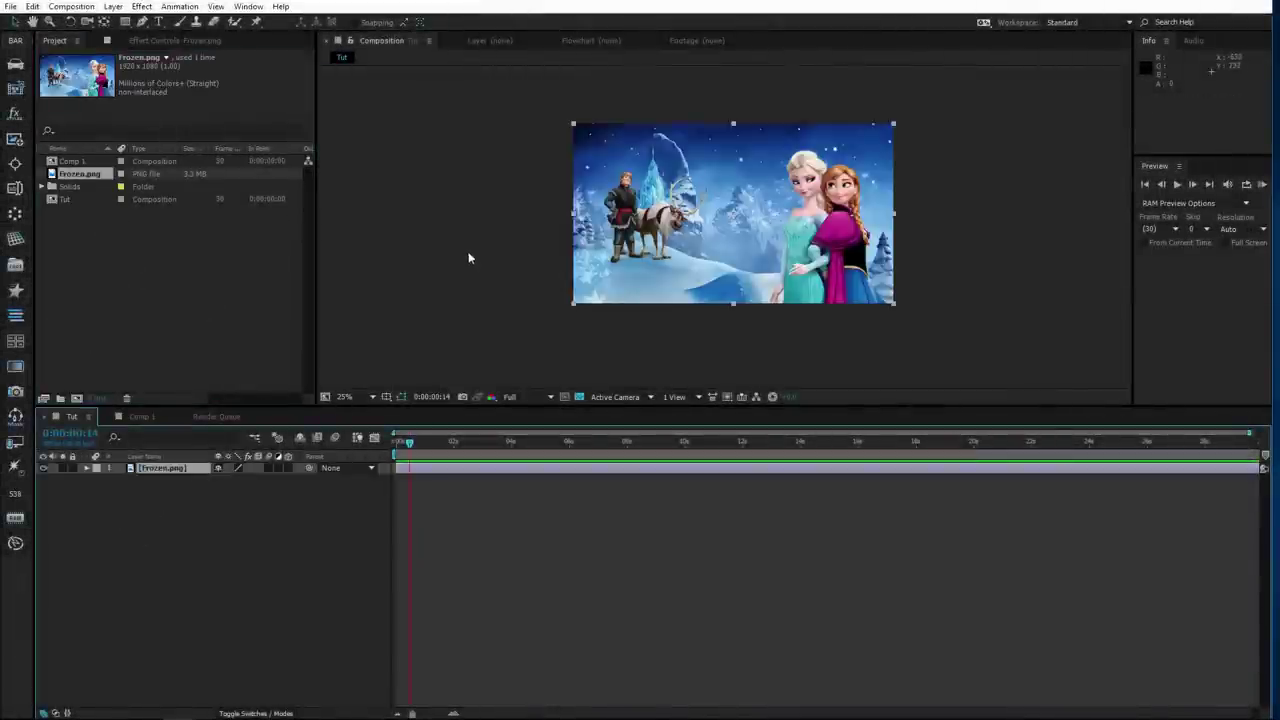
key("period")
key("period")
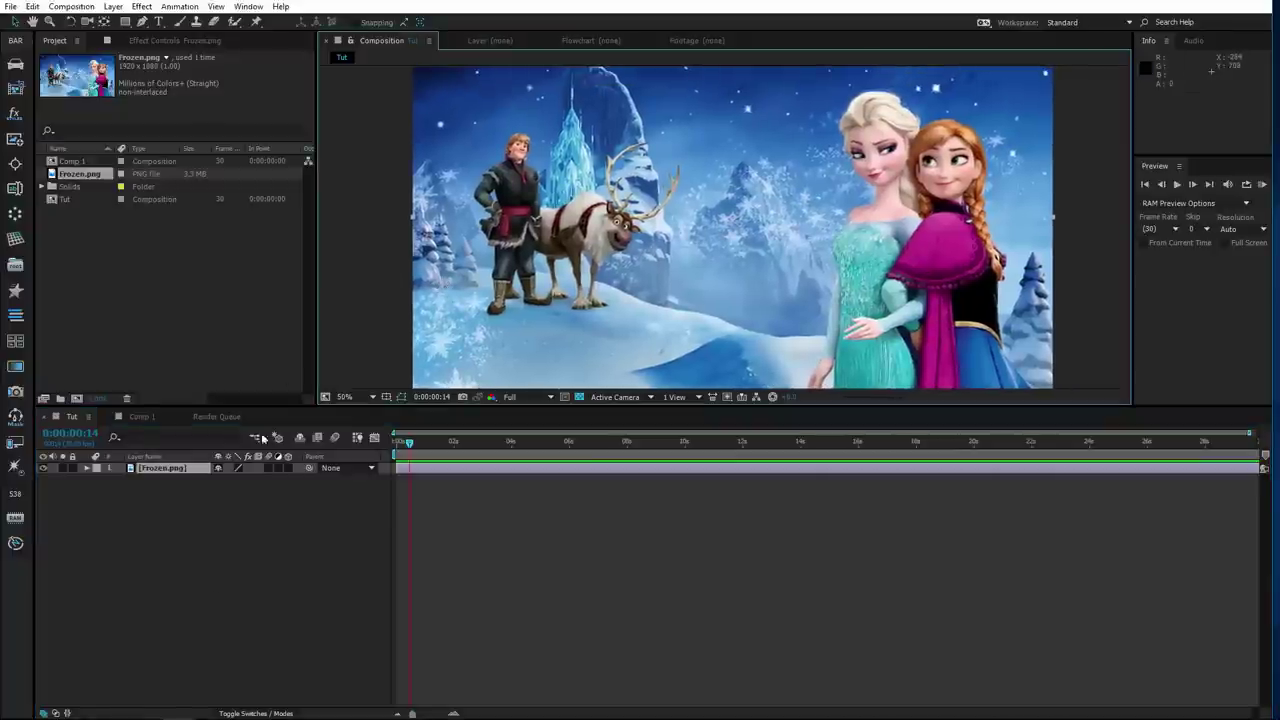
Cut the Frozen.png layer into a 5 by 5 grid with Transformer's Cutter
mouse_move(177, 711)
left_click(163, 638)
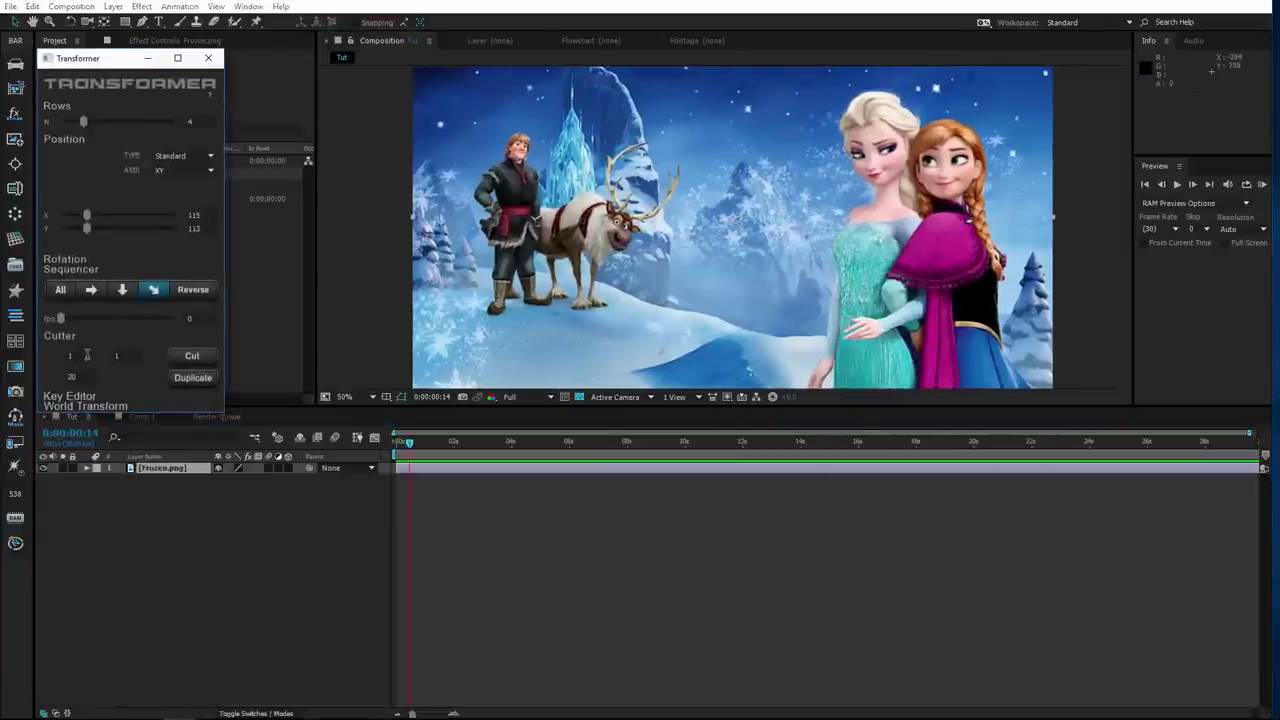
left_click(87, 355)
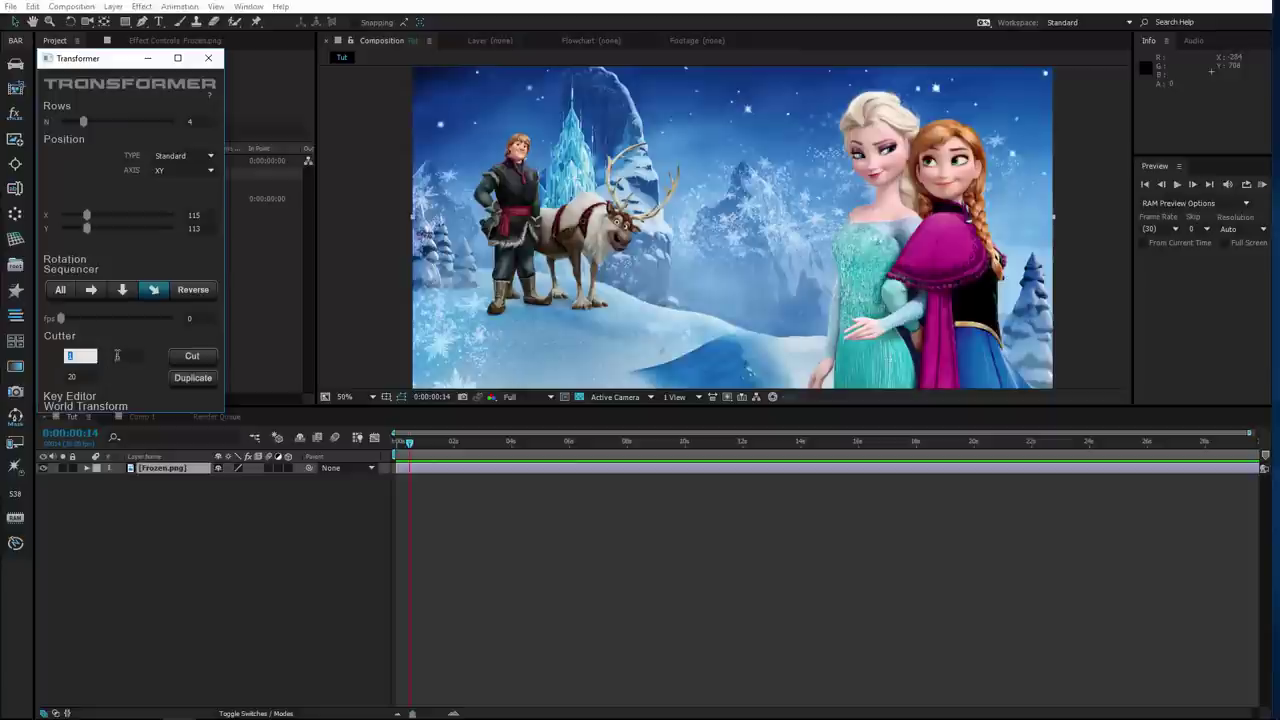
type("5")
left_click(116, 355)
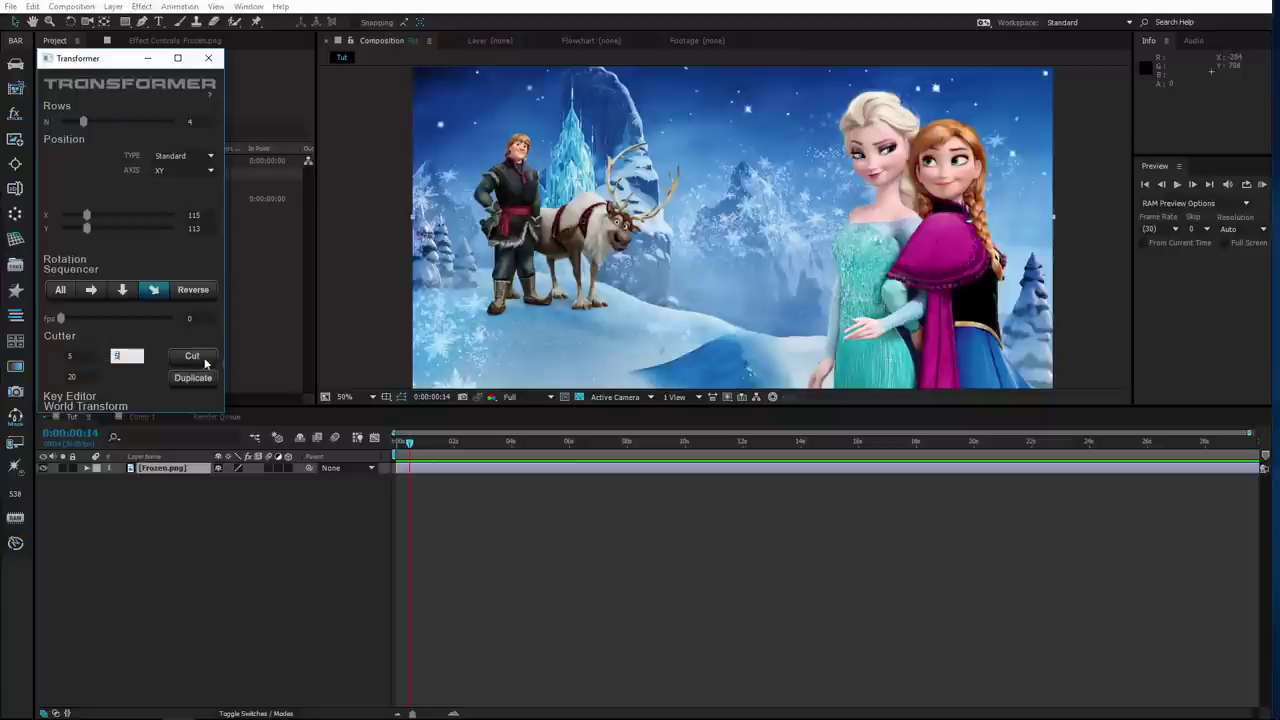
left_click(193, 356)
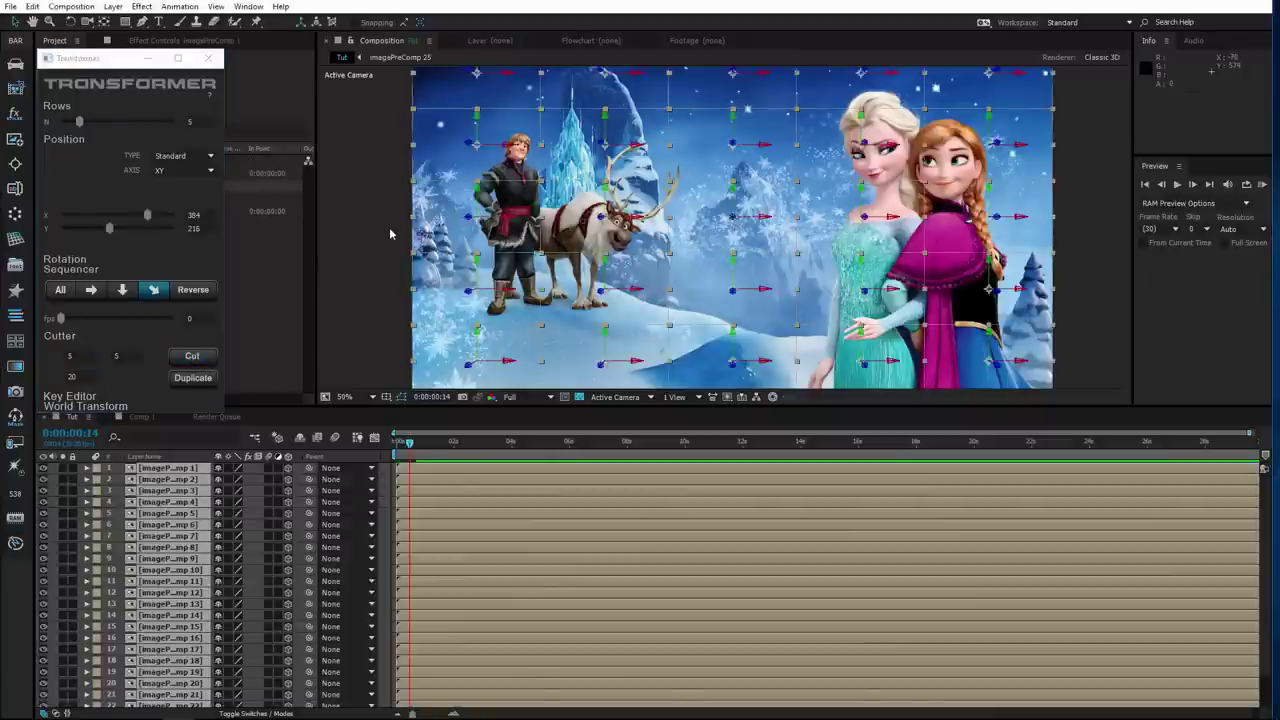
Select all 25 Frozen slice layers and drag Transformer's Position slider to add thin gaps, then zoom to 25%
left_click(390, 233)
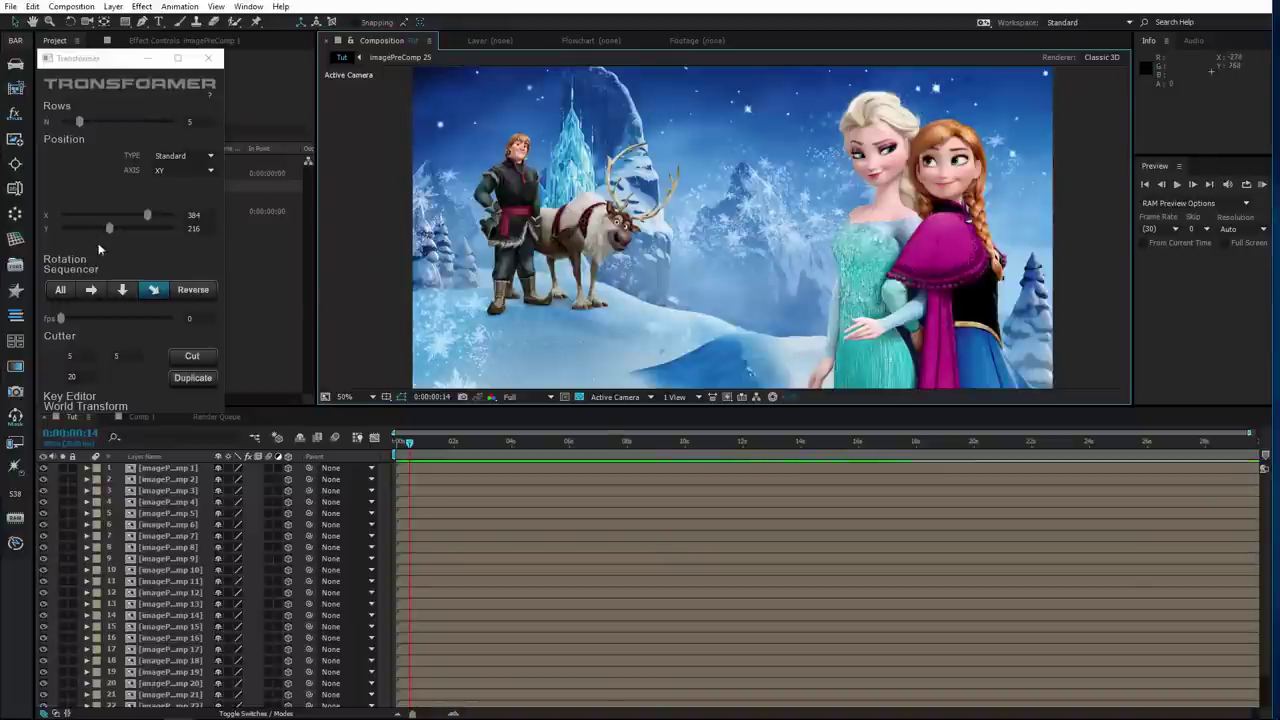
left_click(180, 469)
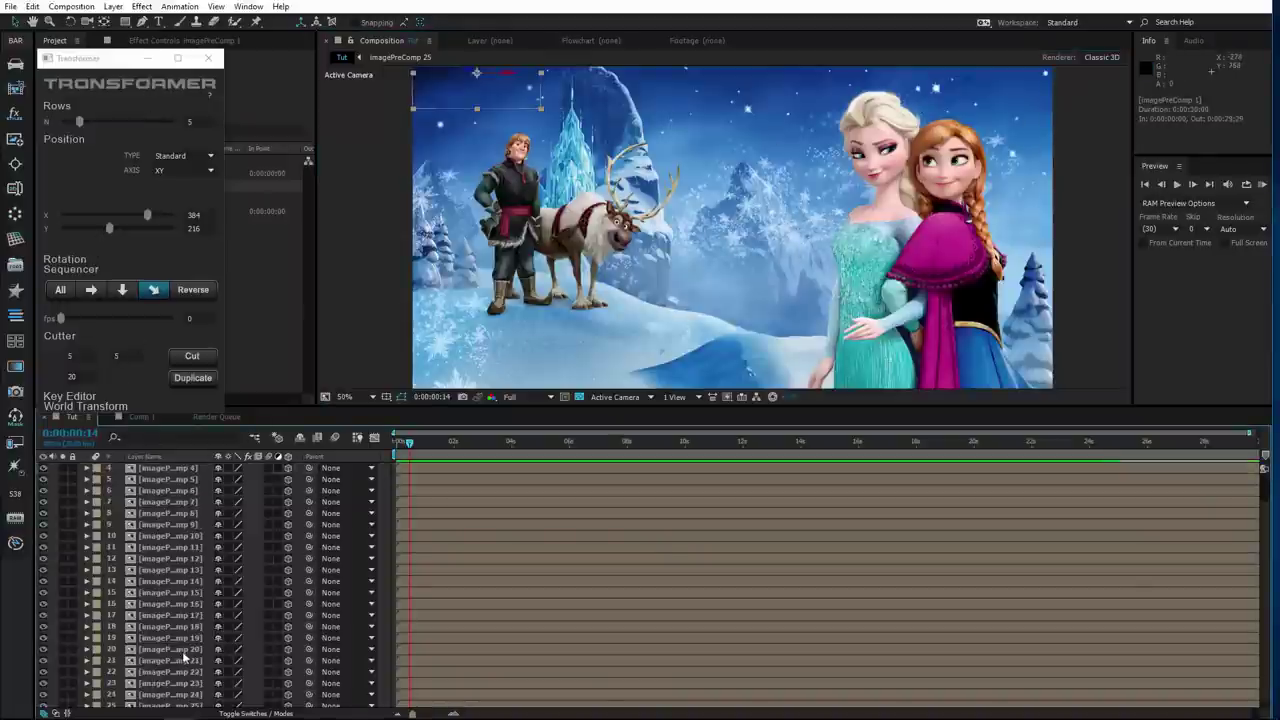
scroll(182, 655, "down", 2)
left_click(188, 702, "shift")
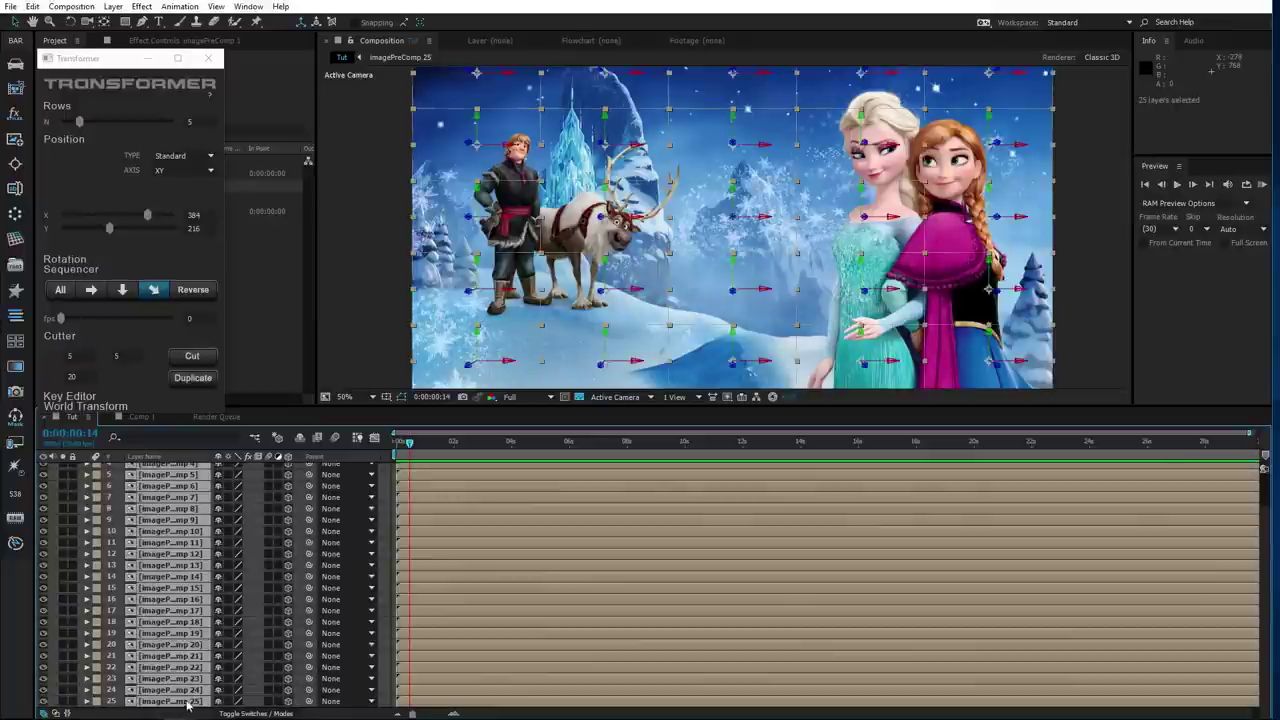
left_click_drag(147, 215, 110, 229)
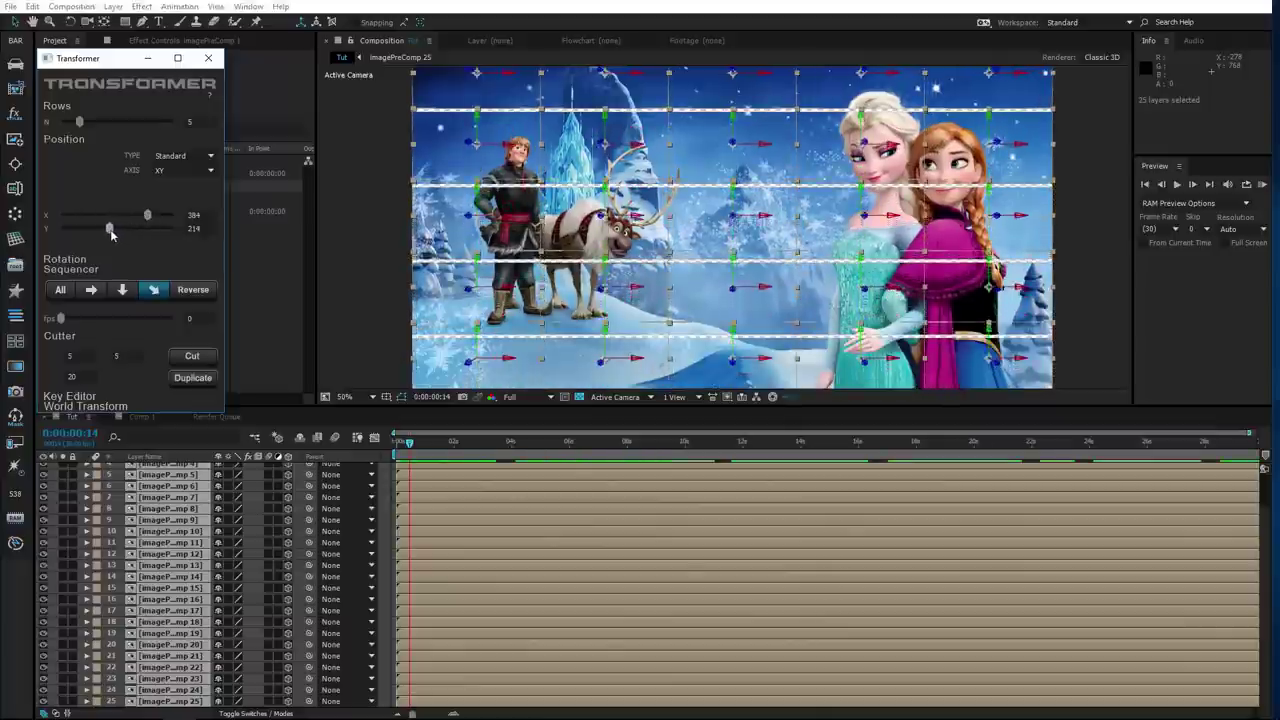
left_click(345, 222)
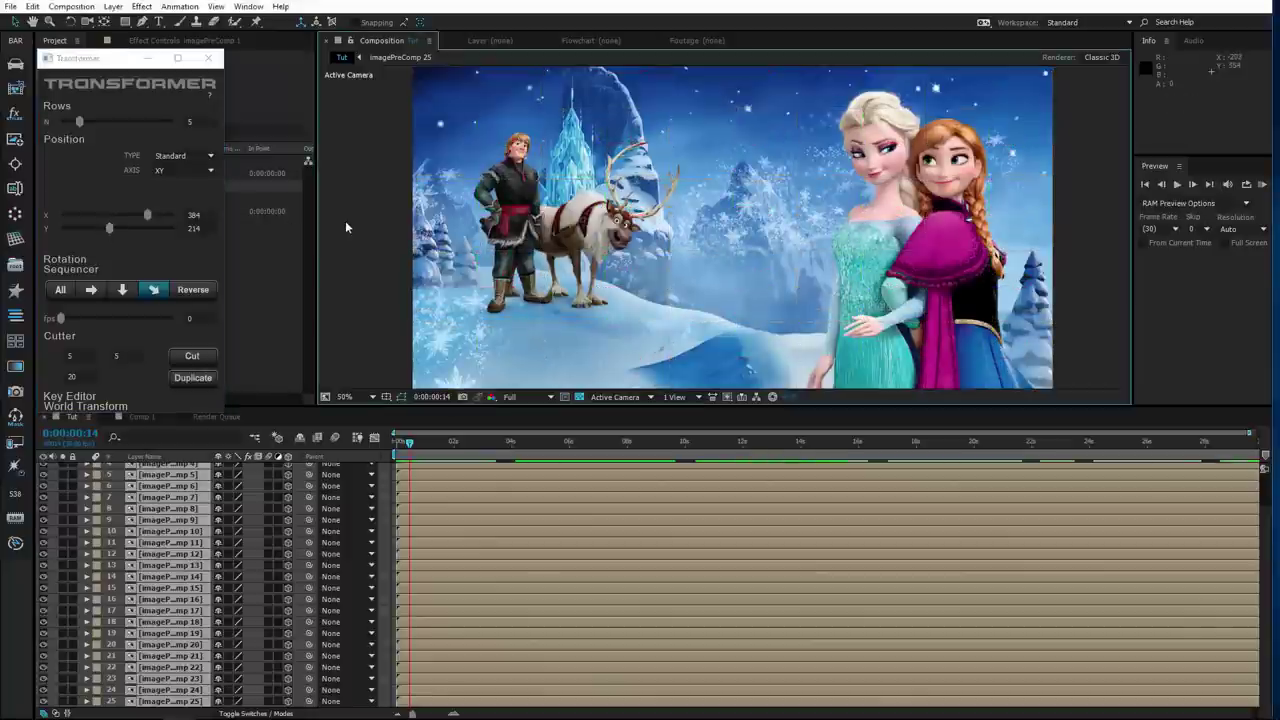
key("comma")
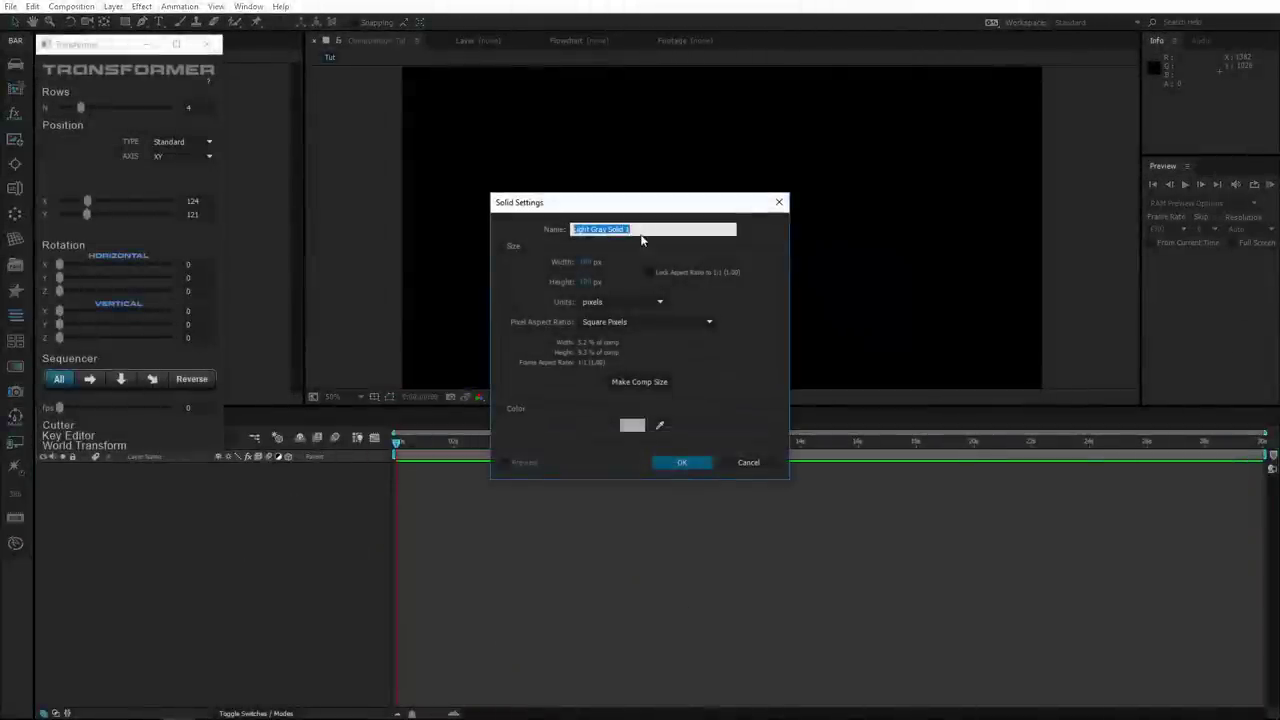
Create a comp-sized grey solid named 'Along Path'
type("Alo")
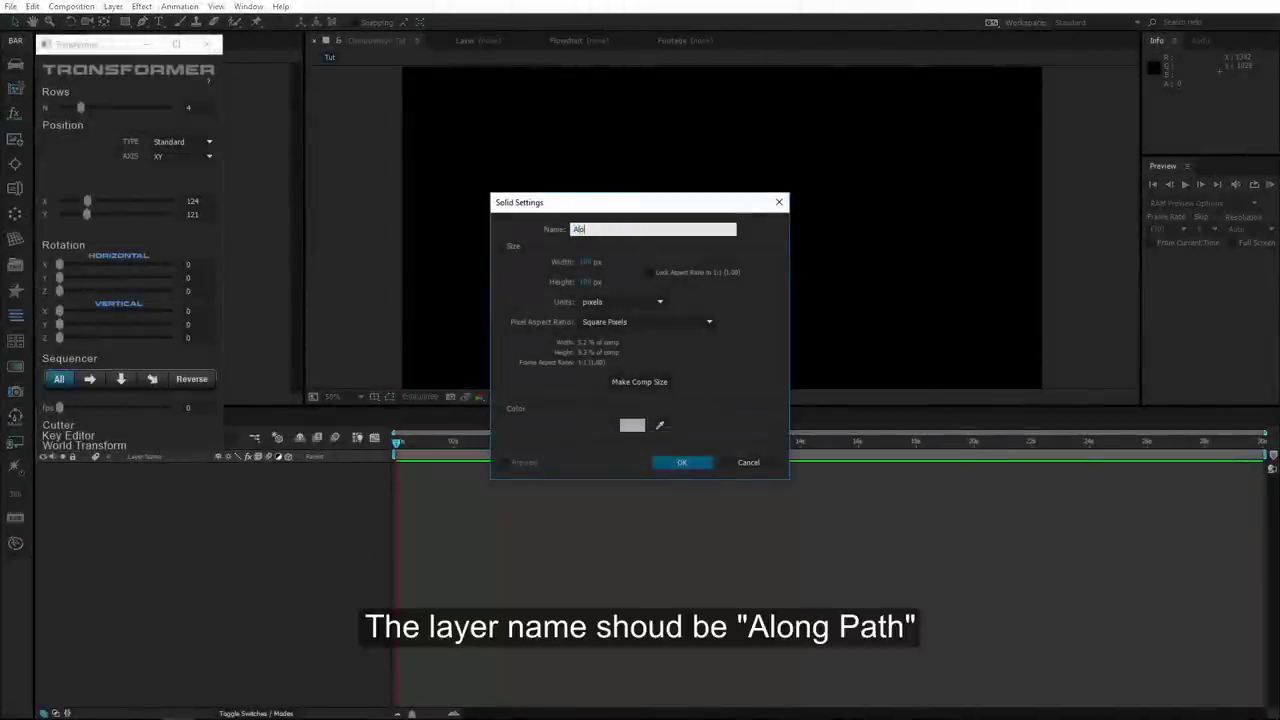
type("ng Path")
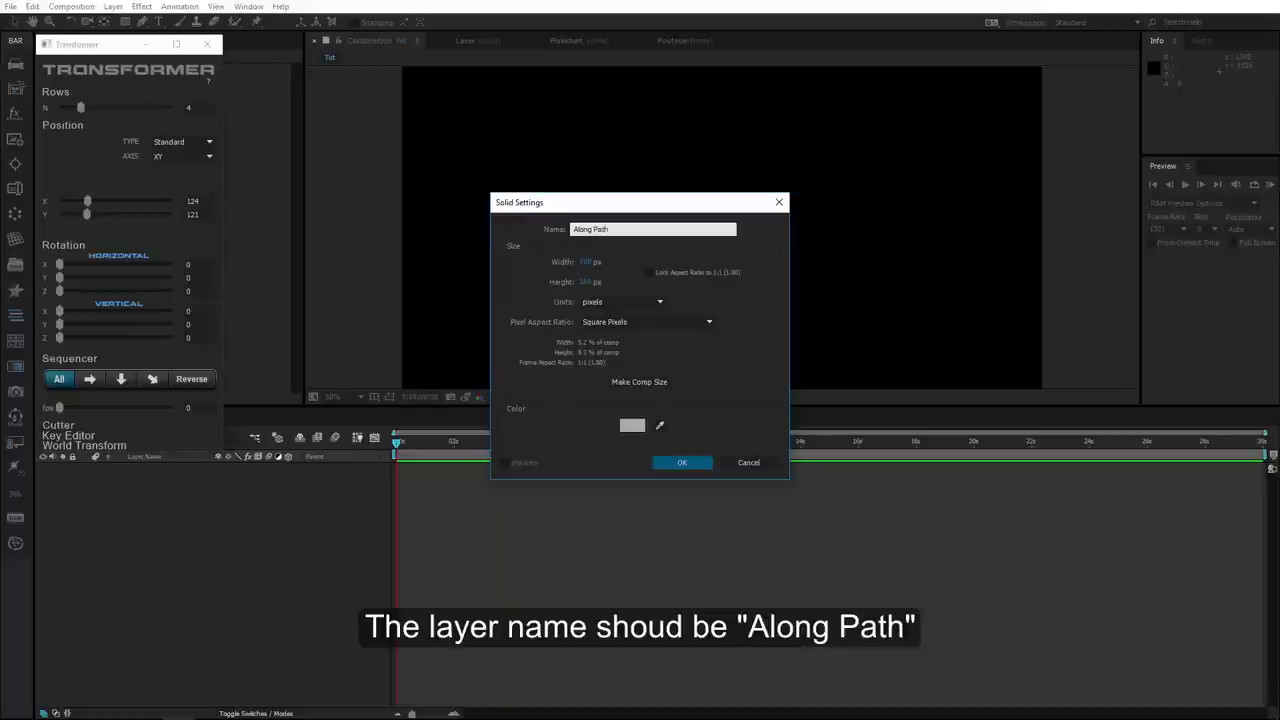
left_click(645, 383)
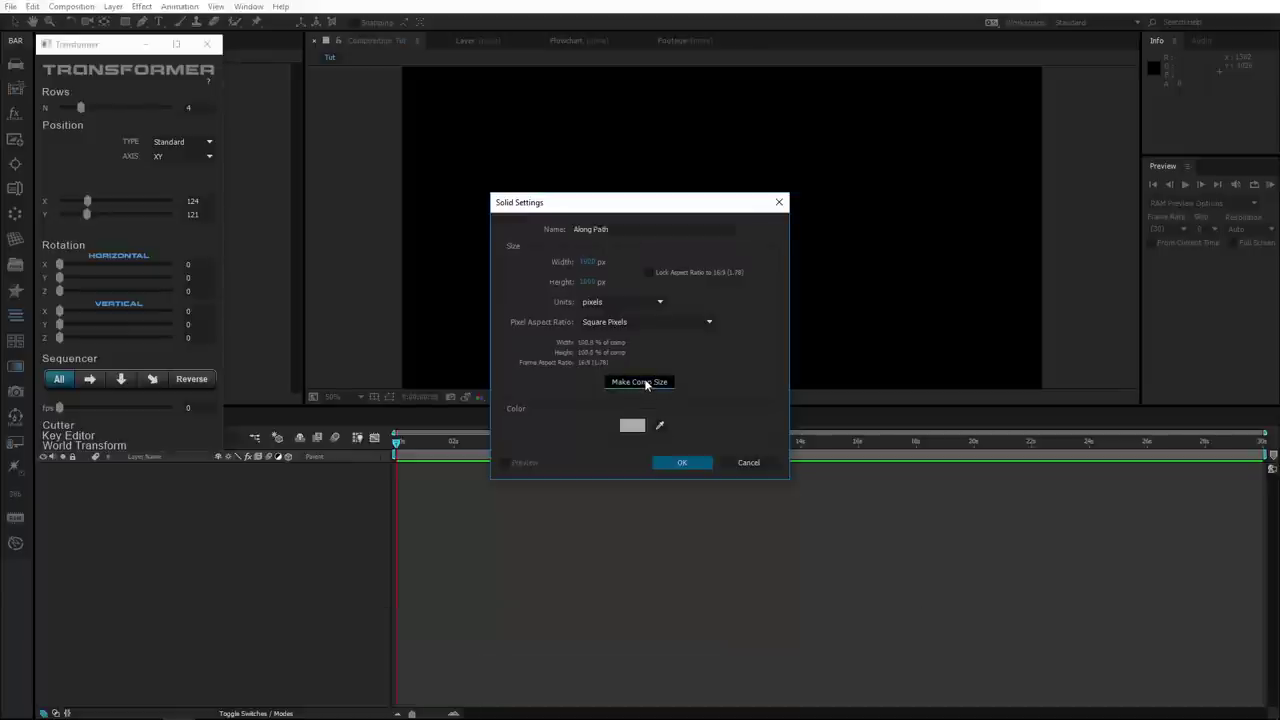
left_click(675, 462)
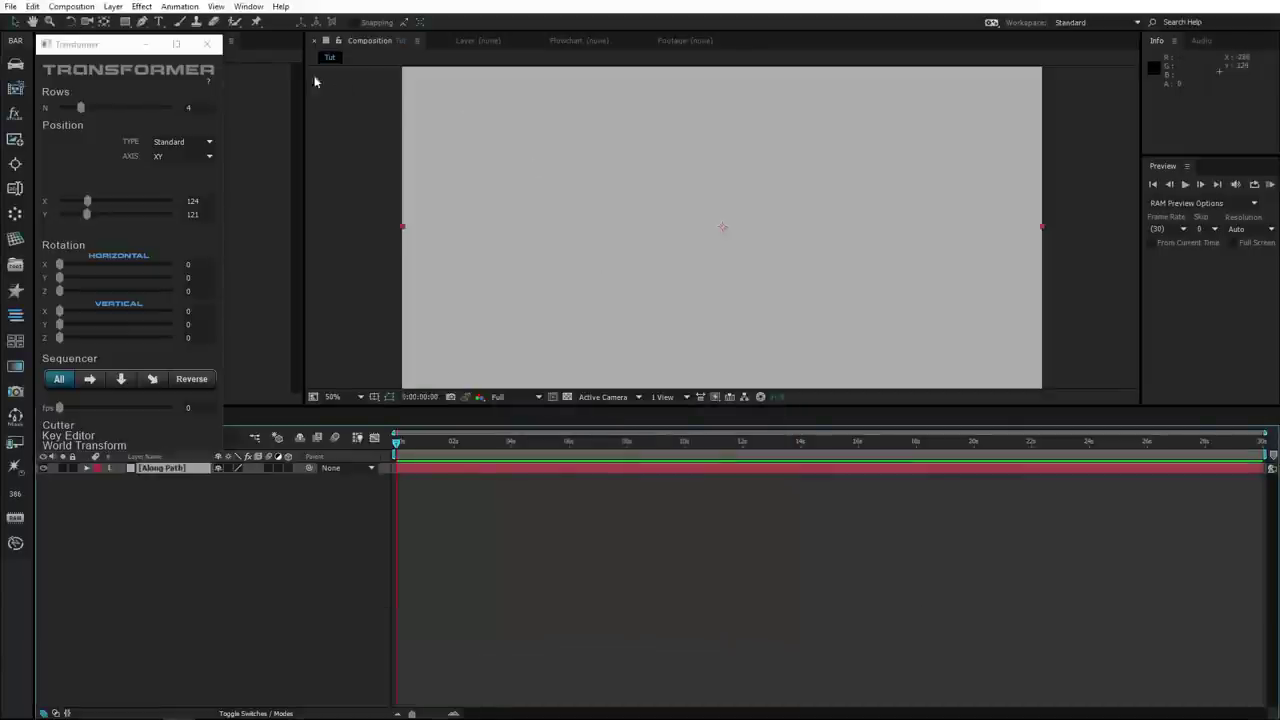
Draw a three-point arch mask with the Pen tool and refine its top point and handles
left_click(142, 21)
left_click(469, 264)
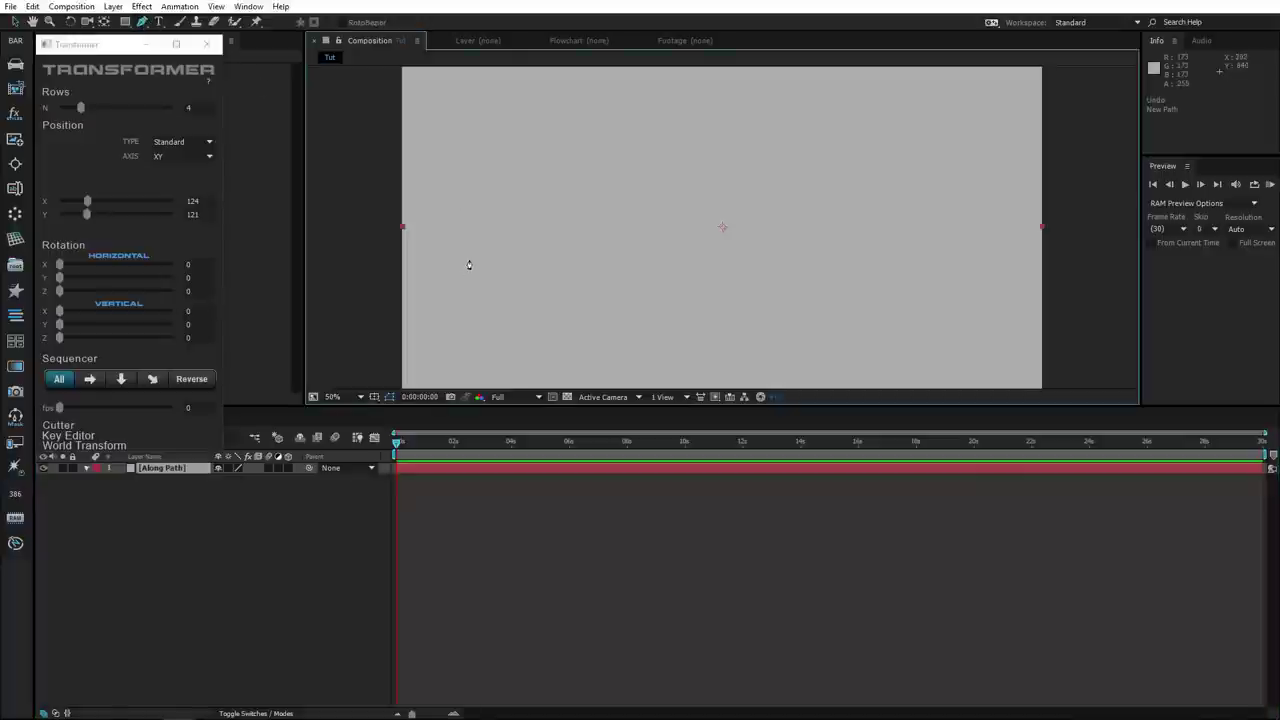
left_click_drag(462, 261, 472, 234)
left_click_drag(570, 163, 648, 161)
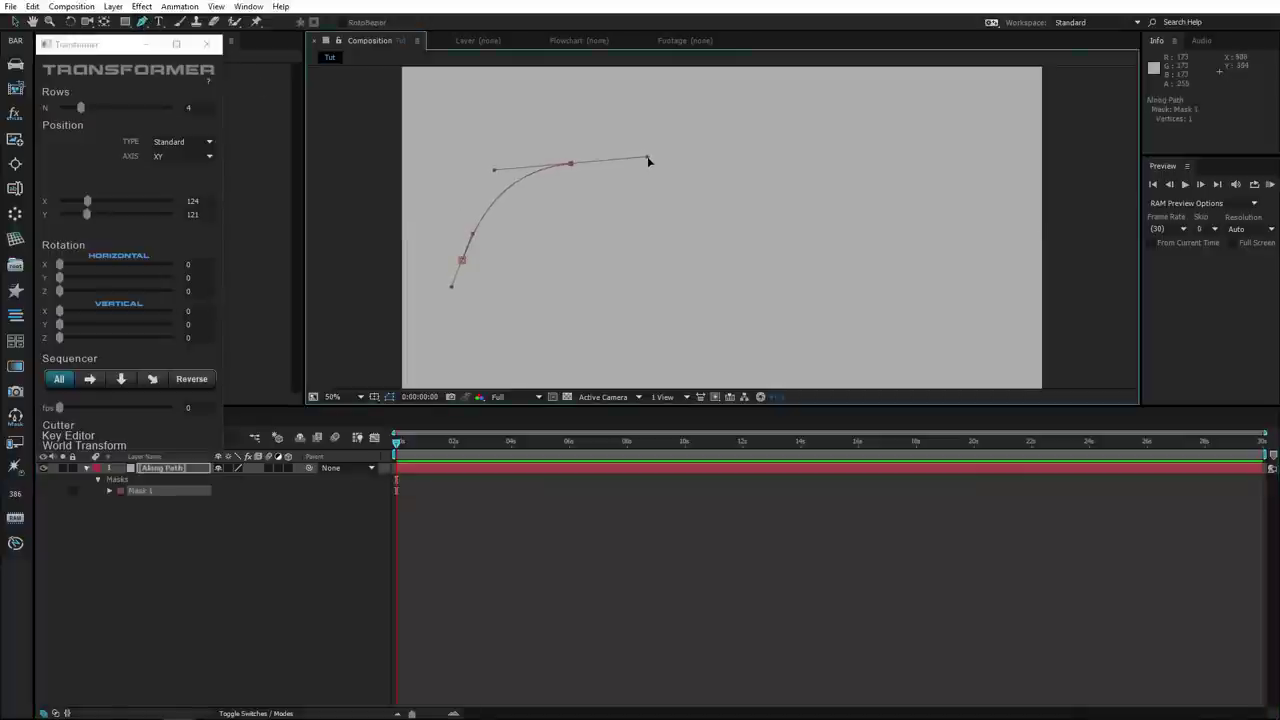
left_click_drag(709, 259, 714, 313)
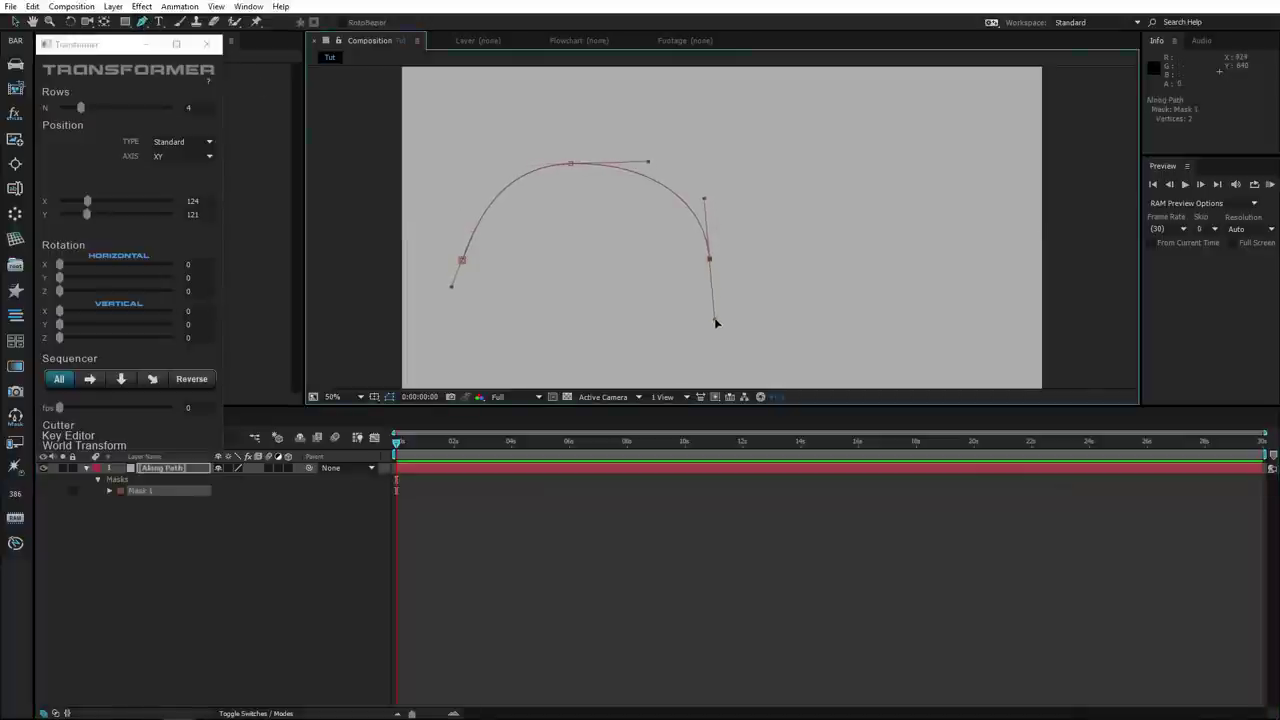
left_click(14, 21)
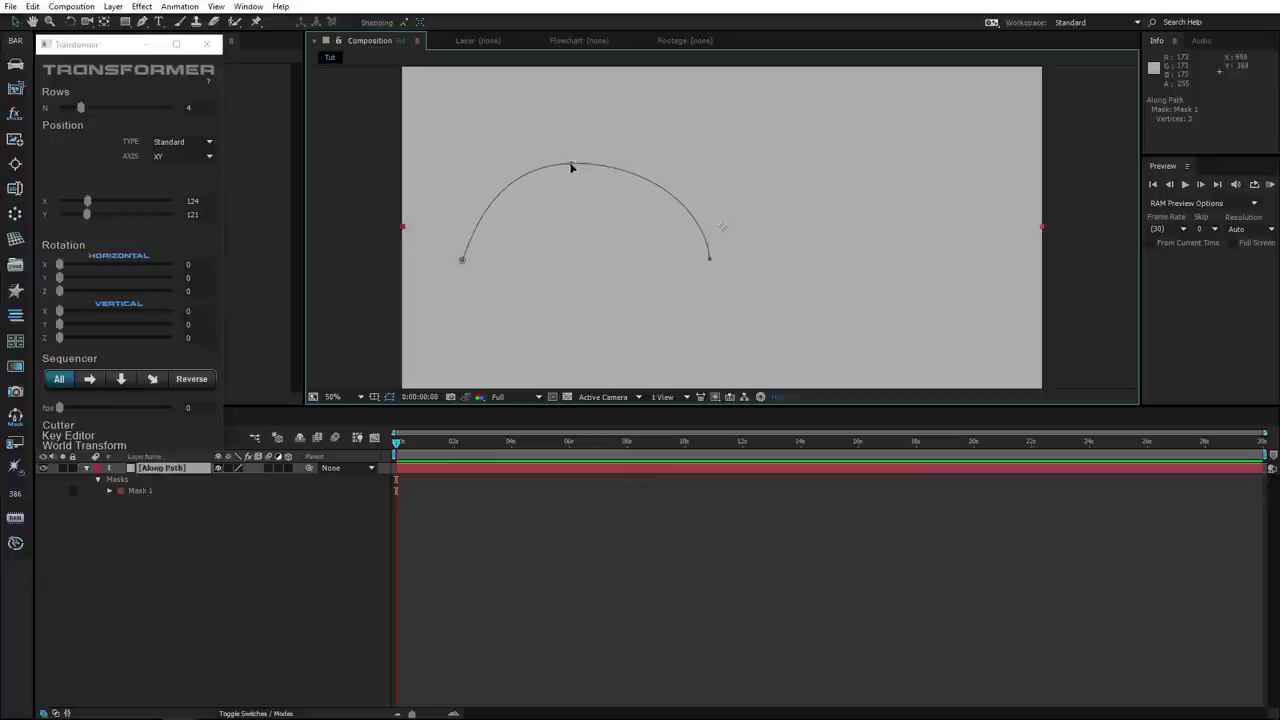
left_click_drag(570, 163, 587, 164)
left_click_drag(508, 166, 494, 164)
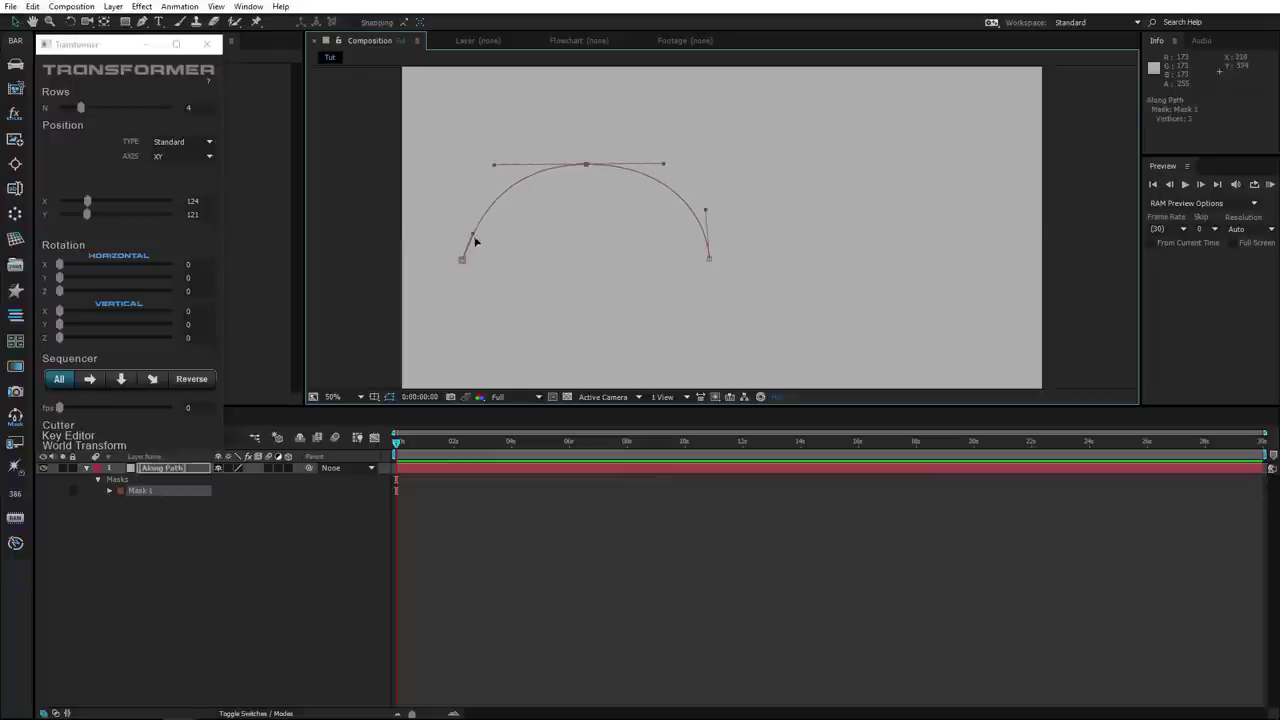
left_click_drag(472, 234, 462, 214)
left_click_drag(587, 164, 590, 164)
Keyframe Mask 1's path and flatten the arch into a near-straight line at frame 21
left_click(110, 490)
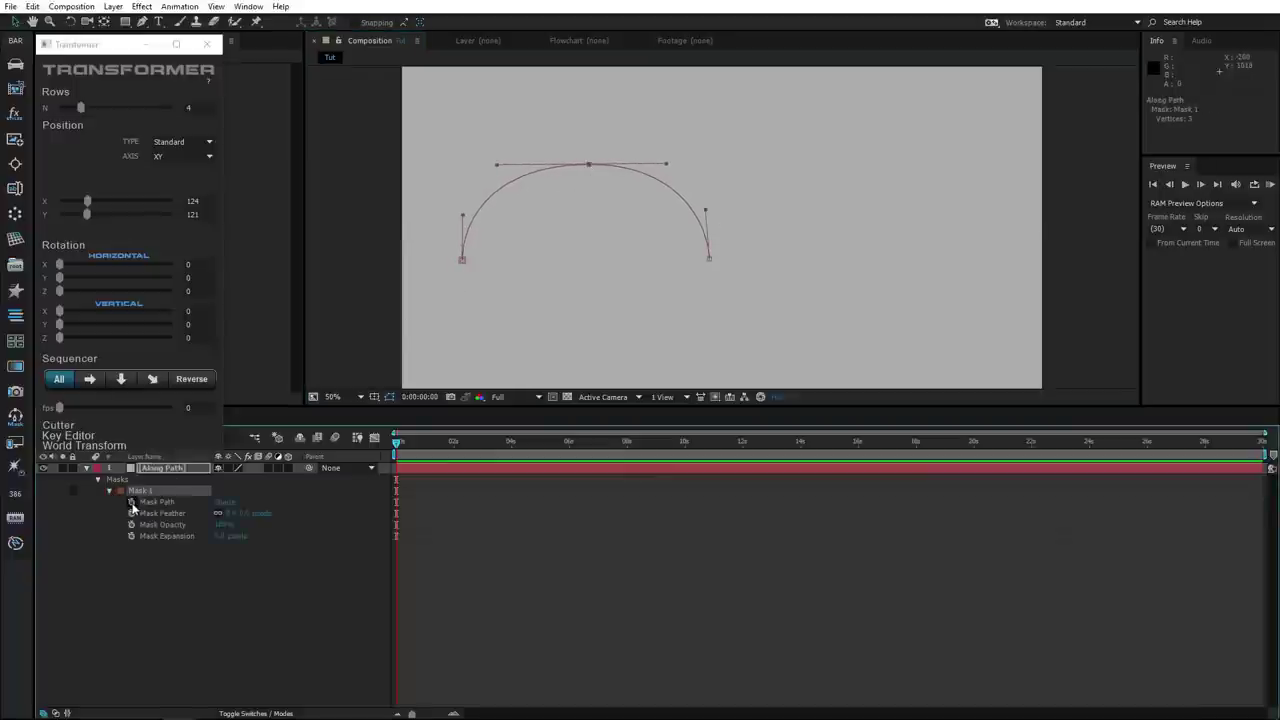
left_click(131, 501)
left_click_drag(397, 443, 418, 446)
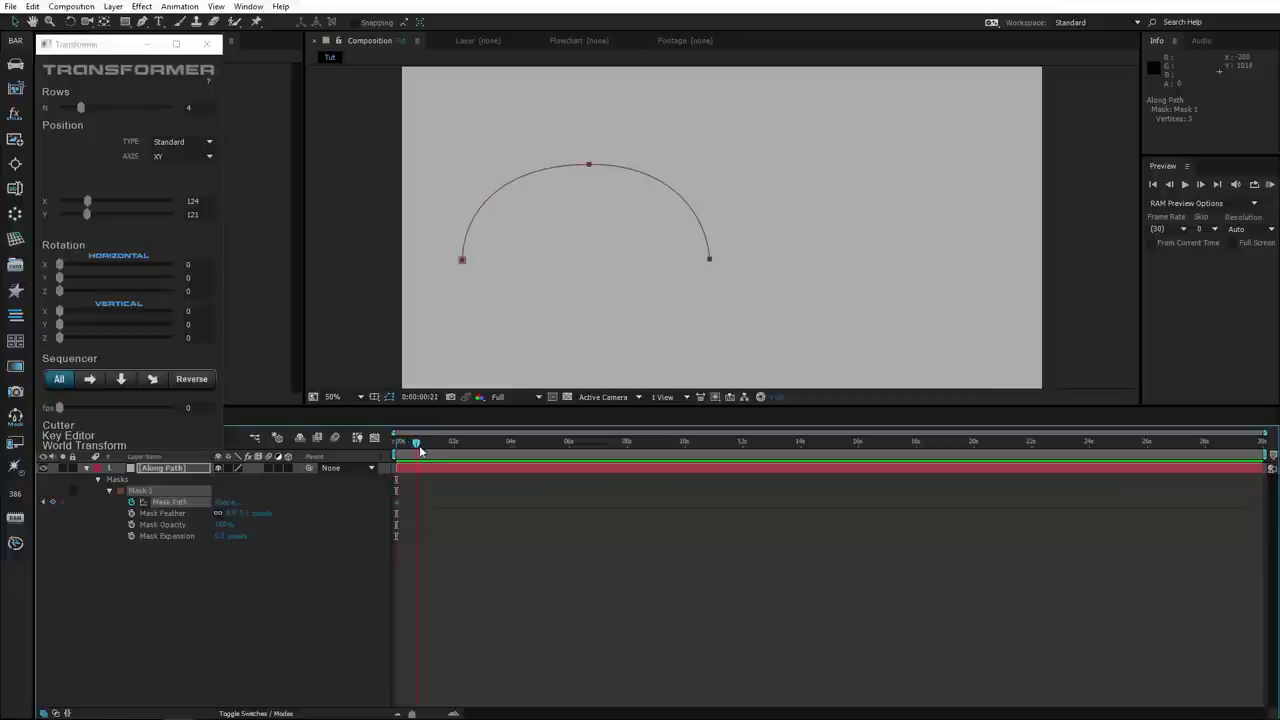
left_click_drag(703, 241, 755, 187)
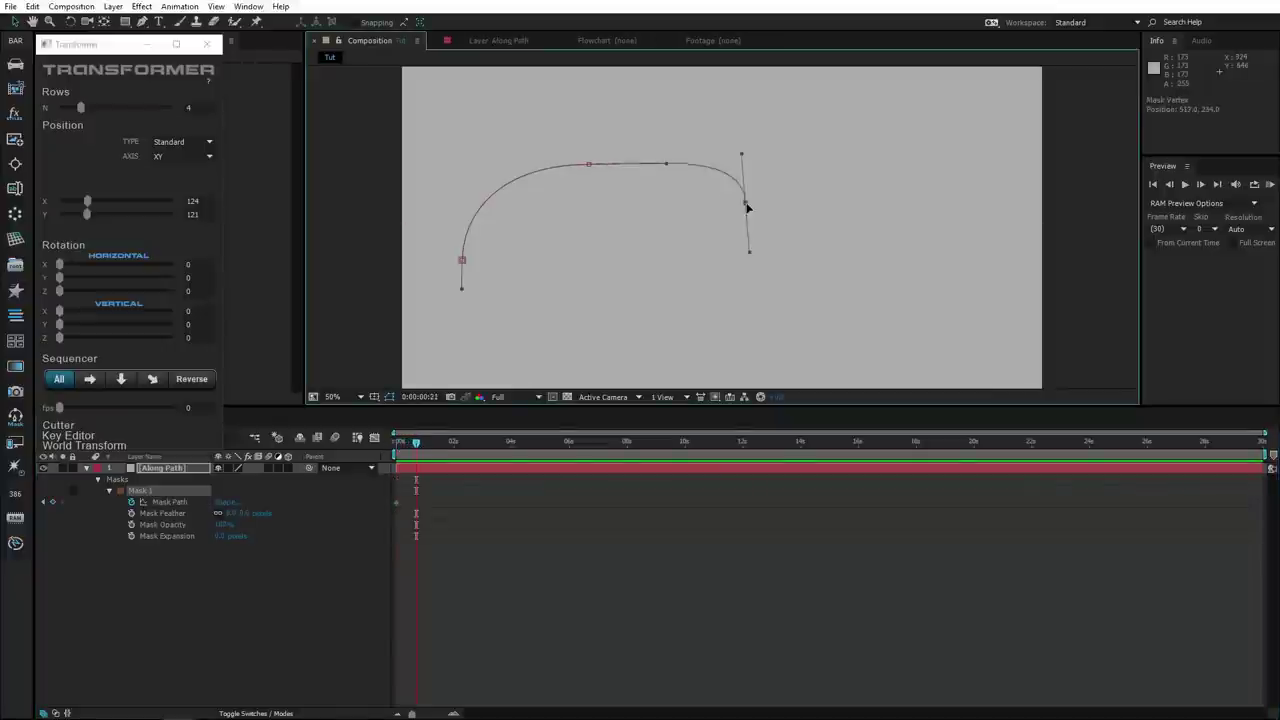
mouse_move(751, 138)
left_mouse_down()
mouse_move(717, 155)
mouse_move(714, 185)
mouse_move(763, 173)
mouse_move(719, 173)
left_mouse_up()
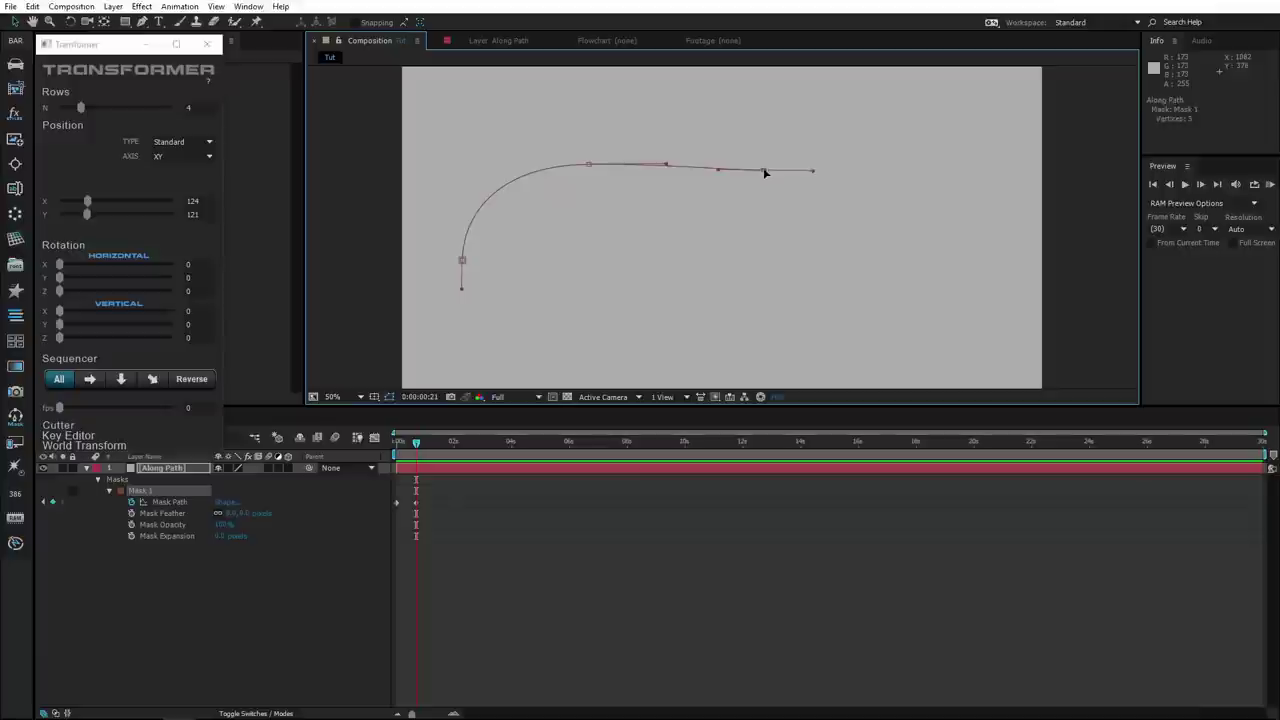
left_click_drag(461, 261, 424, 178)
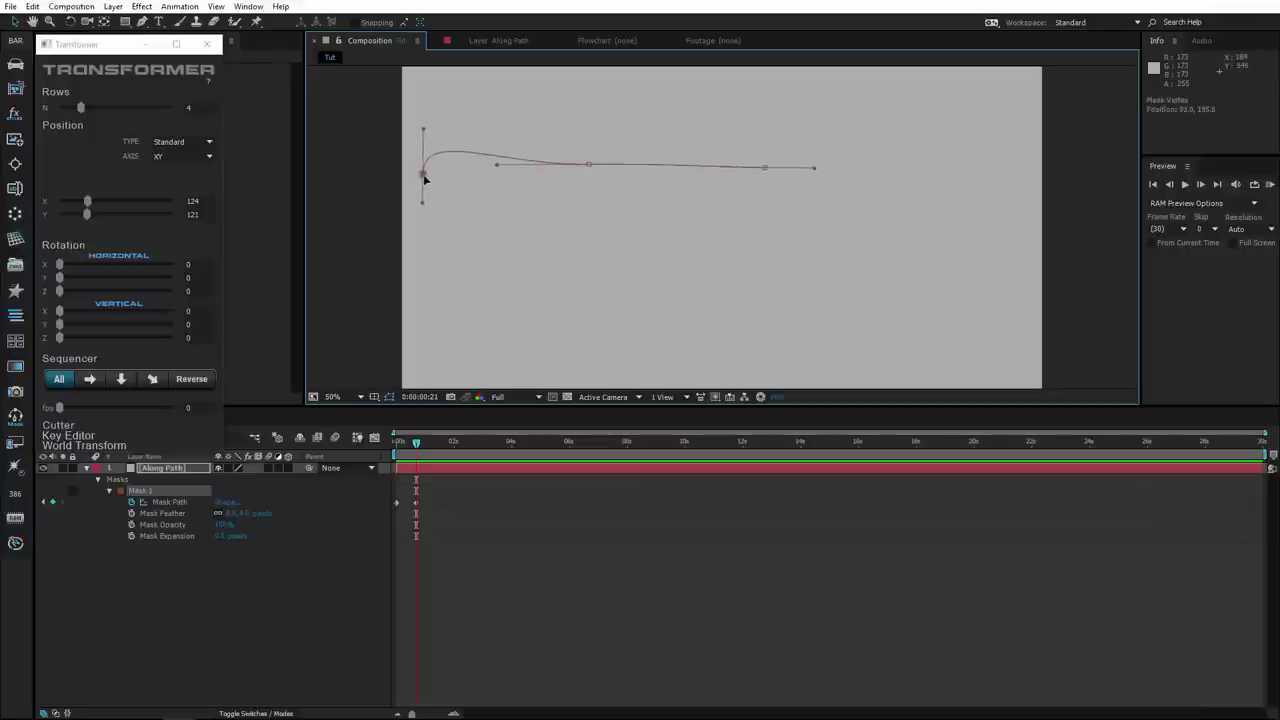
mouse_move(422, 129)
left_mouse_down()
mouse_move(461, 173)
mouse_move(410, 166)
left_mouse_up()
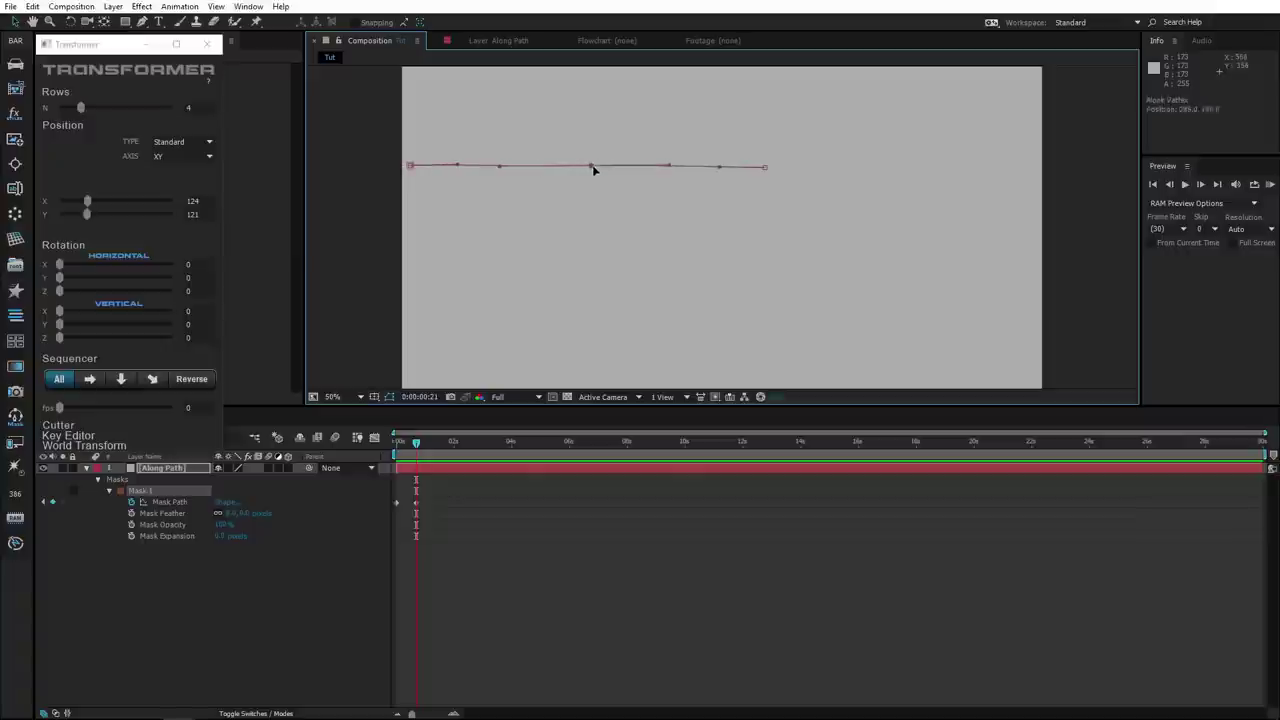
left_click(256, 601)
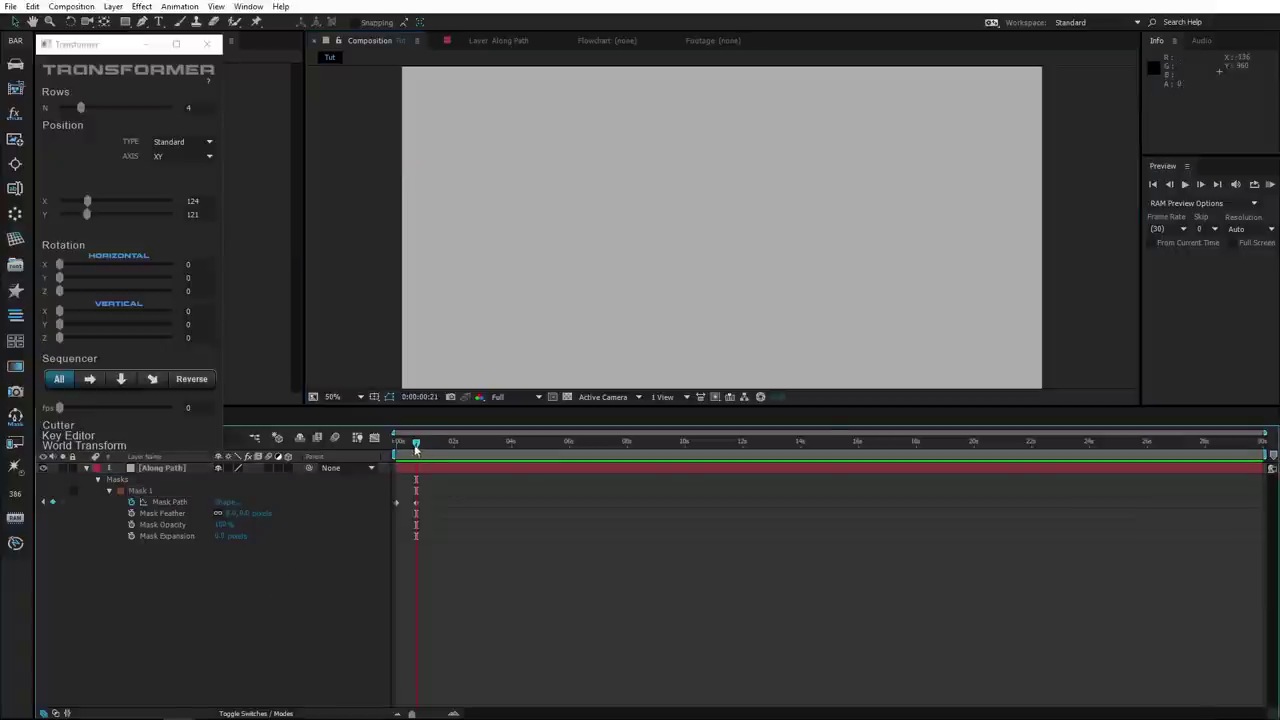
left_click_drag(418, 452, 383, 457)
left_click(146, 494)
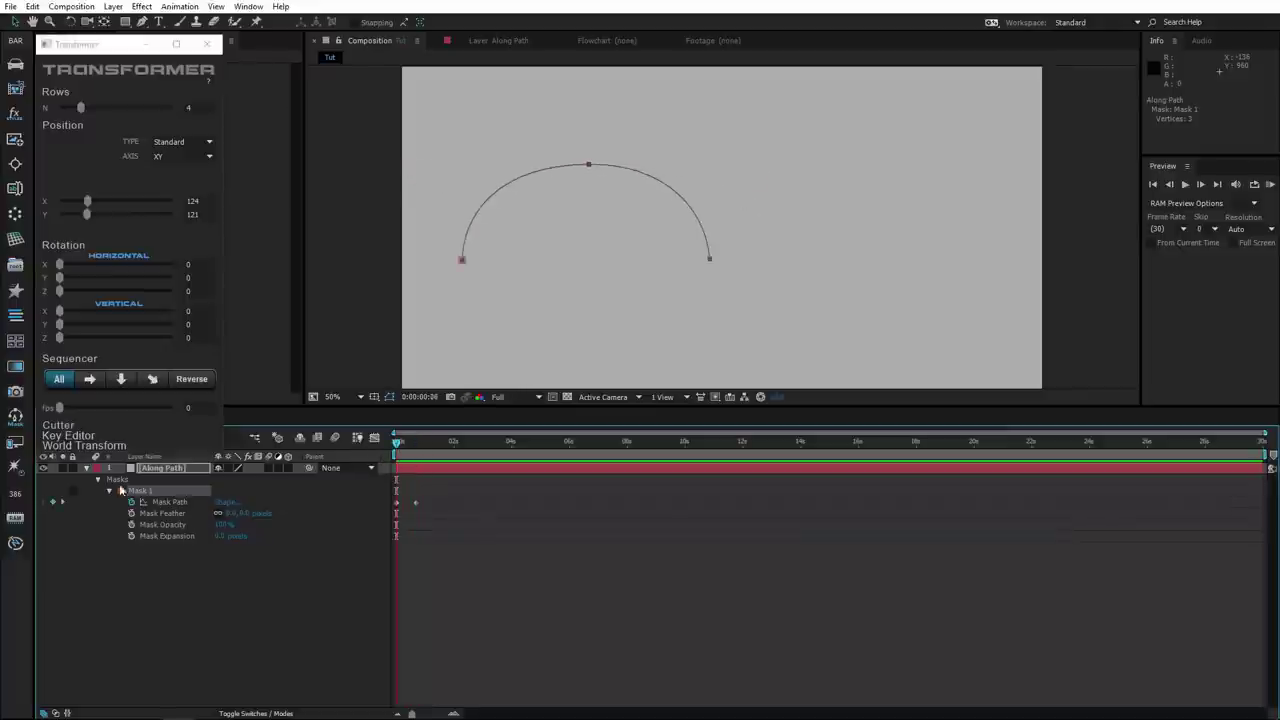
Hide the Along Path solid and collapse its properties
left_click(73, 469)
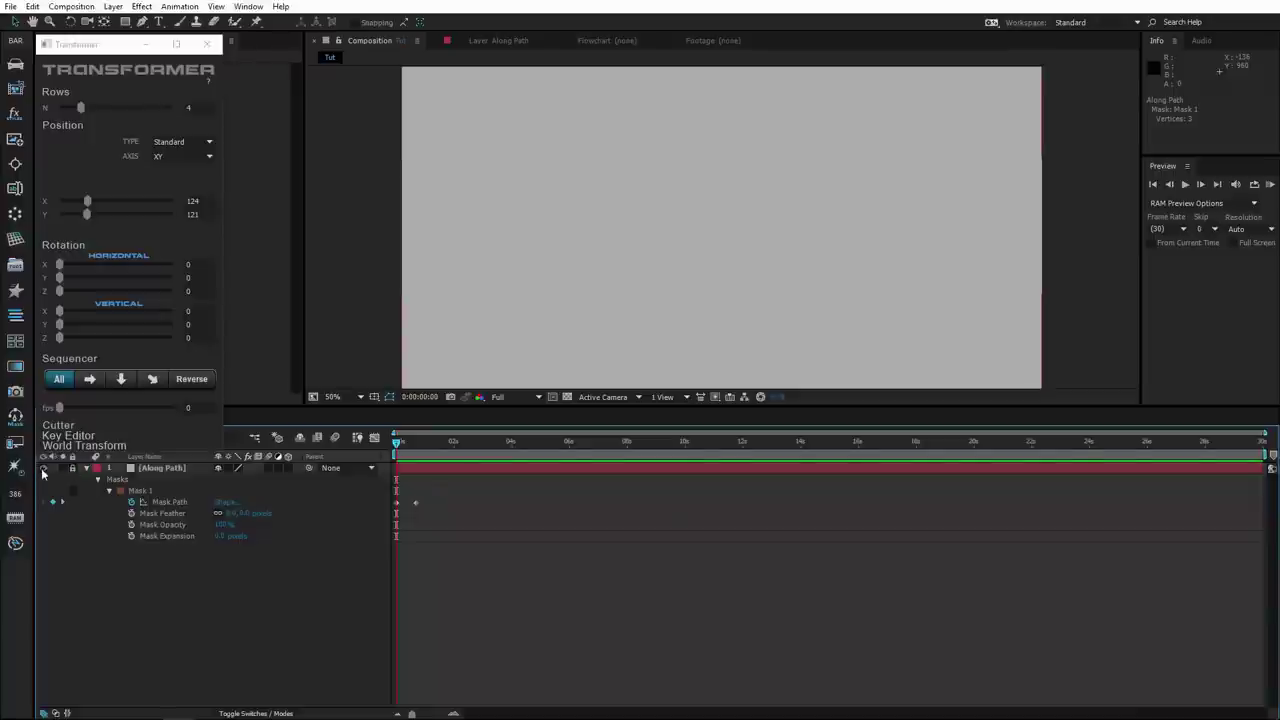
left_click(43, 470)
left_click(87, 469)
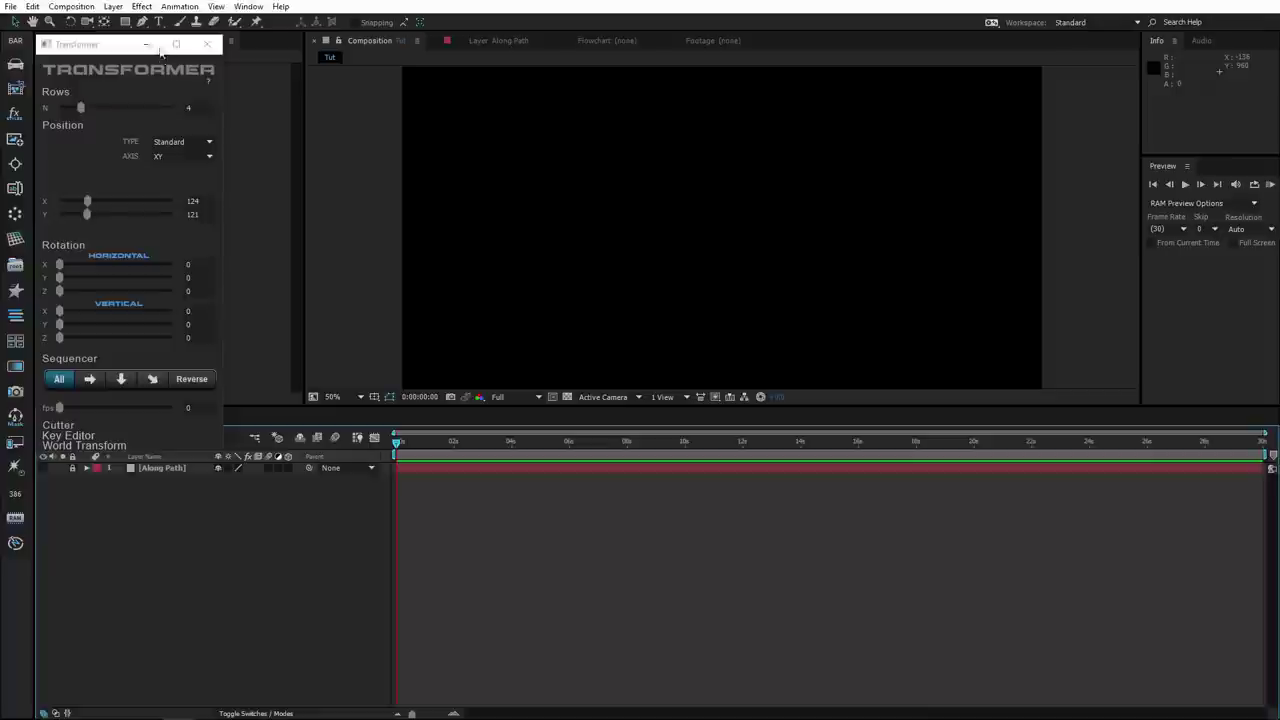
Drag Frozen.png from the Images folder into the Tut timeline beneath Along Path
left_click(149, 46)
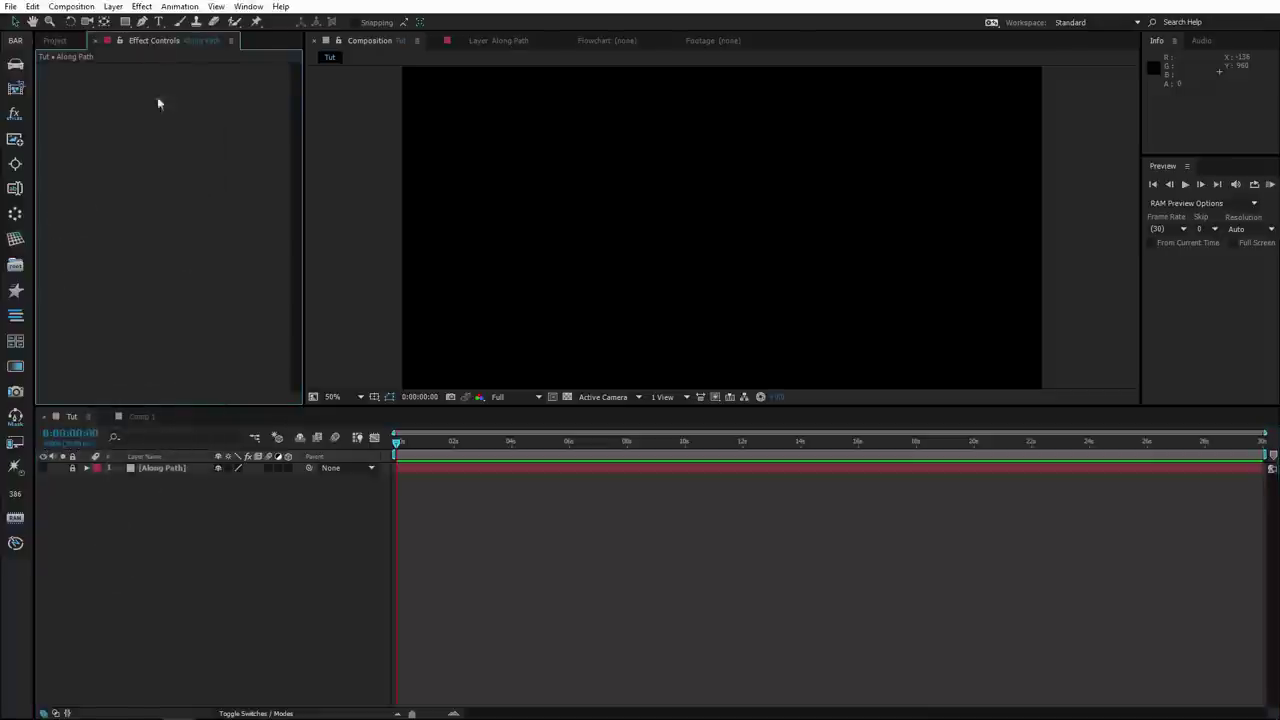
left_click(52, 41)
left_click(42, 174)
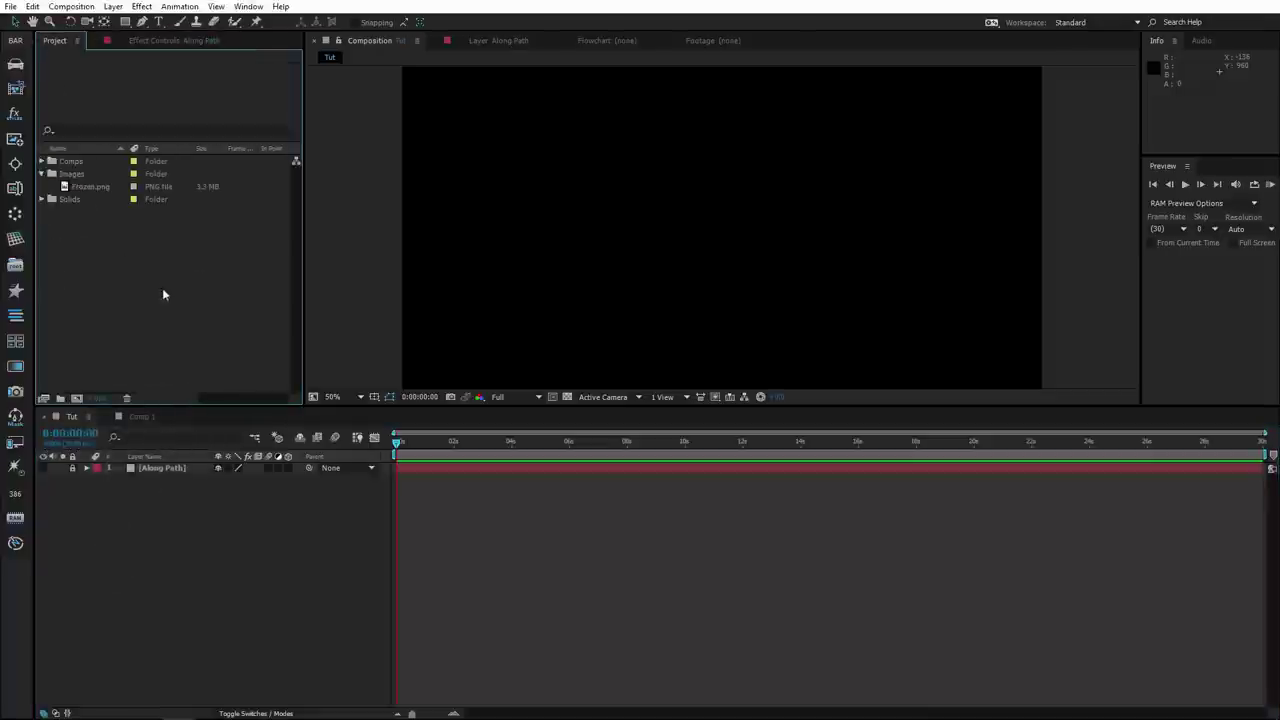
left_click_drag(104, 188, 160, 556)
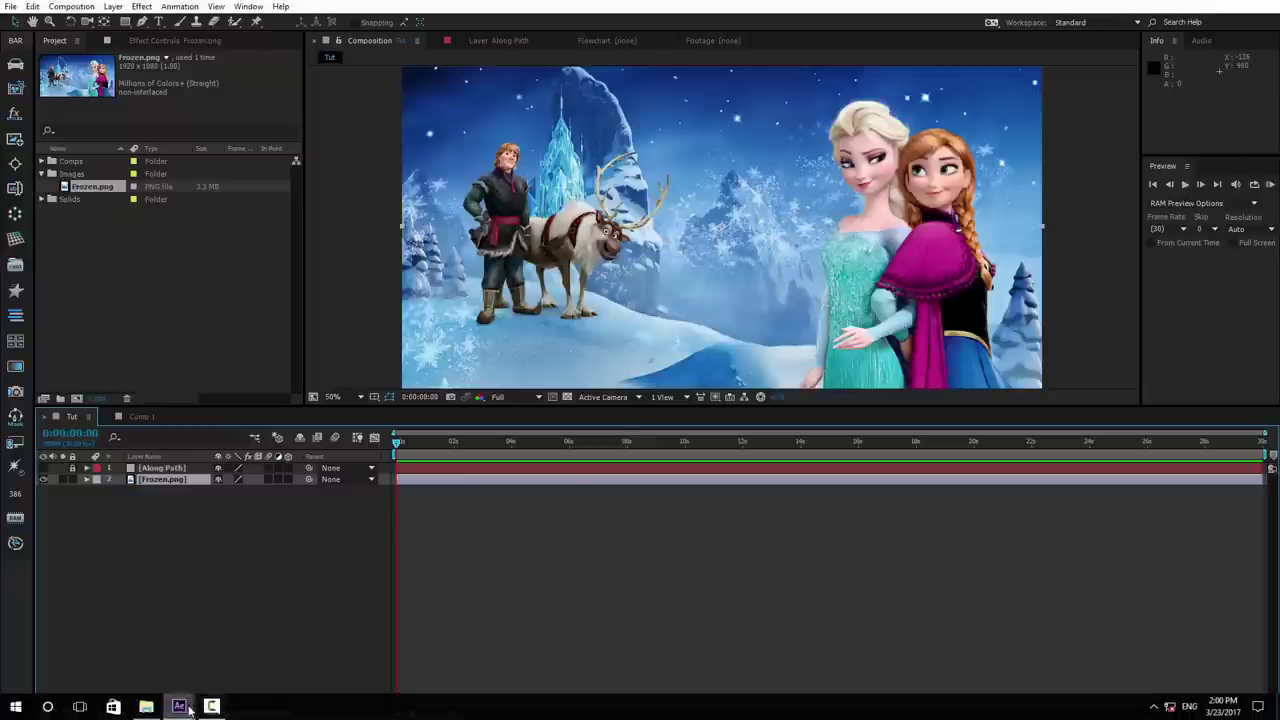
mouse_move(179, 706)
left_click(278, 655)
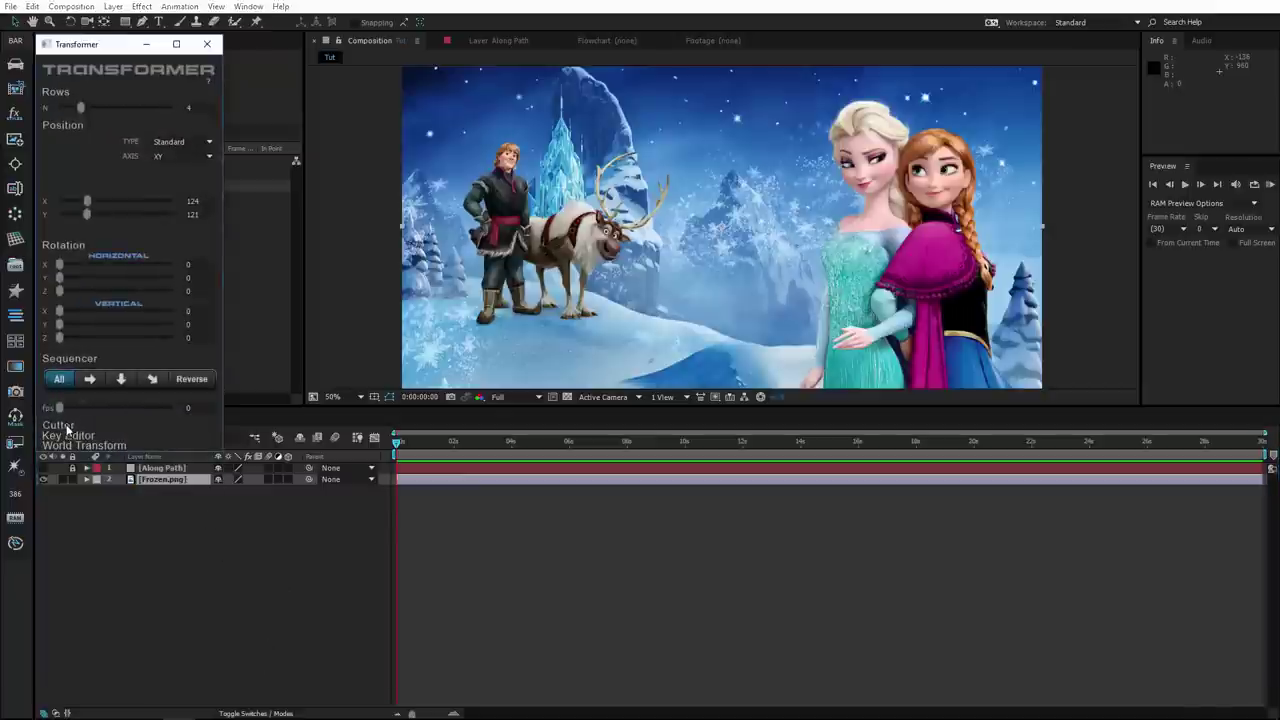
left_click(66, 426)
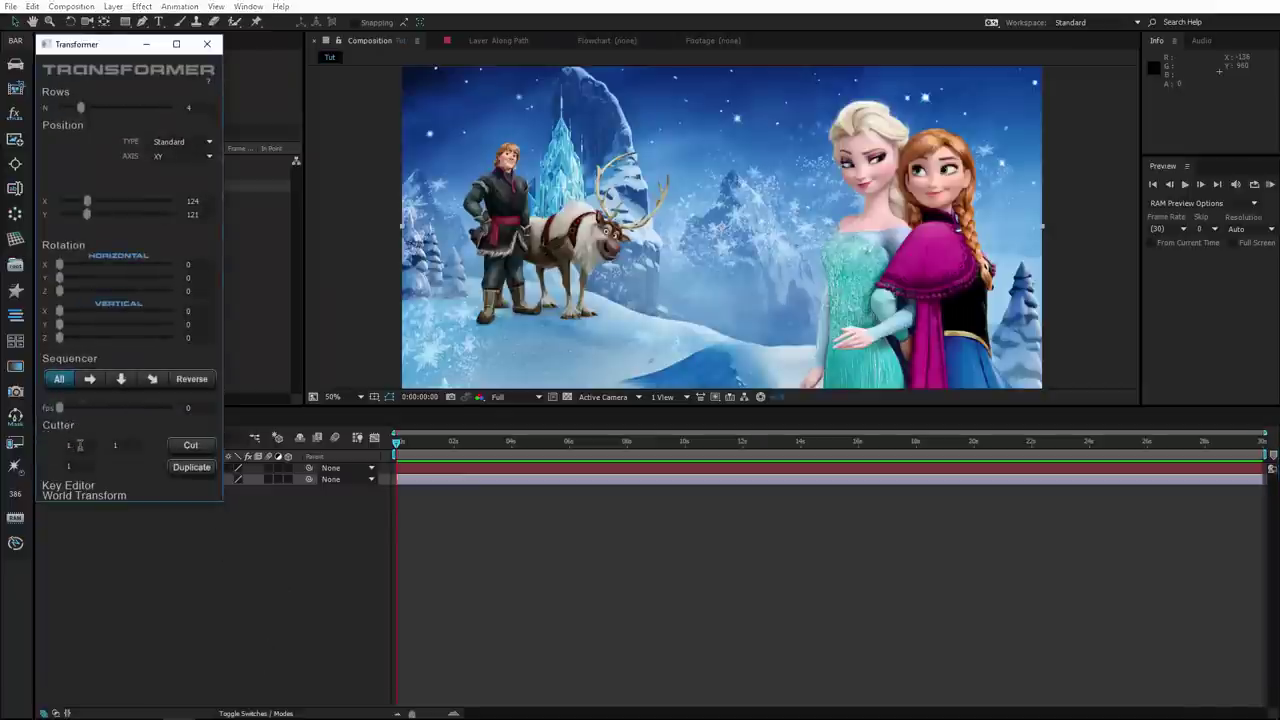
Cut Frozen.png into 100 slices and set Position type to Along Path using Mask 1
left_click(84, 444)
type("00")
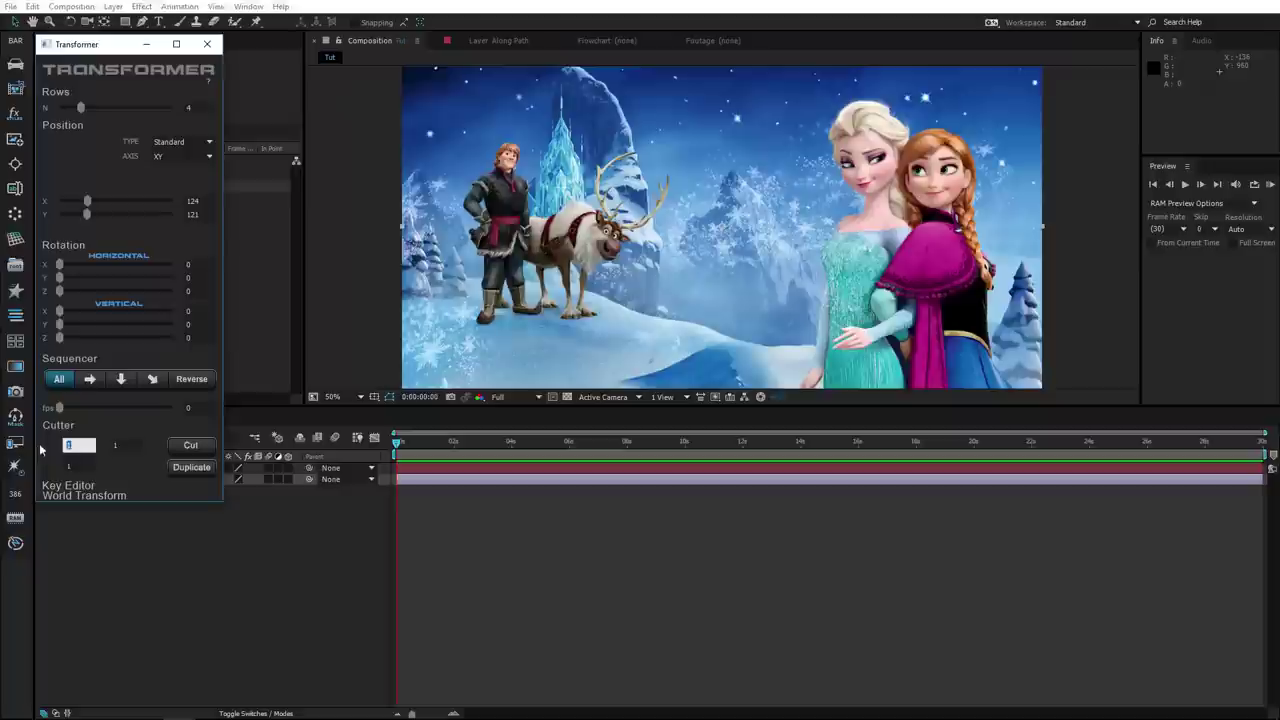
left_click(191, 445)
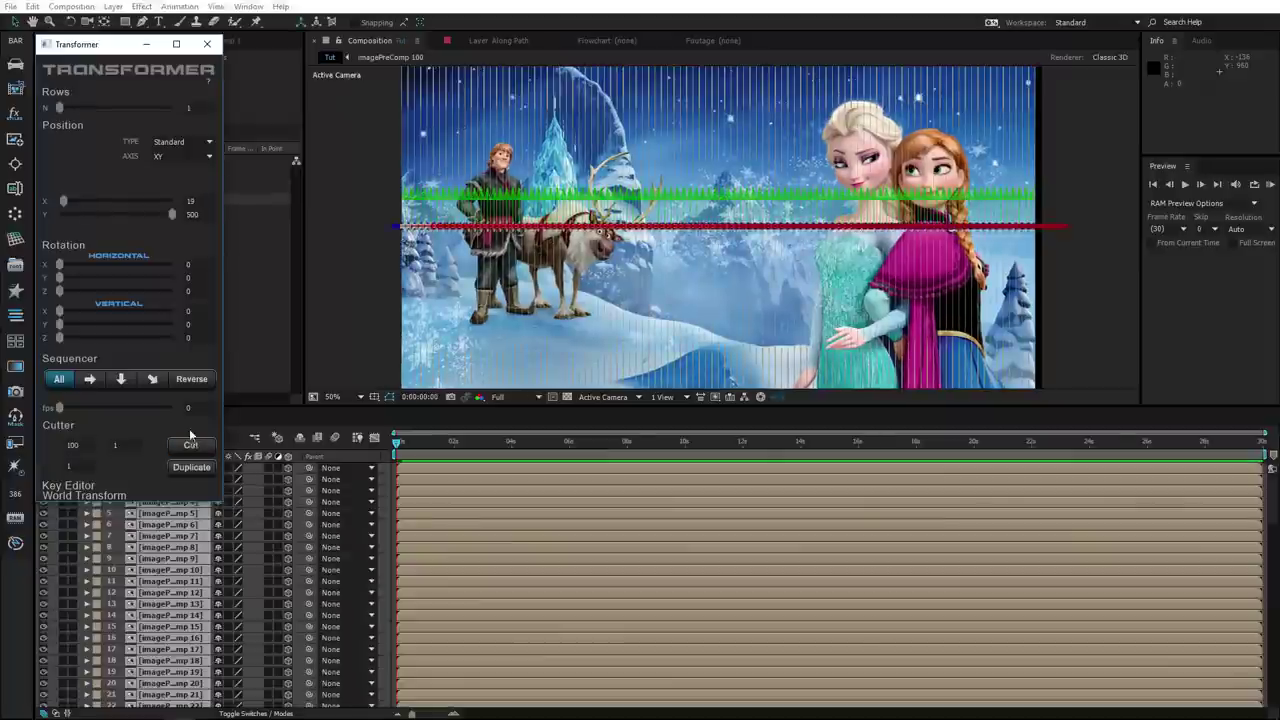
left_click(181, 141)
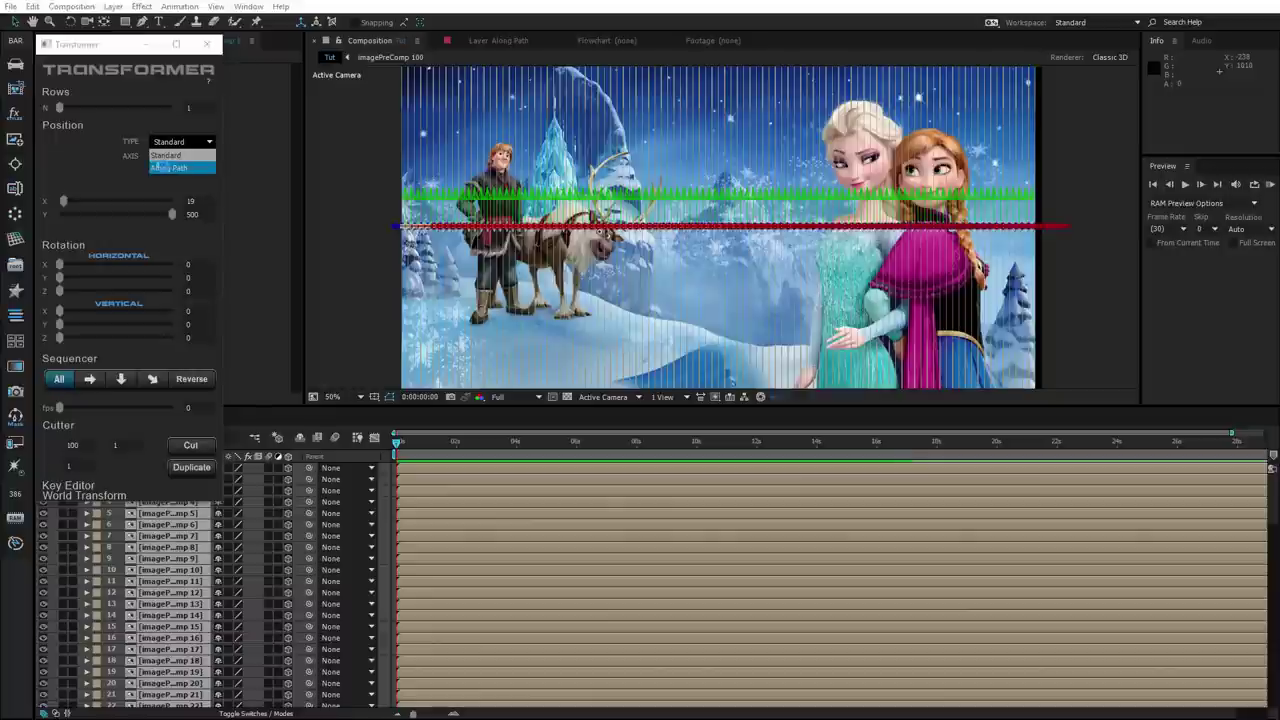
left_click(168, 167)
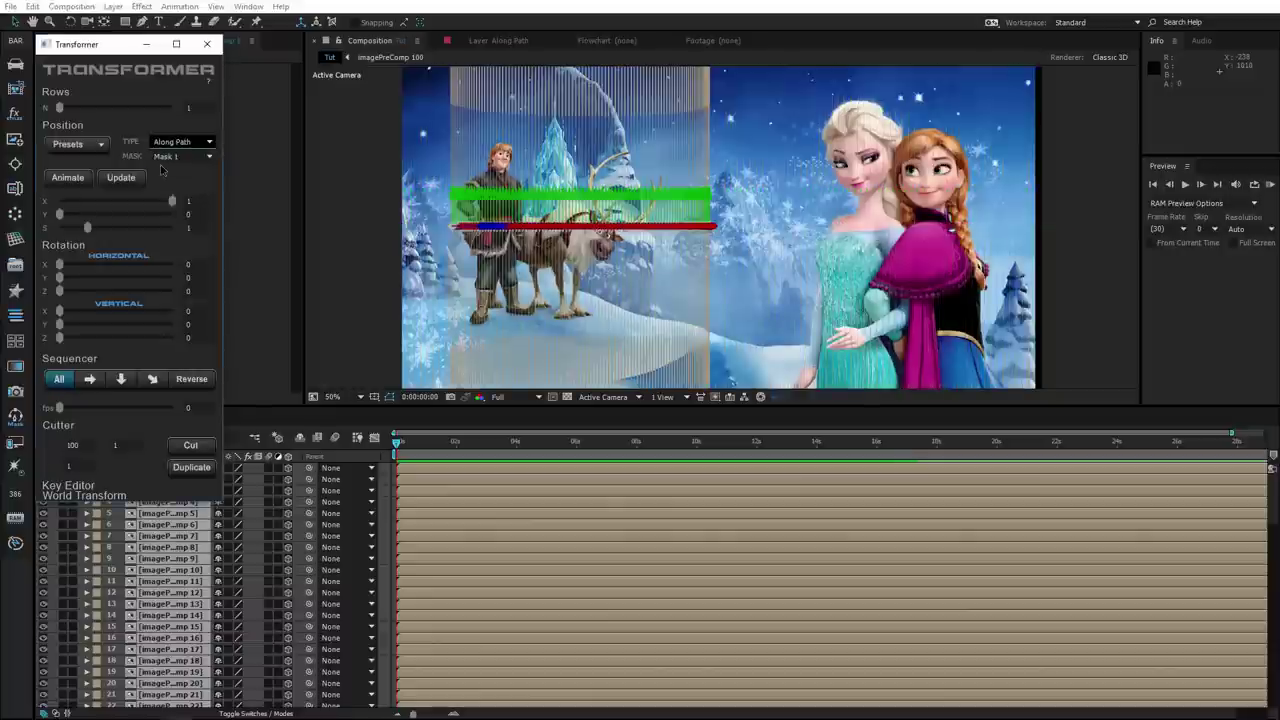
Add a new camera to the composition with its default settings
left_click(113, 6)
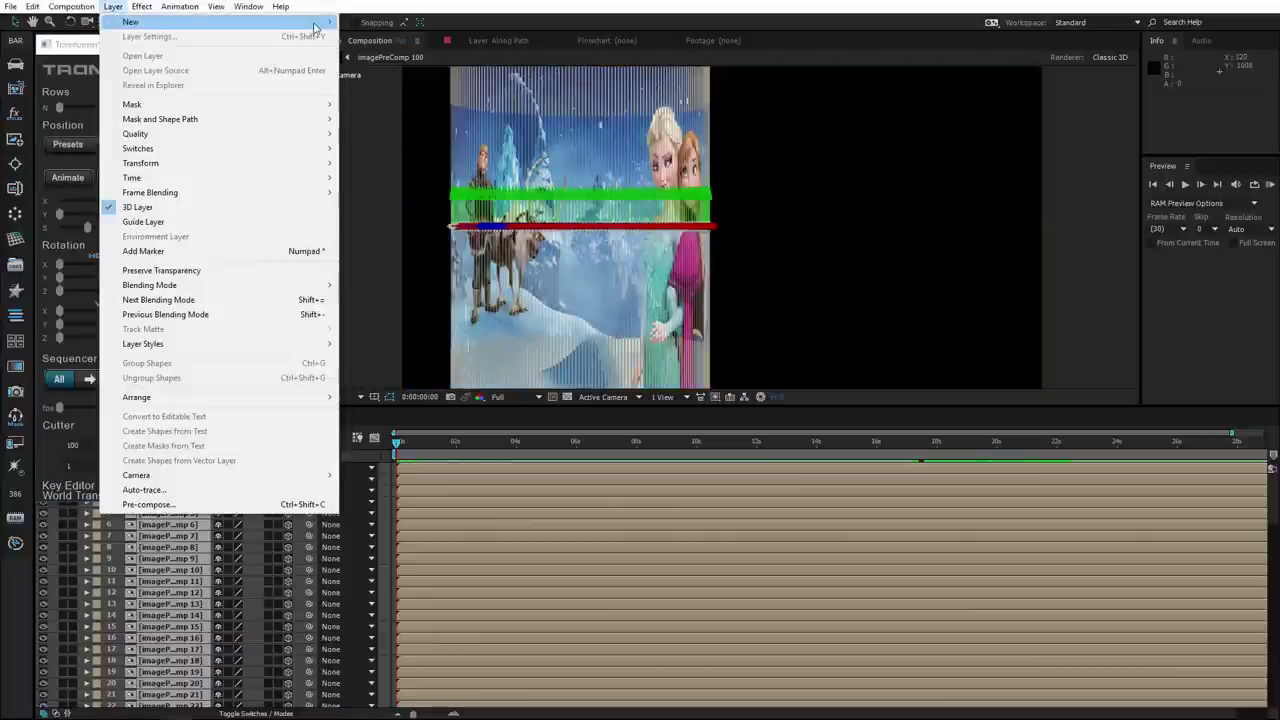
mouse_move(314, 24)
left_click(370, 65)
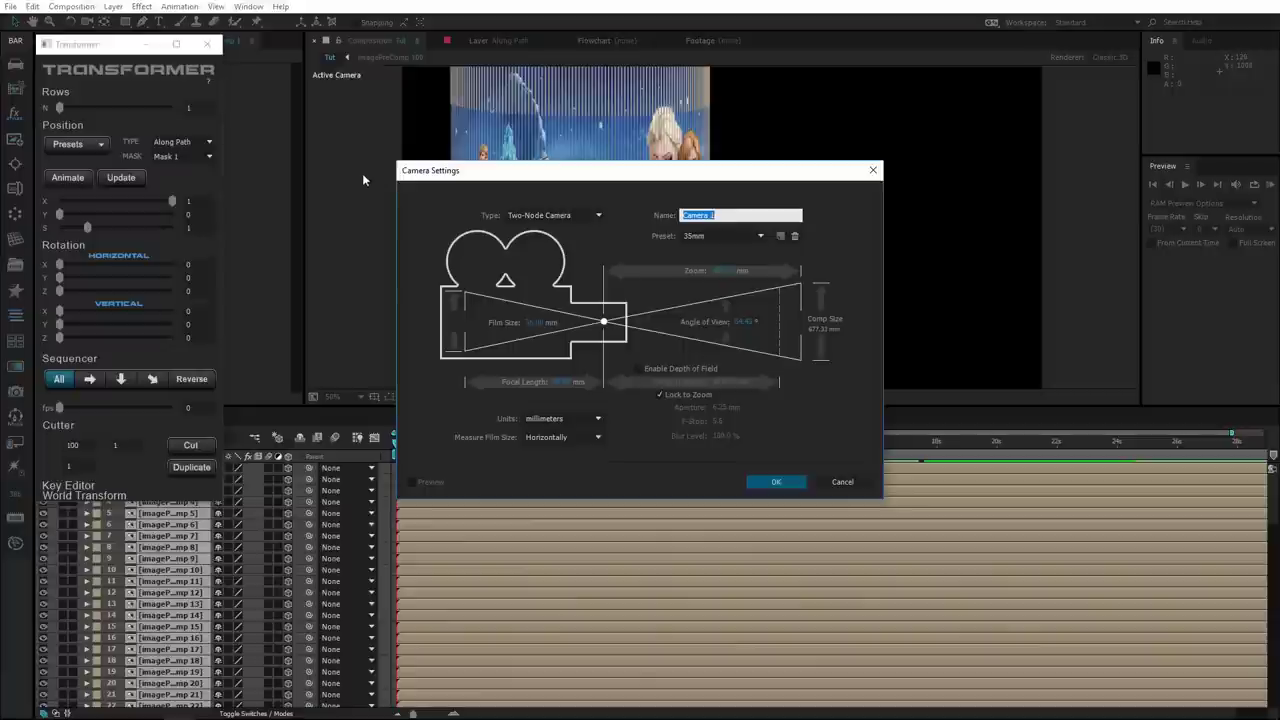
left_click(789, 484)
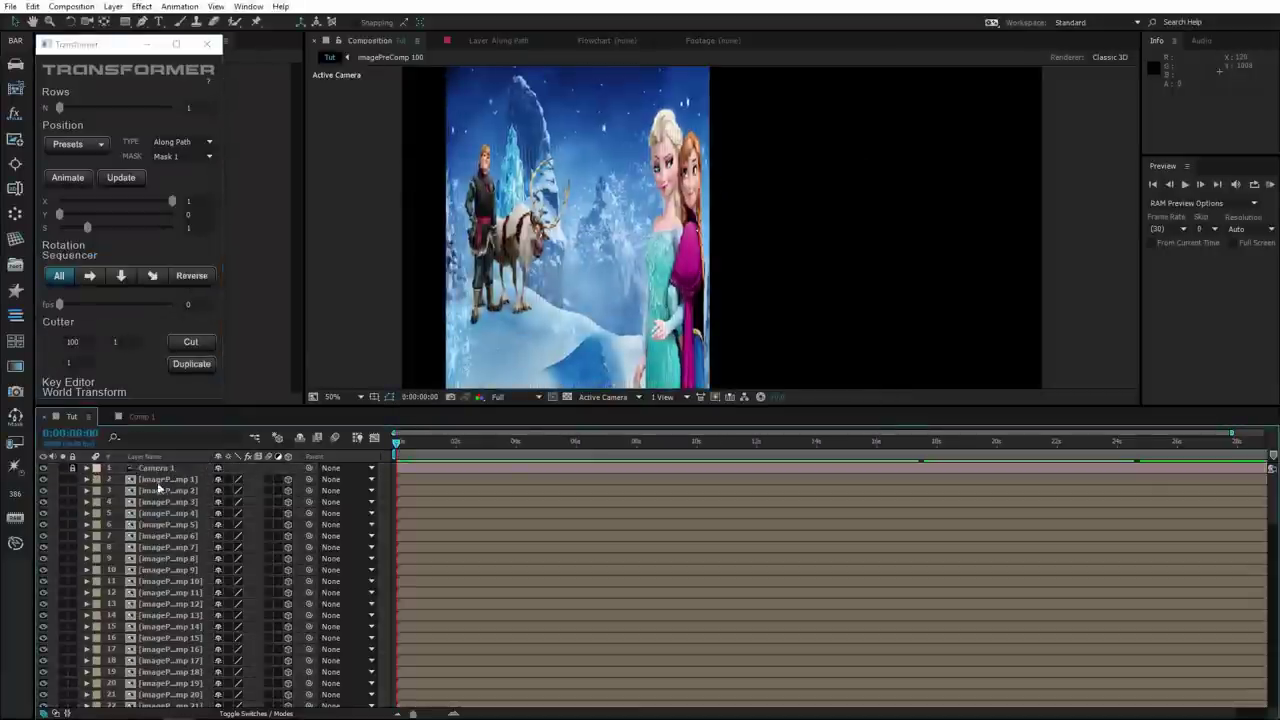
Orbit around the slice layers, then switch the 3D view to Top to see their arc
left_click(172, 489)
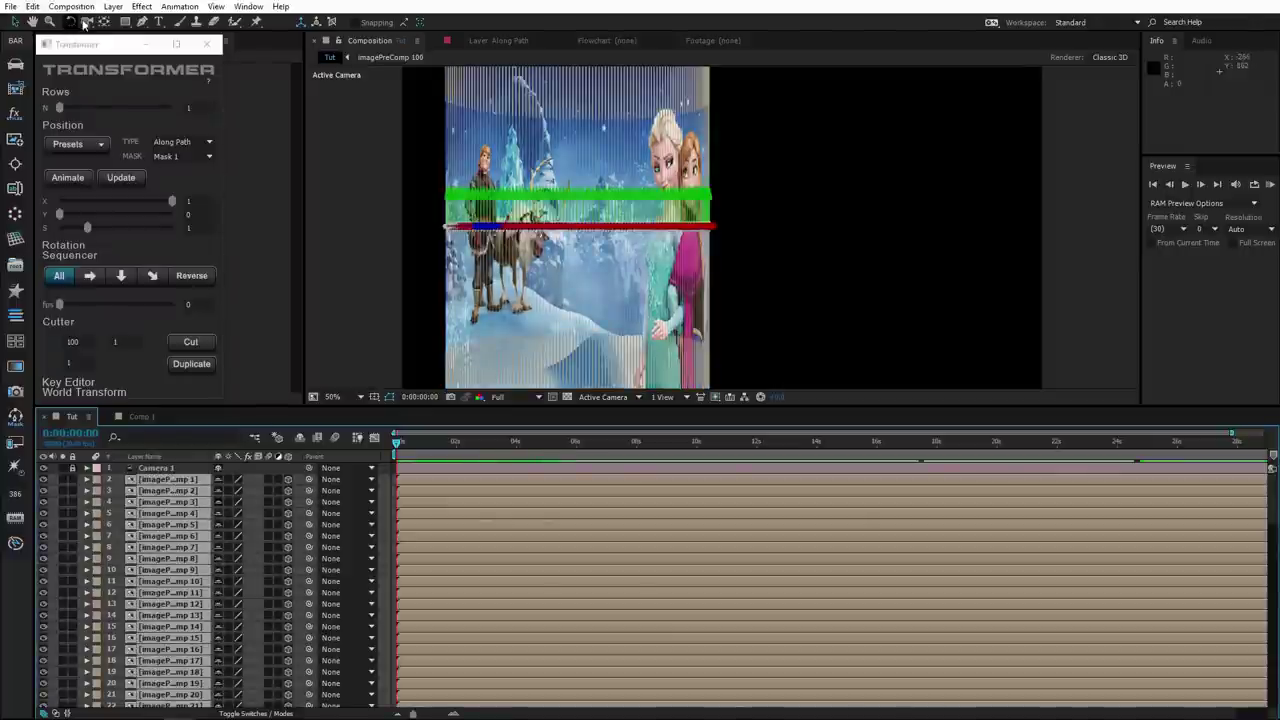
left_click(87, 21)
mouse_move(630, 249)
left_mouse_down()
mouse_move(597, 274)
mouse_move(575, 251)
left_mouse_up()
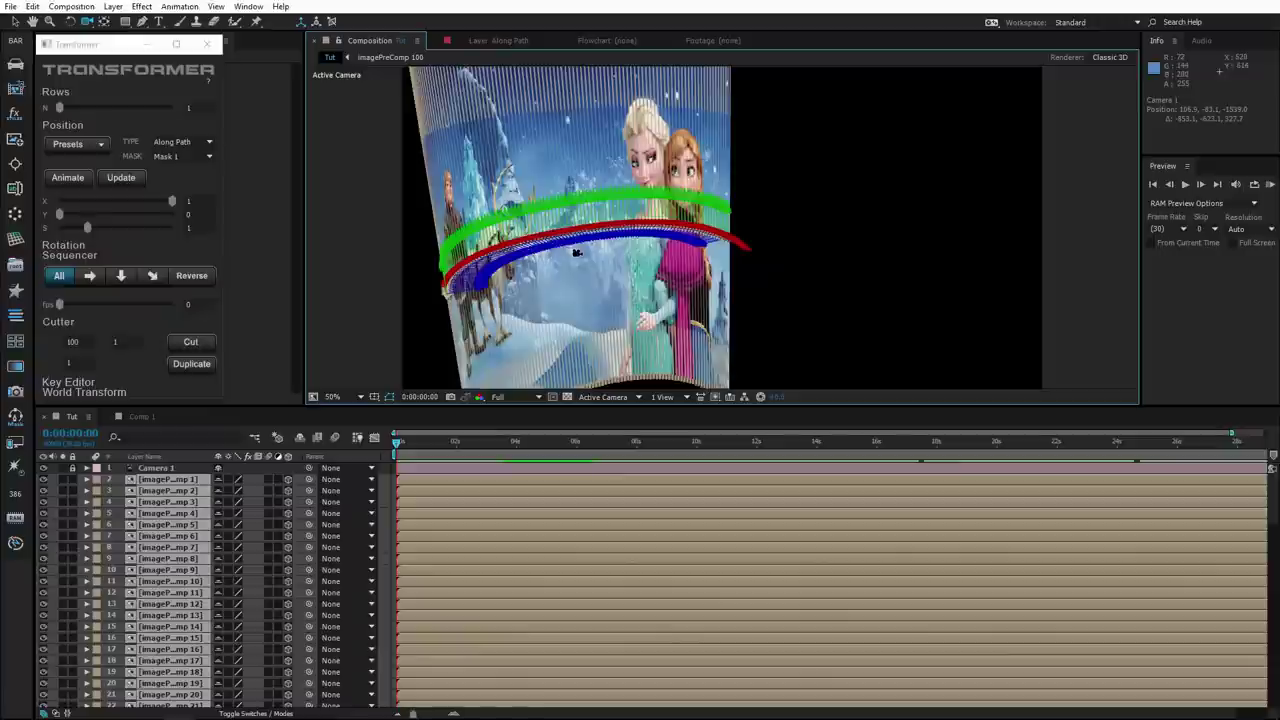
left_click(608, 398)
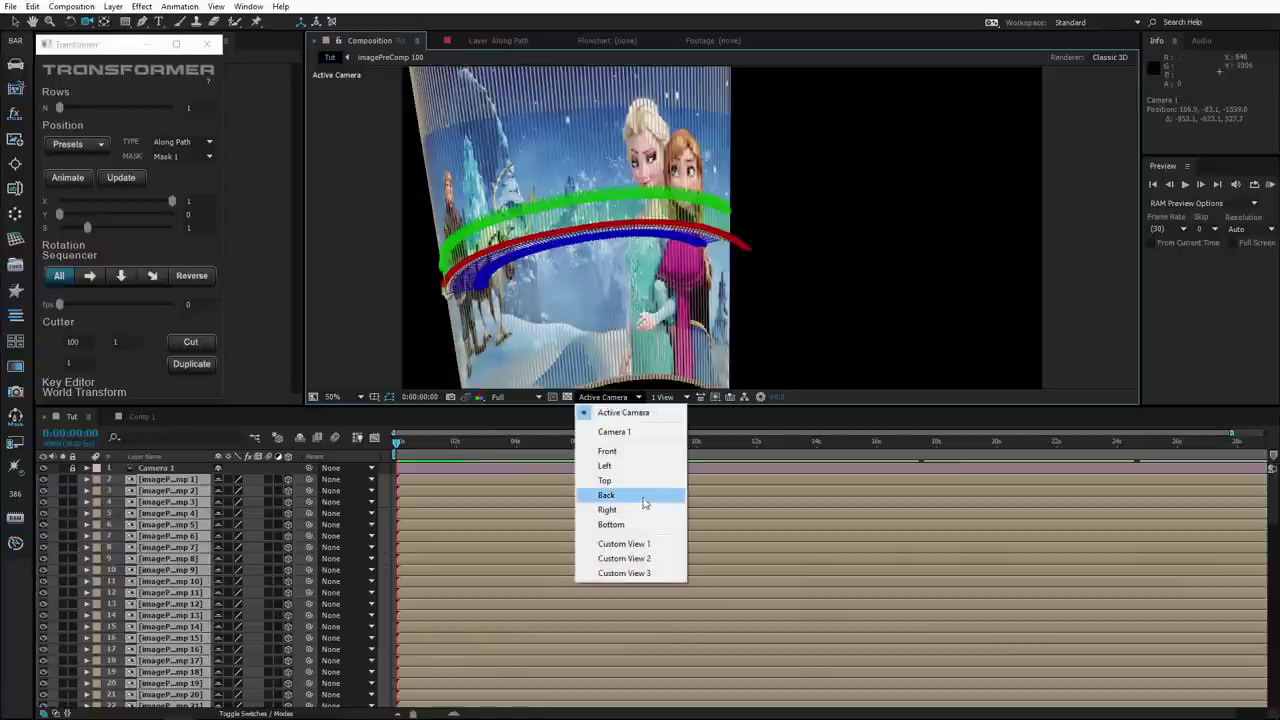
left_click(614, 481)
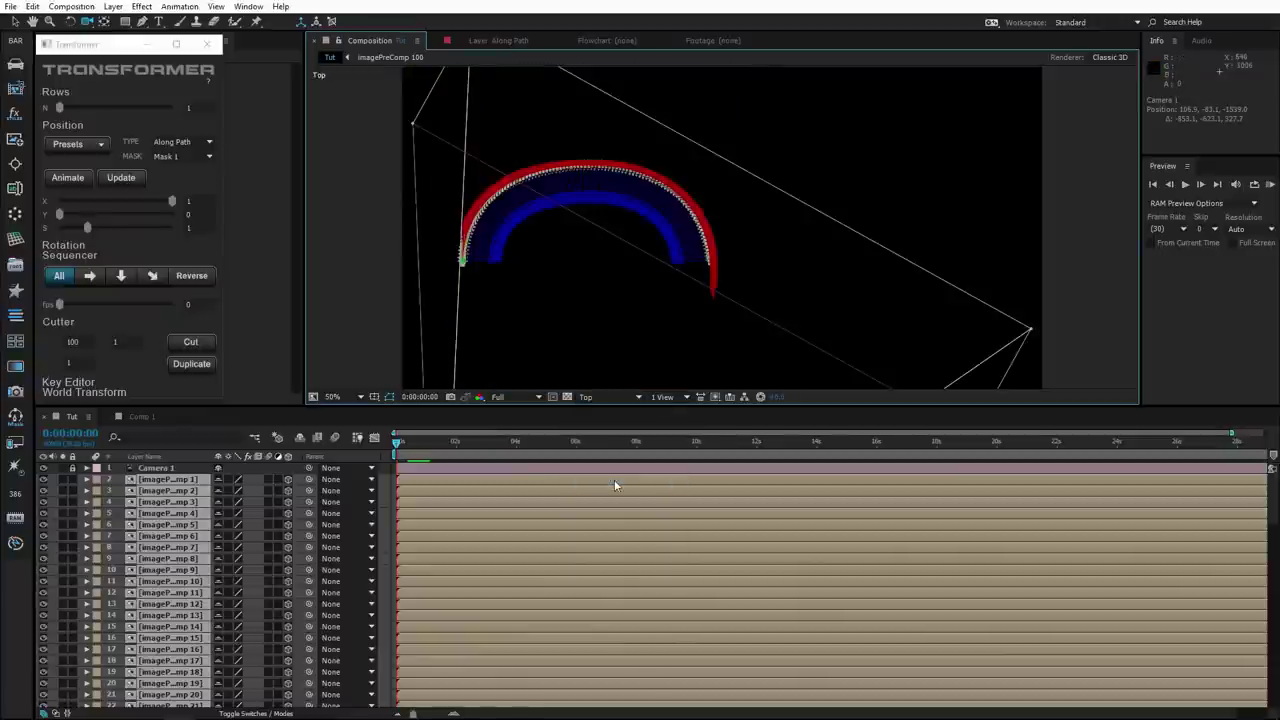
left_click(299, 437)
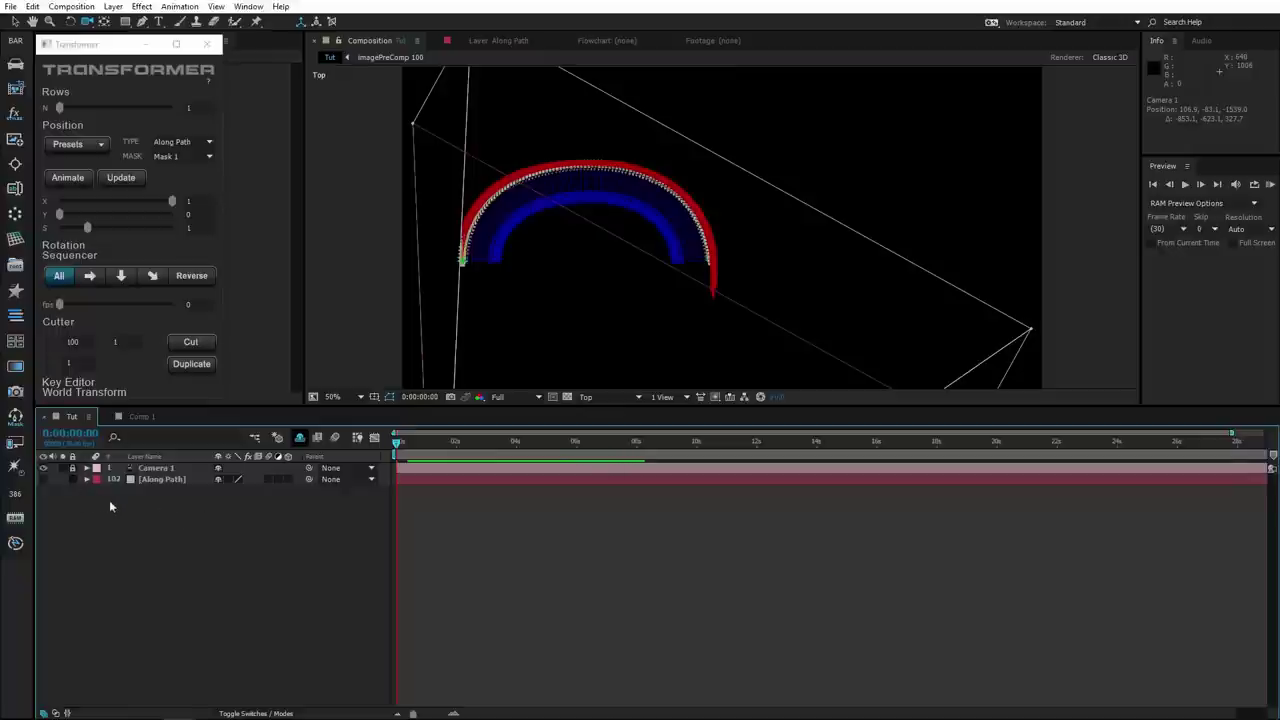
Colour Mask 1 on the Along Path layer red (FD0000), then show the hidden slice layers again
left_click(148, 482)
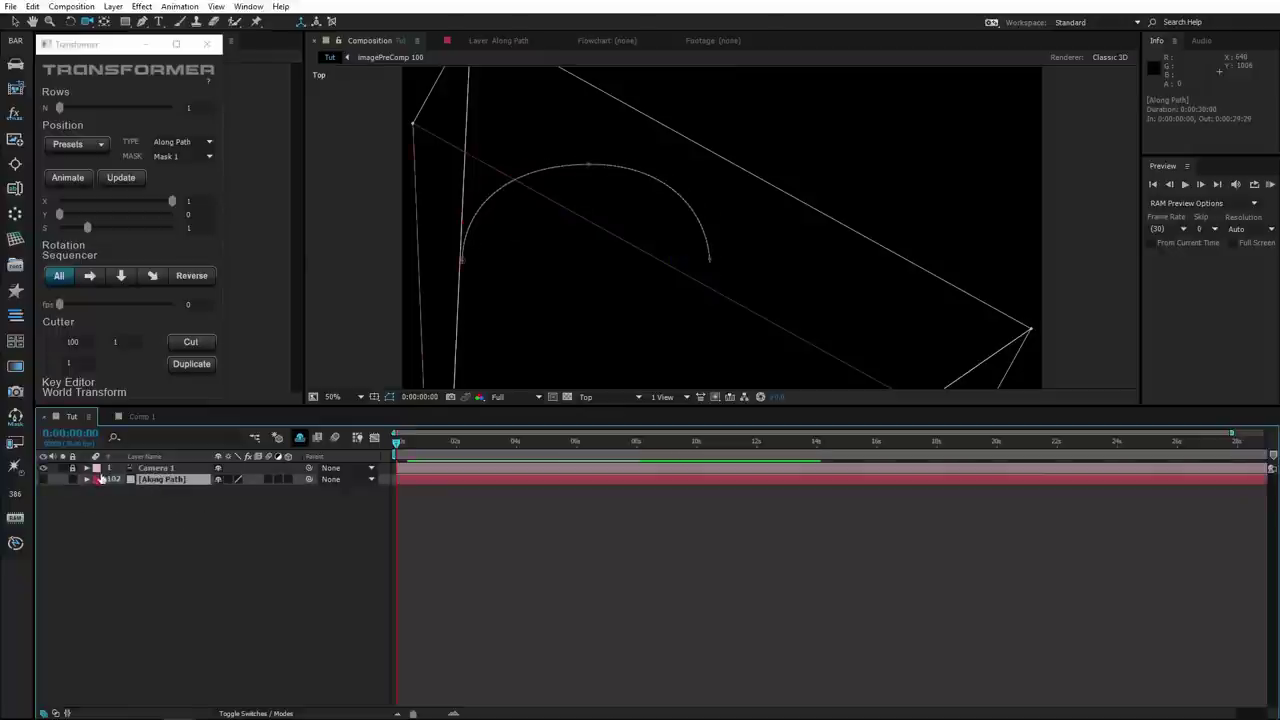
left_click(87, 480)
left_click(121, 501)
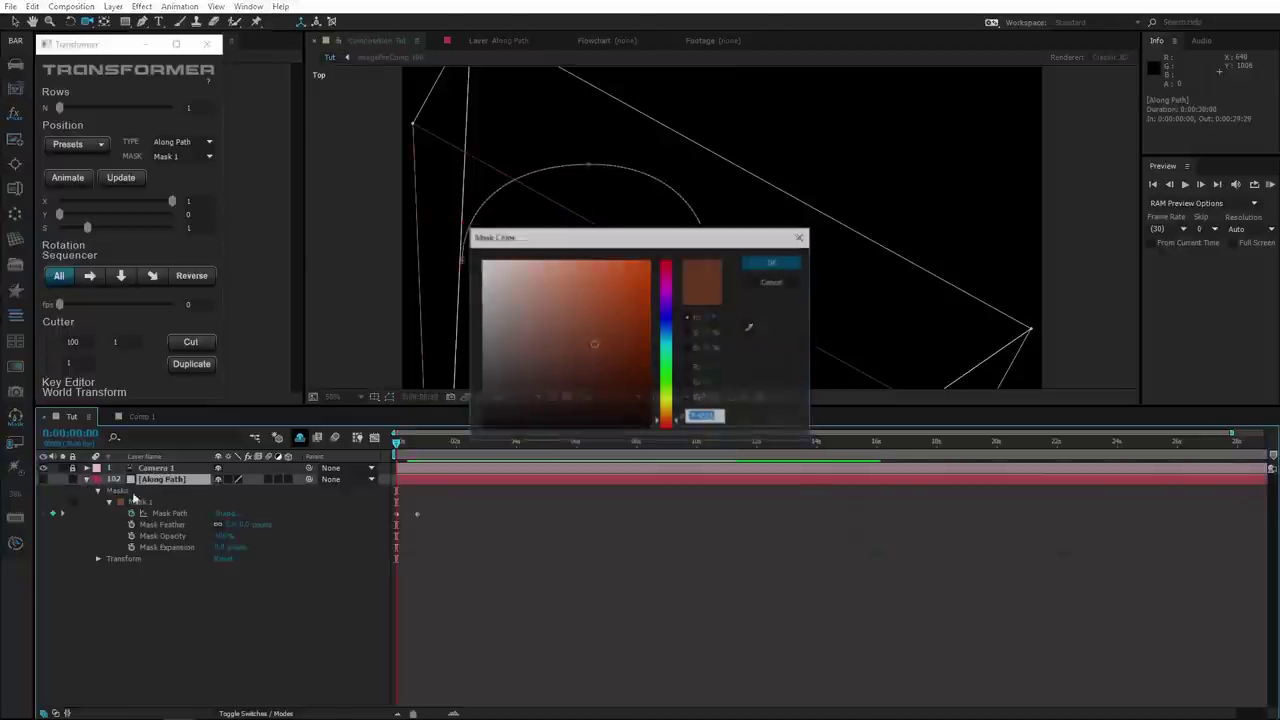
left_click_drag(667, 284, 667, 263)
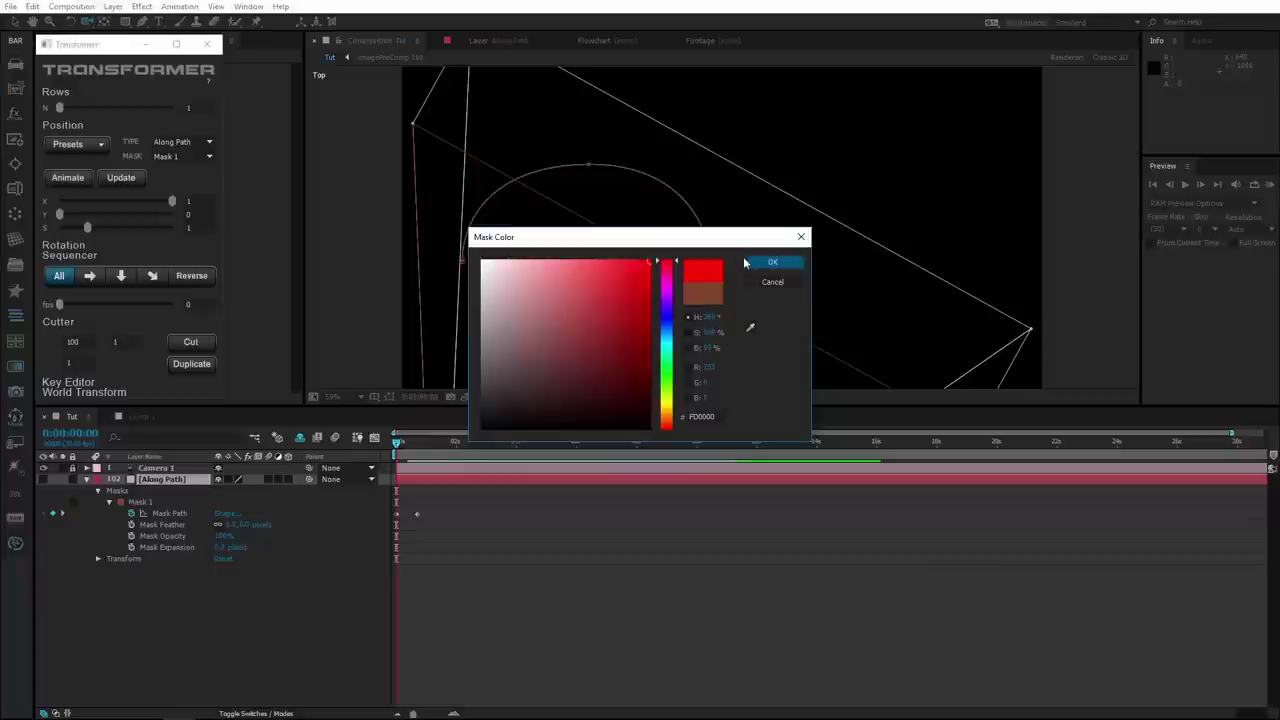
left_click(772, 262)
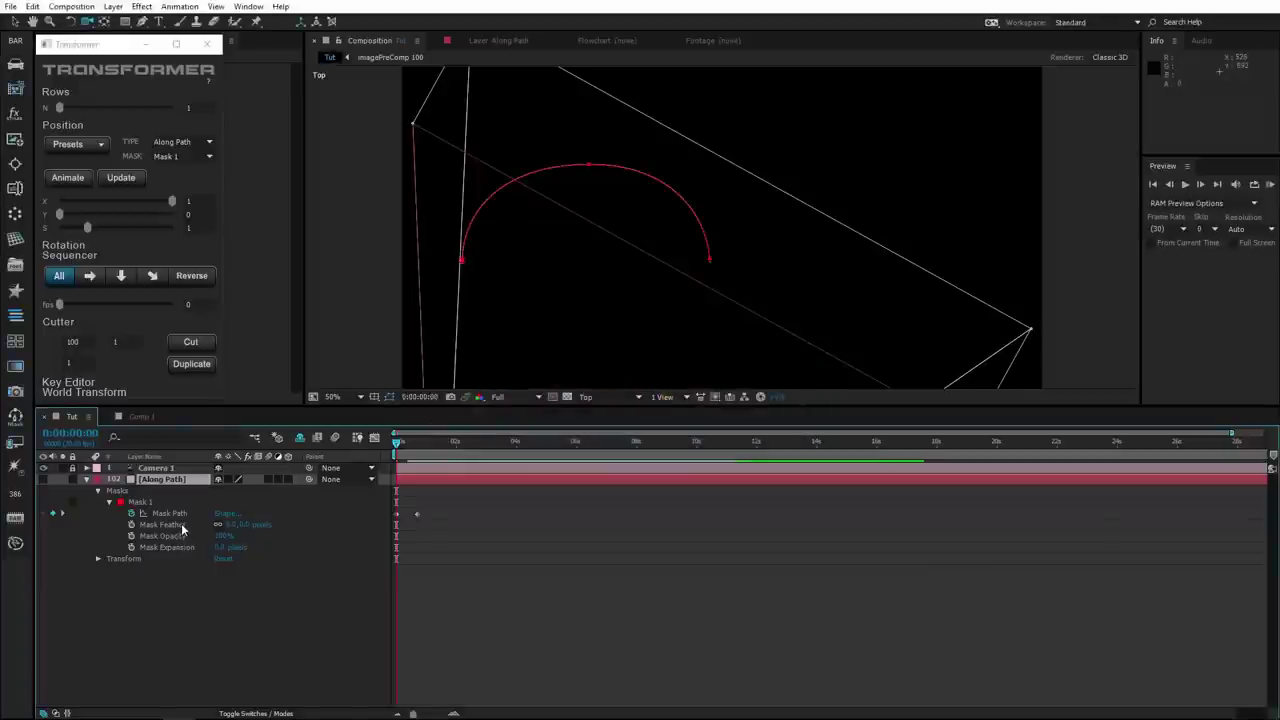
left_click(146, 505)
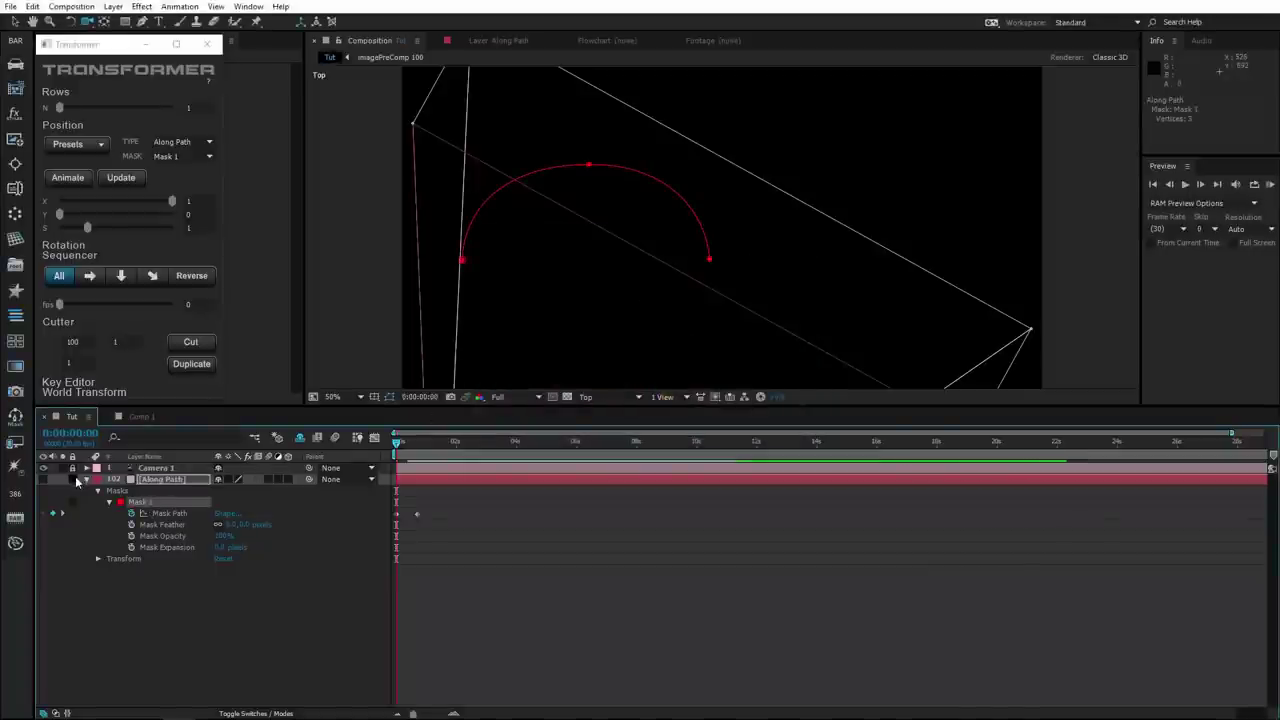
left_click(299, 438)
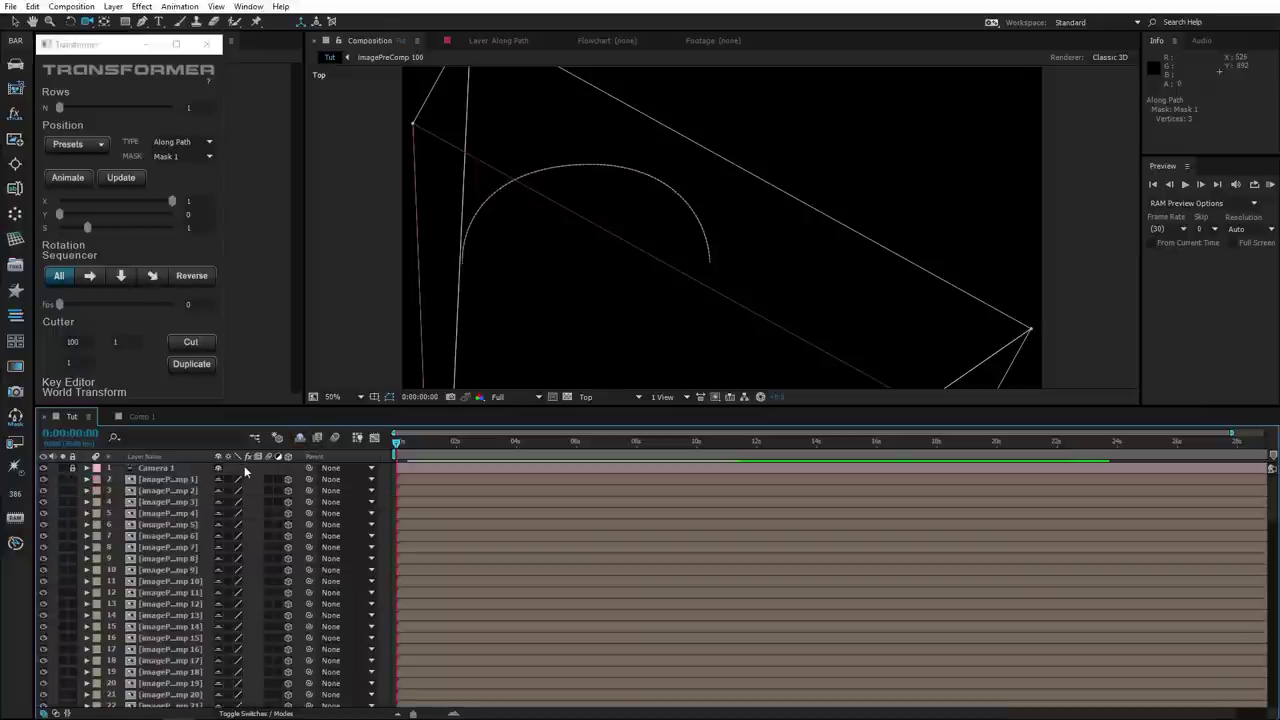
Select all layers and view them through the Active Camera from the front
key("ctrl+a")
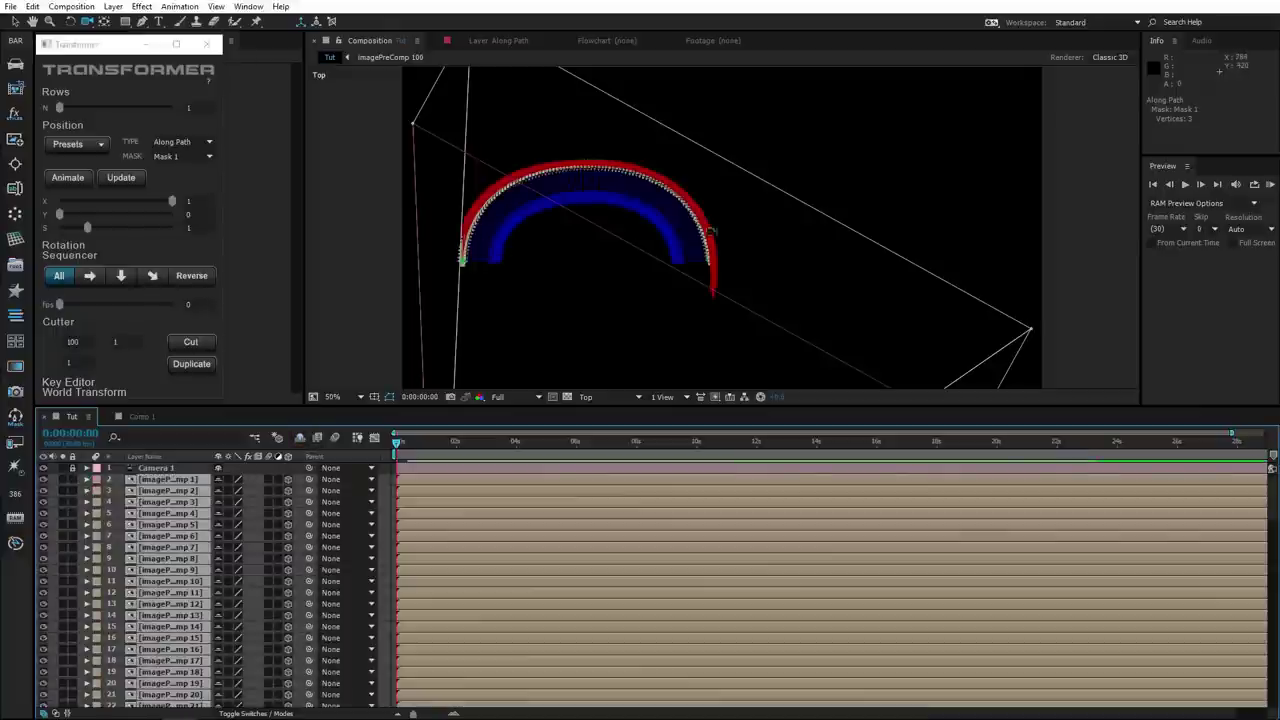
left_click(599, 398)
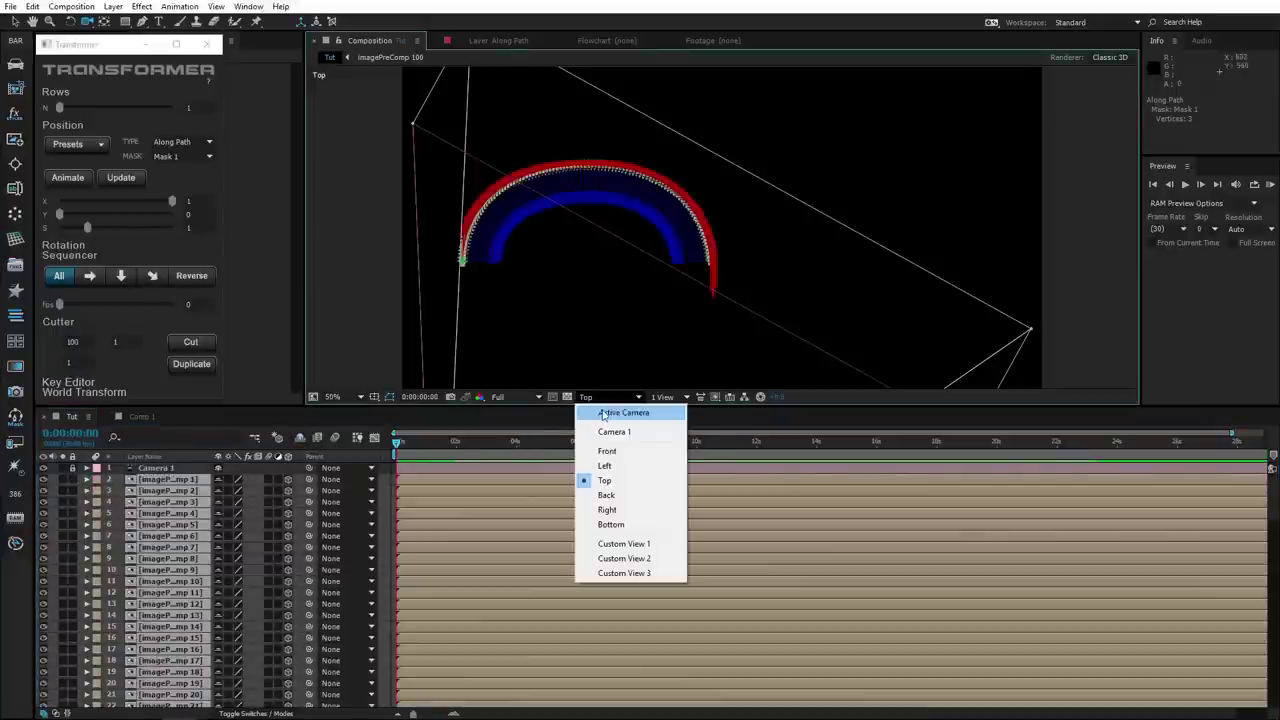
left_click(604, 410)
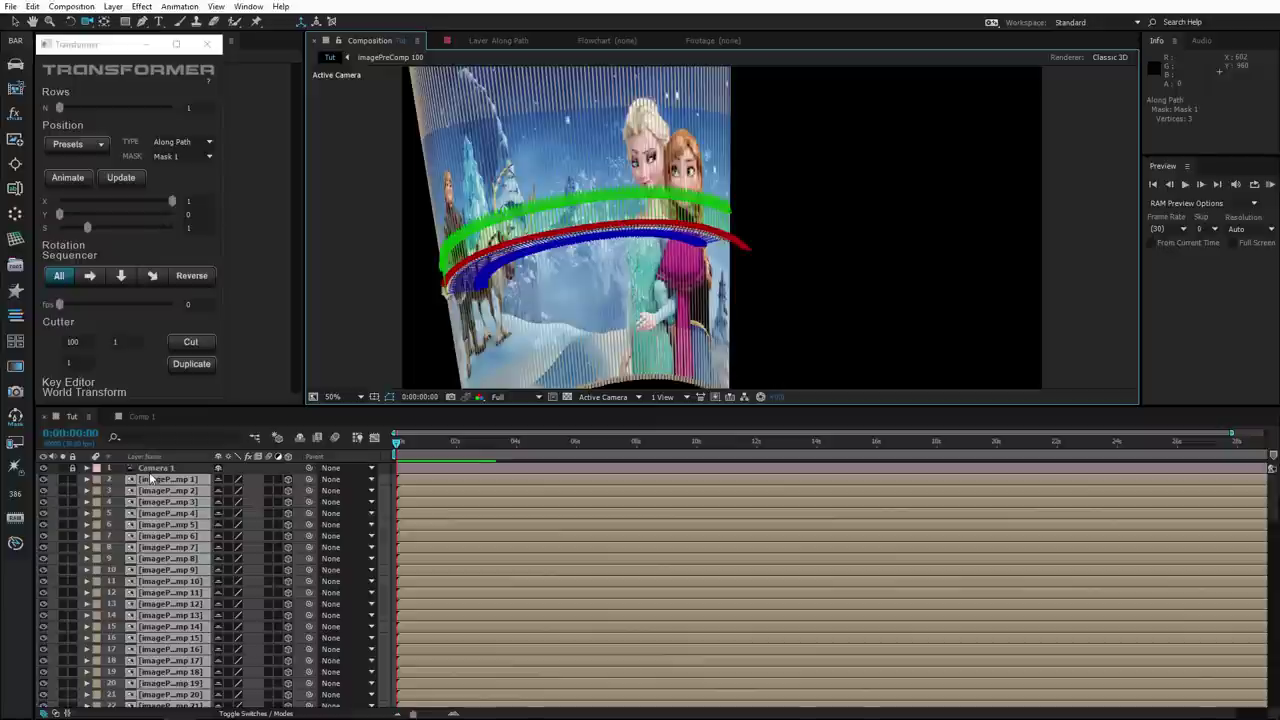
mouse_move(688, 290)
left_mouse_down()
mouse_move(678, 250)
mouse_move(792, 262)
mouse_move(386, 219)
left_mouse_up()
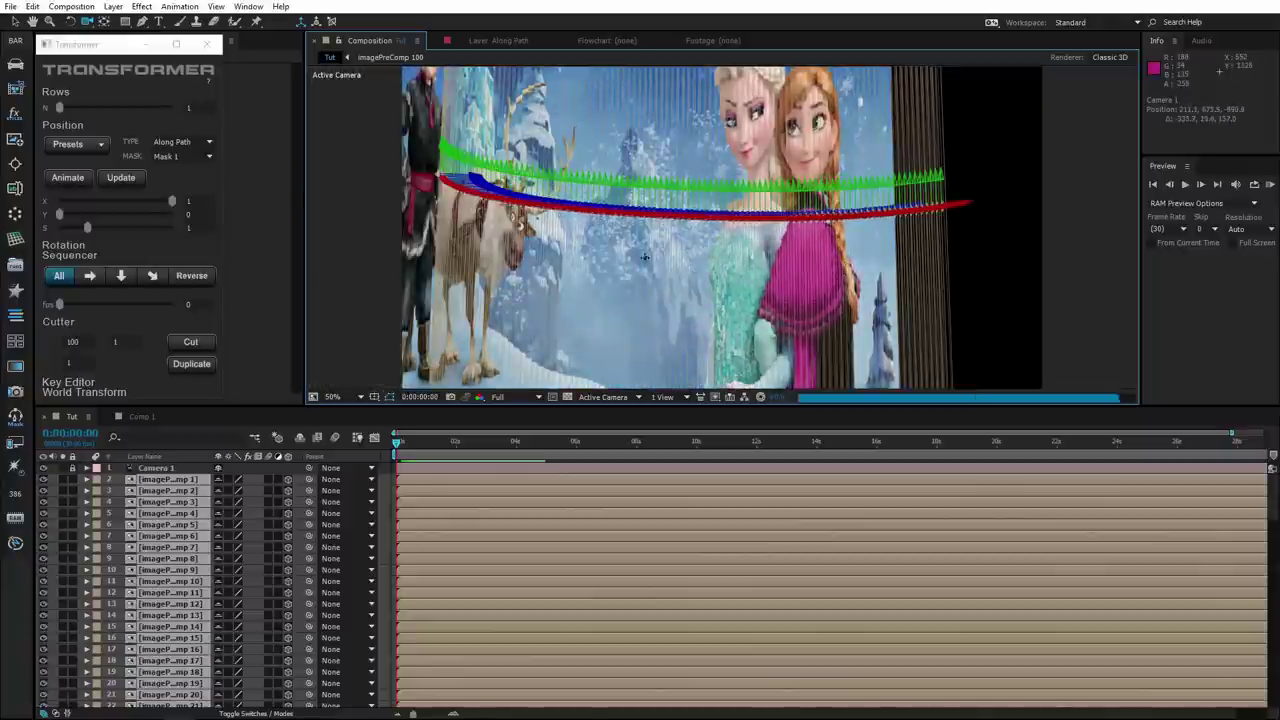
Set Transformer's S value to 1.7, then deselect the layers and zoom out
left_click_drag(87, 228, 116, 229)
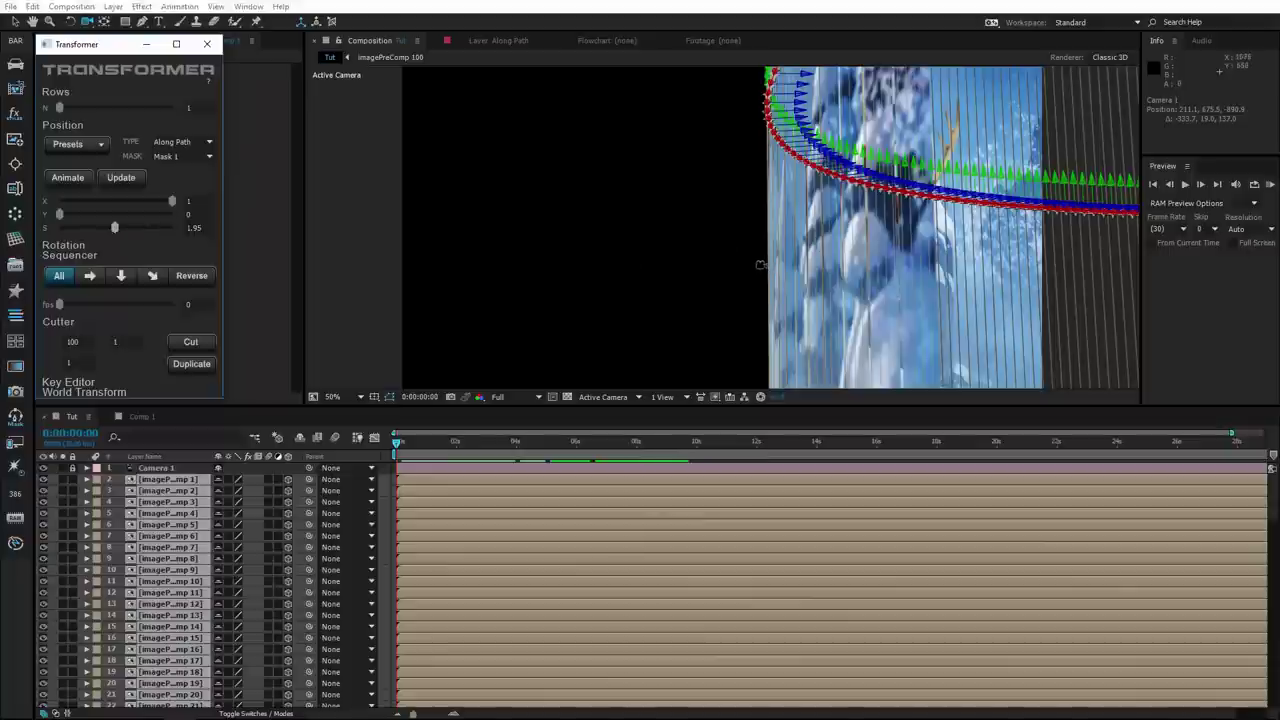
mouse_move(886, 280)
left_mouse_down()
mouse_move(782, 300)
mouse_move(723, 289)
left_mouse_up()
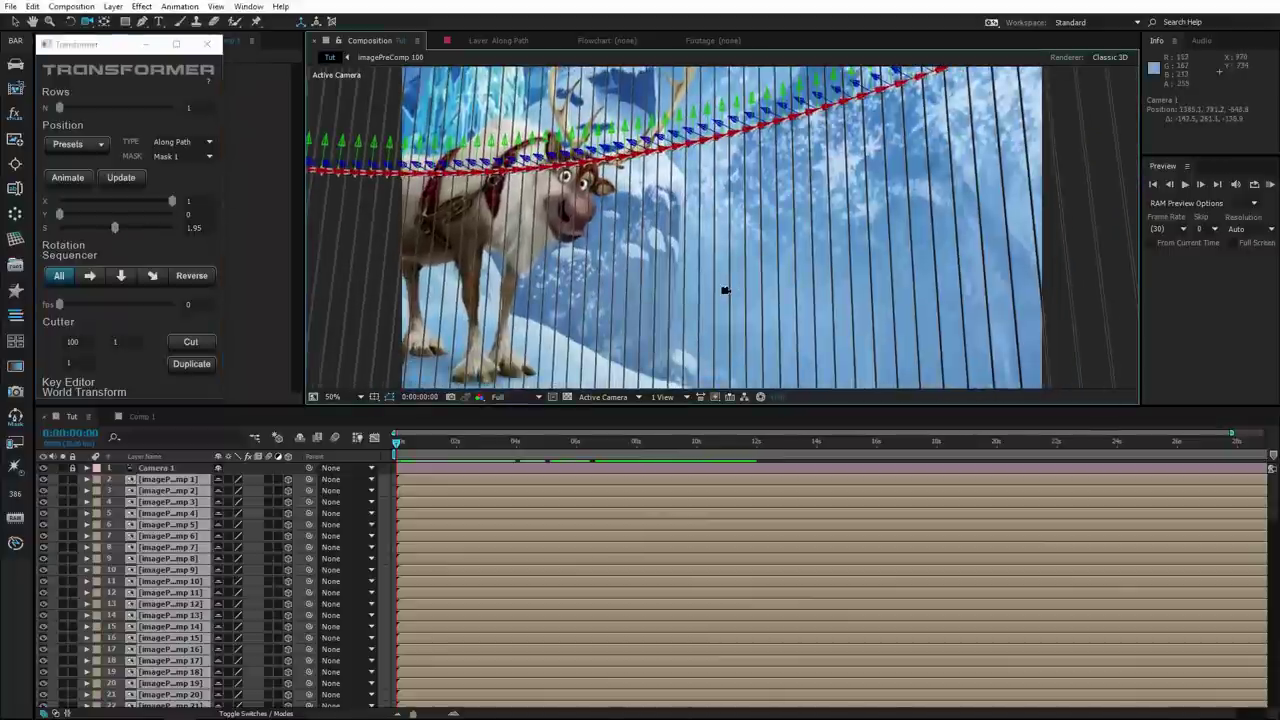
left_click(196, 228)
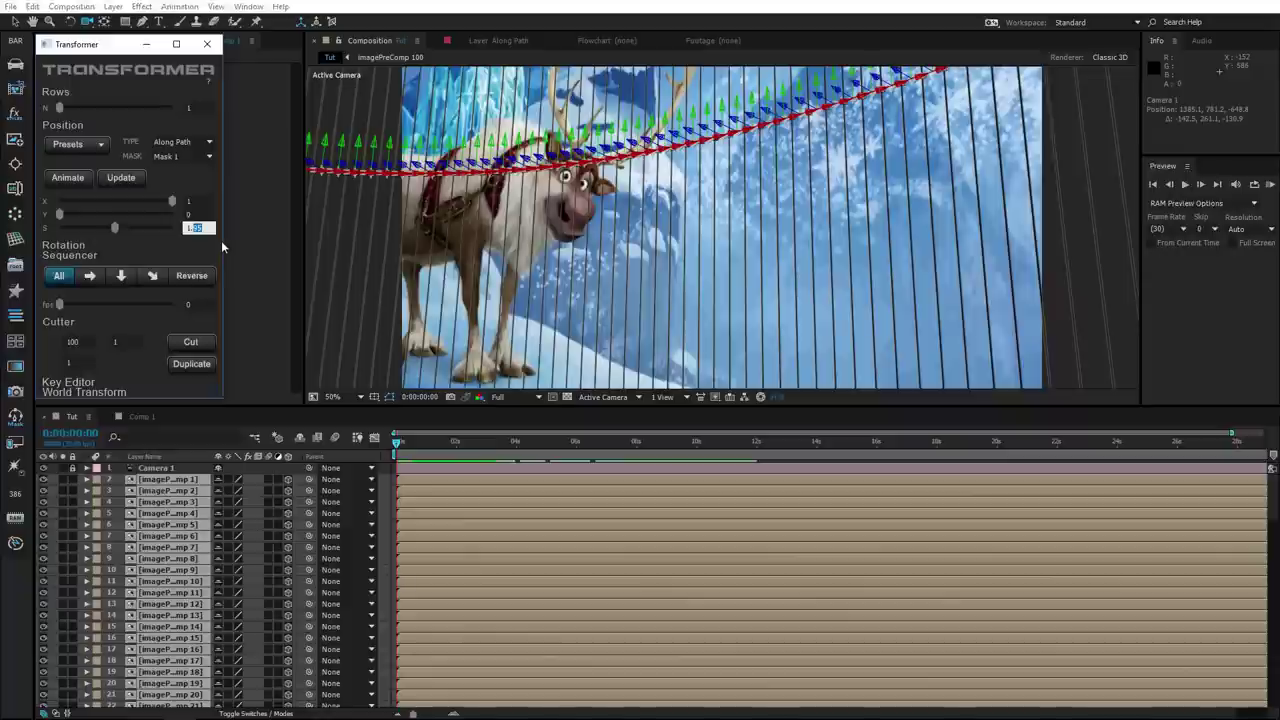
type("1.7")
key("Return")
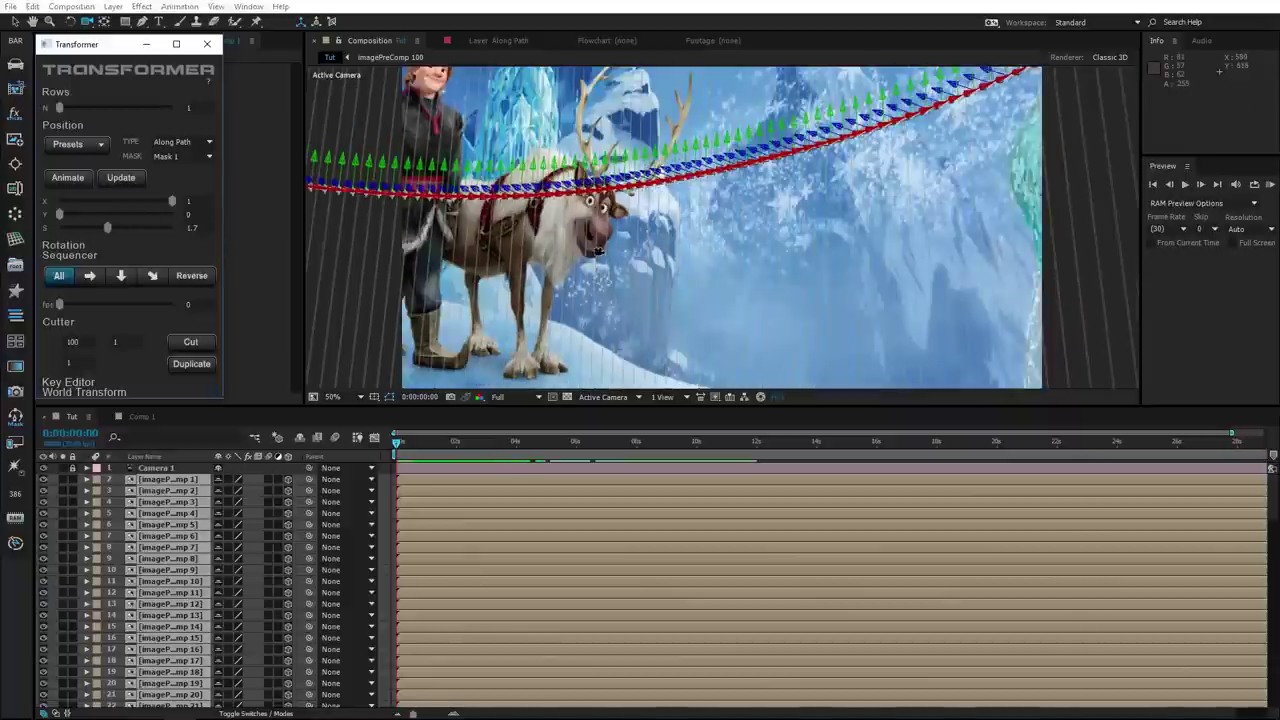
scroll(652, 257, "up", 2)
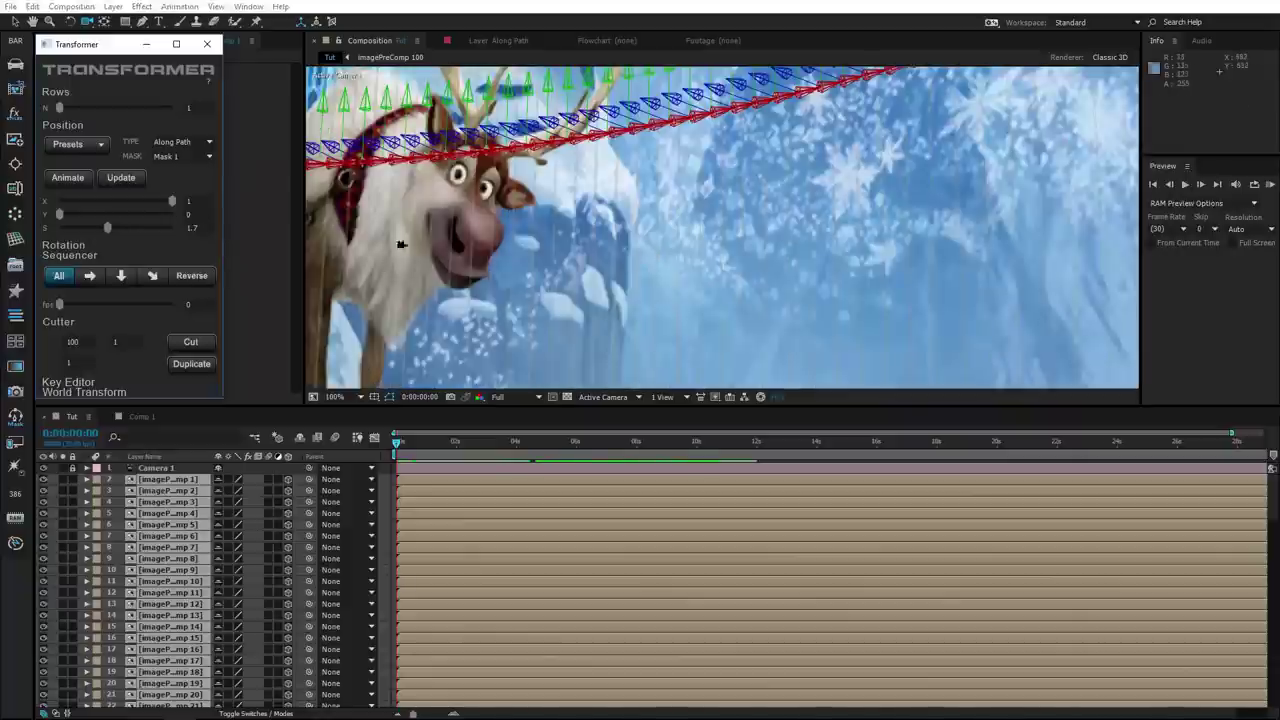
left_click(15, 21)
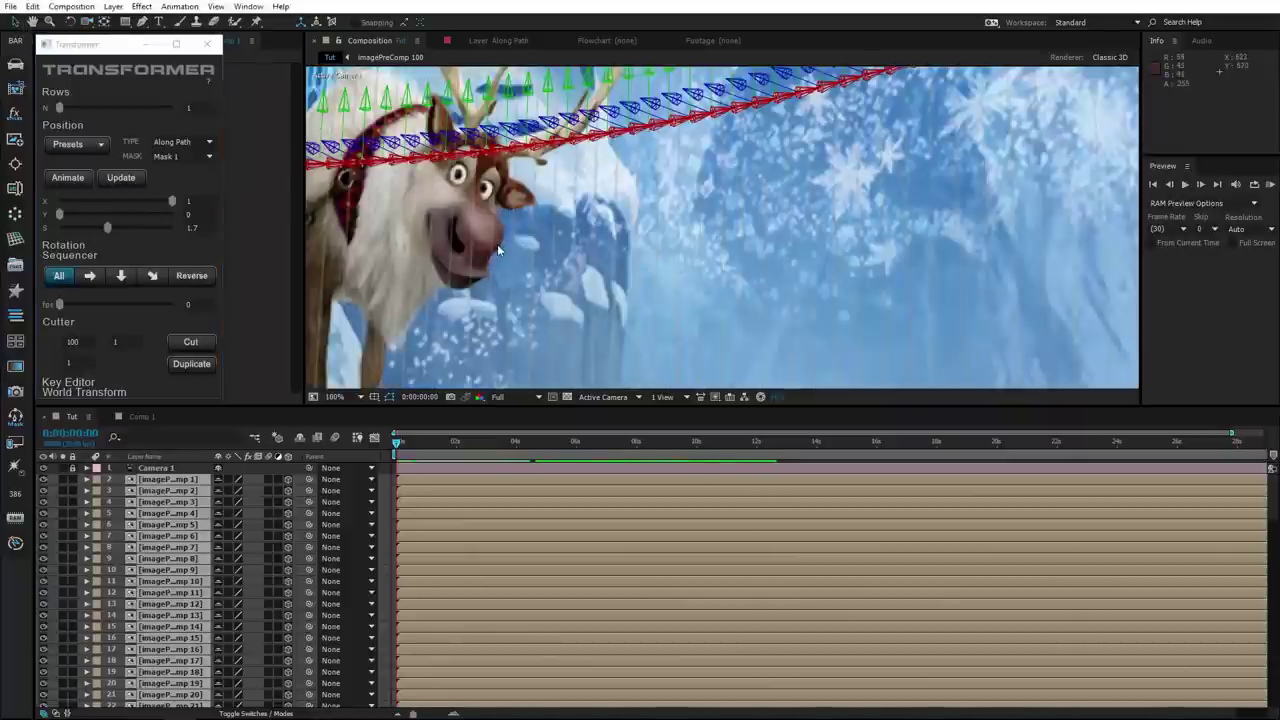
left_click(700, 240)
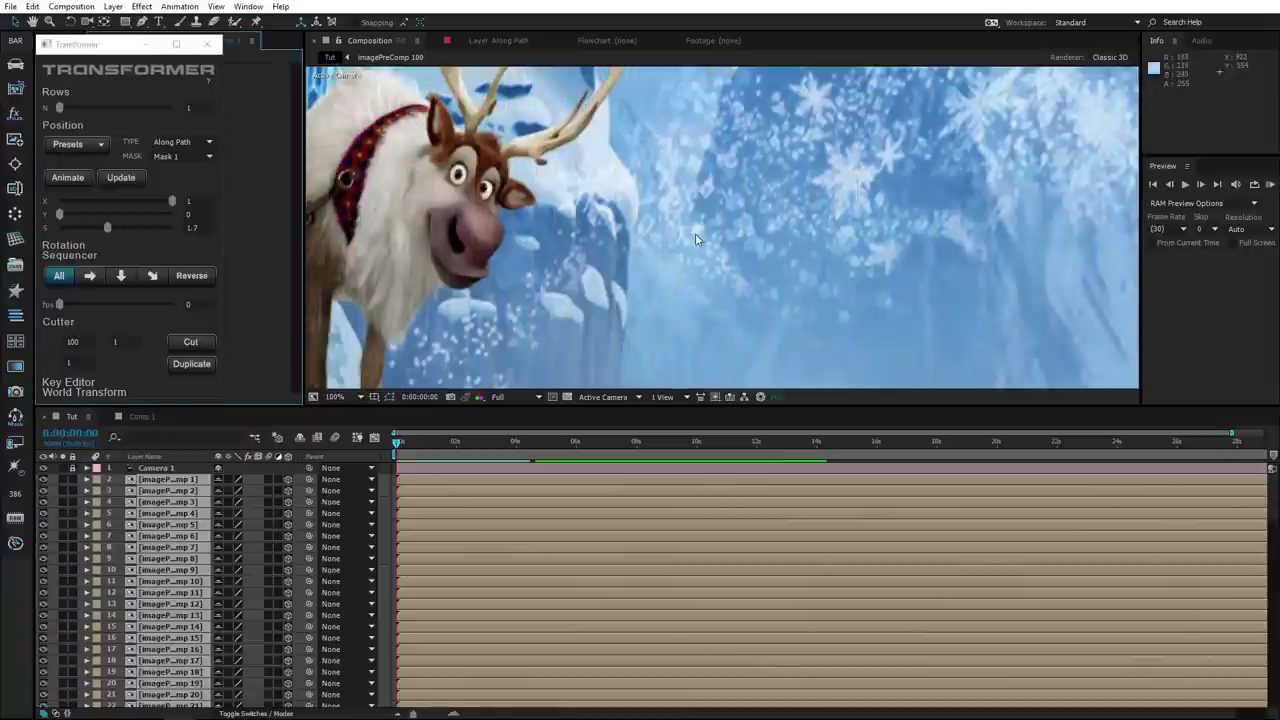
scroll(695, 233, "down", 2)
scroll(695, 234, "down", 2)
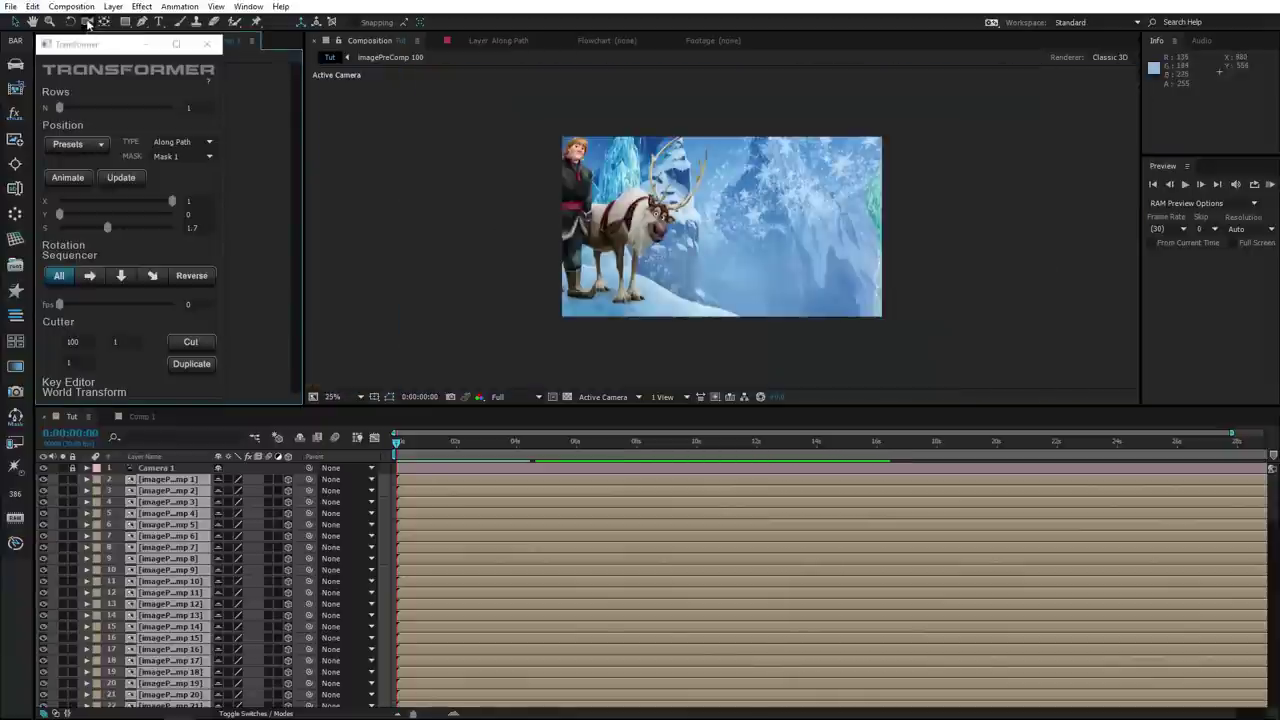
Update the Transformer layout at 0:00:00:15 and 0:00:02:13, then return to 0:00:00:00
left_click(88, 22)
mouse_move(723, 246)
left_mouse_down()
mouse_move(709, 267)
mouse_move(680, 270)
mouse_move(704, 279)
left_mouse_up()
left_click(411, 444)
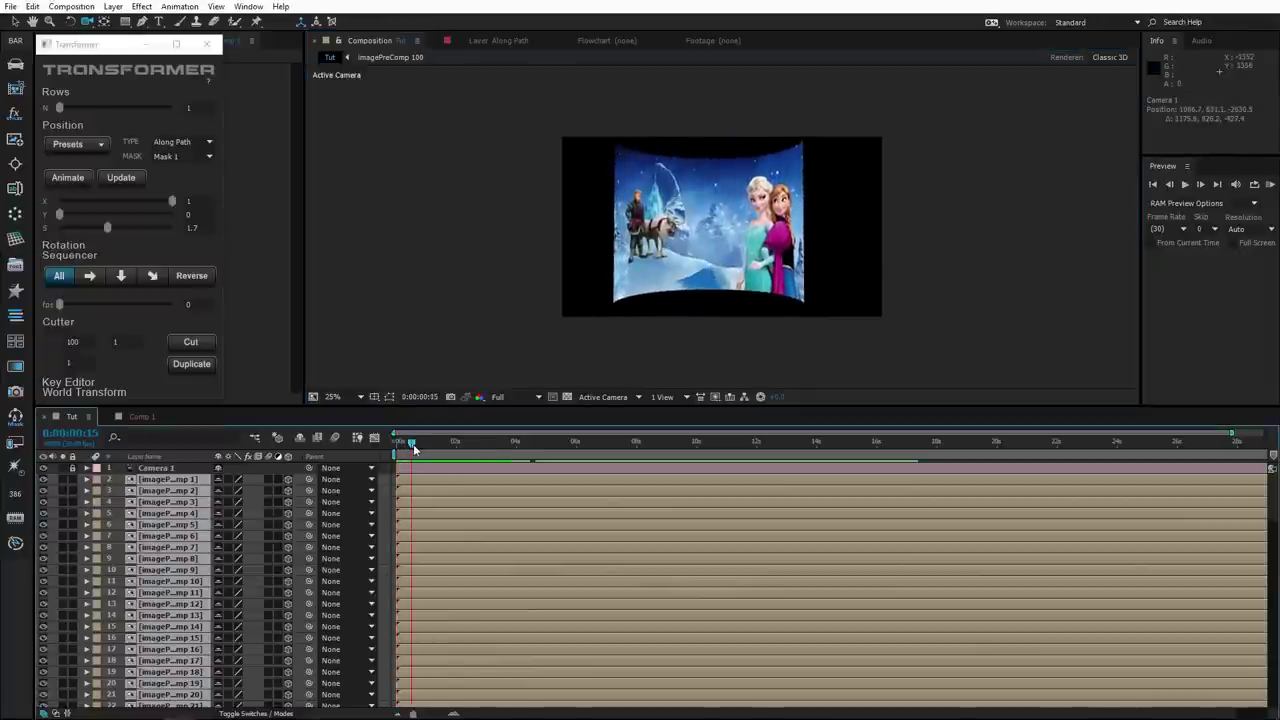
left_click(120, 177)
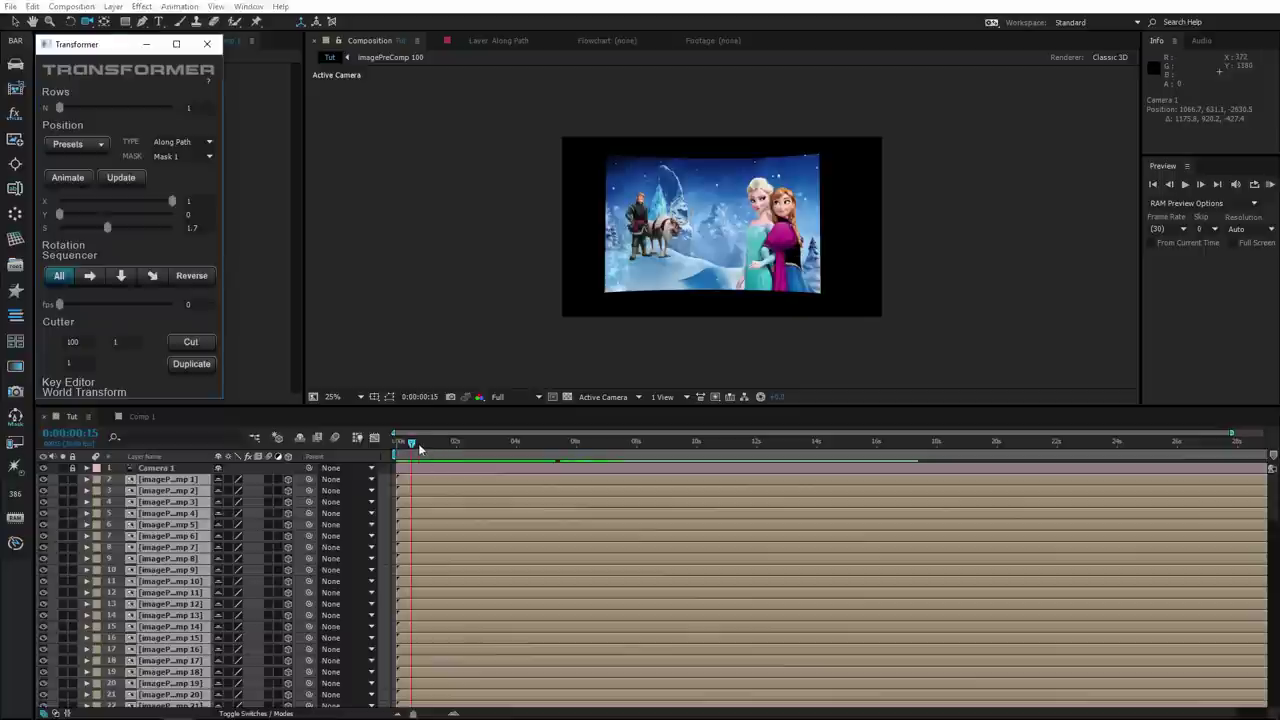
left_click(469, 442)
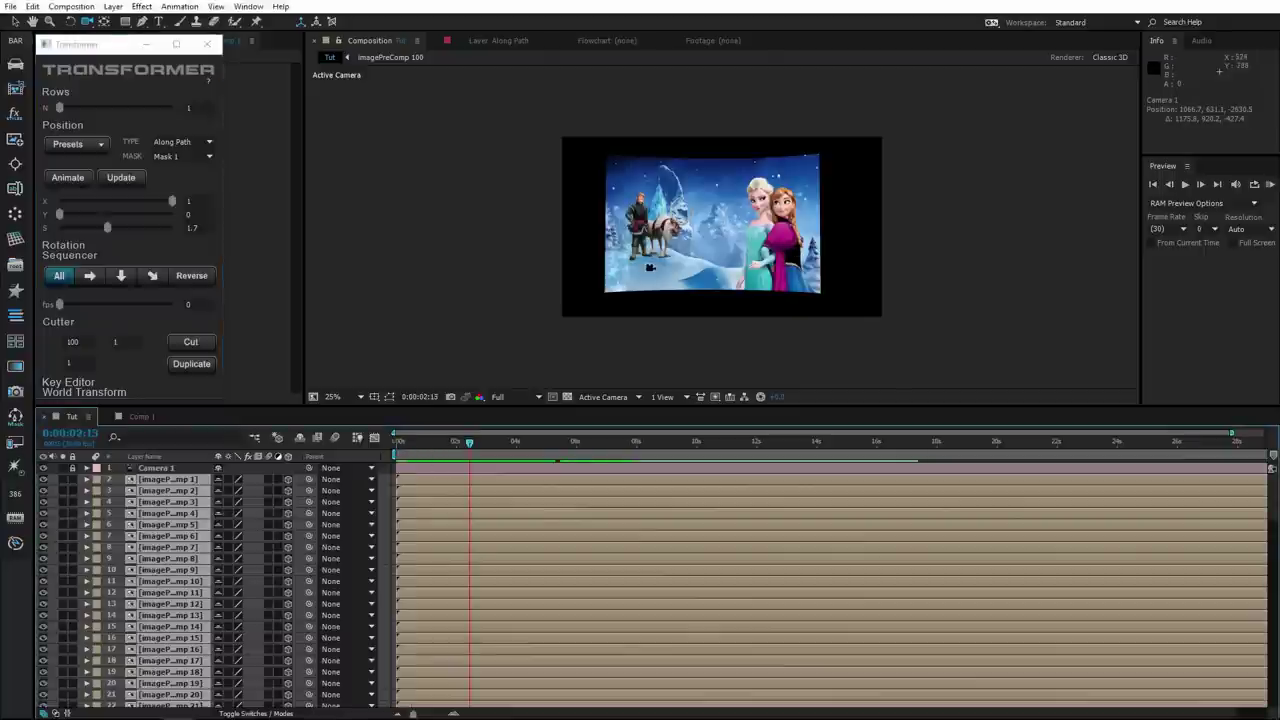
left_click(131, 185)
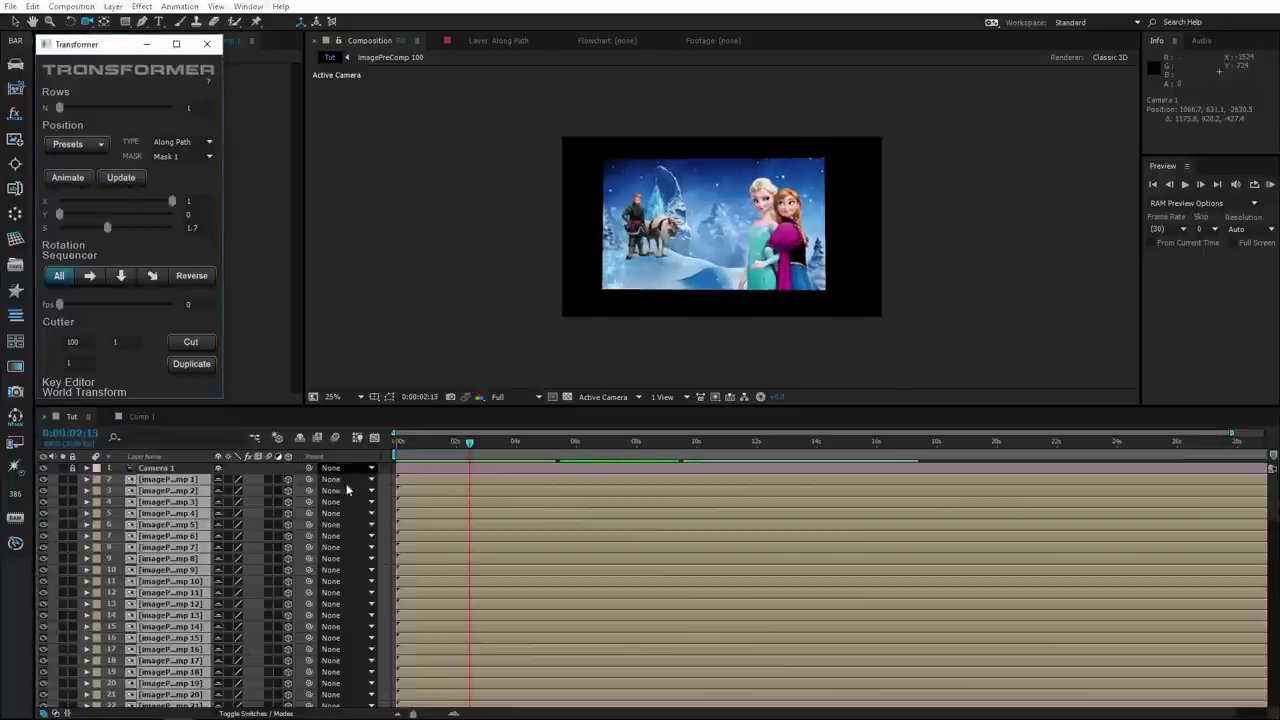
left_click(398, 452)
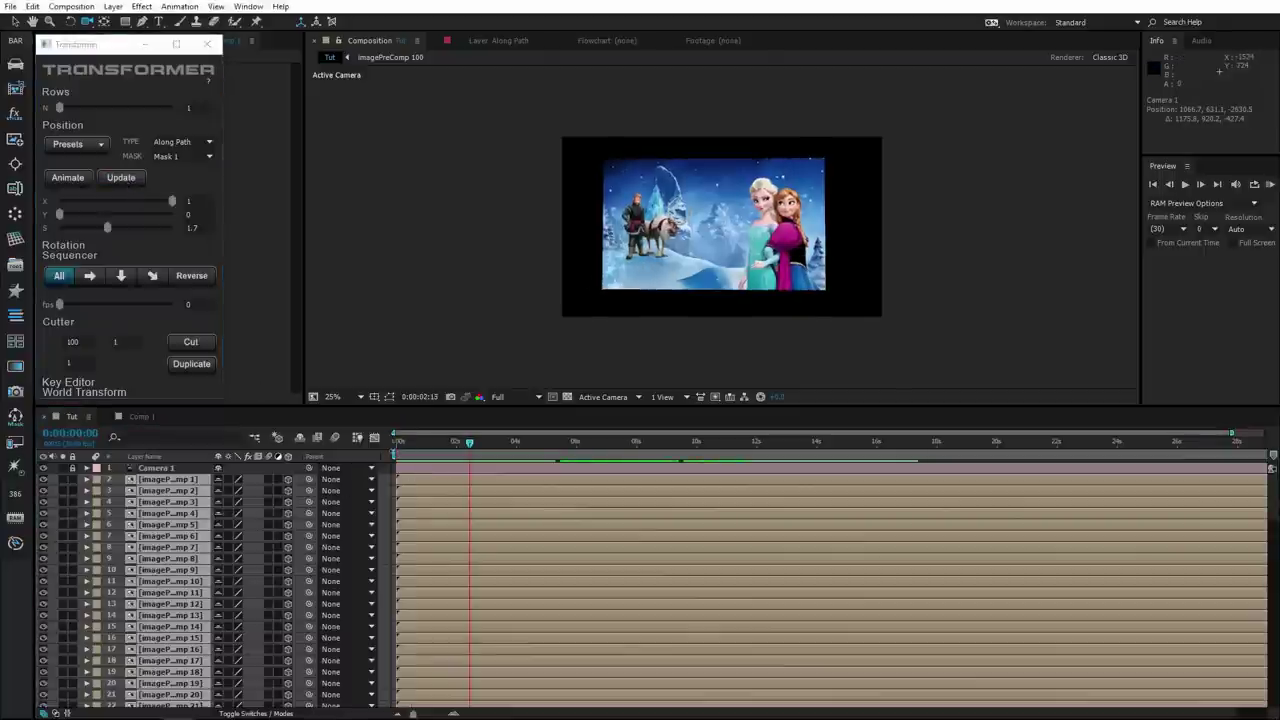
Animate the slices, show their keyframes, end the work area near one second and RAM preview it
left_click(68, 177)
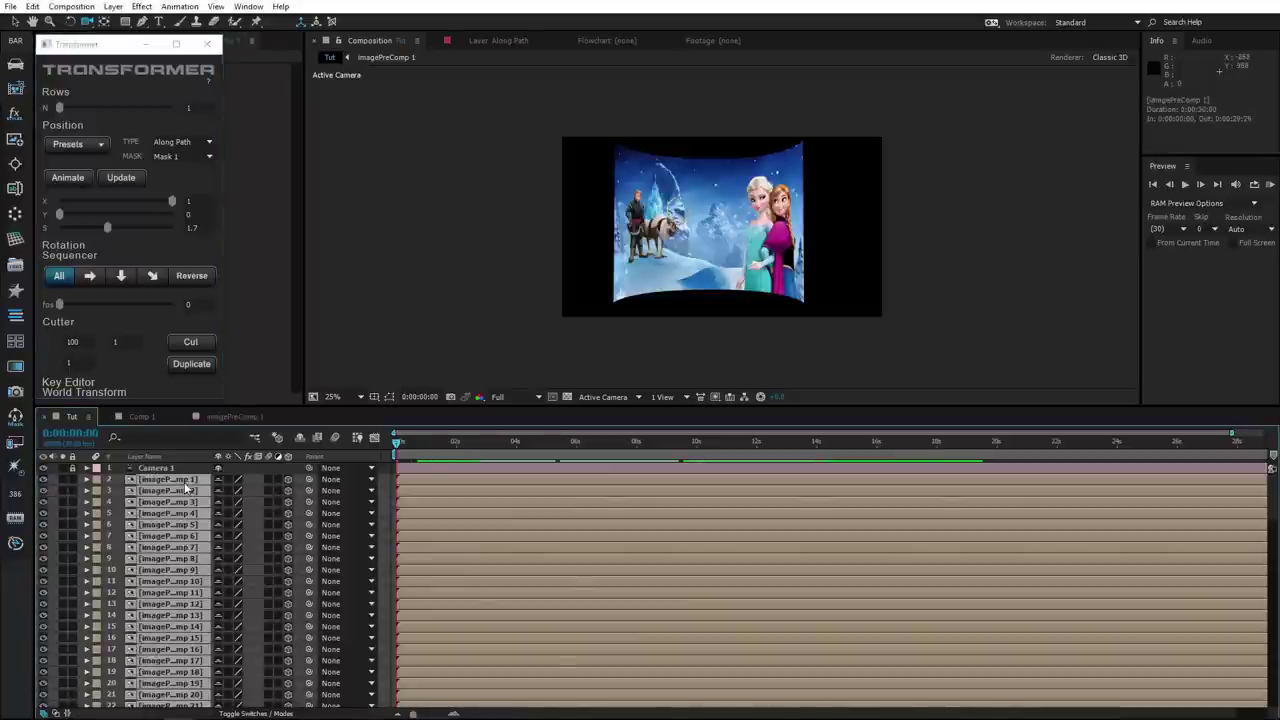
key("u")
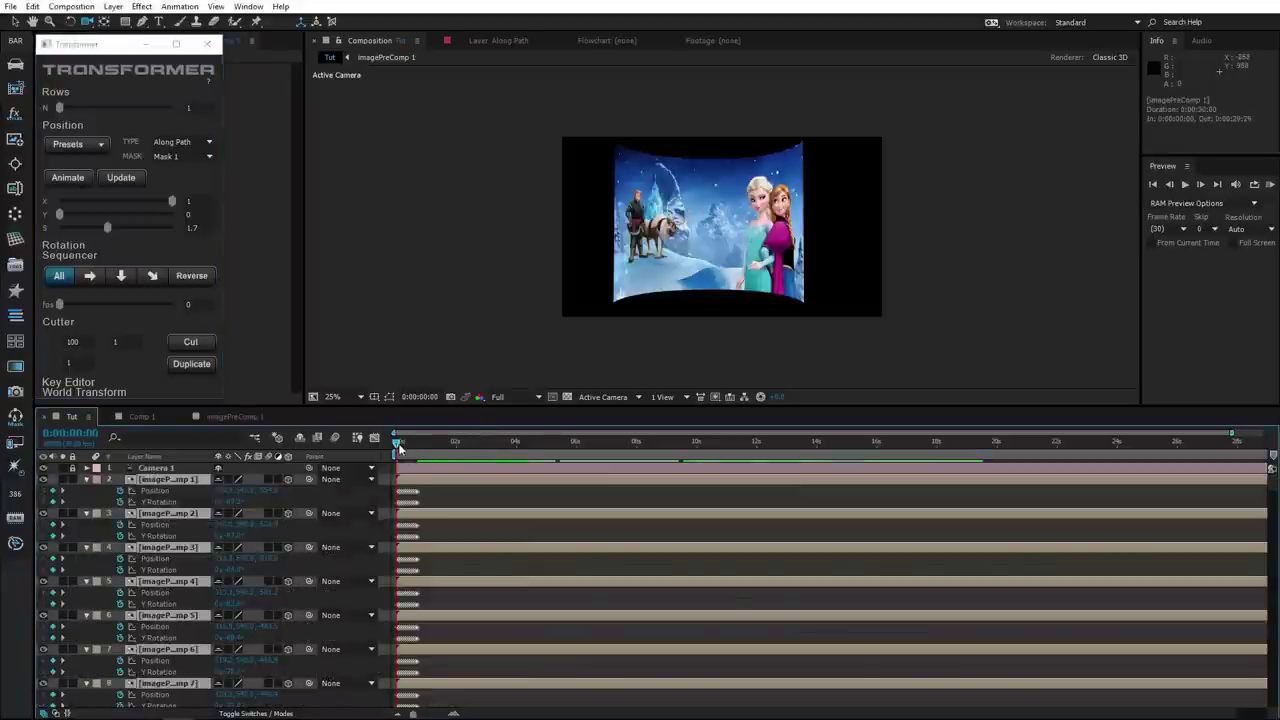
mouse_move(408, 449)
left_mouse_down()
mouse_move(383, 452)
mouse_move(420, 449)
left_mouse_up()
key("n")
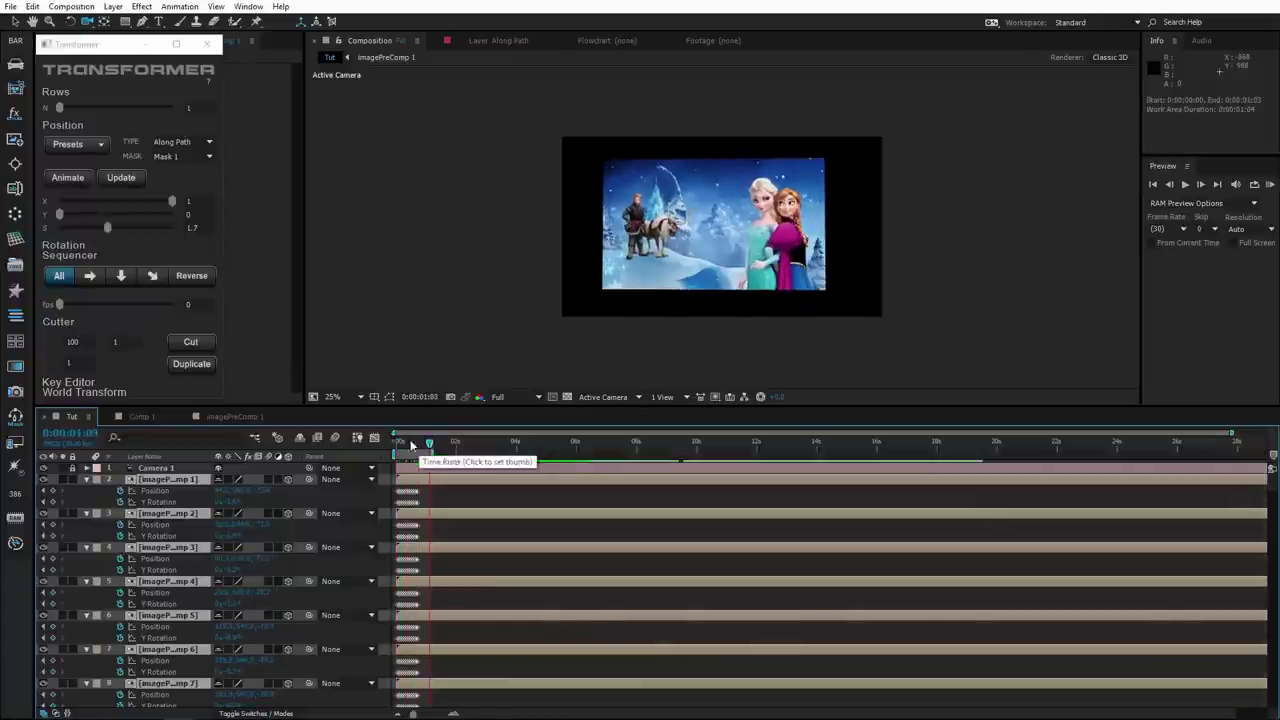
key("KP_0")
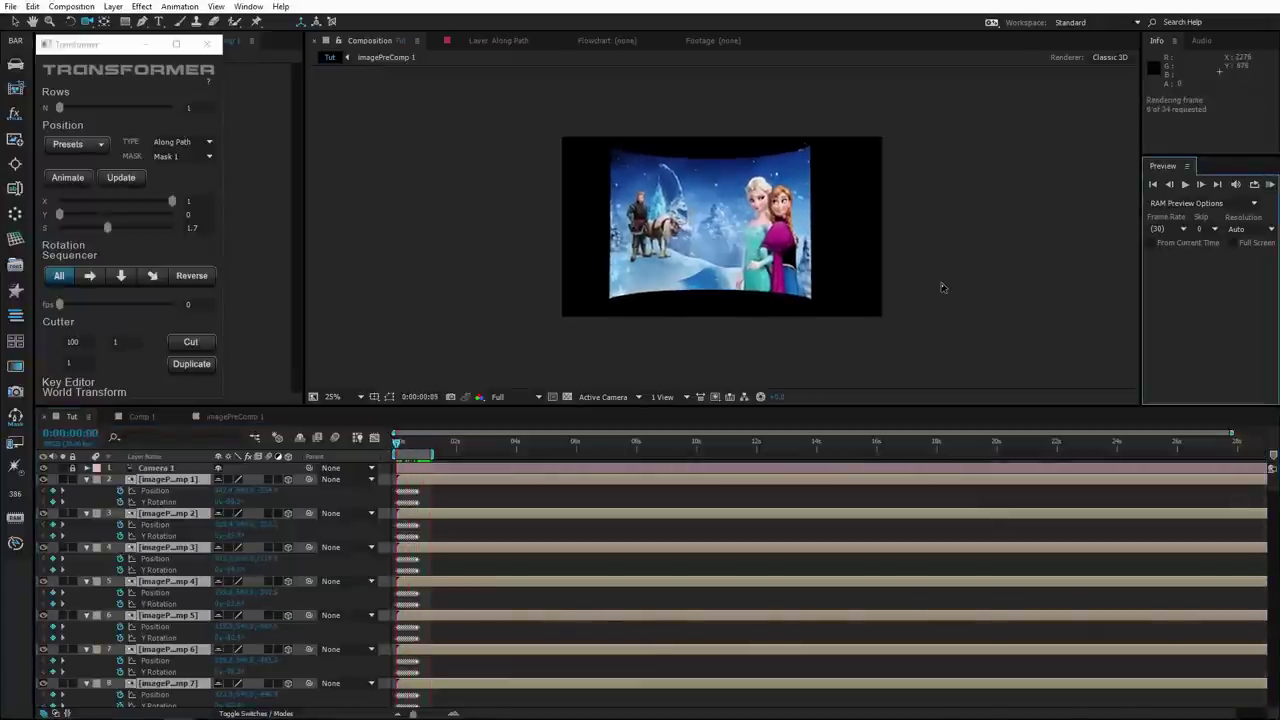
left_click(421, 450)
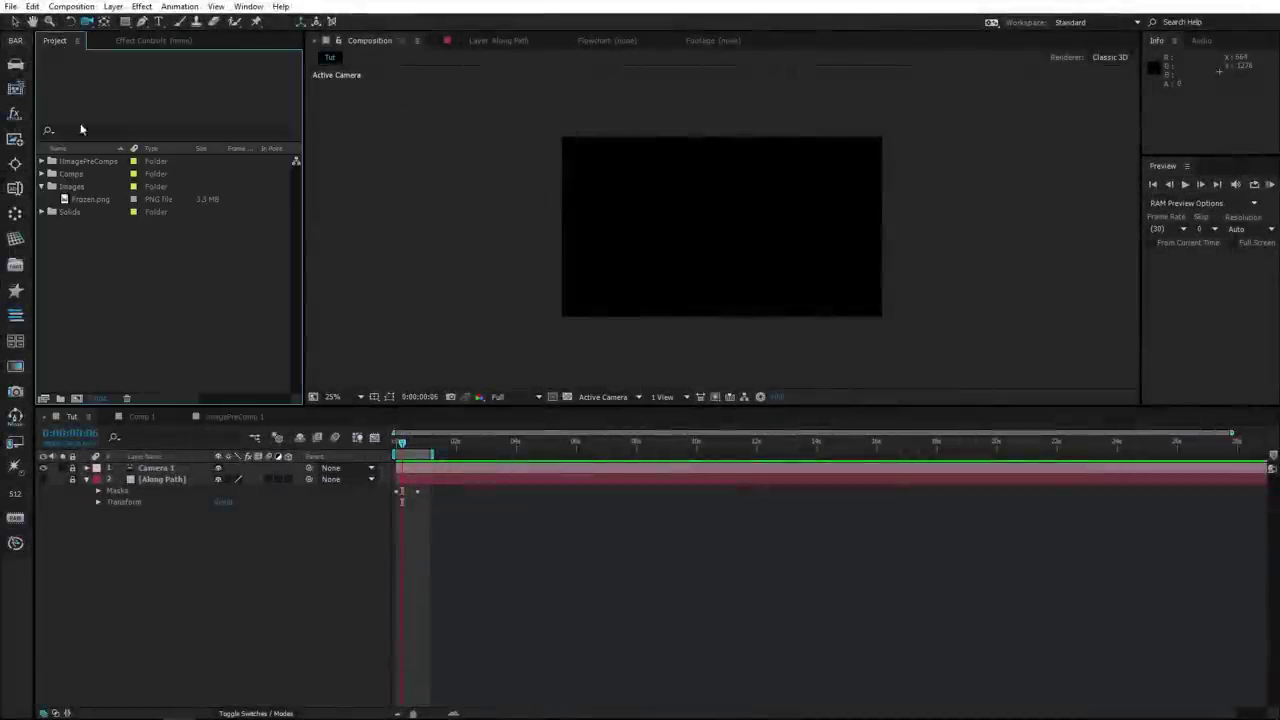
Add Frozen.png to the timeline and cut it into a 10 by 10 grid with Transformer
left_click_drag(90, 200, 167, 535)
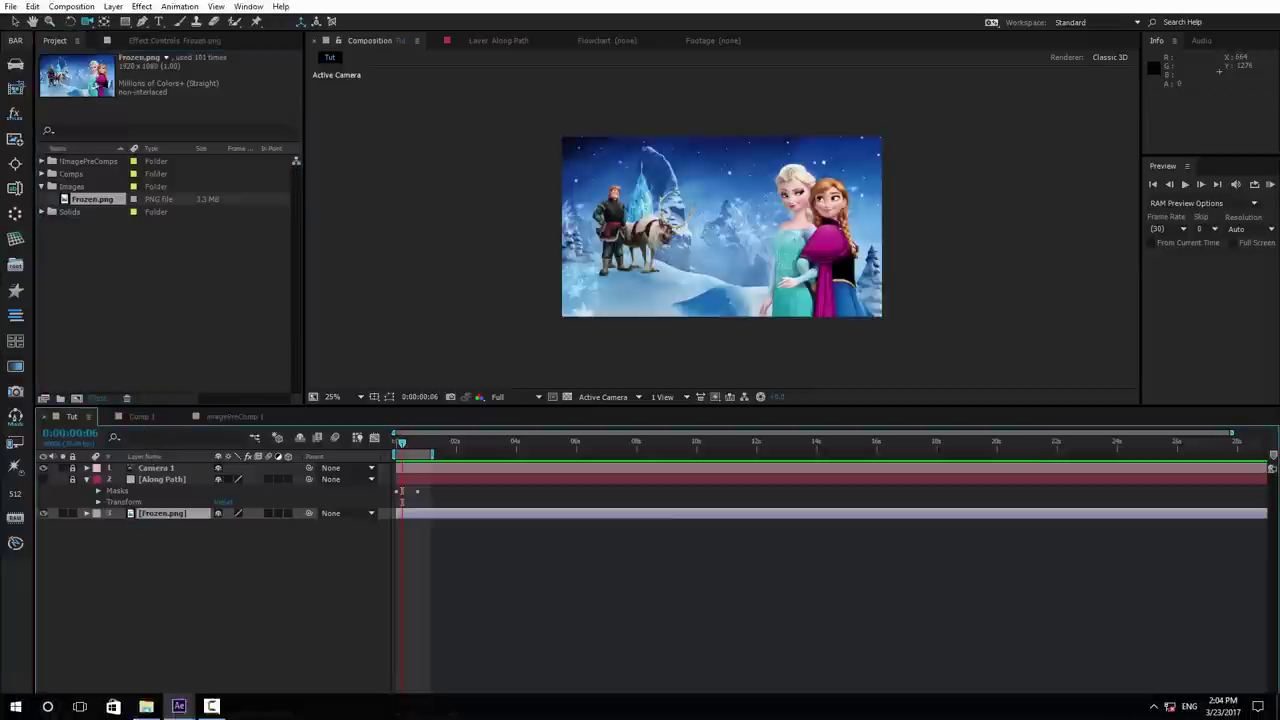
mouse_move(177, 706)
left_click(240, 640)
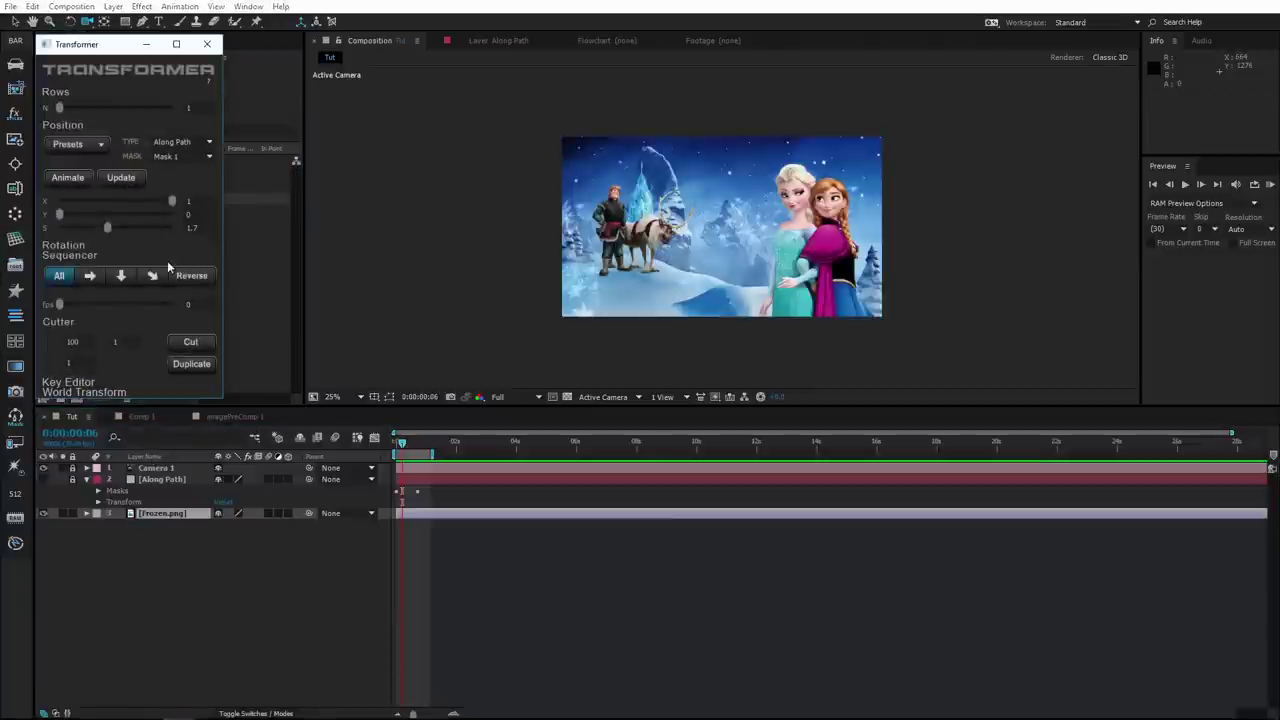
left_click(88, 341)
type("0")
left_click(119, 341)
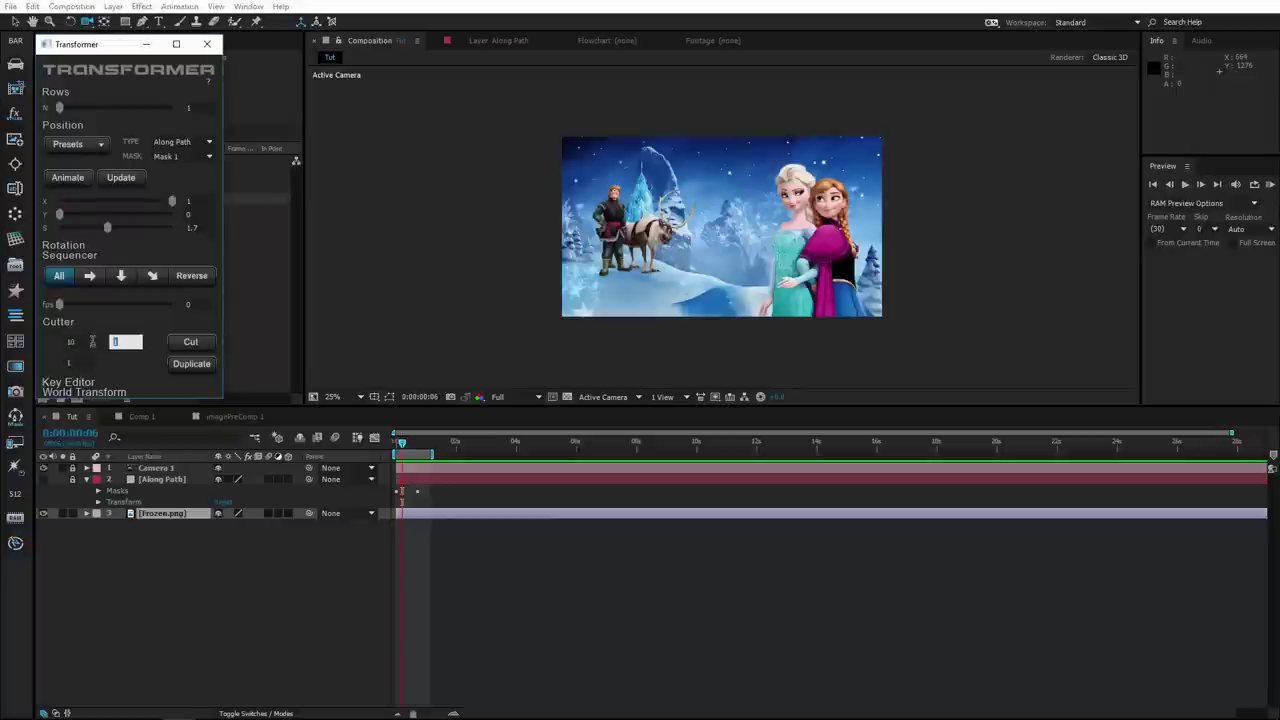
type("0")
left_click(191, 342)
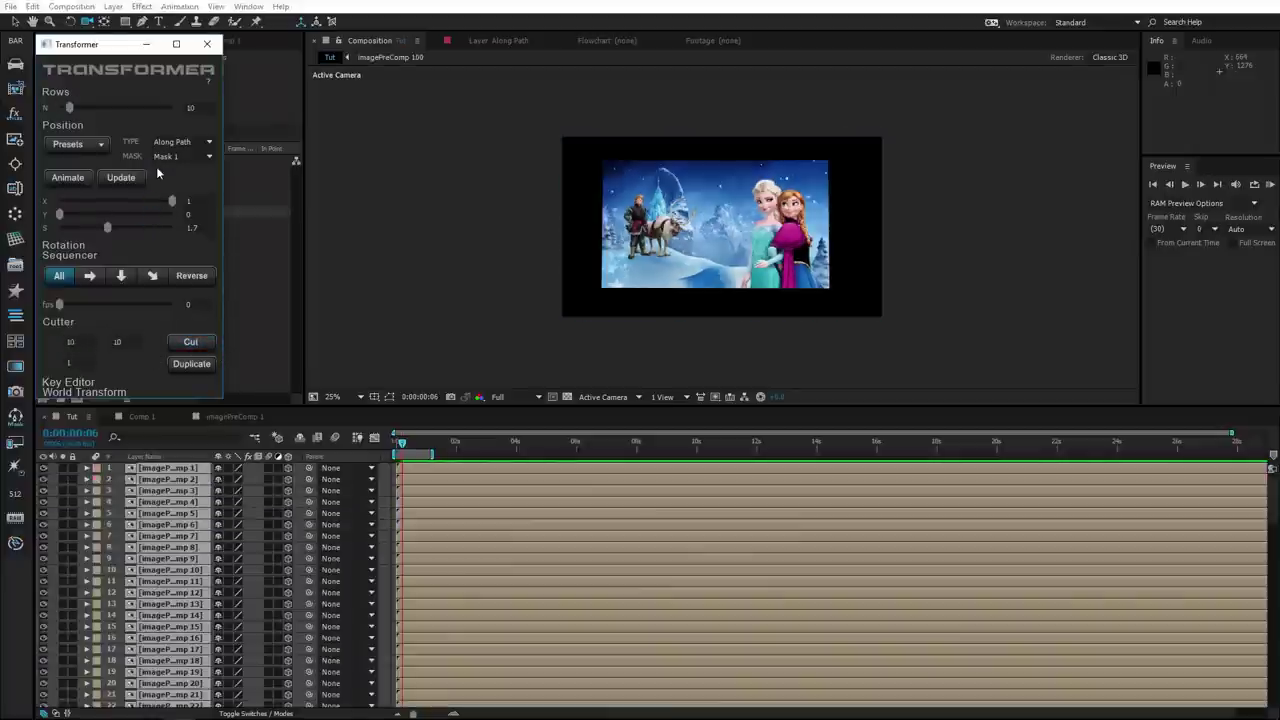
Switch the Transformer position type to Along Path and update the slices
left_click(162, 143)
left_click(117, 182)
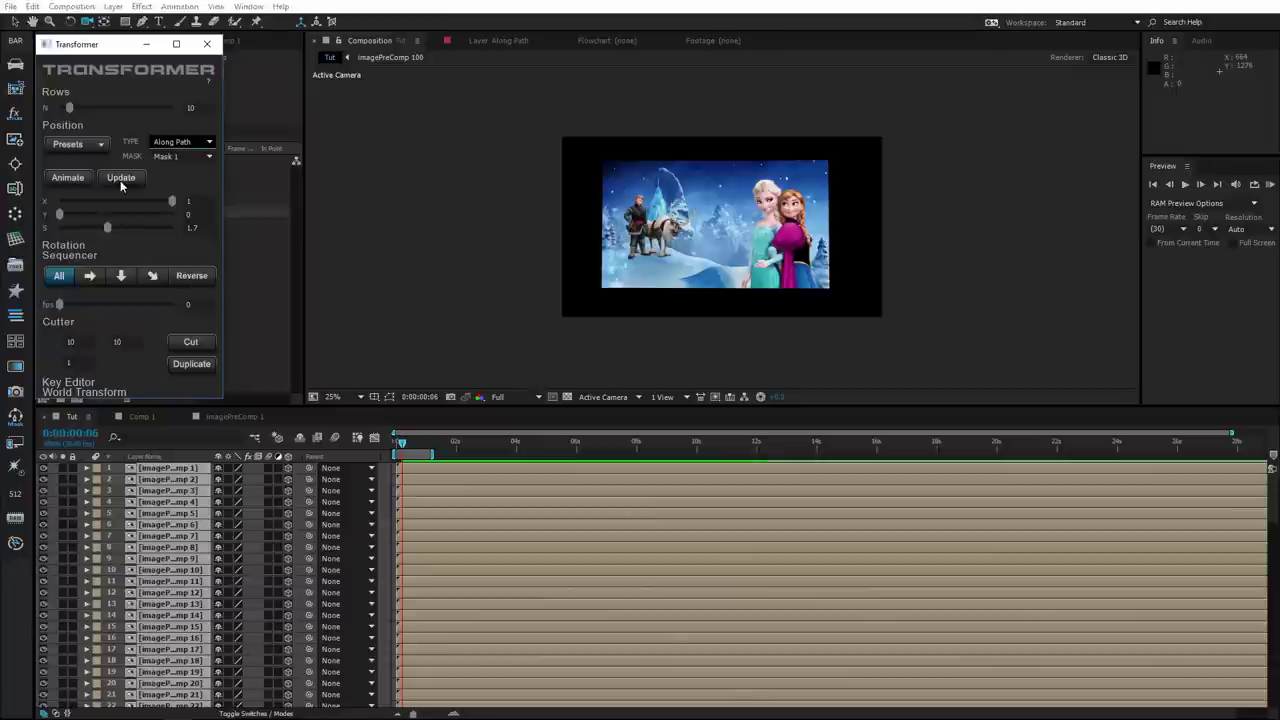
left_click(120, 178)
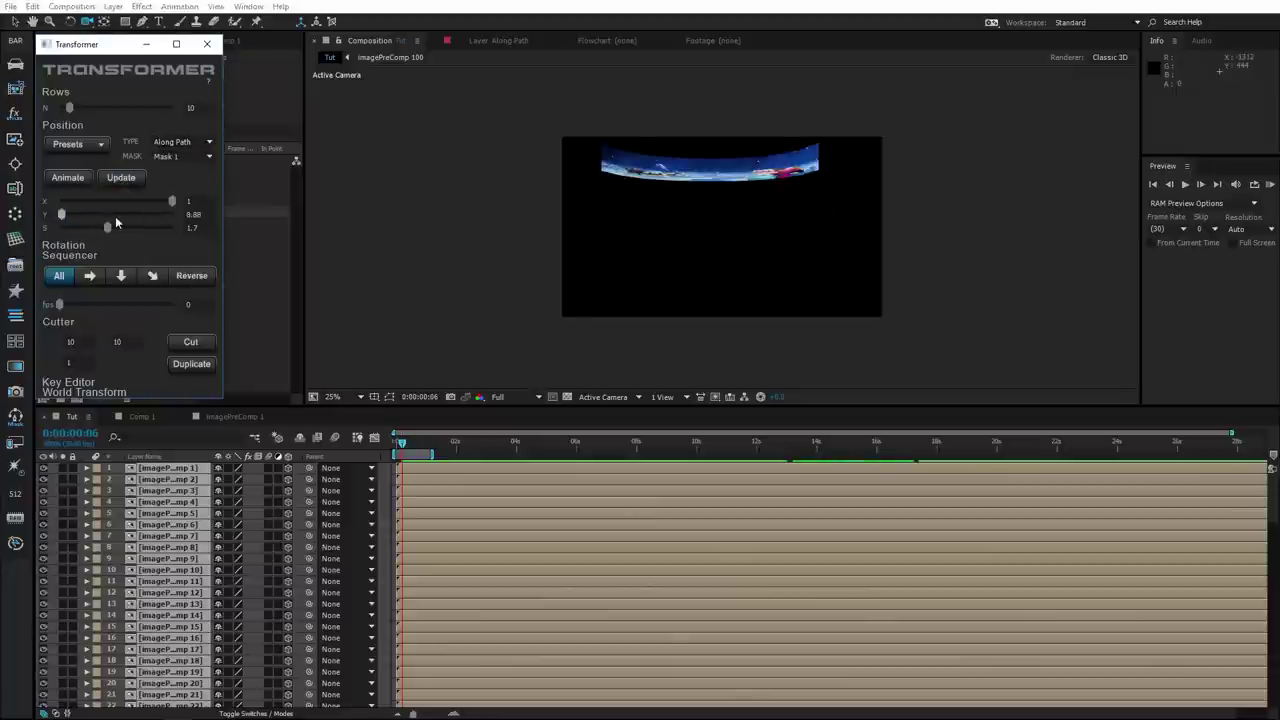
Set the Y spacing of the wrapped rows to 105 and squeeze the slices horizontally
left_click_drag(62, 215, 109, 216)
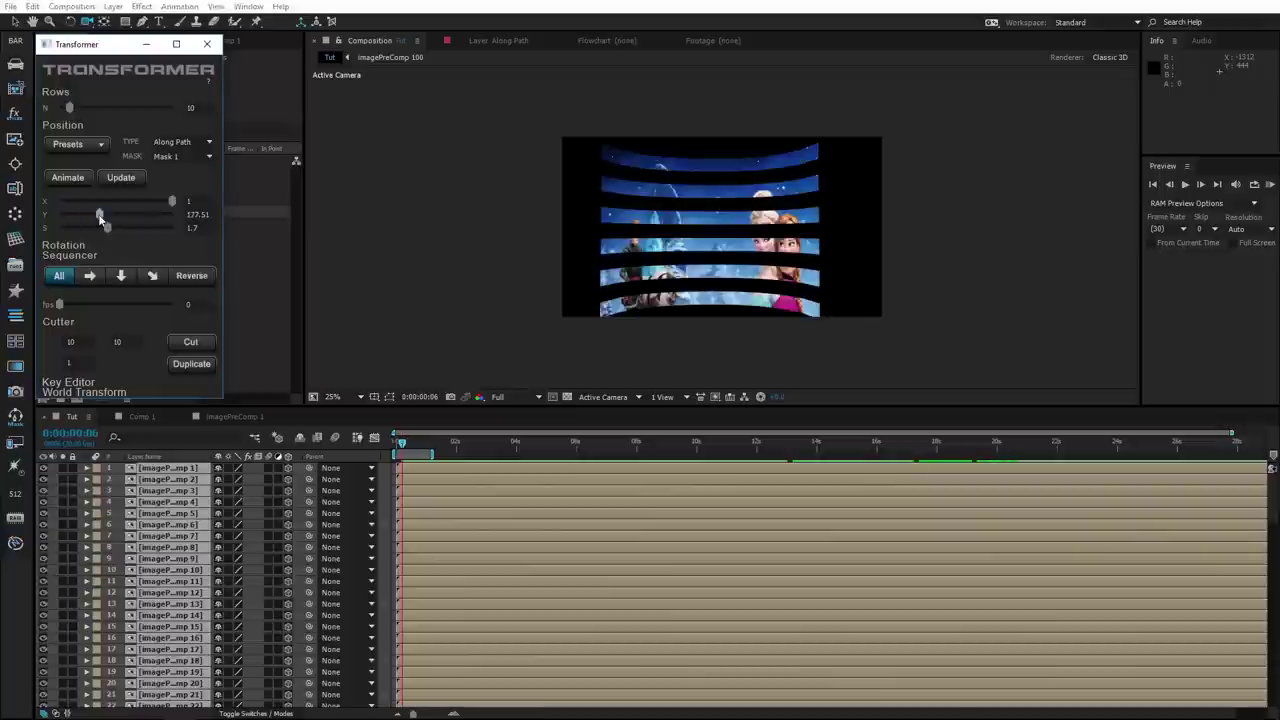
left_click_drag(94, 213, 85, 217)
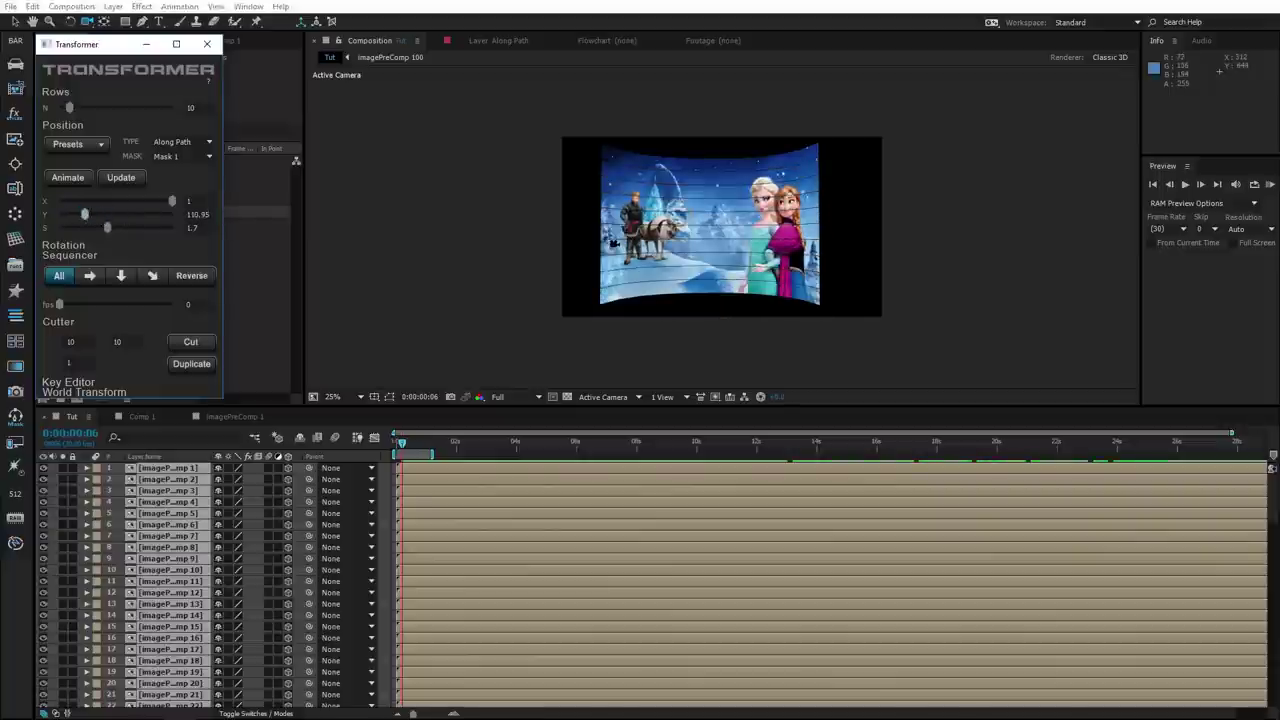
key("period")
key("period")
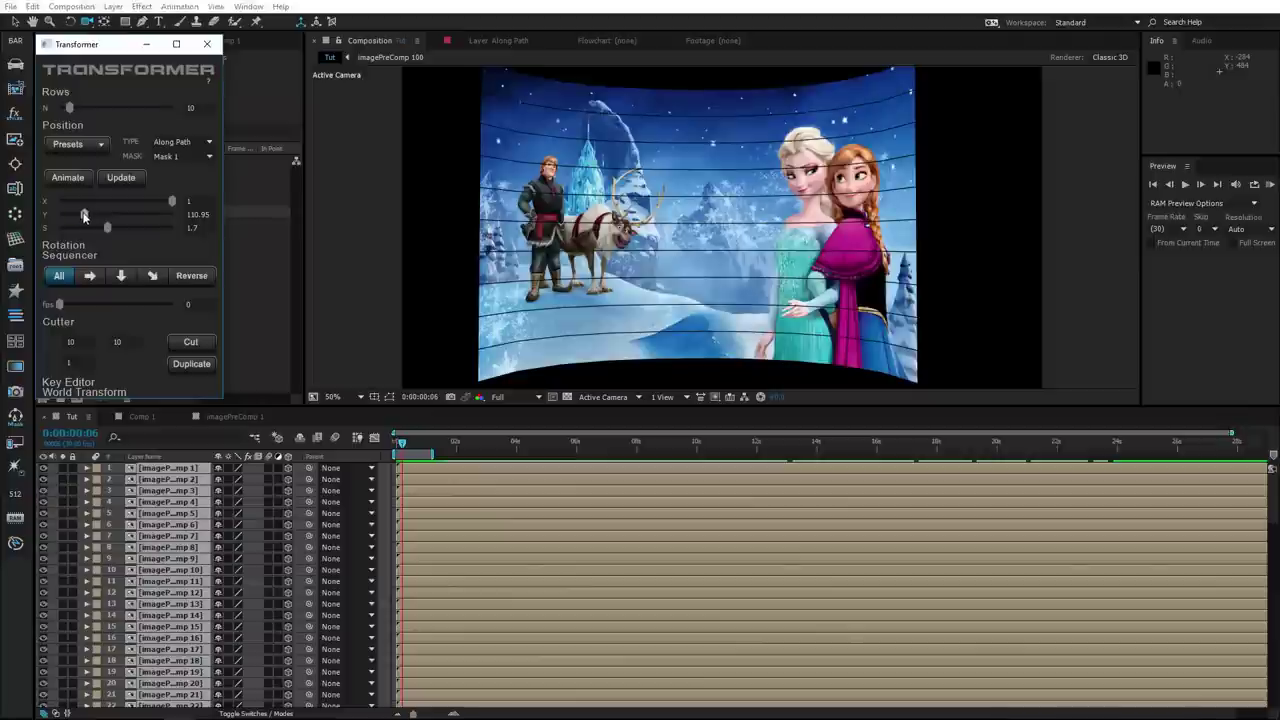
left_click_drag(83, 215, 84, 214)
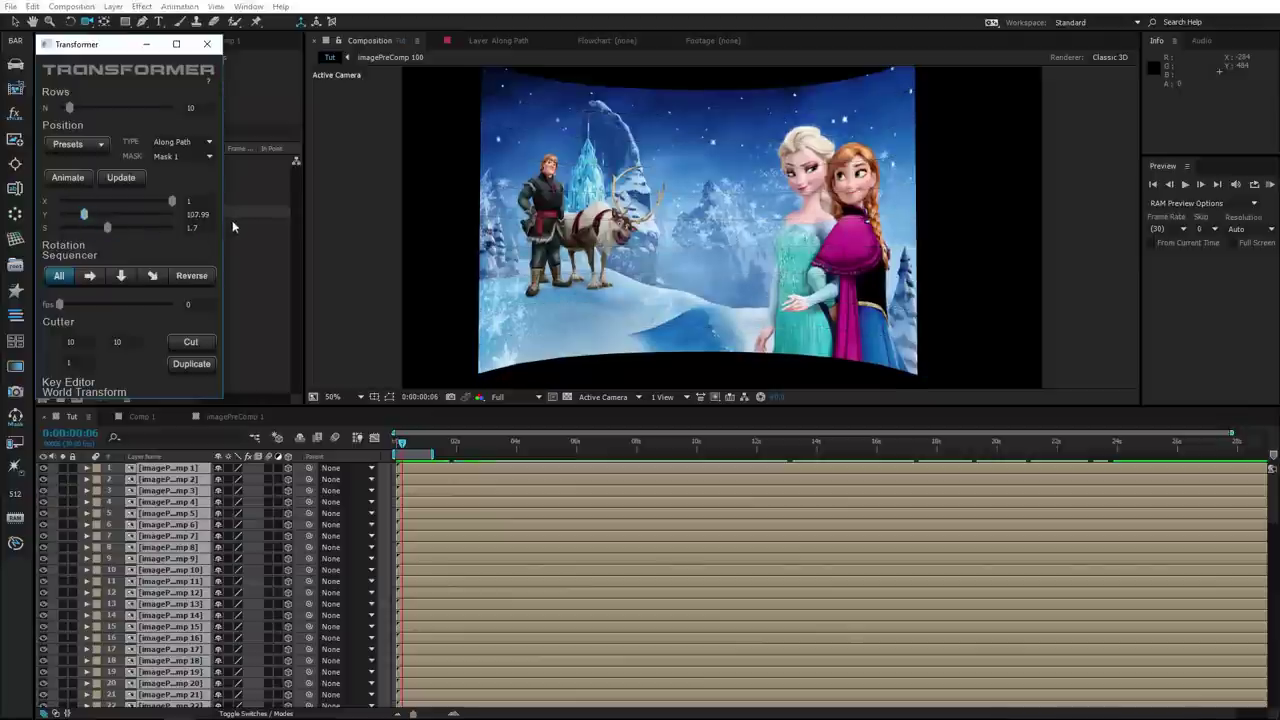
left_click(211, 214)
type("105")
key("Return")
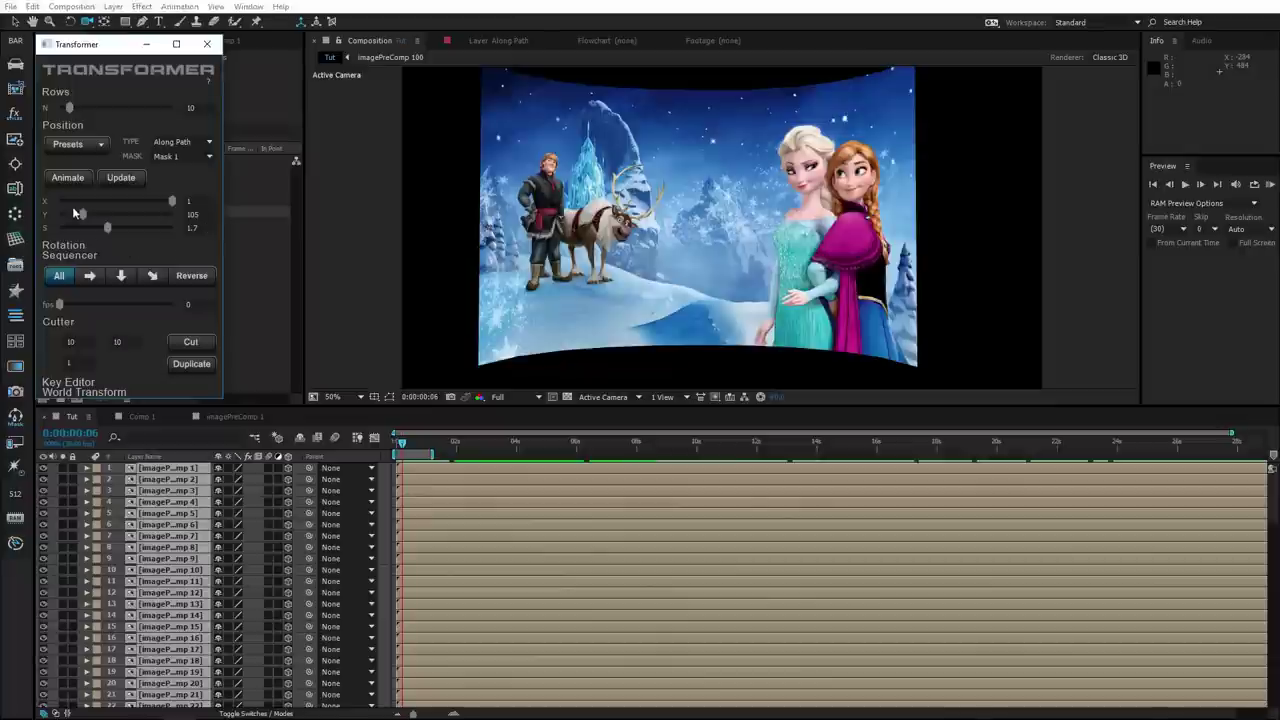
left_click_drag(65, 202, 163, 203)
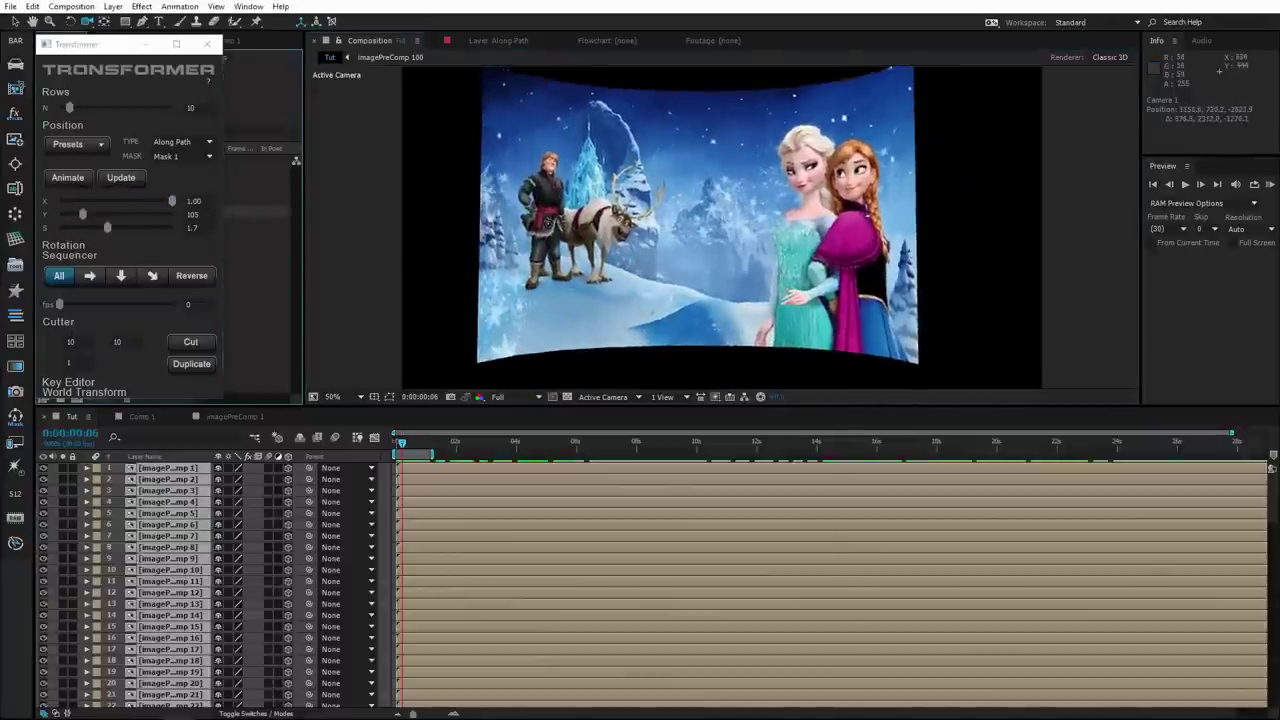
Space the slices into a tile grid with S 1.9 and Y 120, then delete all slice layers
left_click_drag(82, 214, 121, 228)
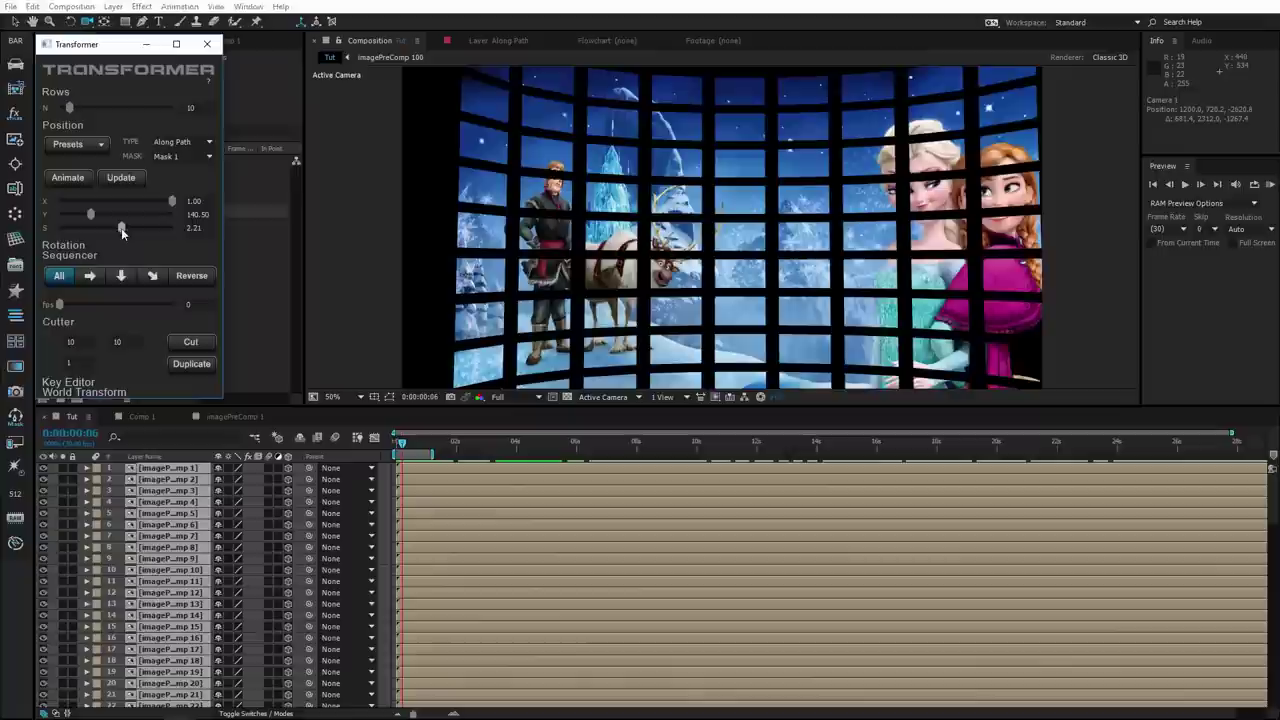
left_click_drag(652, 292, 242, 323)
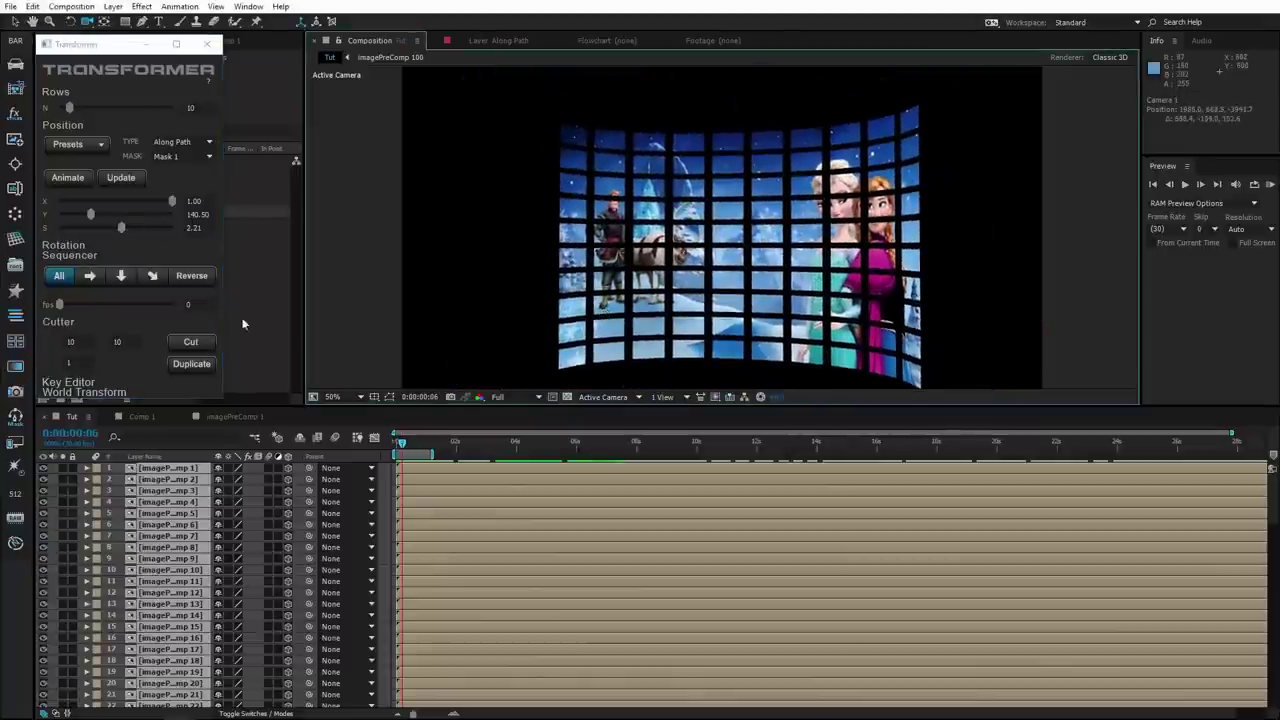
left_click(193, 228)
type("1.9")
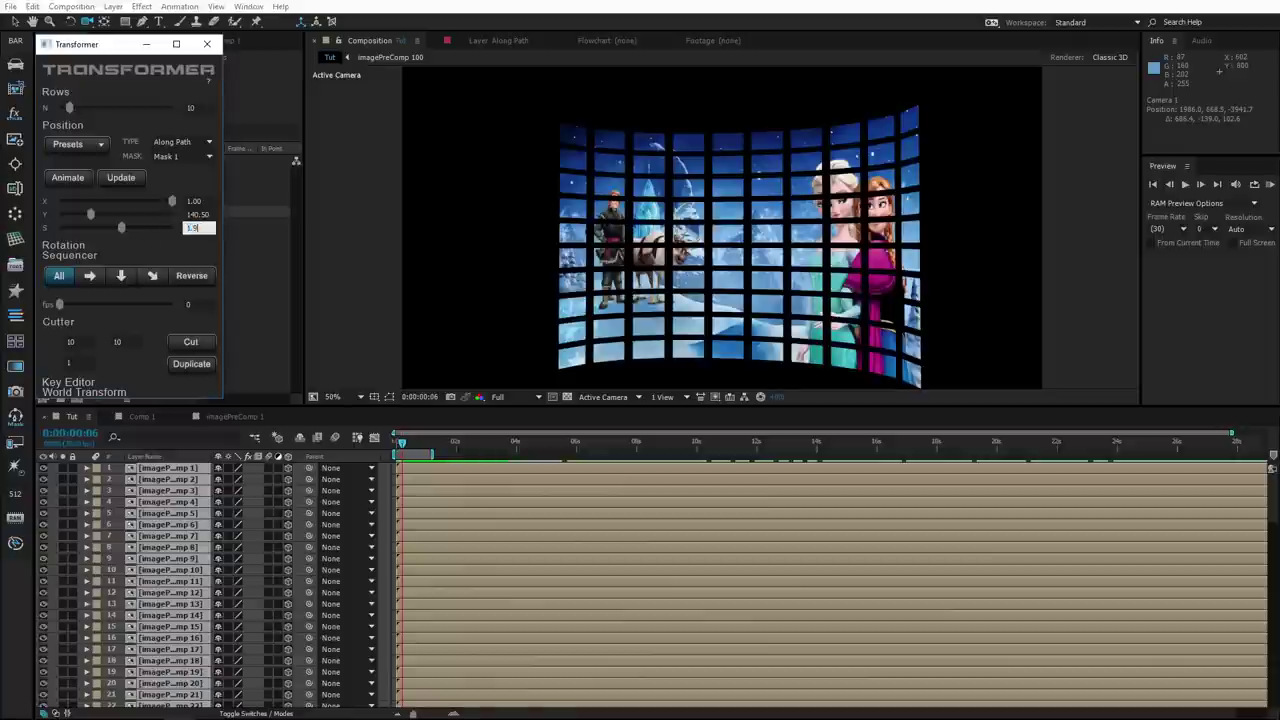
key("Return")
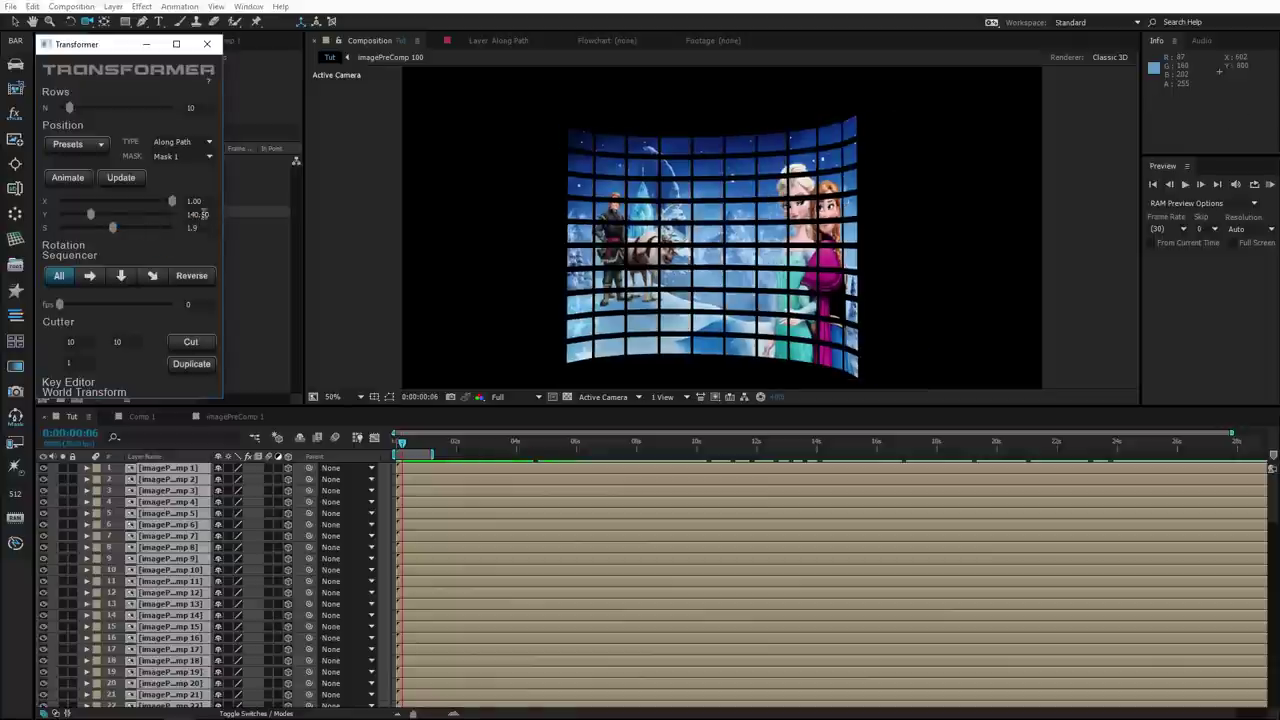
left_click(200, 214)
type("120")
key("Return")
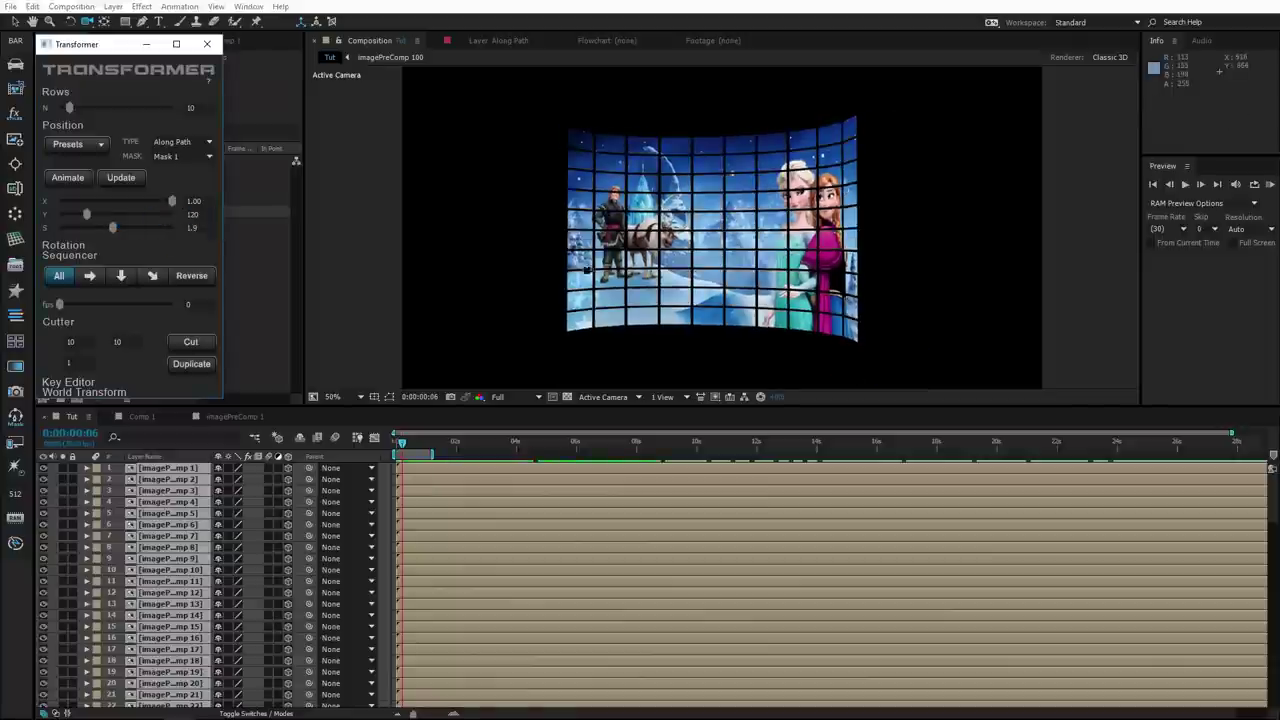
mouse_move(720, 240)
left_mouse_down()
mouse_move(760, 240)
mouse_move(706, 357)
mouse_move(638, 291)
left_mouse_up()
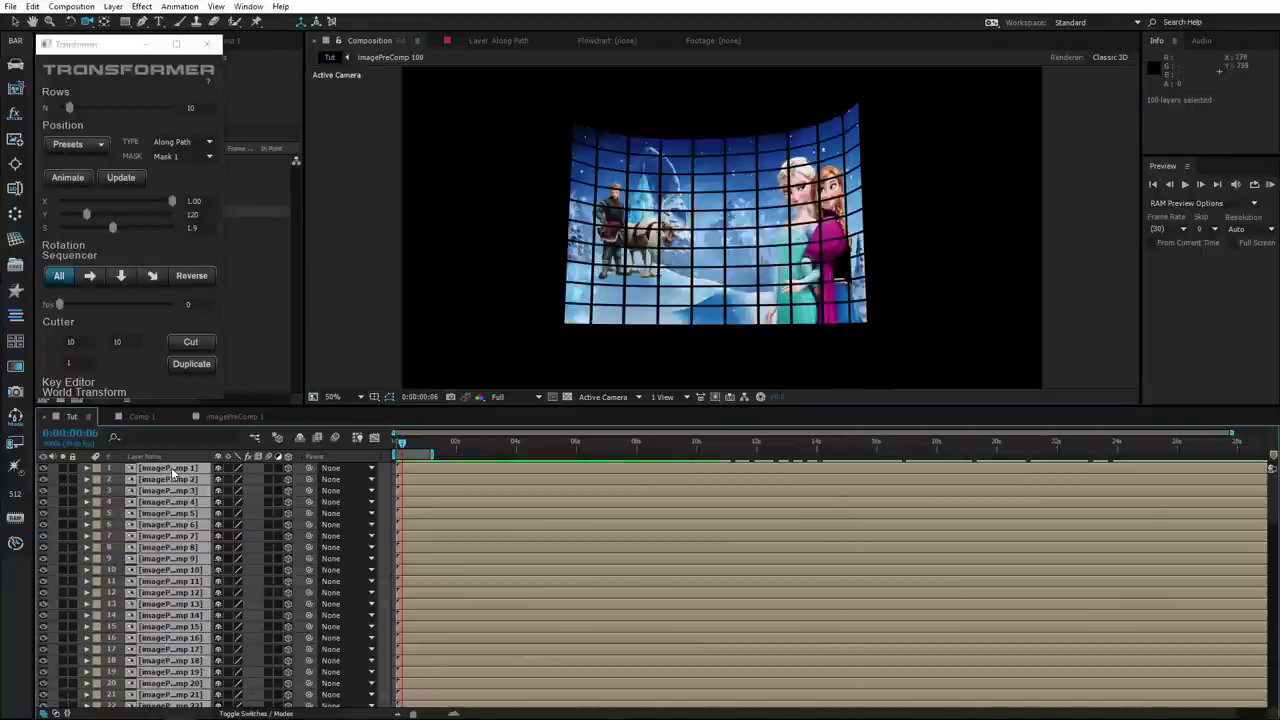
key("Delete")
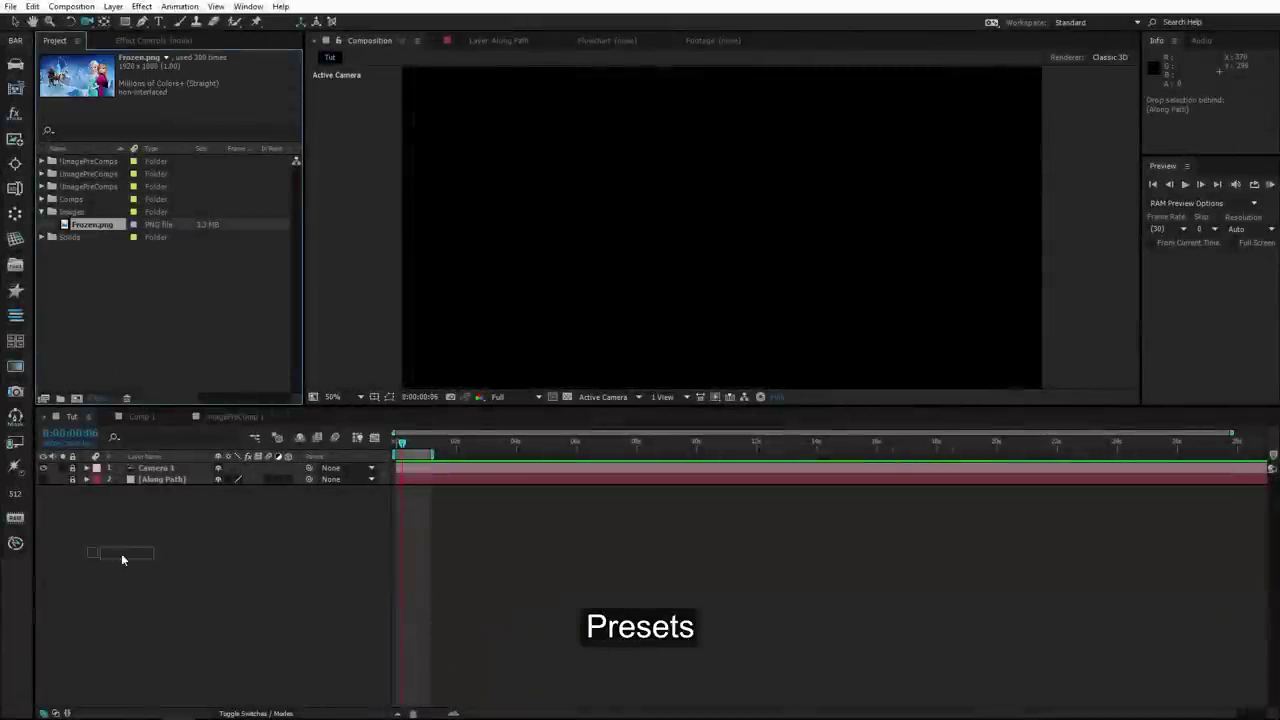
Add Frozen.png again and cut it into slices with Transformer
left_click_drag(121, 553, 135, 504)
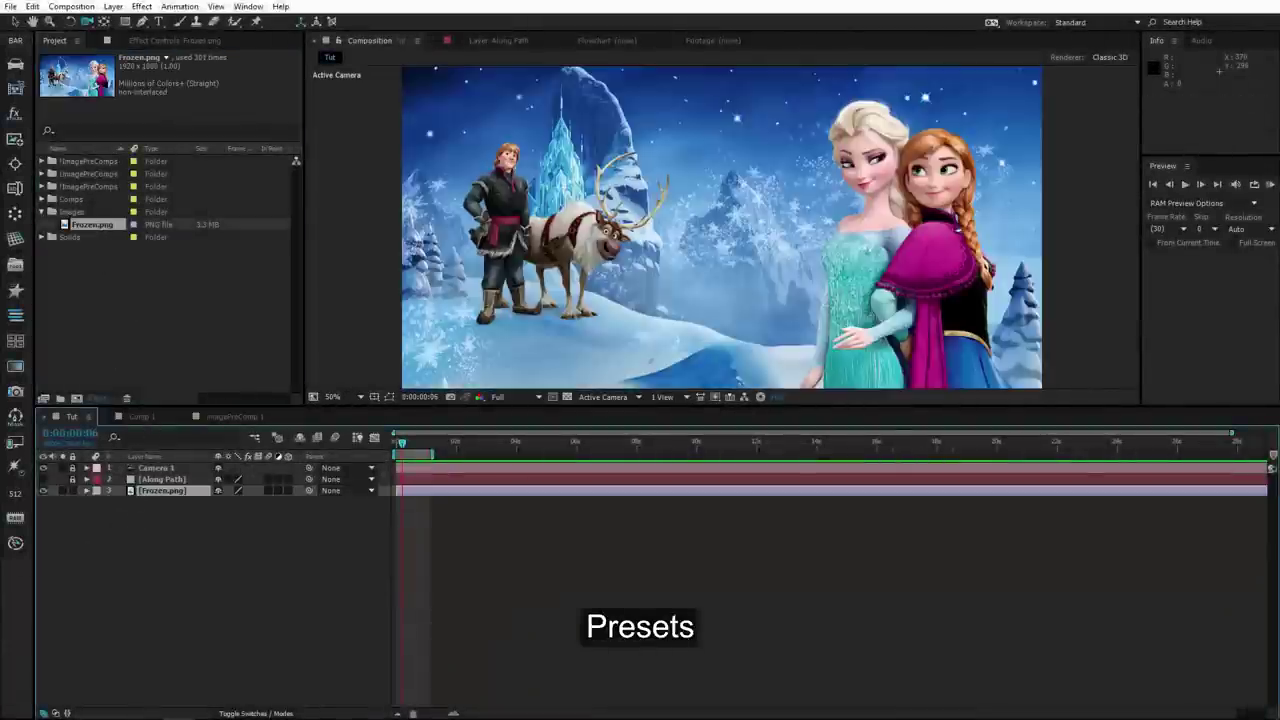
mouse_move(178, 711)
left_click(243, 664)
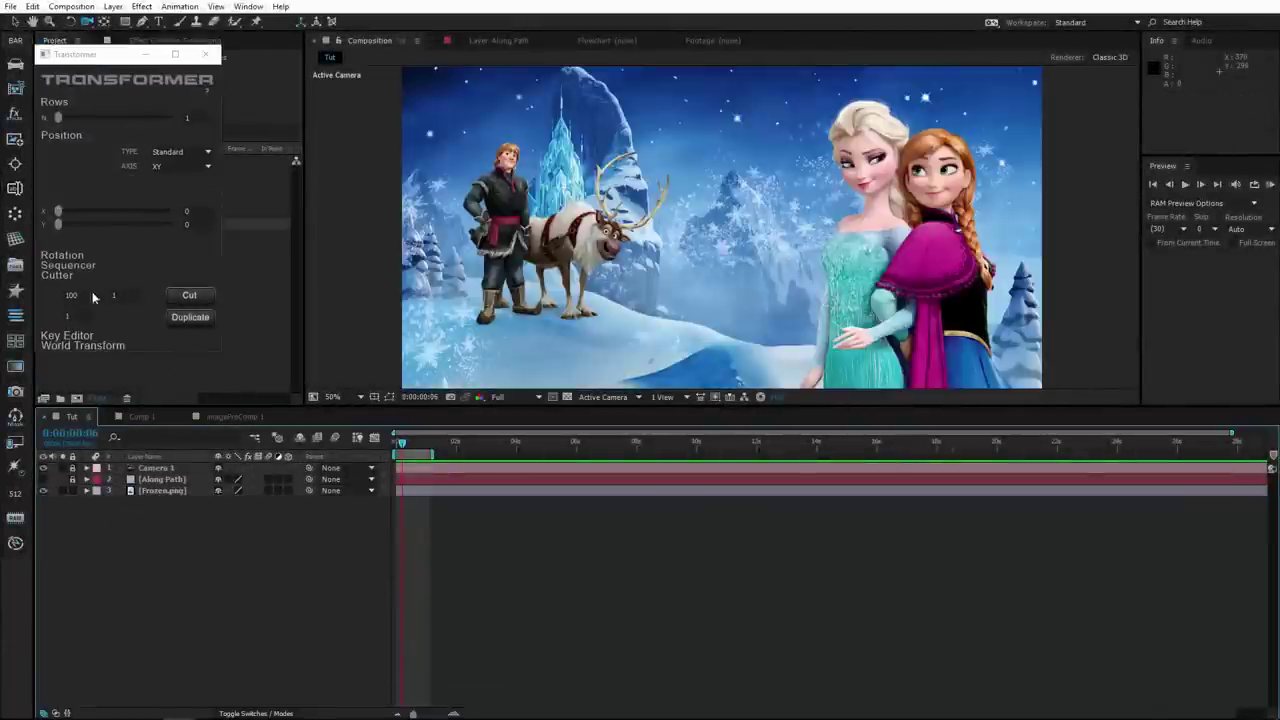
left_click(189, 296)
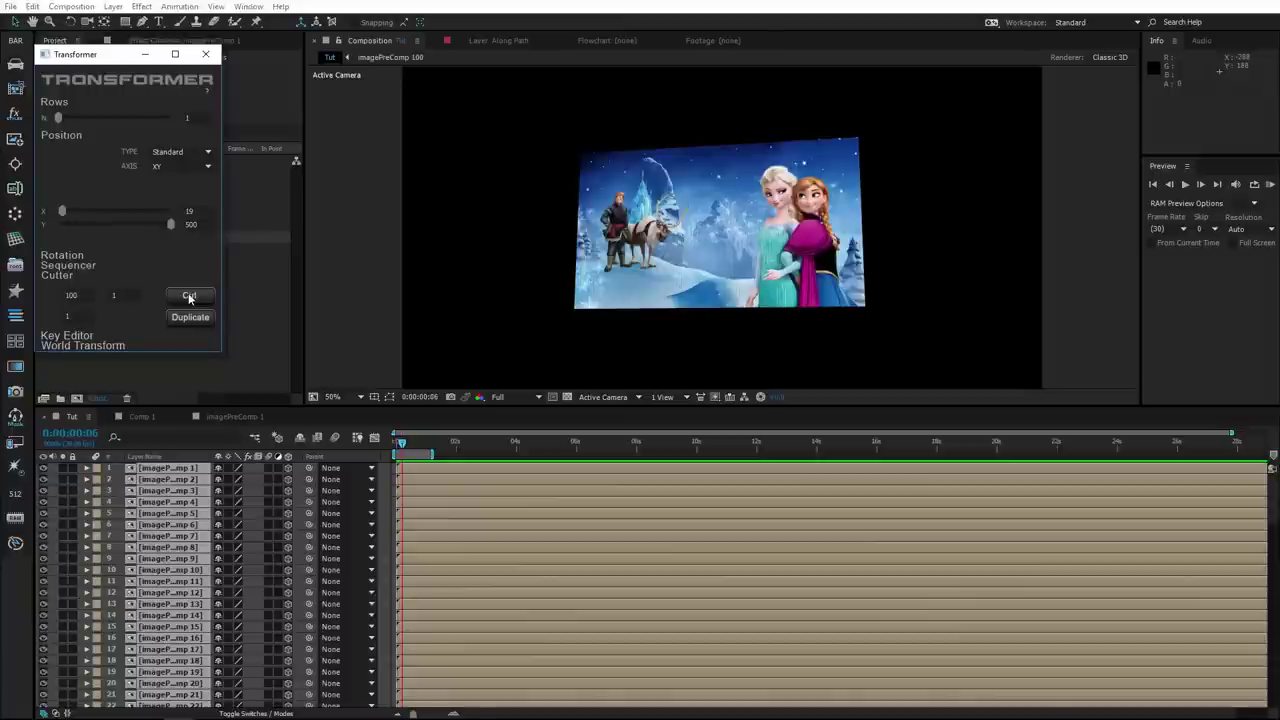
Set the X position spacing to 18.5, zoom the viewer out and orbit the camera
left_click(87, 21)
scroll(730, 201, "up", 5)
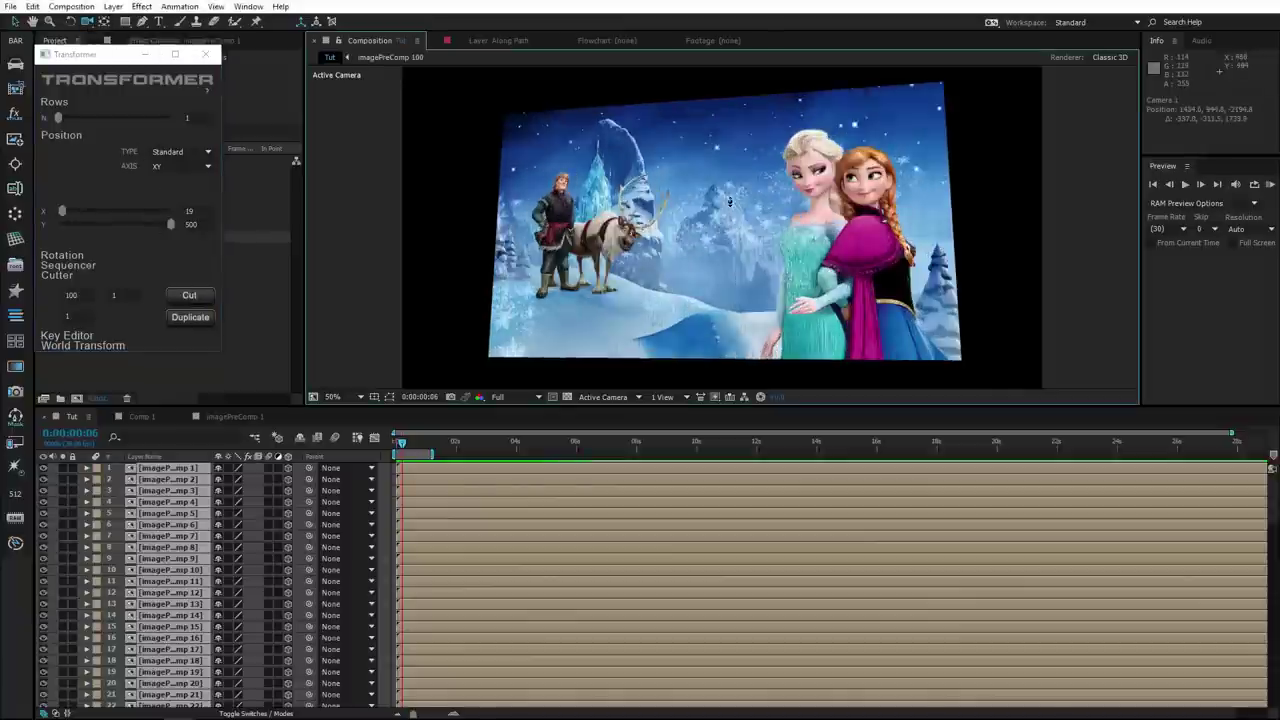
scroll(730, 201, "up", 2)
scroll(728, 220, "up", 5)
scroll(726, 237, "up", 3)
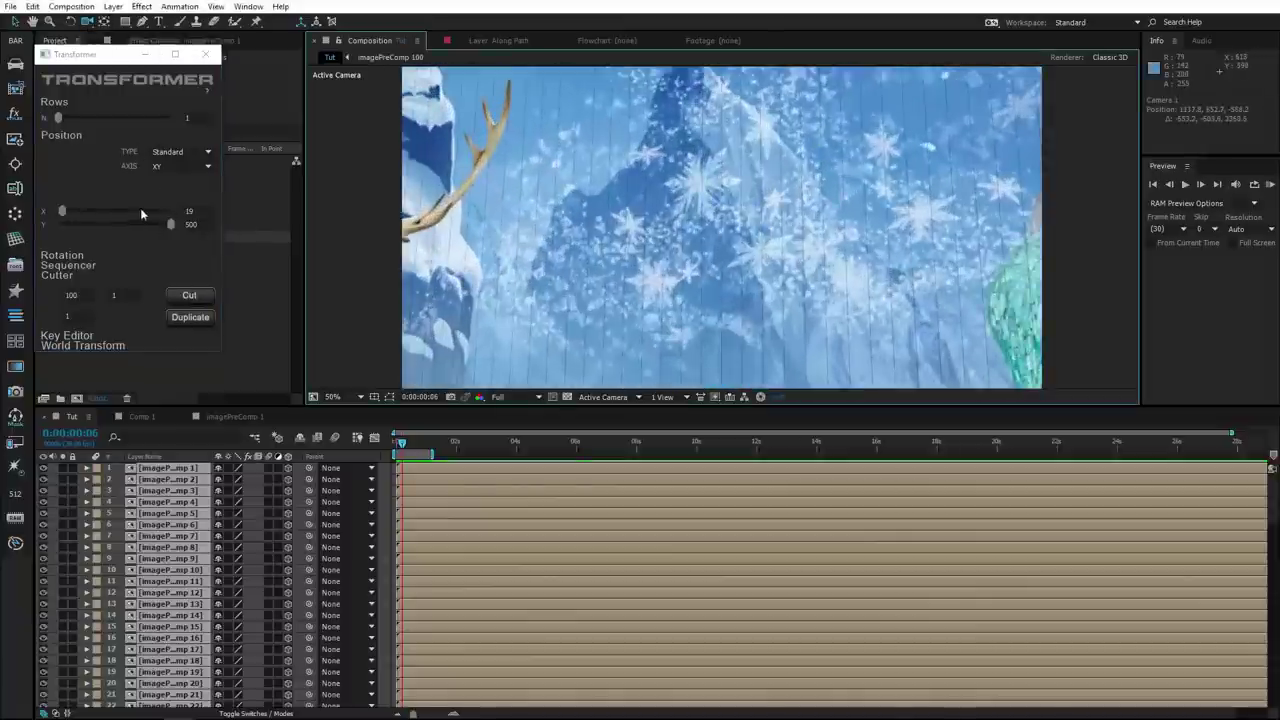
left_click(190, 211)
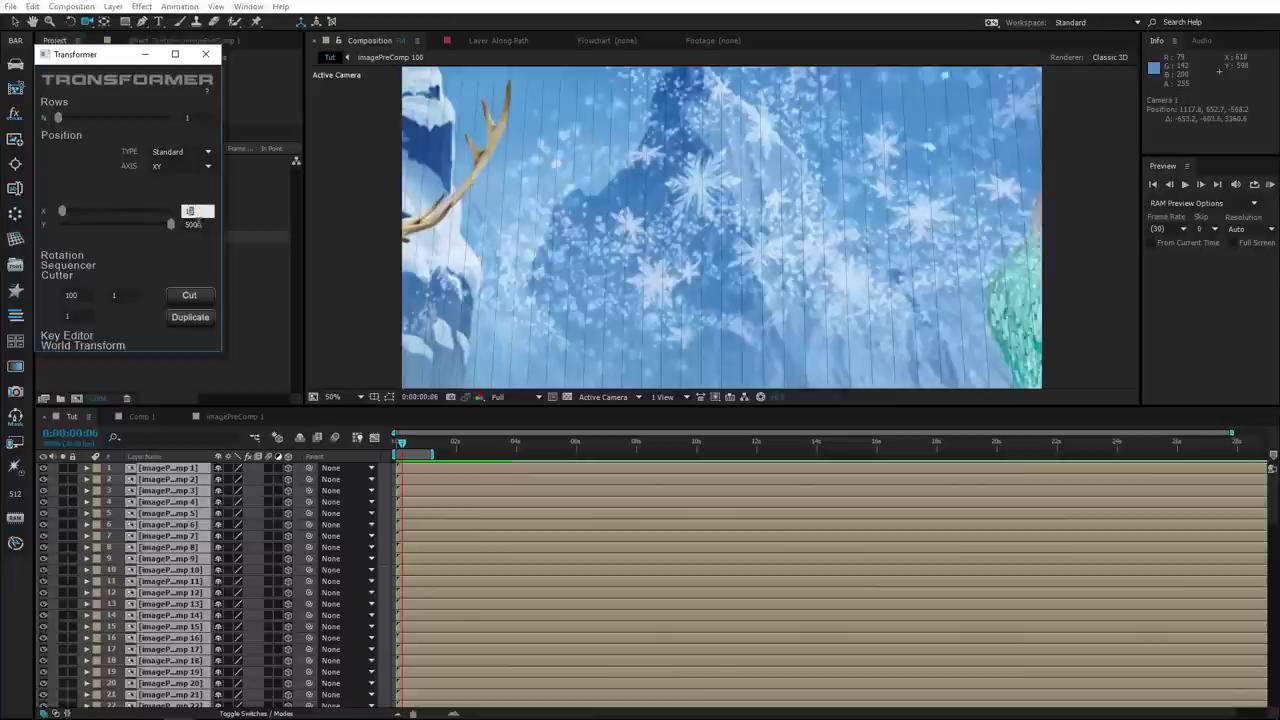
type("18.5")
key("Return")
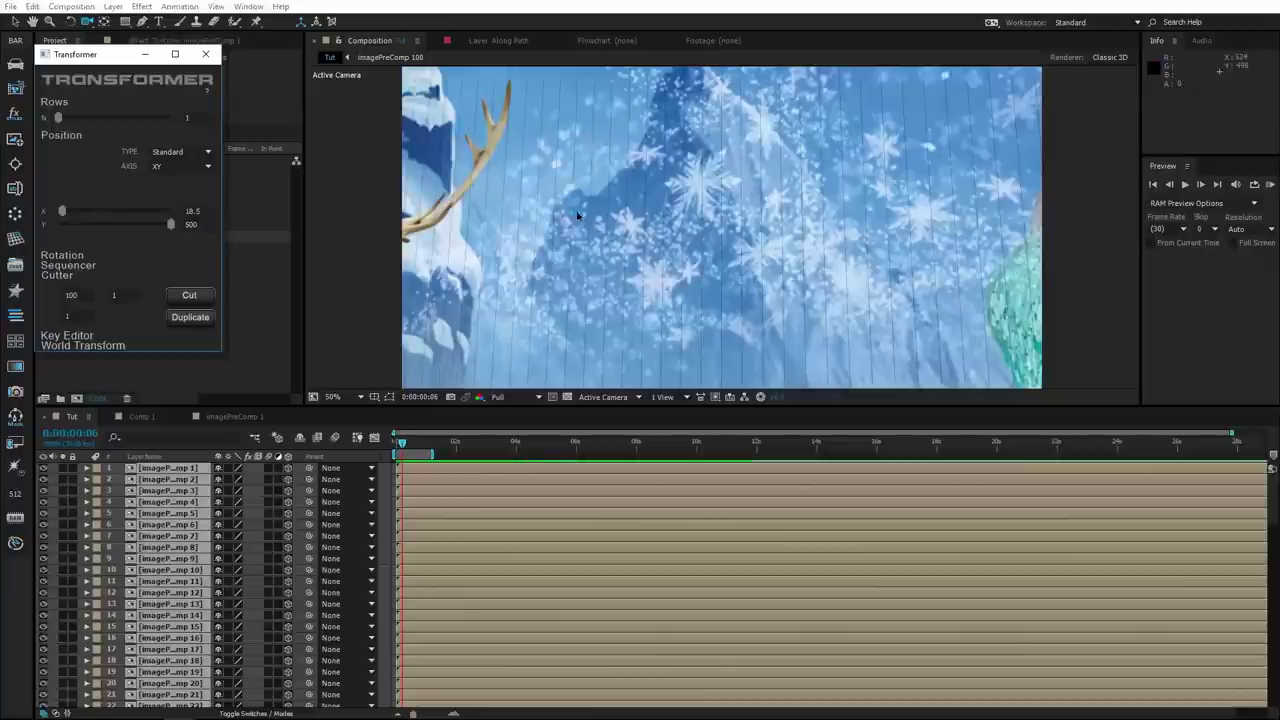
key("comma")
scroll(578, 220, "down", 5)
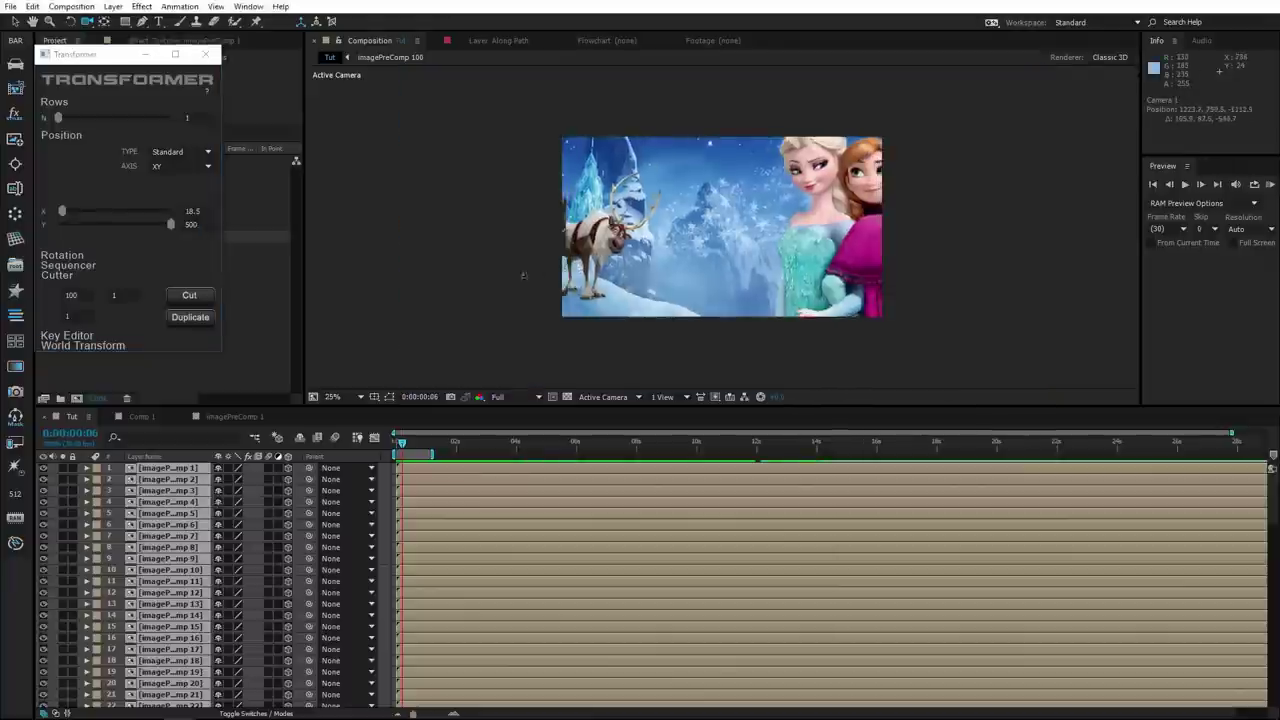
left_click_drag(741, 276, 786, 262)
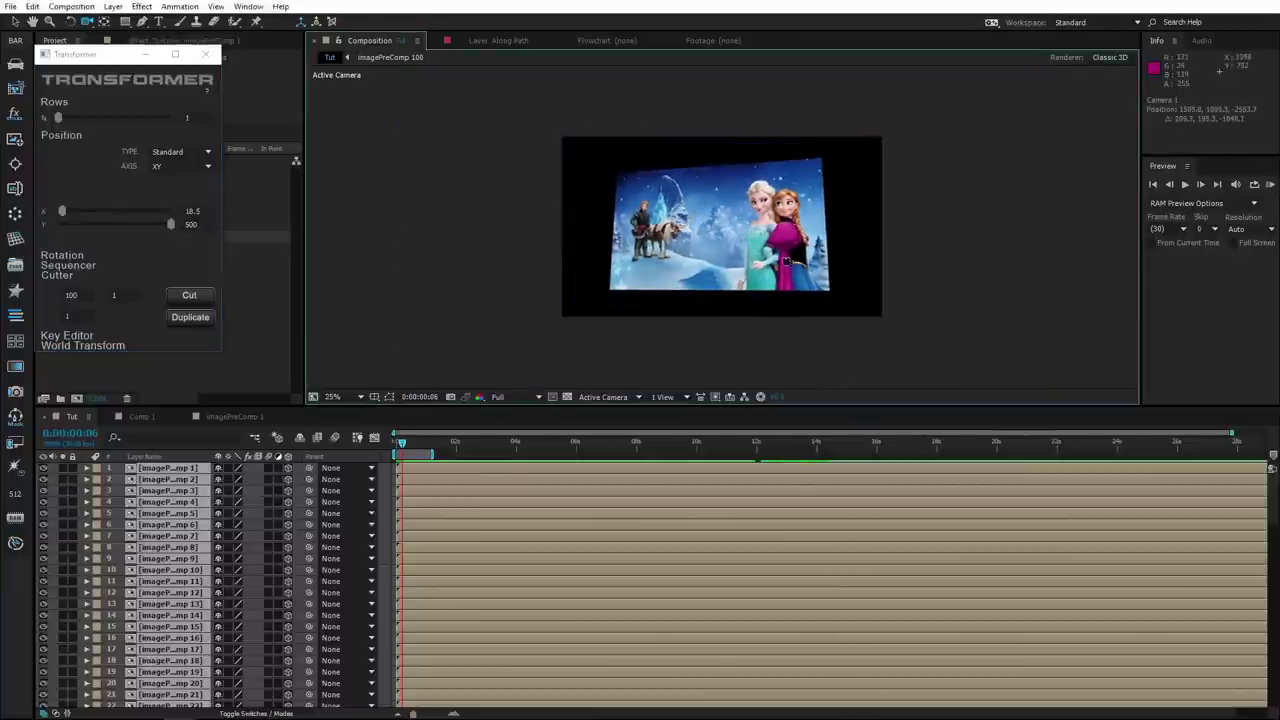
Switch Transformer's positioning type to Along Path
left_click(170, 151)
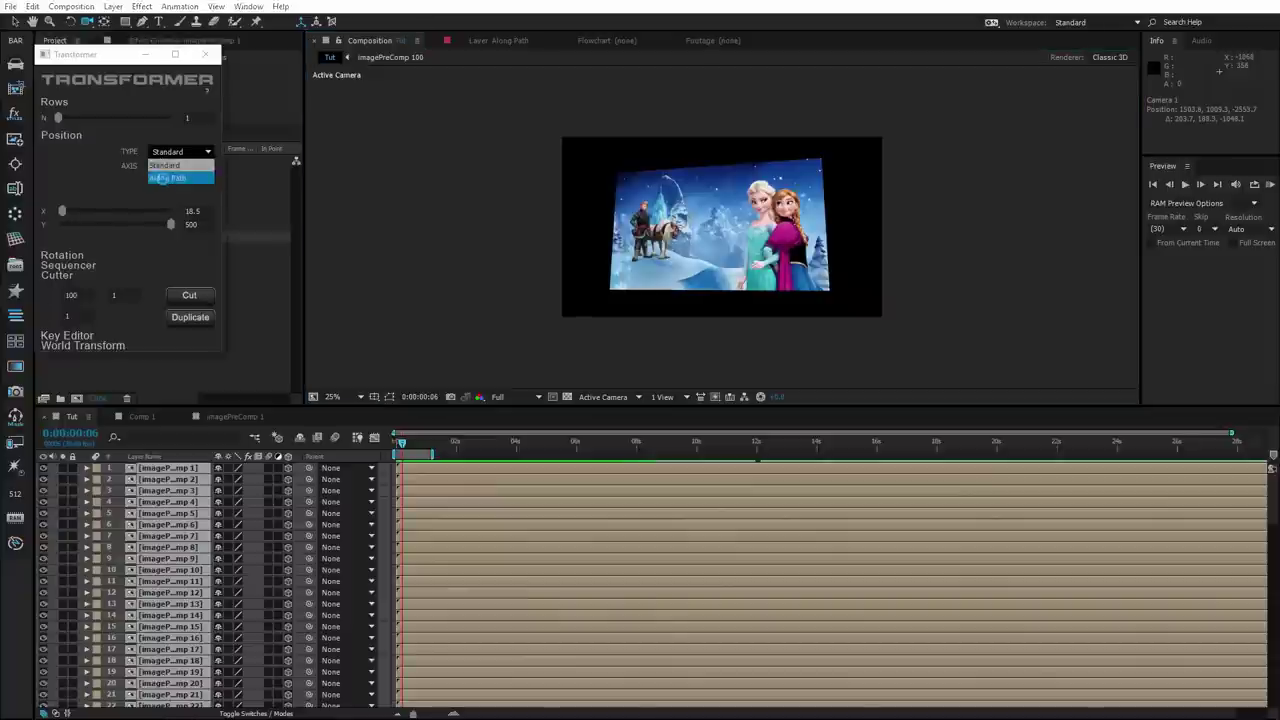
left_click(165, 177)
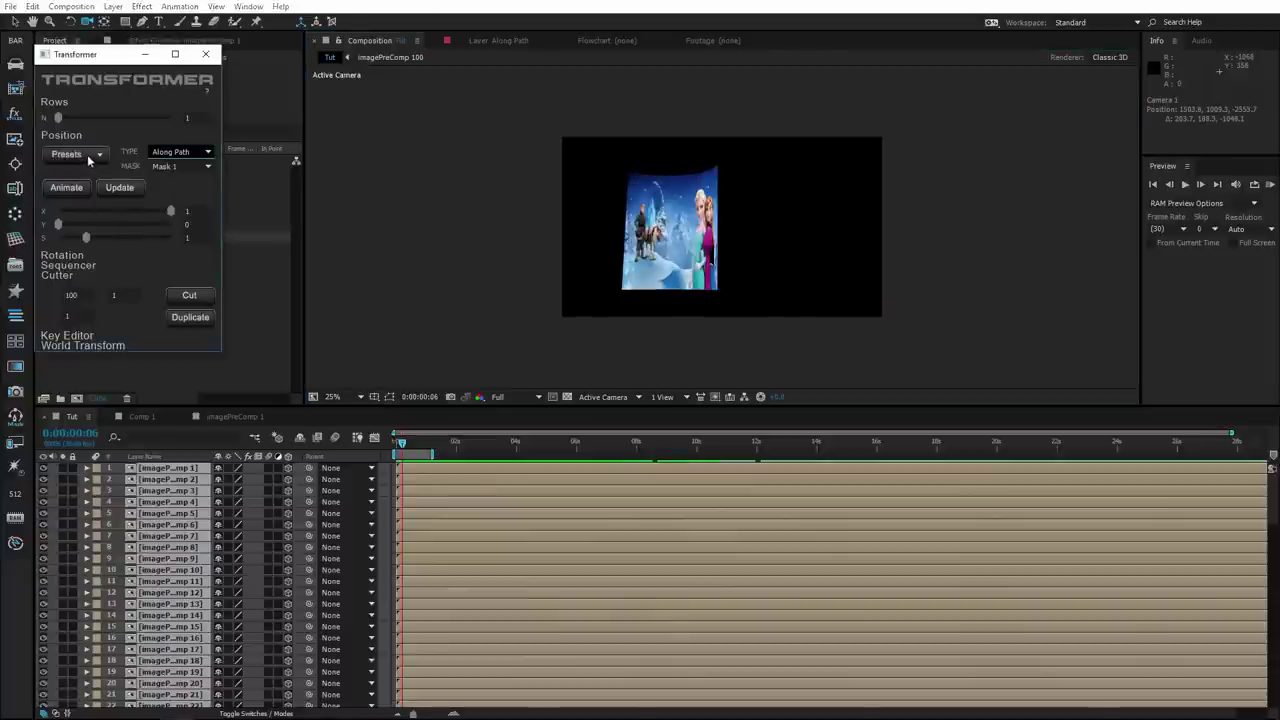
left_click_drag(690, 293, 737, 291)
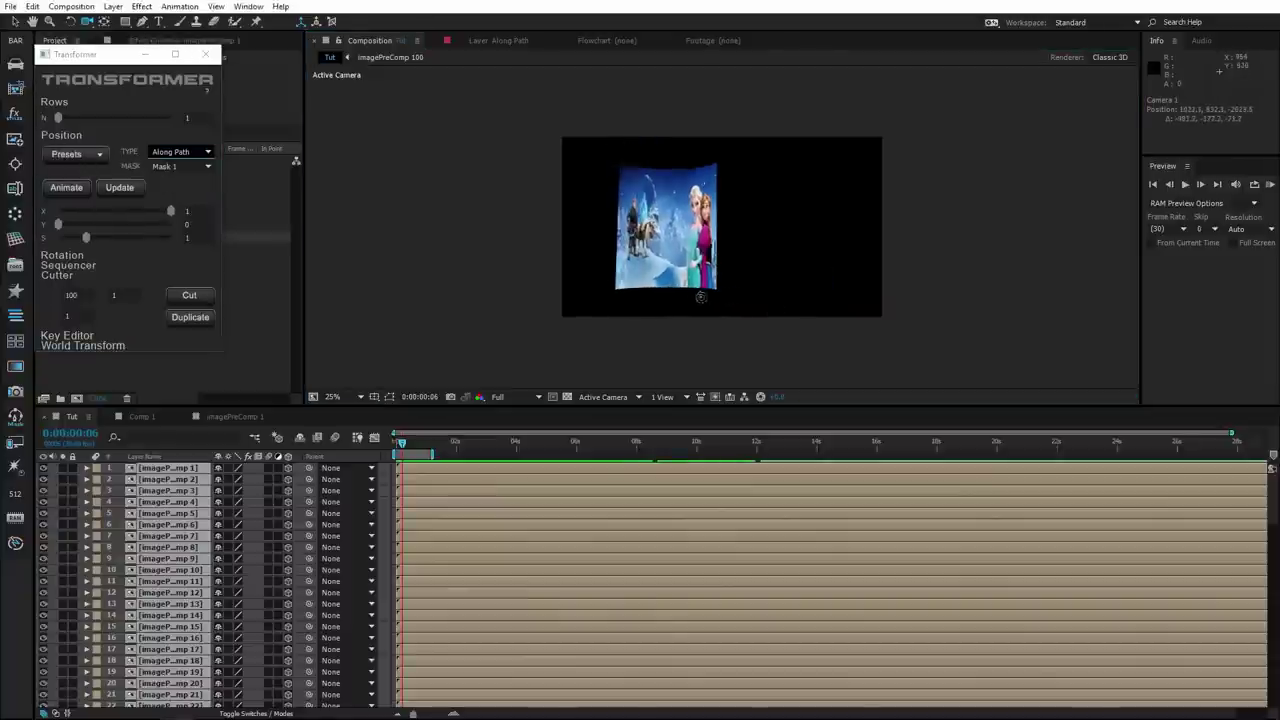
Add the Path 5 mask preset, inspect its mask, then hide and lock the Along Path layer
left_click(70, 155)
left_click(64, 216)
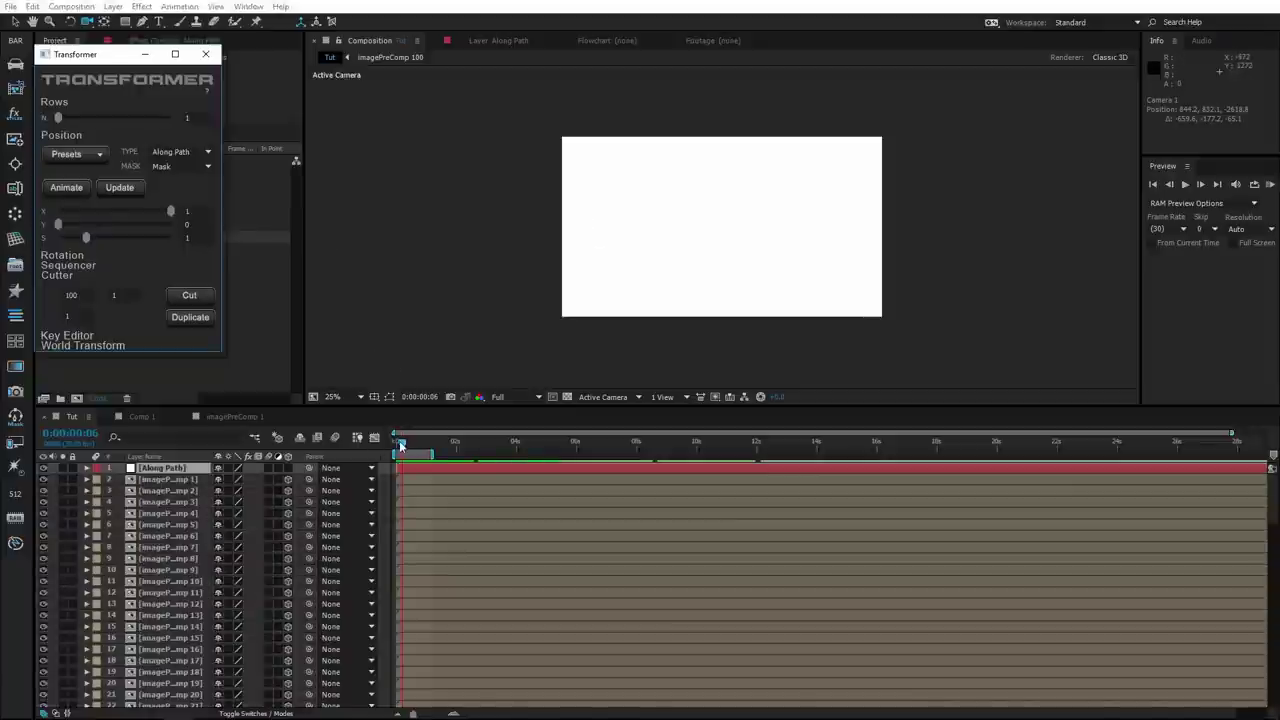
left_click_drag(399, 445, 397, 447)
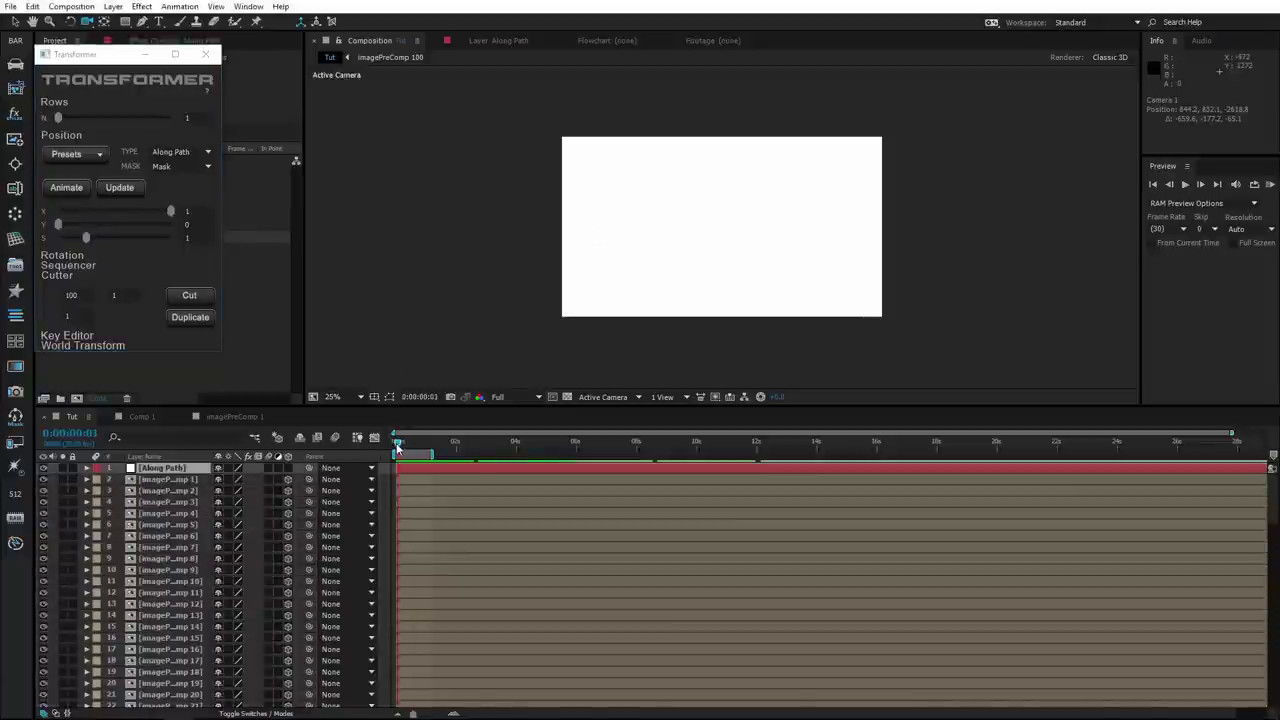
left_click(168, 469)
left_click_drag(399, 446, 392, 447)
key("period")
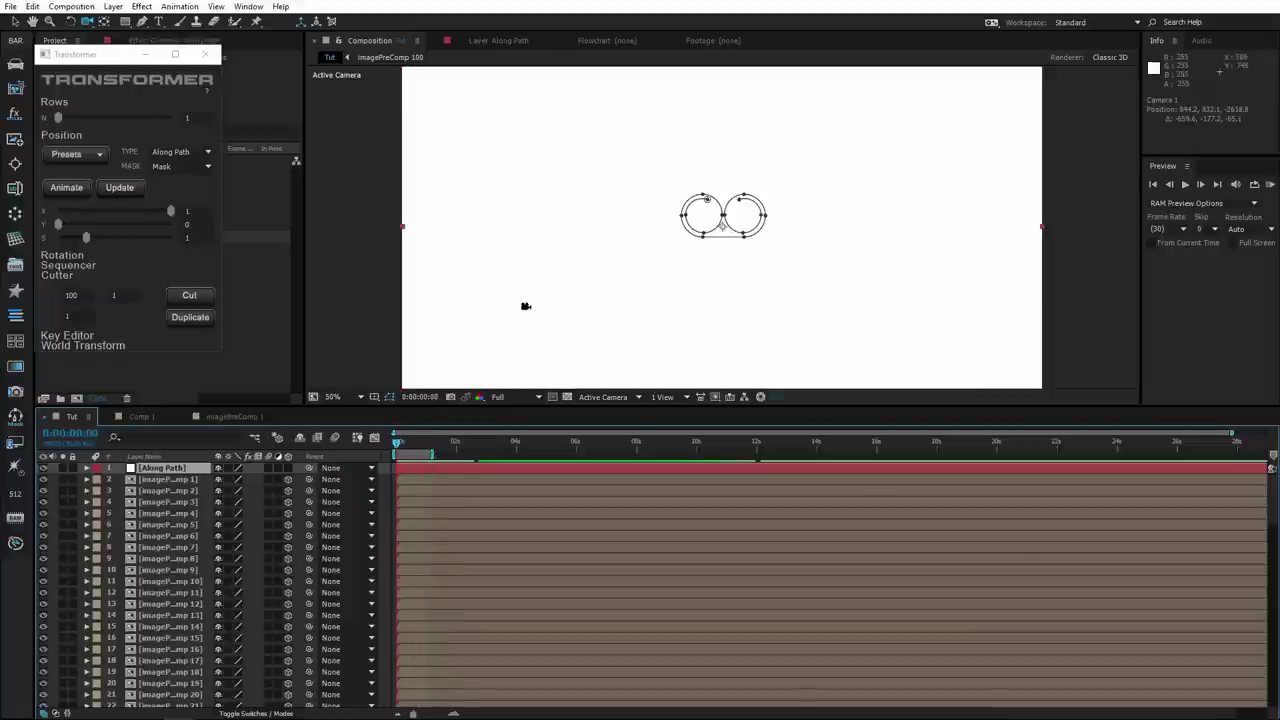
left_click(72, 467)
left_click(43, 467)
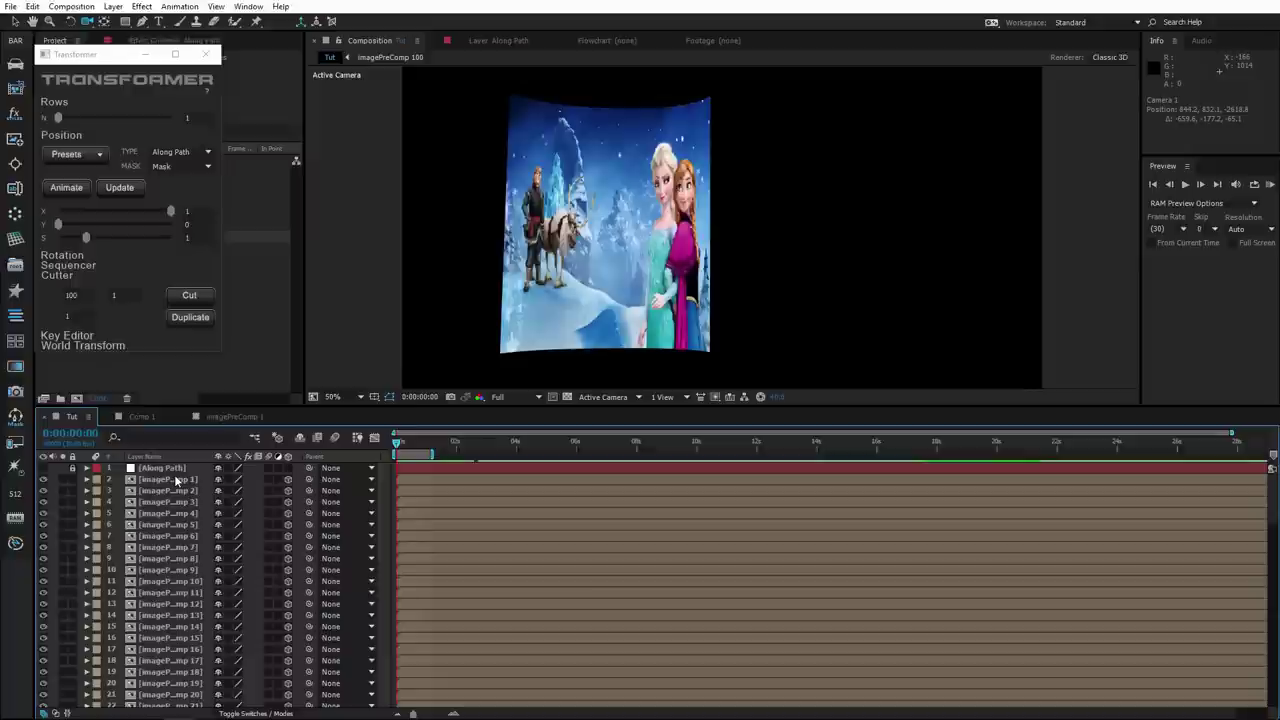
key("ctrl+a")
Wrap the slices along the double-circle path, set S to 1.45, and return time to 0
left_click(119, 187)
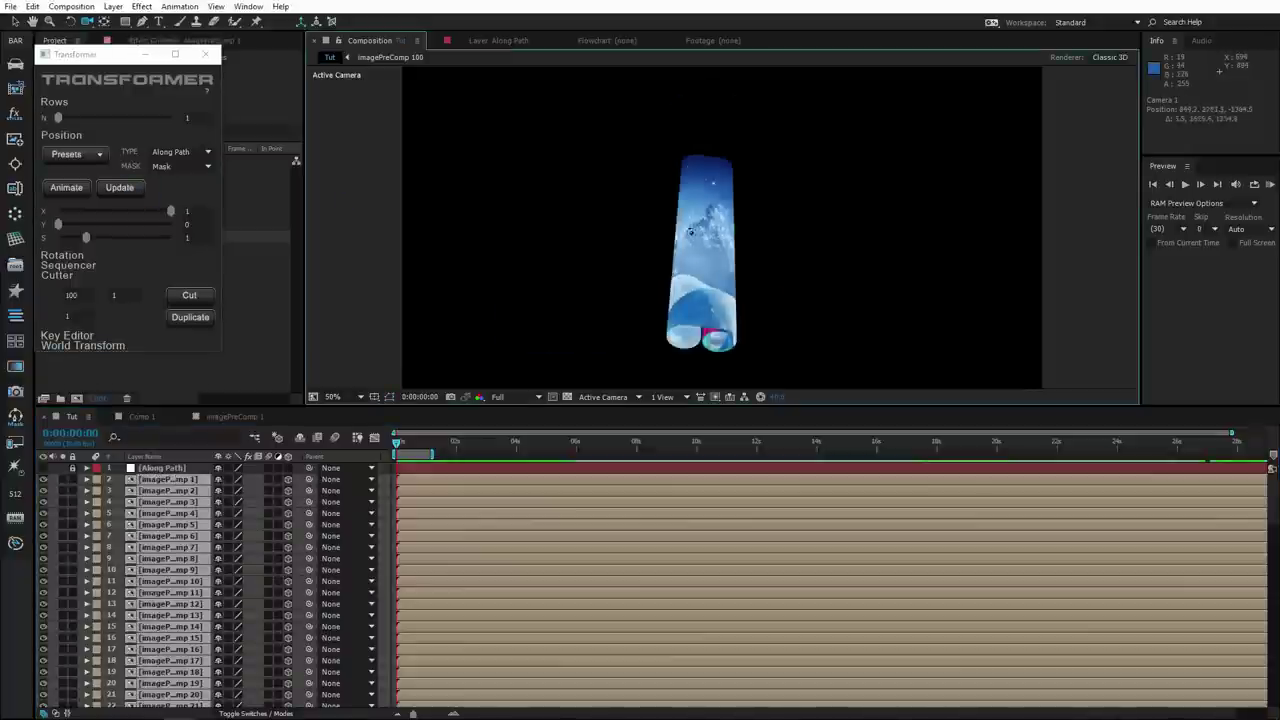
mouse_move(690, 232)
left_mouse_down()
mouse_move(893, 211)
mouse_move(920, 220)
left_mouse_up()
left_click(113, 187)
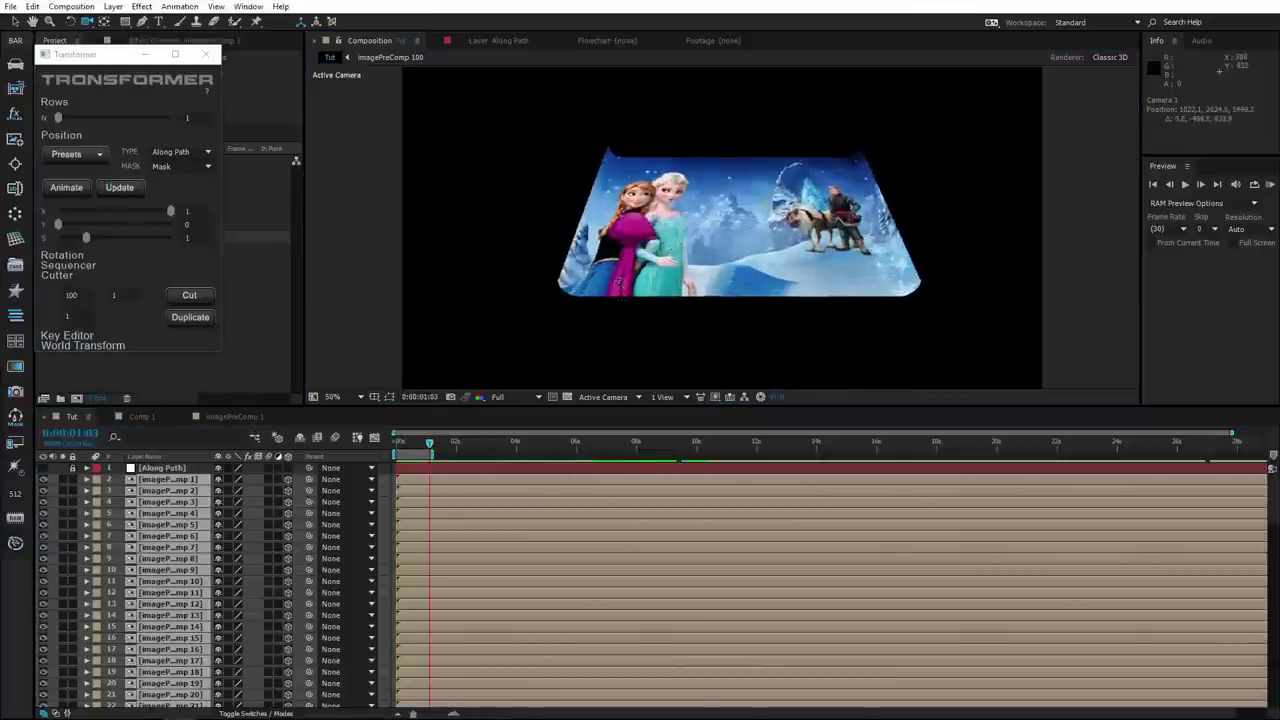
left_click_drag(628, 285, 563, 263)
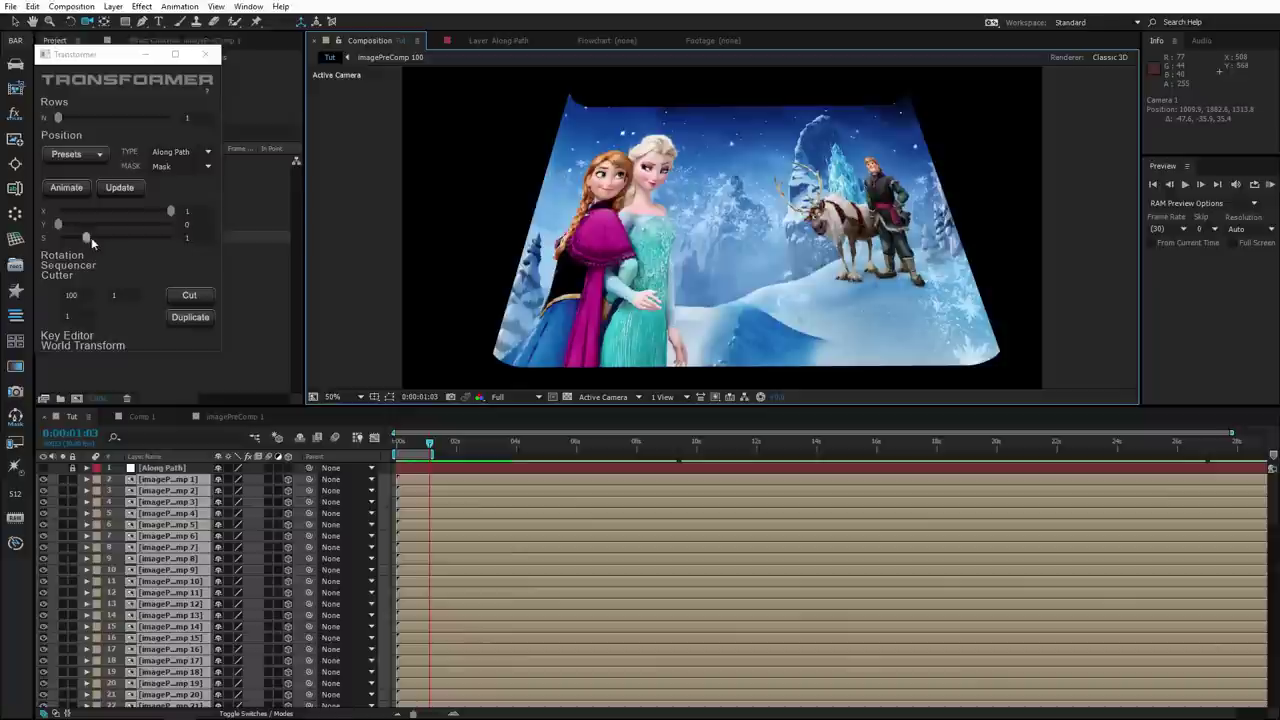
left_click(196, 238)
type(".45")
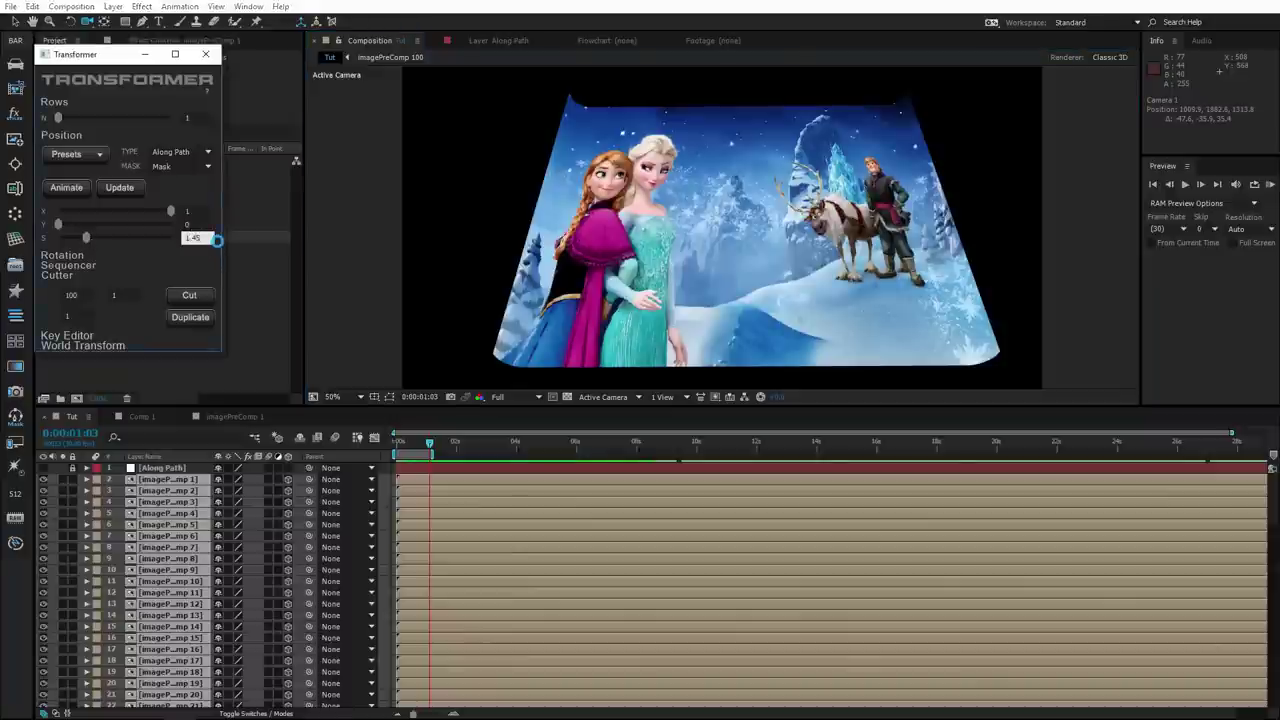
key("Return")
mouse_move(617, 321)
left_mouse_down()
mouse_move(737, 273)
mouse_move(753, 284)
left_mouse_up()
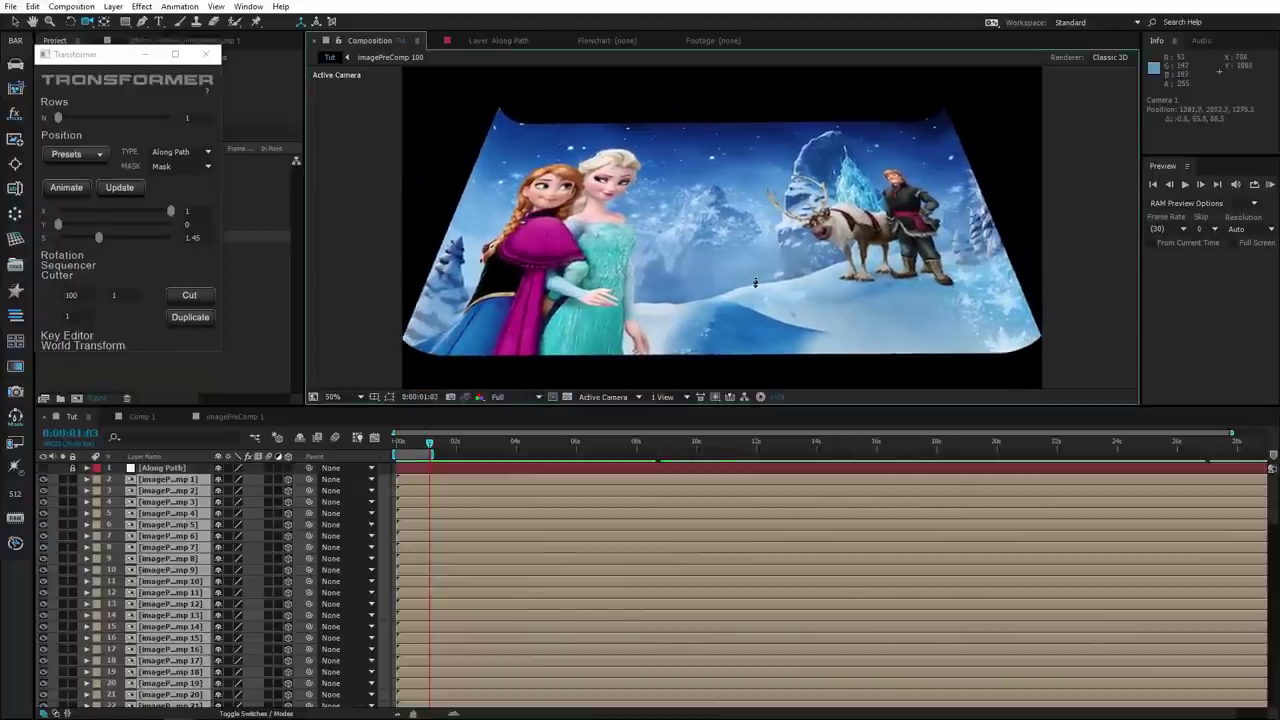
left_click_drag(403, 447, 396, 447)
left_click(71, 190)
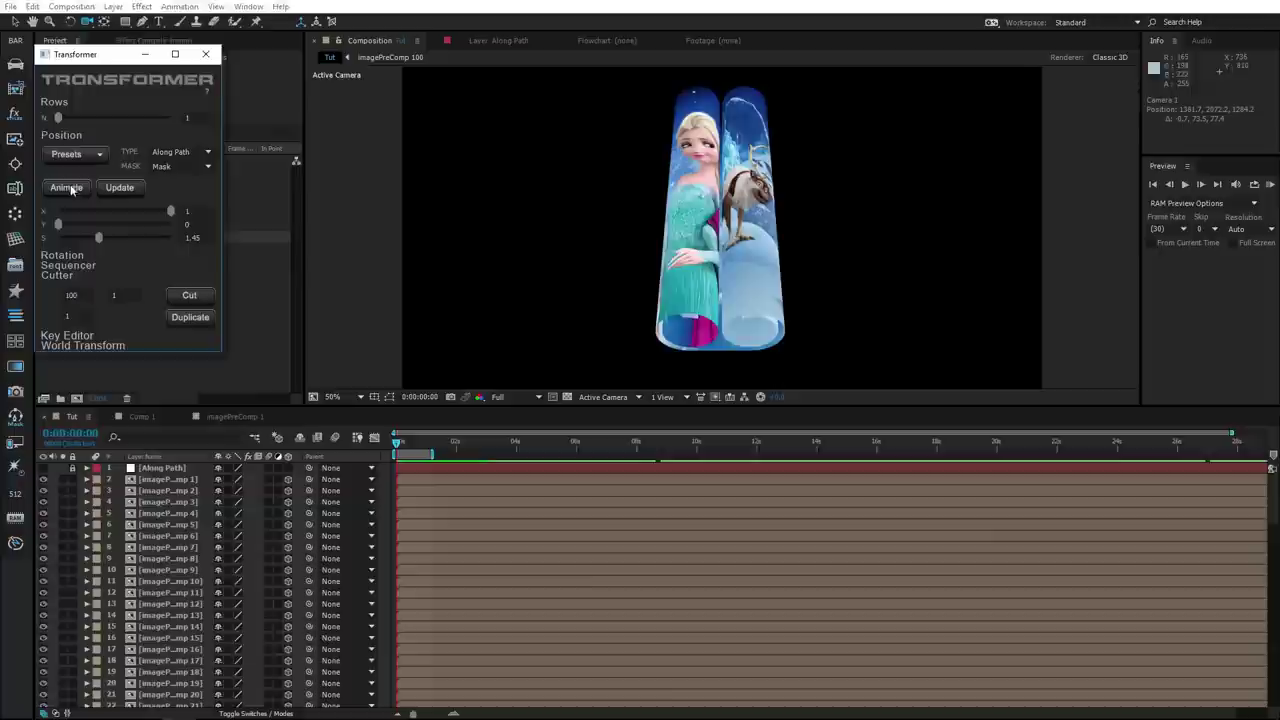
Animate the slices into rolling scrolls and preview them over the transparency grid from a tilted angle
left_click(1270, 185)
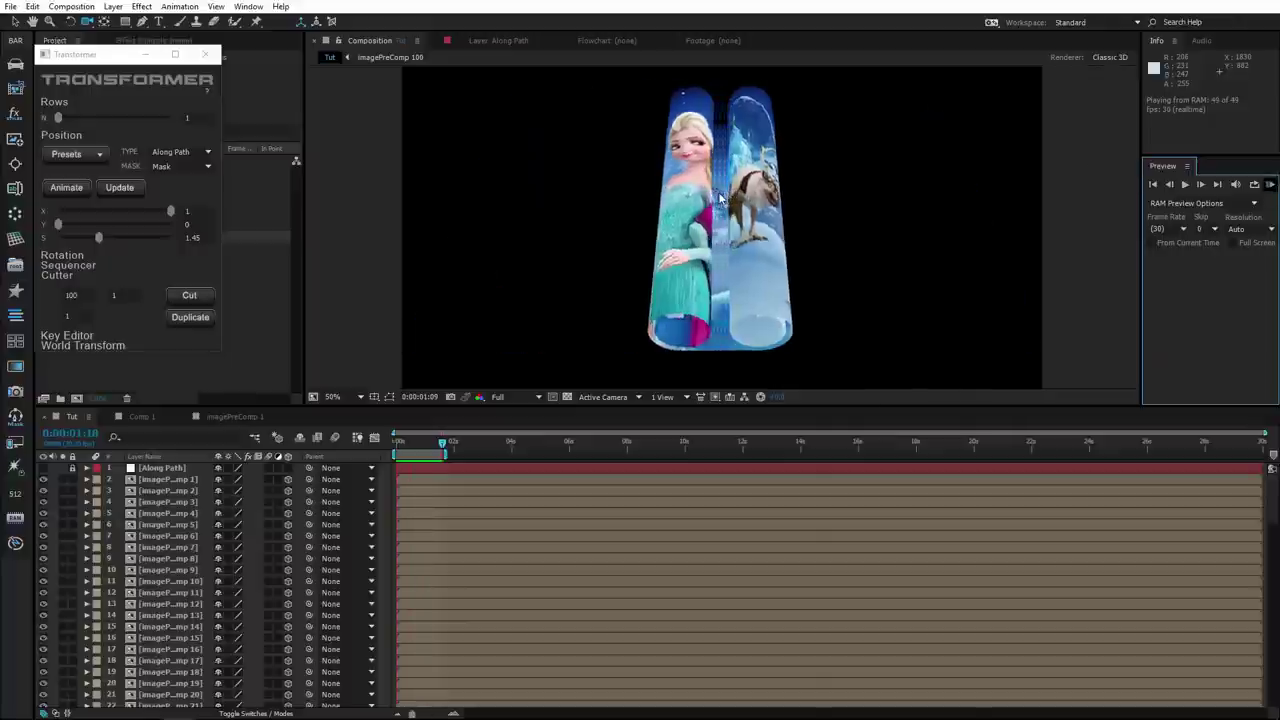
key("space")
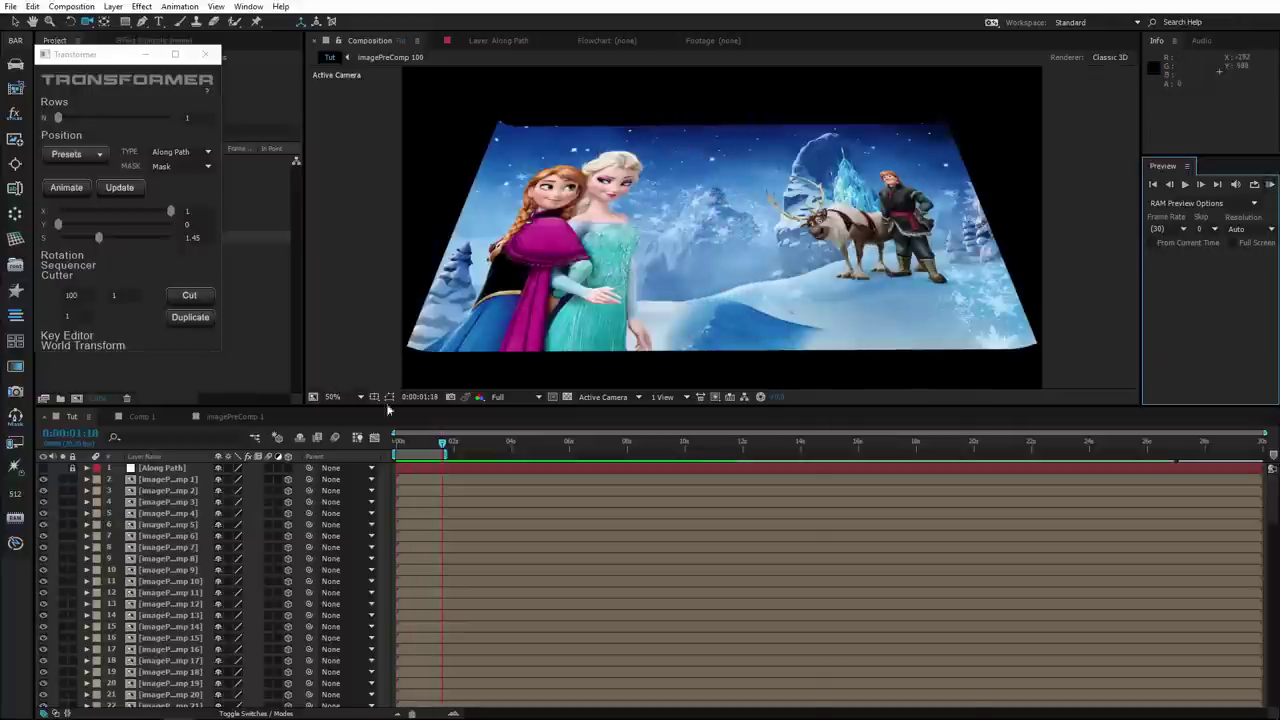
left_click_drag(445, 447, 411, 447)
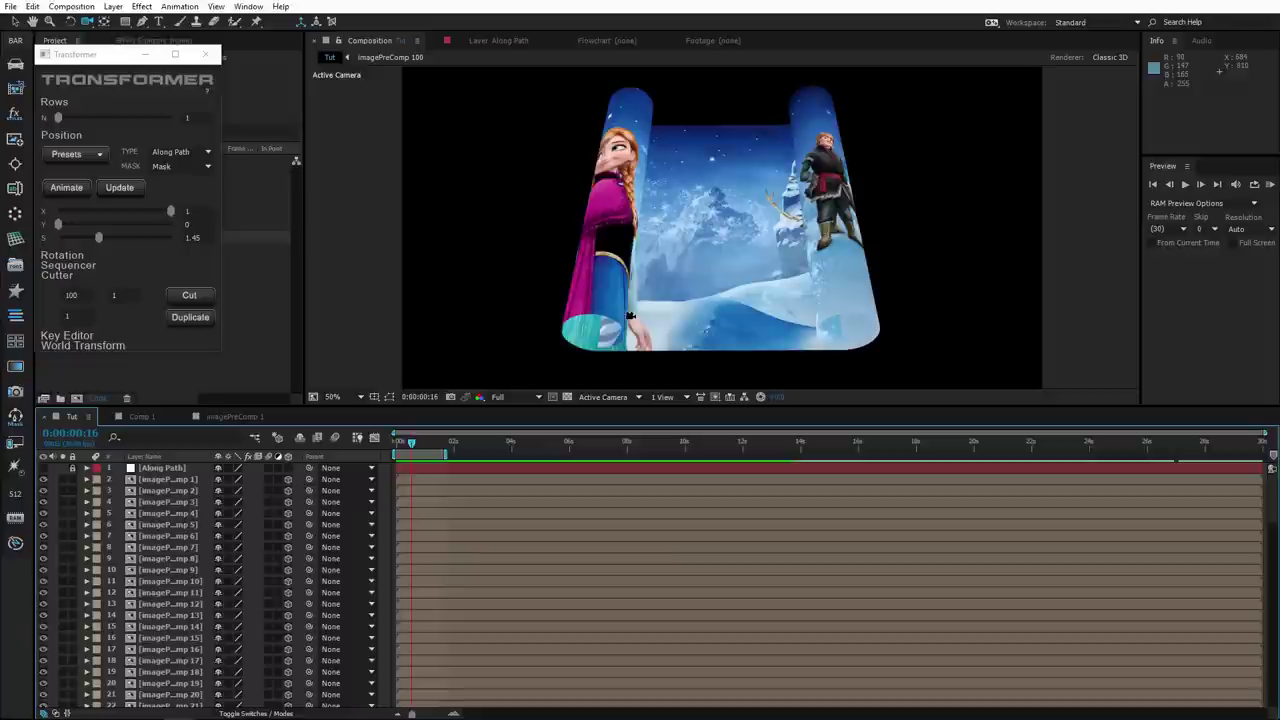
left_click(567, 397)
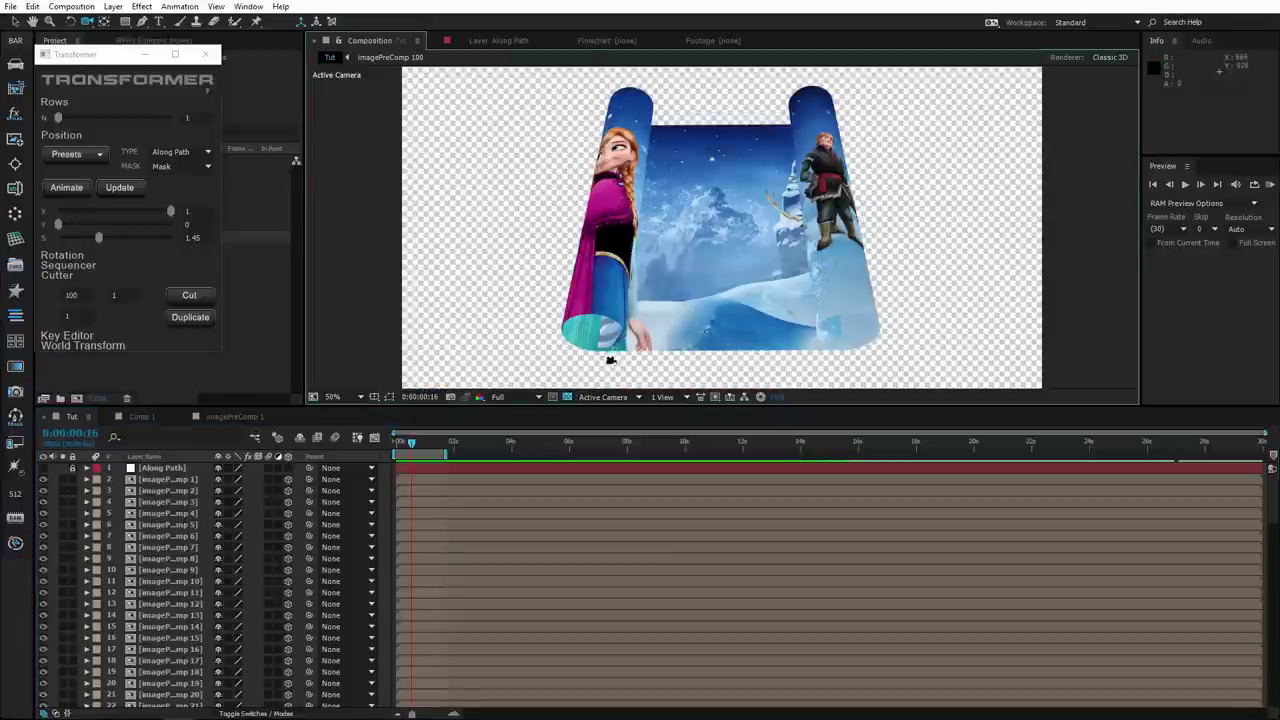
left_click_drag(609, 362, 641, 298)
left_click(1269, 184)
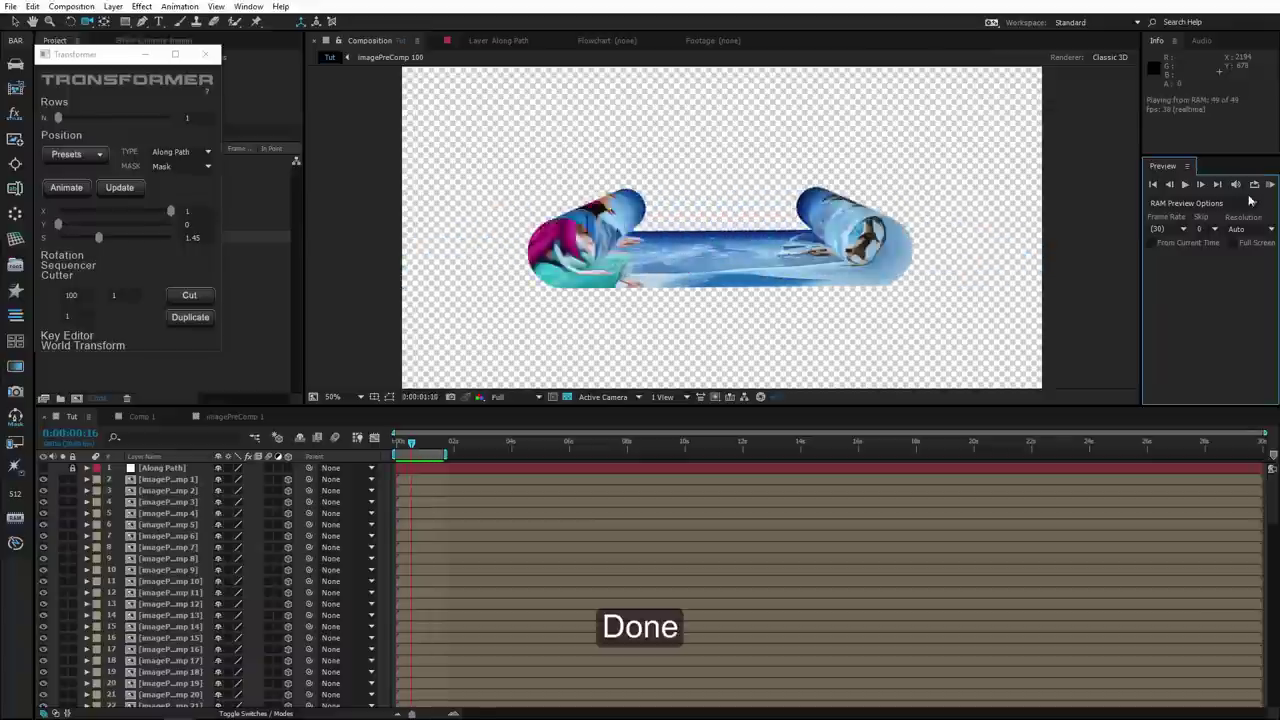
left_click(848, 306)
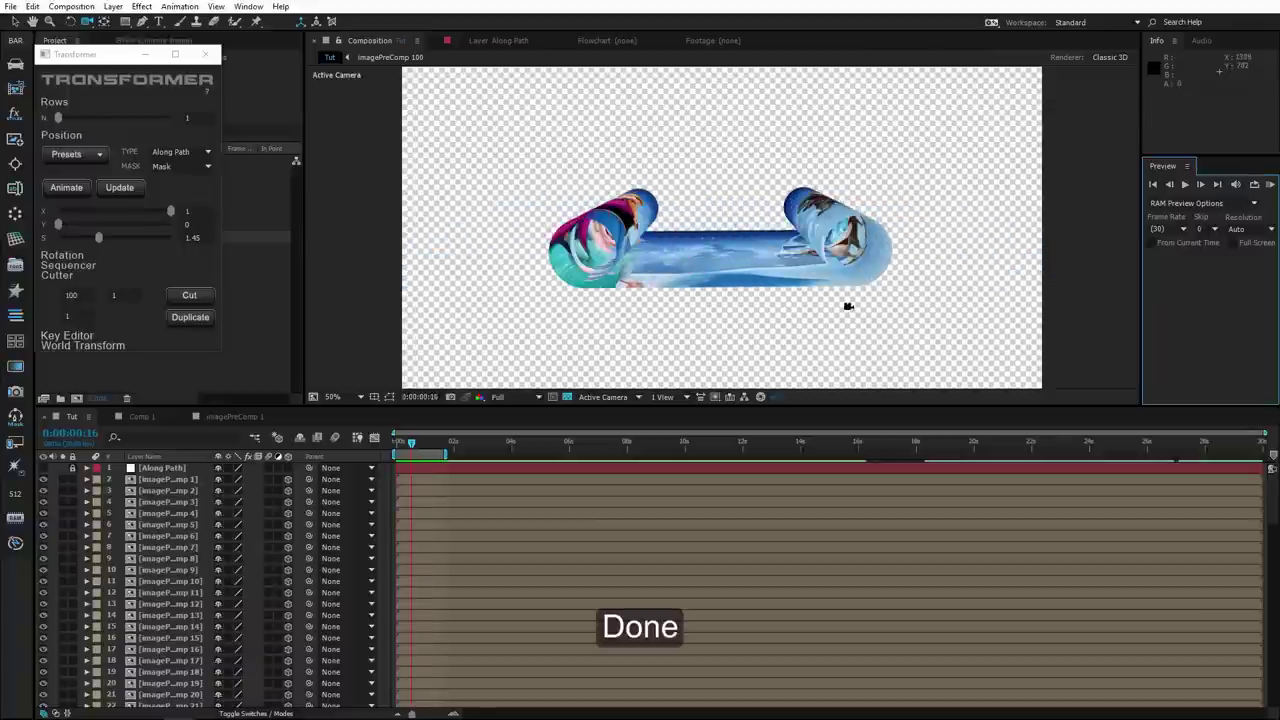